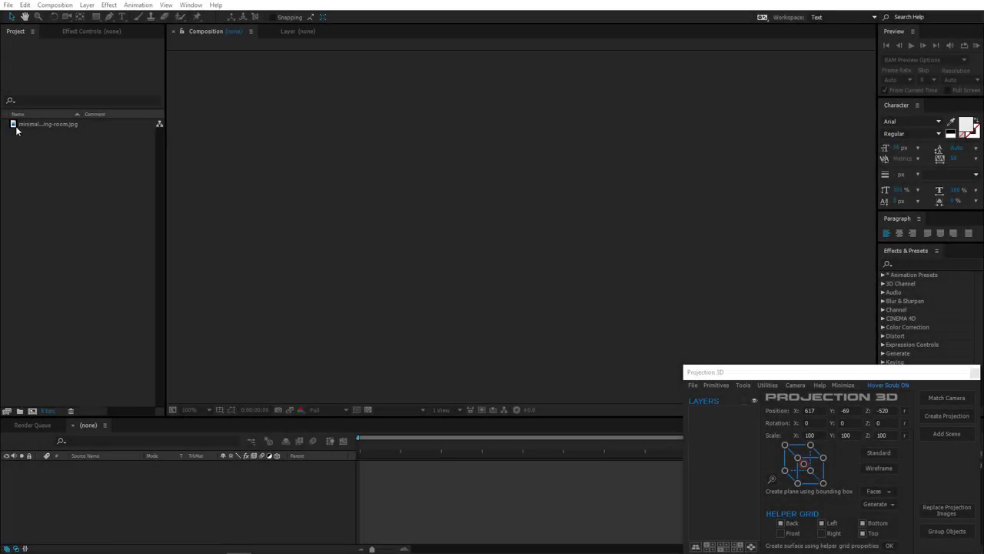
Create a new composition from the minimalist living-room image
{"action": "left_click", "coordinate": [17, 126]}
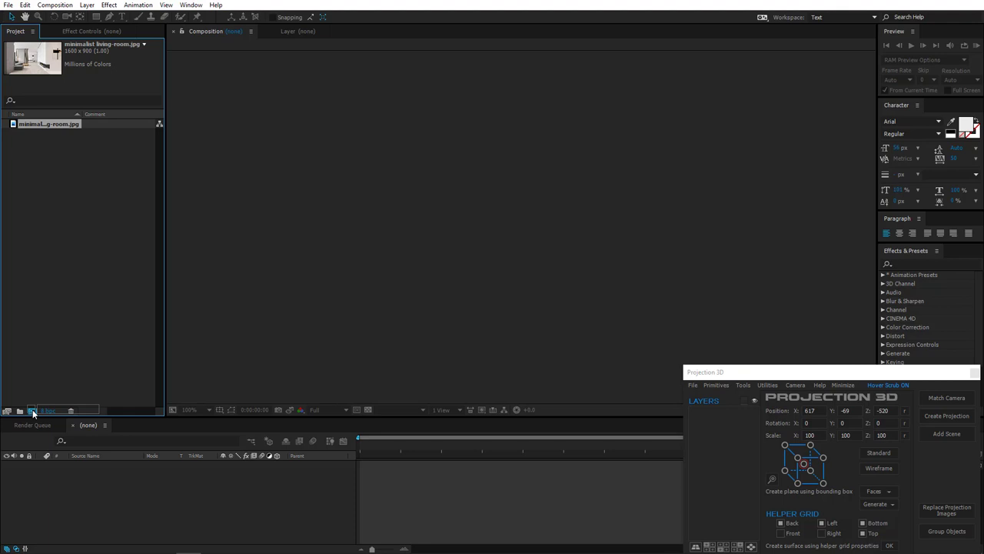
{"action": "left_click_drag", "start_coordinate": [17, 126], "coordinate": [33, 413]}
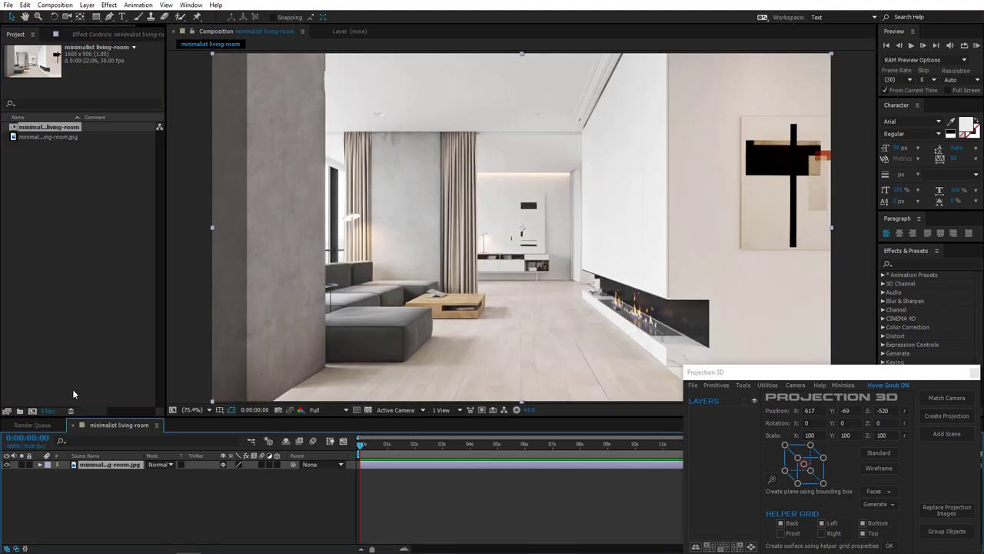
Start camera matching for the living-room image and orbit the camera until the grid follows the room's perspective
{"action": "left_click", "coordinate": [954, 399]}
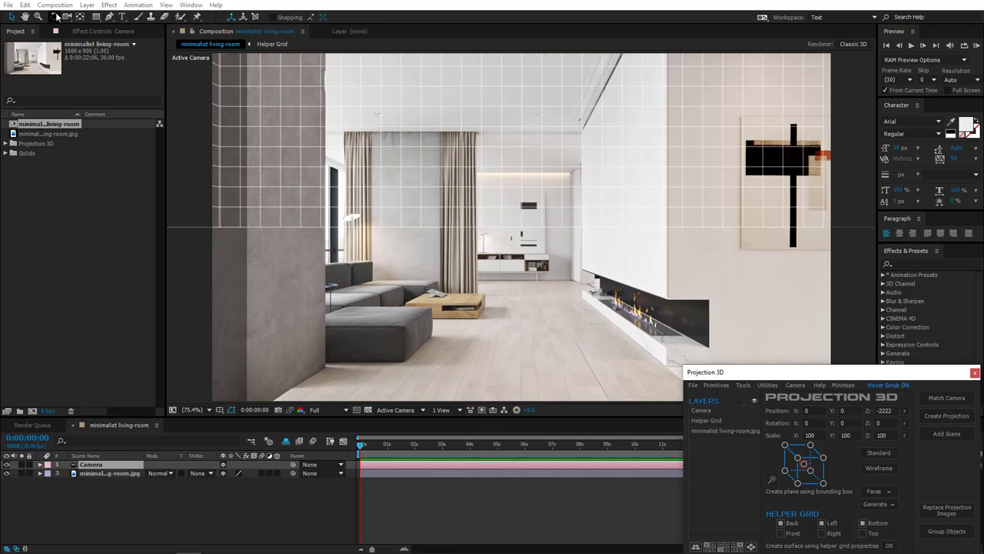
{"action": "left_click", "coordinate": [67, 17]}
{"action": "left_click_drag", "start_coordinate": [535, 200], "coordinate": [516, 305]}
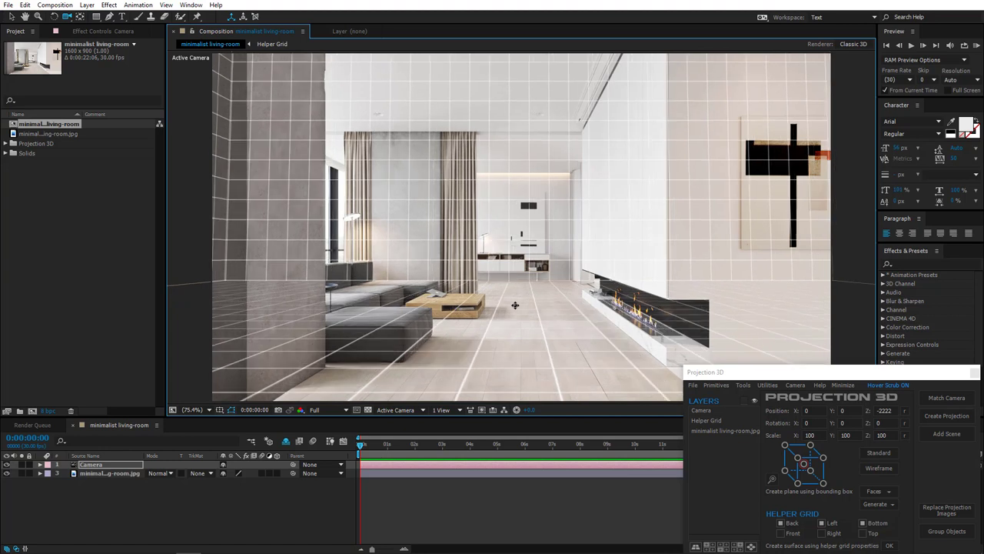
Reveal the hidden Helper Grid layer and reduce its X scale to 19%
{"action": "left_click", "coordinate": [283, 440]}
{"action": "left_click", "coordinate": [132, 474]}
{"action": "key", "text": "s"}
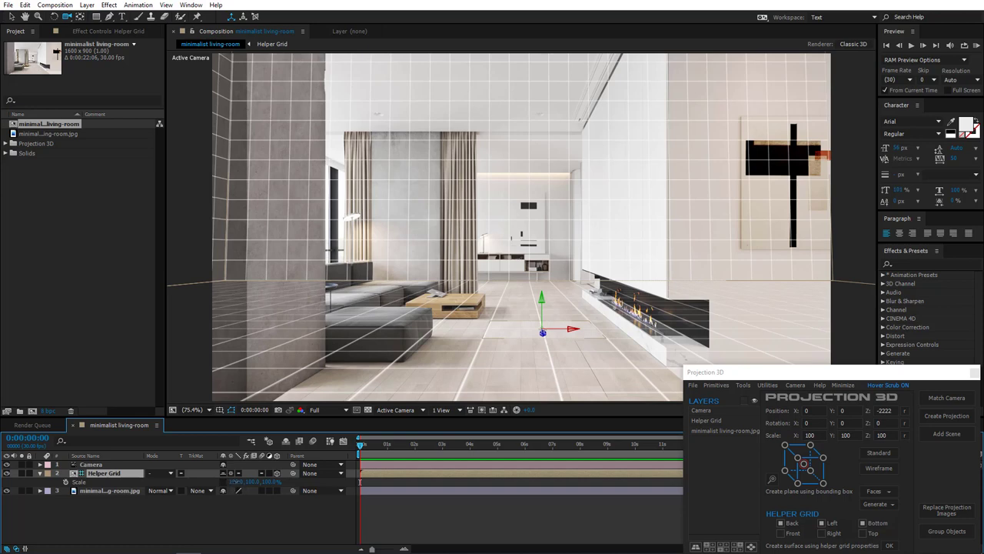
{"action": "mouse_move", "coordinate": [236, 482]}
{"action": "left_mouse_down"}
{"action": "mouse_move", "coordinate": [223, 482]}
{"action": "mouse_move", "coordinate": [237, 482]}
{"action": "left_mouse_up"}
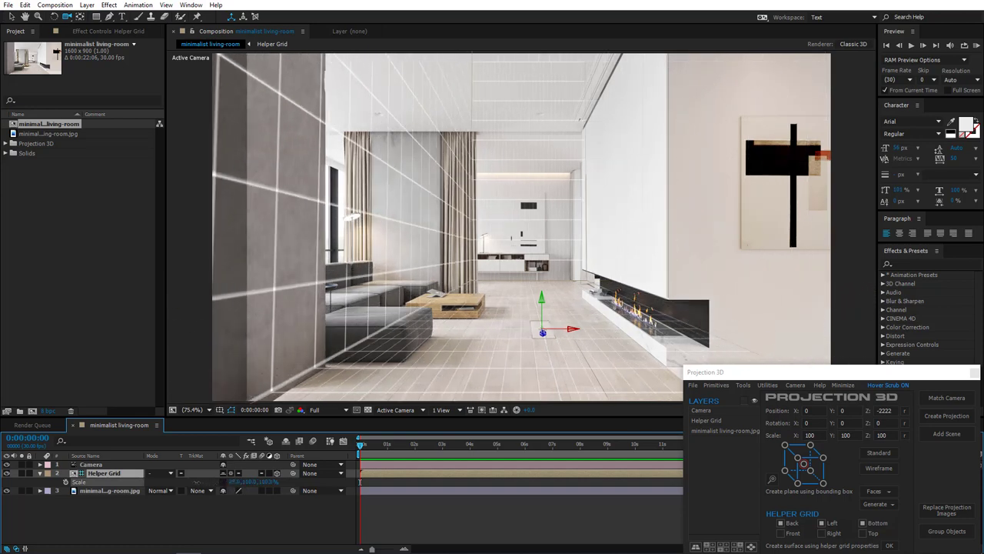
{"action": "key", "text": "Return"}
Turn on the helper grid's Right and Top sides, and refine the grid scale and camera to fit the room
{"action": "left_click", "coordinate": [829, 532]}
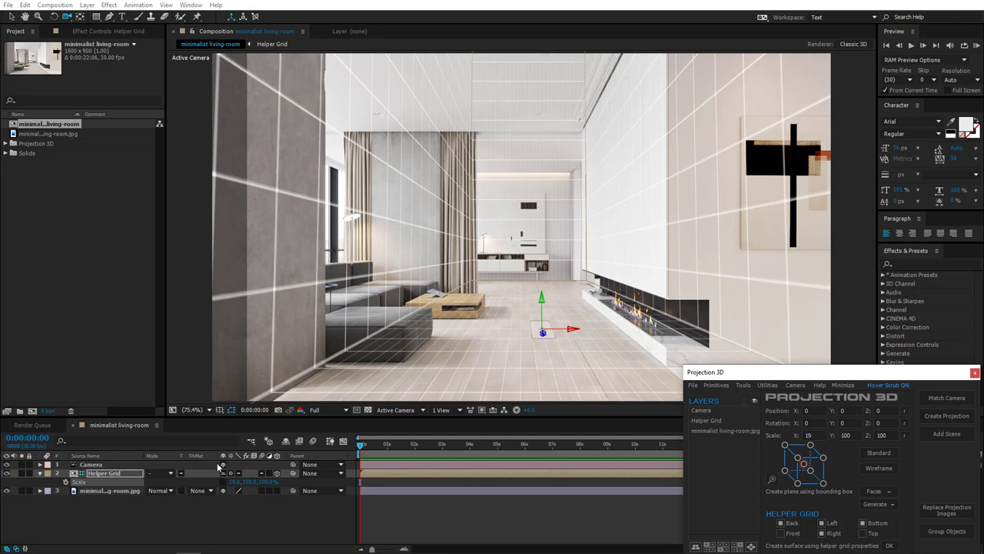
{"action": "left_click_drag", "start_coordinate": [253, 482], "coordinate": [240, 492]}
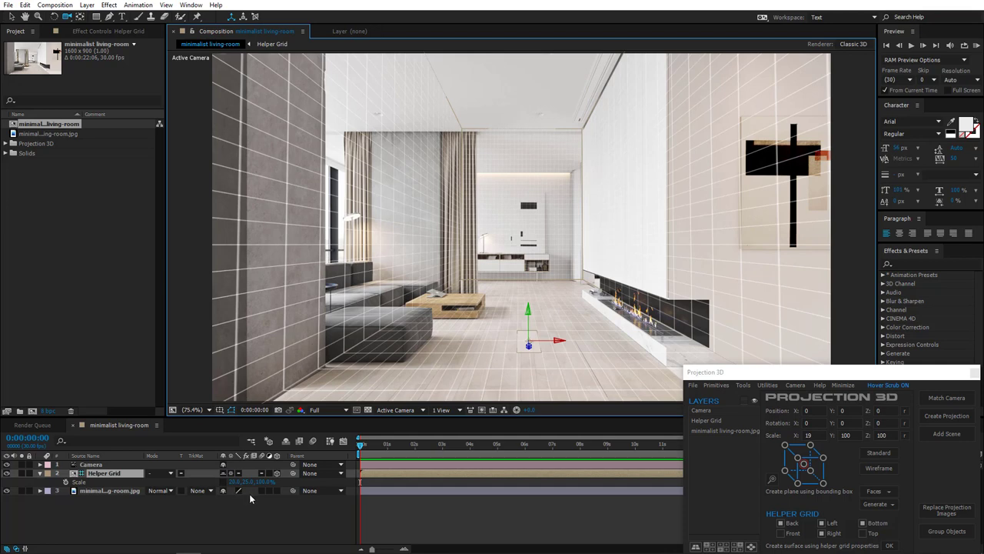
{"action": "left_click_drag", "start_coordinate": [233, 481], "coordinate": [240, 482]}
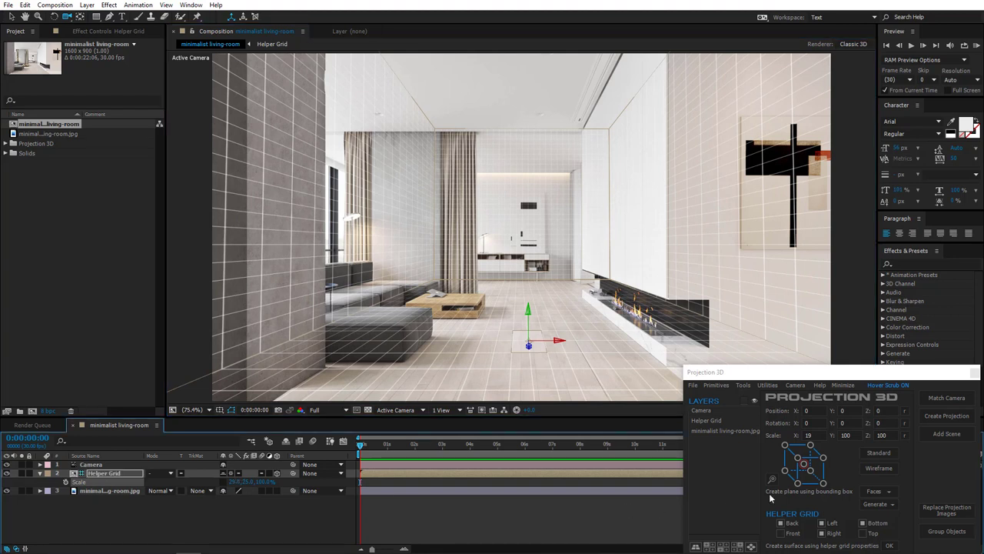
{"action": "left_click", "coordinate": [868, 535]}
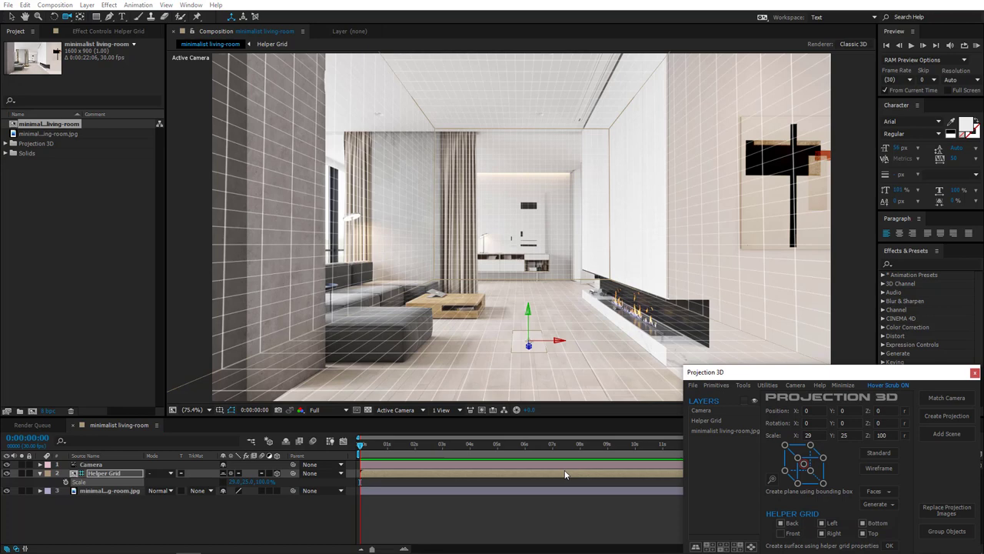
{"action": "left_click_drag", "start_coordinate": [249, 481], "coordinate": [240, 480]}
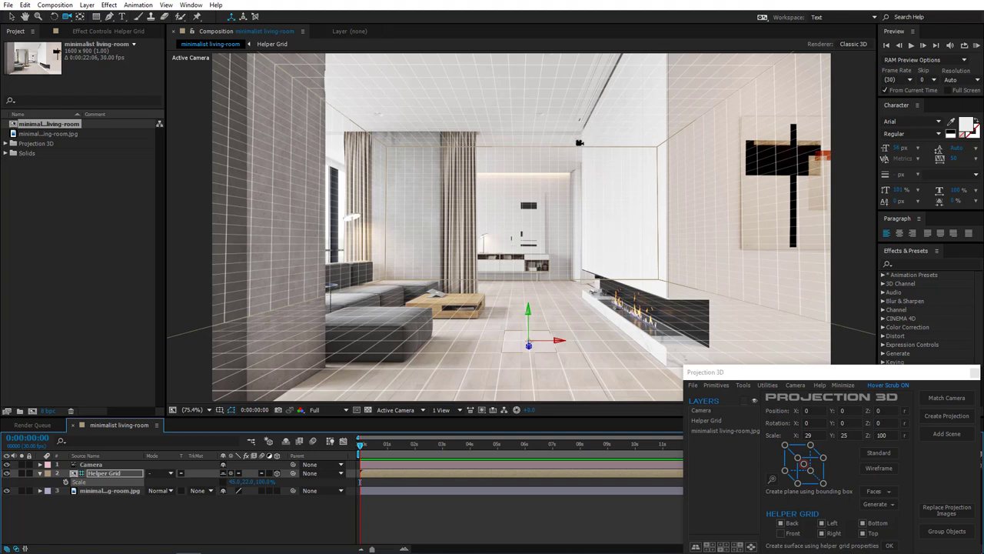
{"action": "left_click_drag", "start_coordinate": [579, 143], "coordinate": [570, 143]}
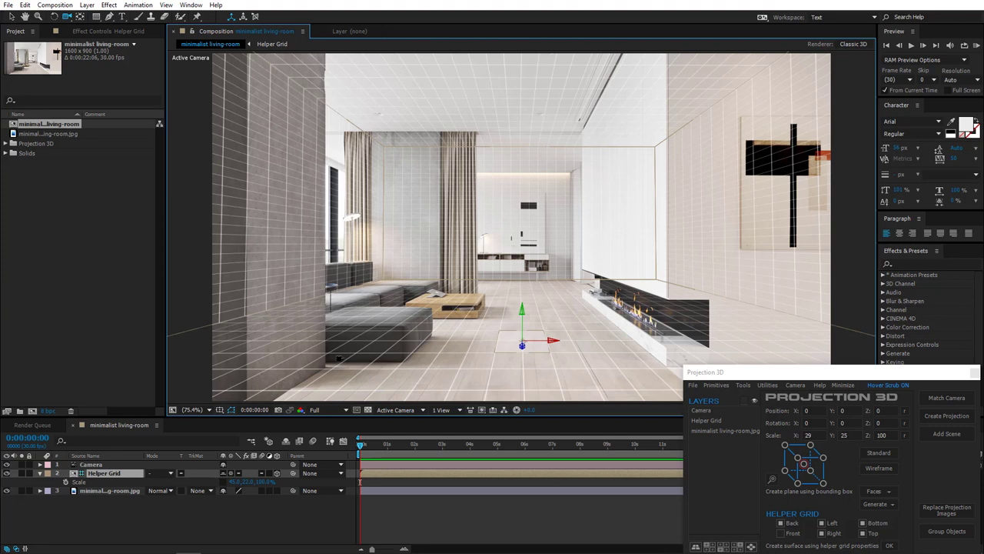
Hide the shy layers and create a projection with 5 scenes from the Camera and living-room image layers
{"action": "left_click", "coordinate": [129, 513]}
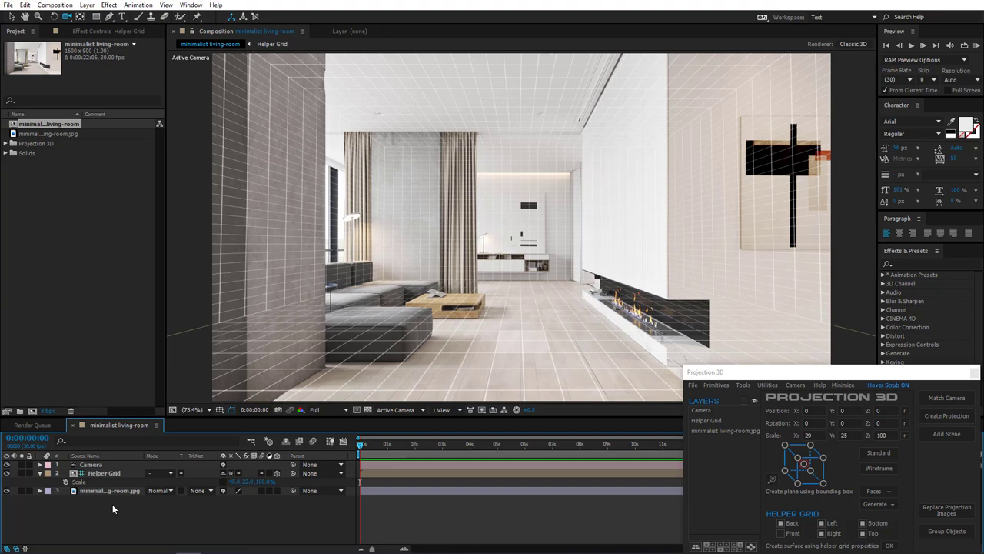
{"action": "left_click", "coordinate": [286, 444]}
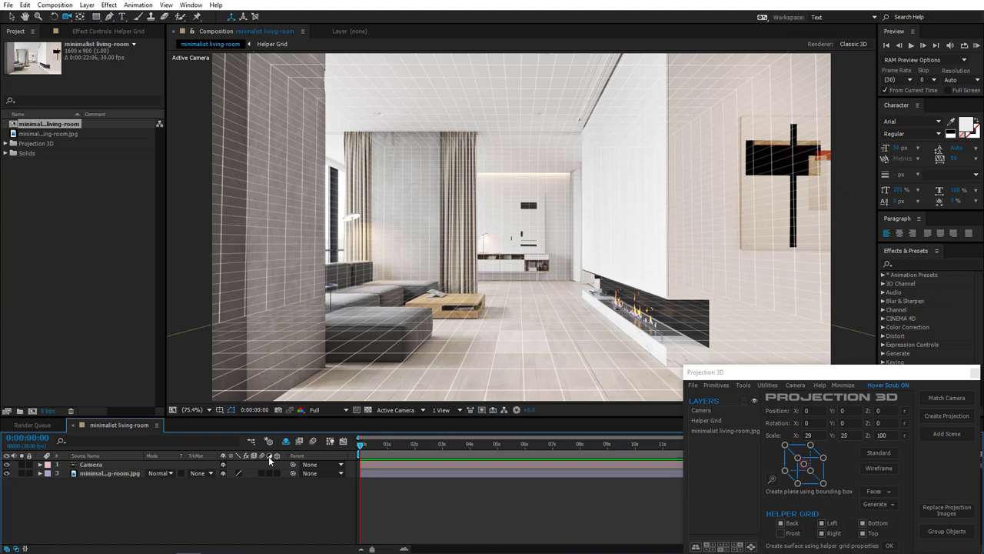
{"action": "left_click_drag", "start_coordinate": [144, 517], "coordinate": [117, 458]}
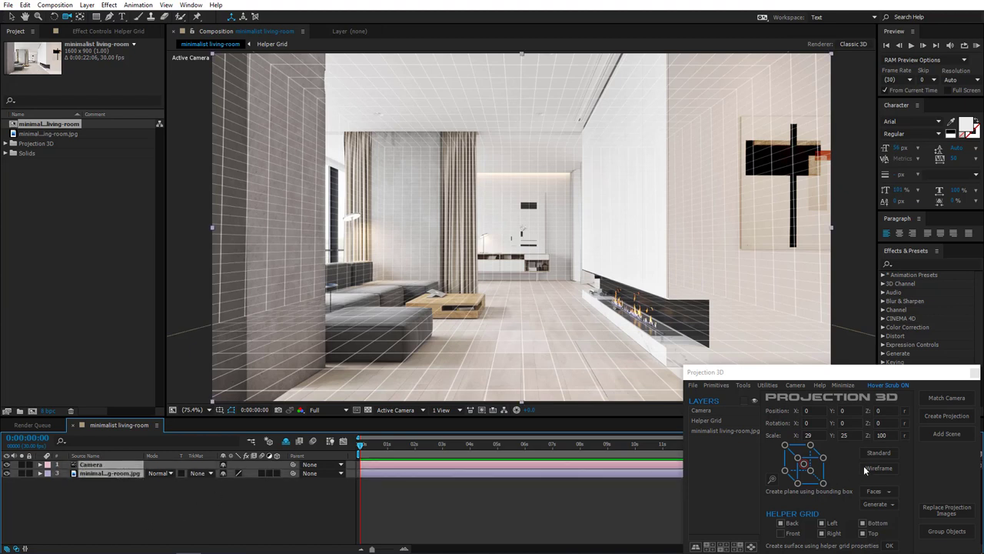
{"action": "left_click", "coordinate": [935, 415]}
{"action": "left_click_drag", "start_coordinate": [508, 285], "coordinate": [442, 284]}
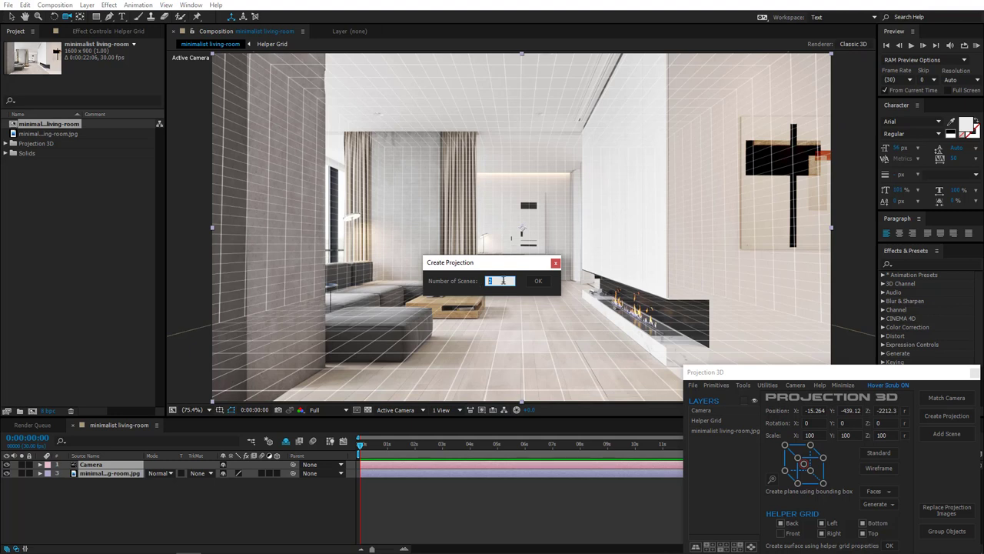
{"action": "type", "text": "5"}
{"action": "left_click", "coordinate": [538, 281]}
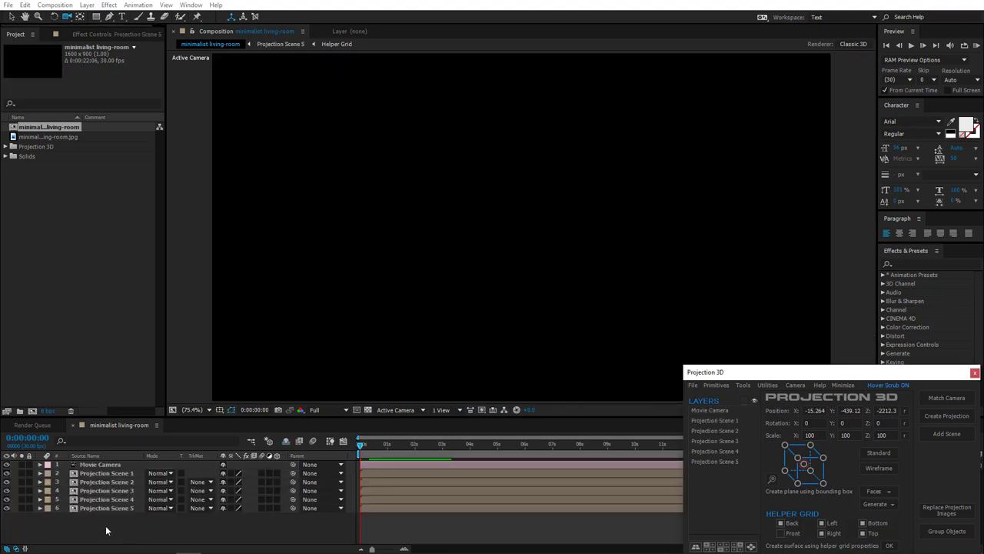
Open the Projection Scene 5 composition and switch to the Selection tool
{"action": "left_click", "coordinate": [127, 508]}
{"action": "double_click", "coordinate": [127, 509]}
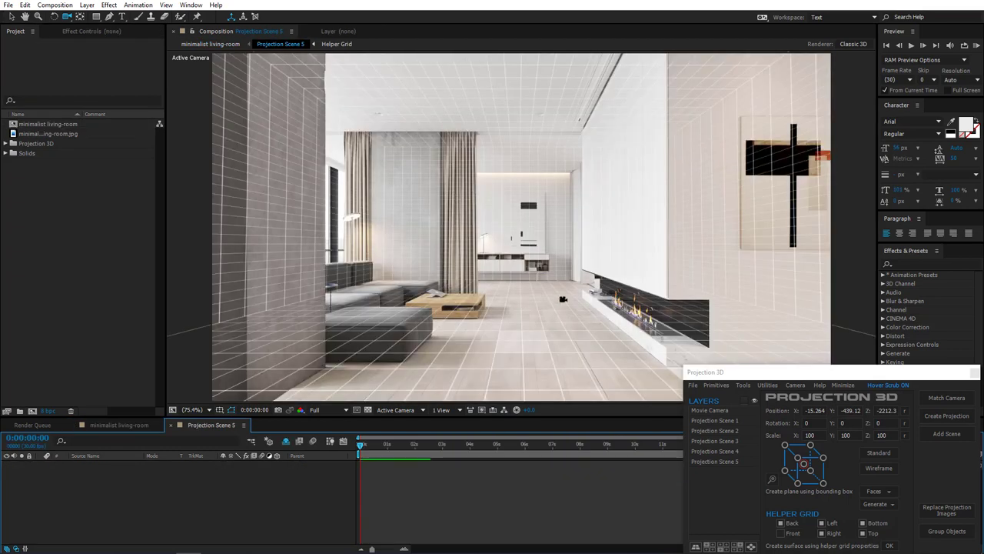
{"action": "left_click", "coordinate": [14, 16]}
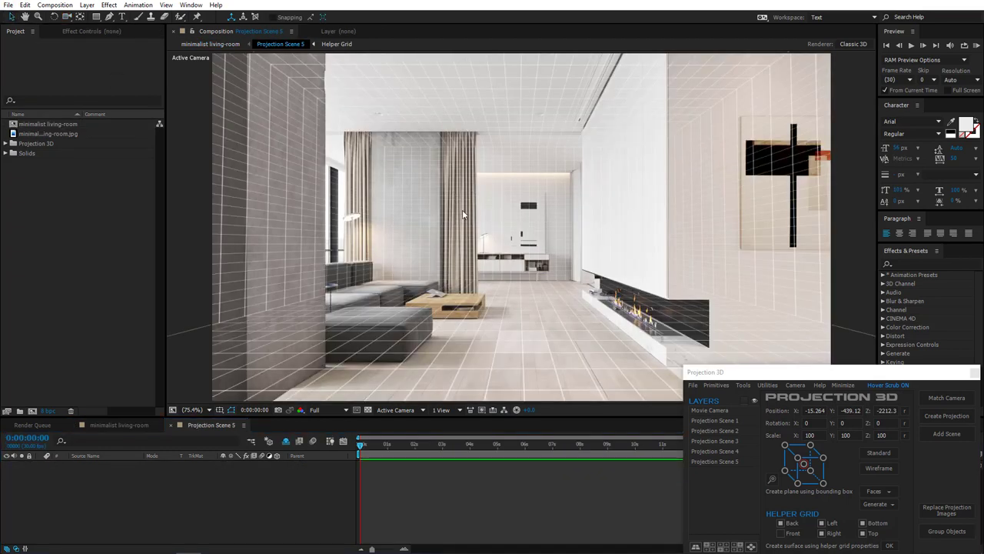
Turn off the helper grid's Right side and create surfaces for the Back, Left, Bottom and Top sides
{"action": "scroll", "coordinate": [464, 217], "scroll_direction": "down", "scroll_amount": 1}
{"action": "left_click_drag", "start_coordinate": [522, 260], "coordinate": [521, 308]}
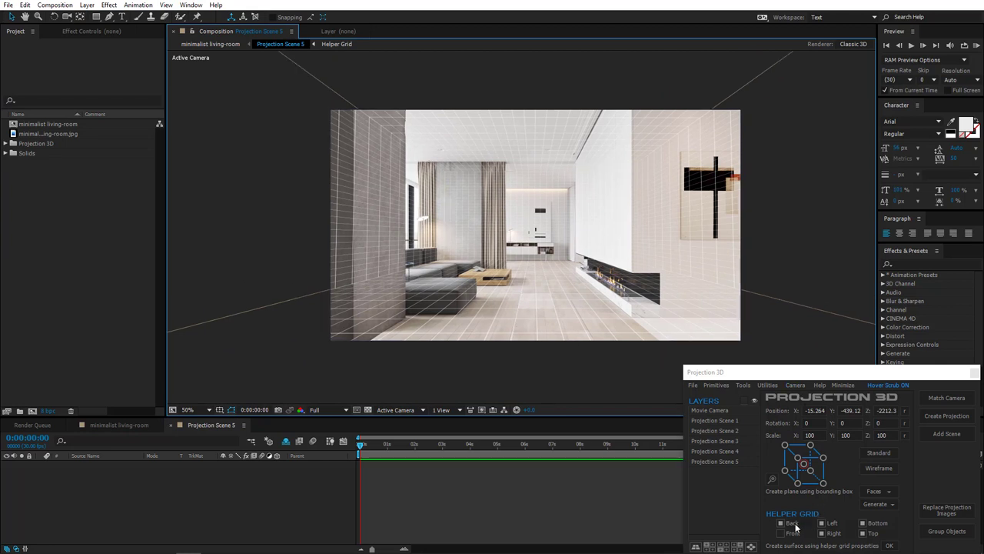
{"action": "left_click", "coordinate": [873, 532]}
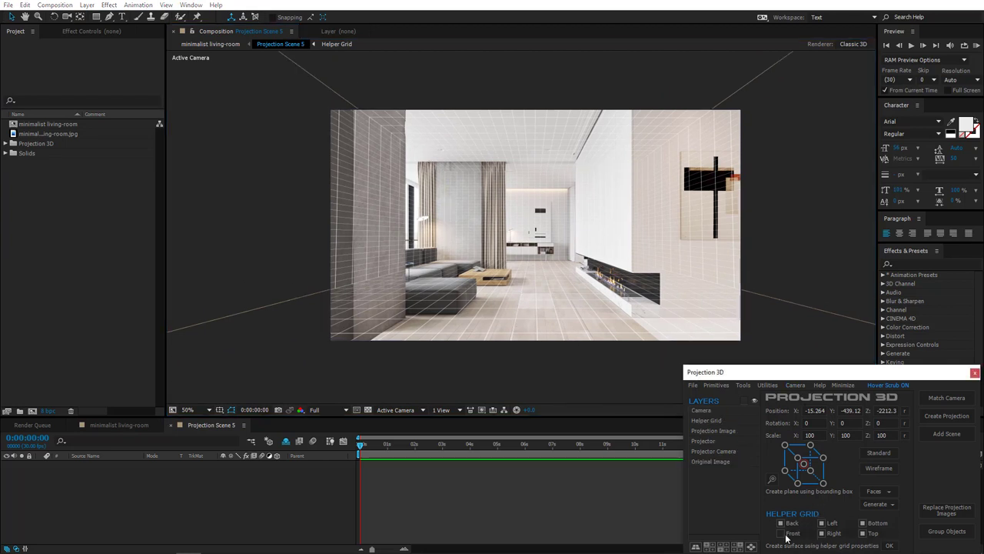
{"action": "left_click", "coordinate": [824, 533]}
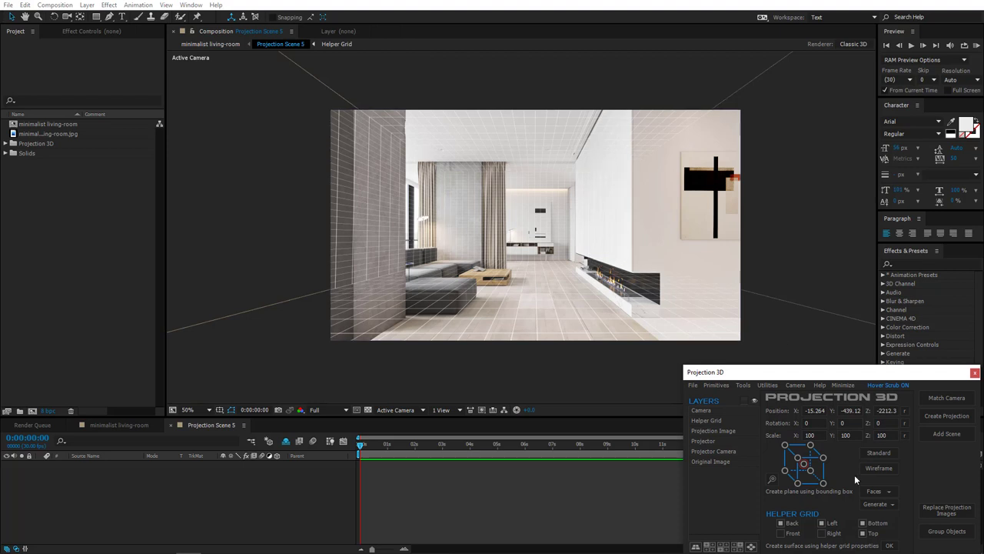
{"action": "left_click", "coordinate": [889, 545]}
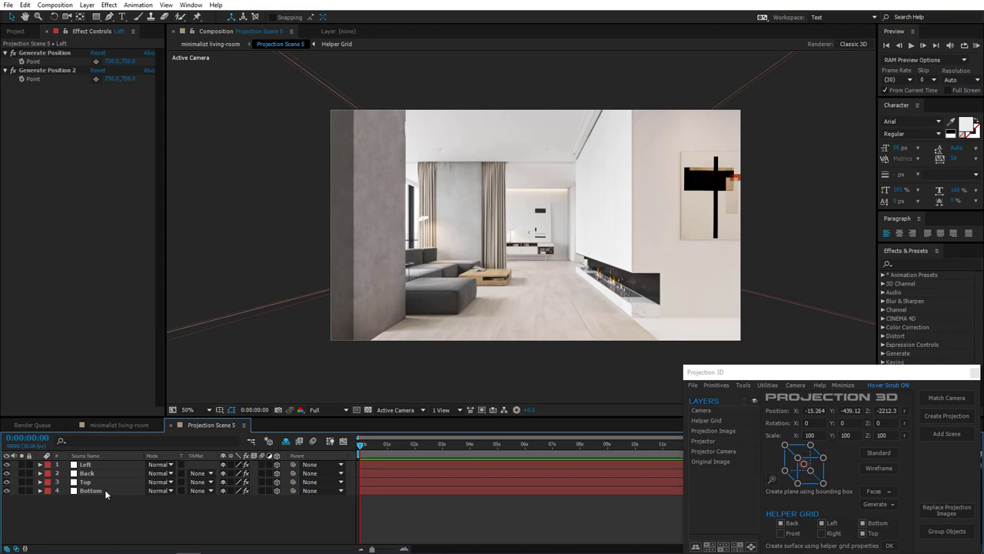
Check the outlines of the Bottom, Top, Back and Left surface layers in the room one by one
{"action": "left_click", "coordinate": [103, 491]}
{"action": "left_click", "coordinate": [86, 482]}
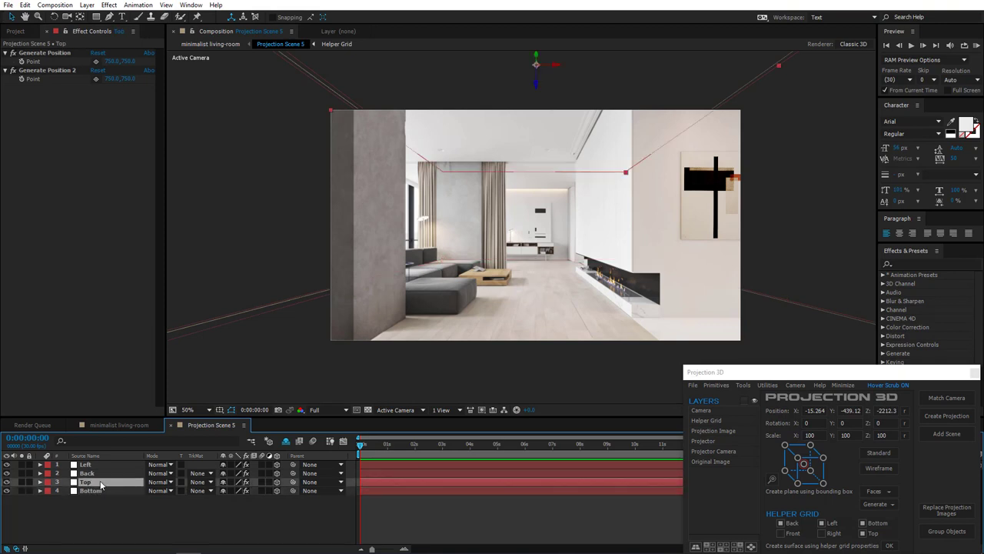
{"action": "left_click", "coordinate": [91, 473]}
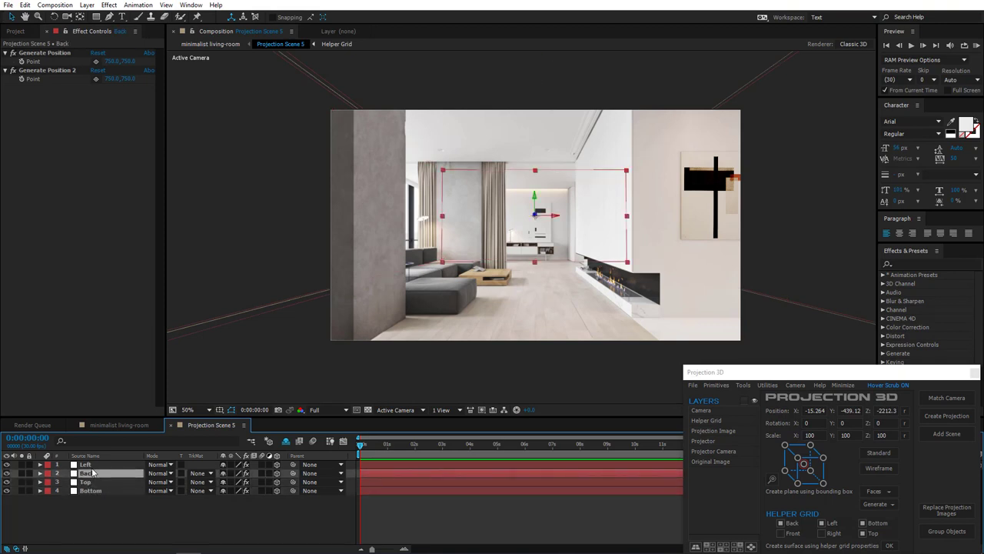
{"action": "left_click", "coordinate": [101, 466]}
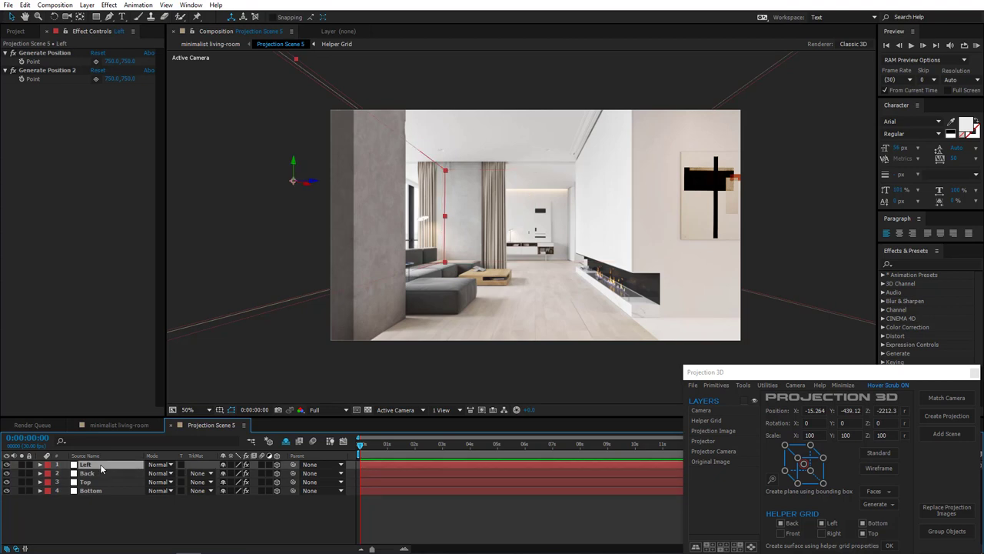
{"action": "left_click", "coordinate": [117, 508]}
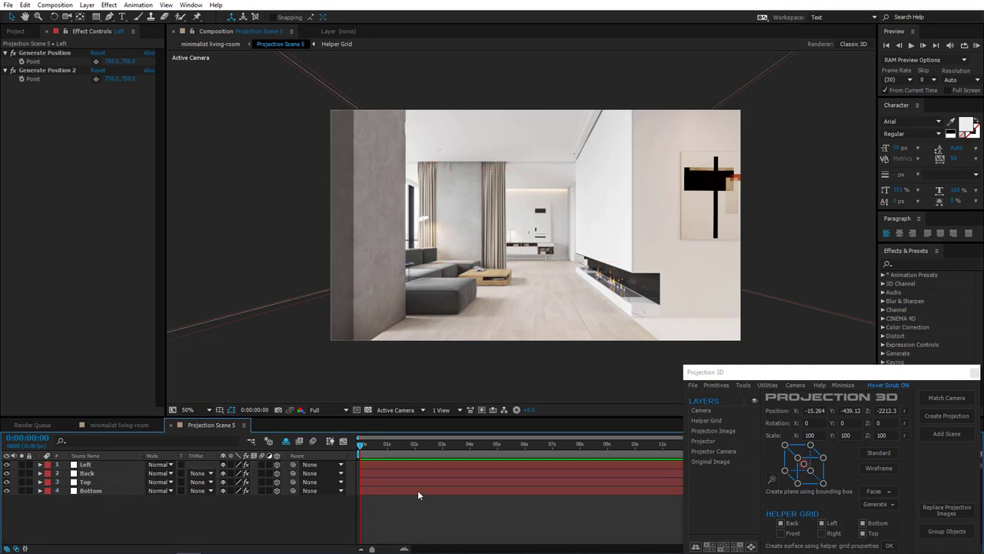
Set the shadow map resolution in the Classic 3D renderer options to 4000
{"action": "left_click", "coordinate": [471, 411]}
{"action": "left_click", "coordinate": [510, 495]}
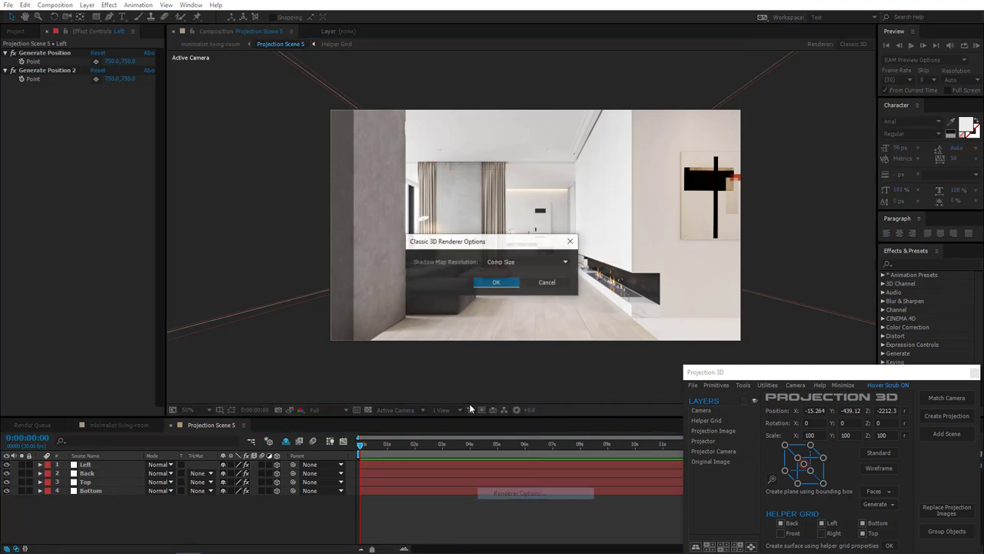
{"action": "left_click", "coordinate": [516, 262]}
{"action": "left_click", "coordinate": [521, 364]}
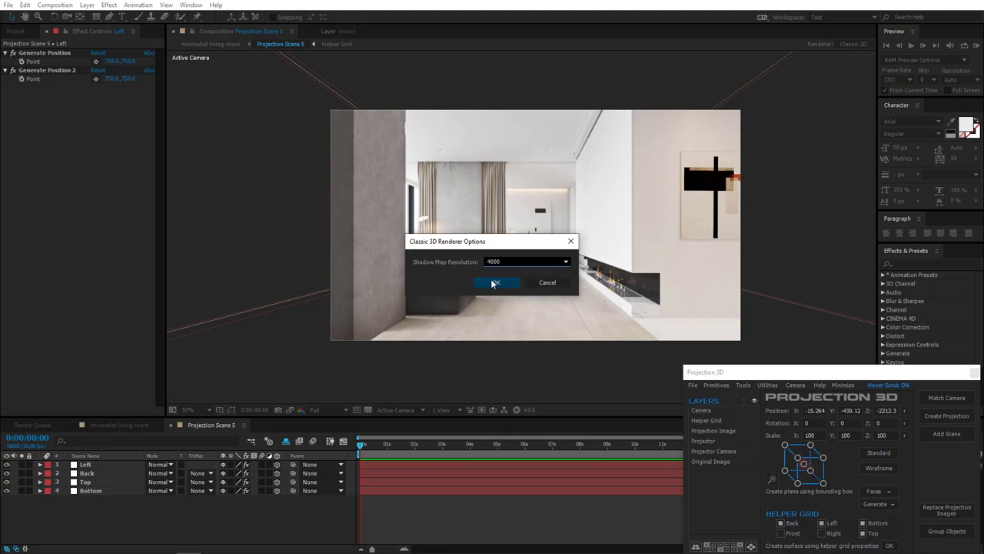
{"action": "left_click", "coordinate": [496, 282]}
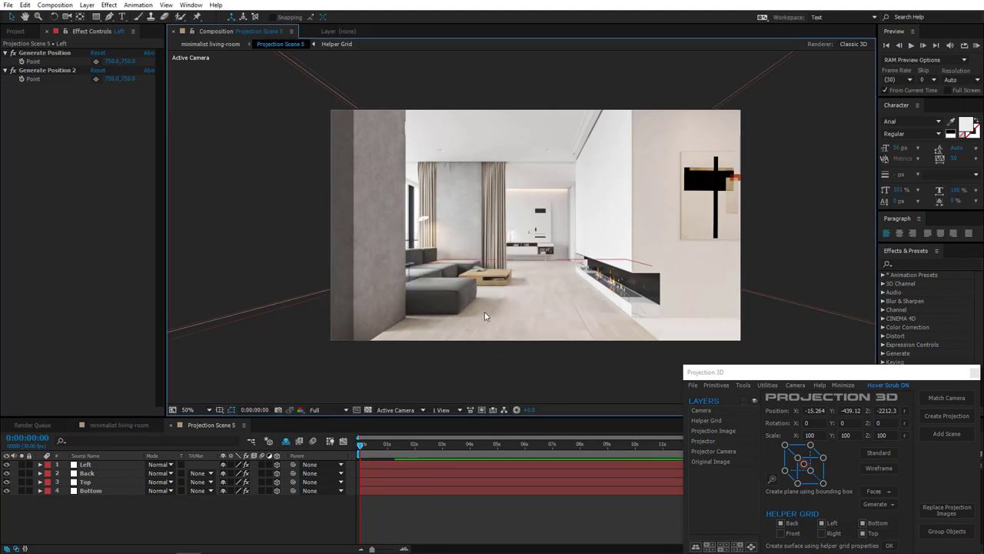
Place the Bottom layer's first Generate Position point at the base of the concrete column's inner corner
{"action": "scroll", "coordinate": [485, 317], "scroll_direction": "up", "scroll_amount": 1}
{"action": "left_click_drag", "start_coordinate": [501, 282], "coordinate": [648, 201]}
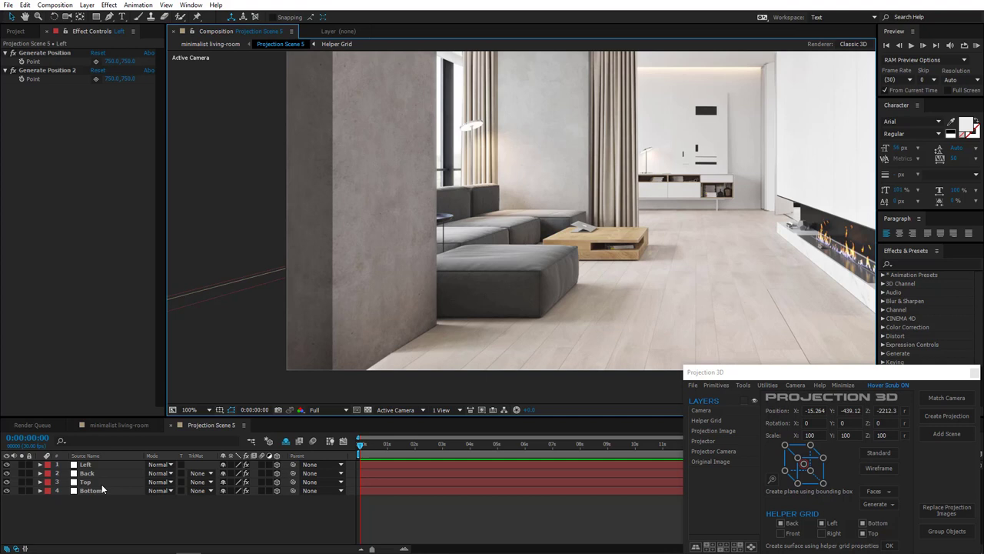
{"action": "left_click", "coordinate": [90, 490]}
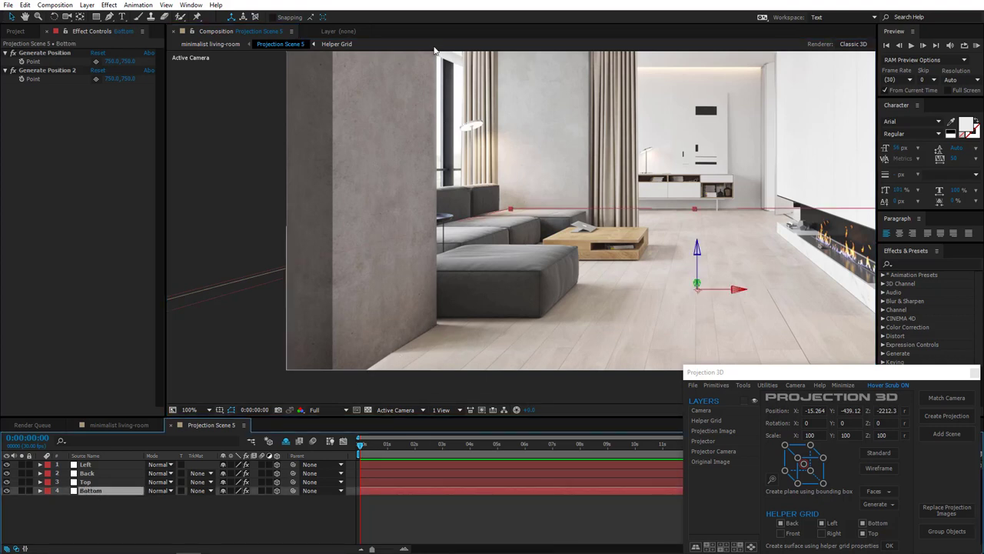
{"action": "left_click", "coordinate": [96, 61]}
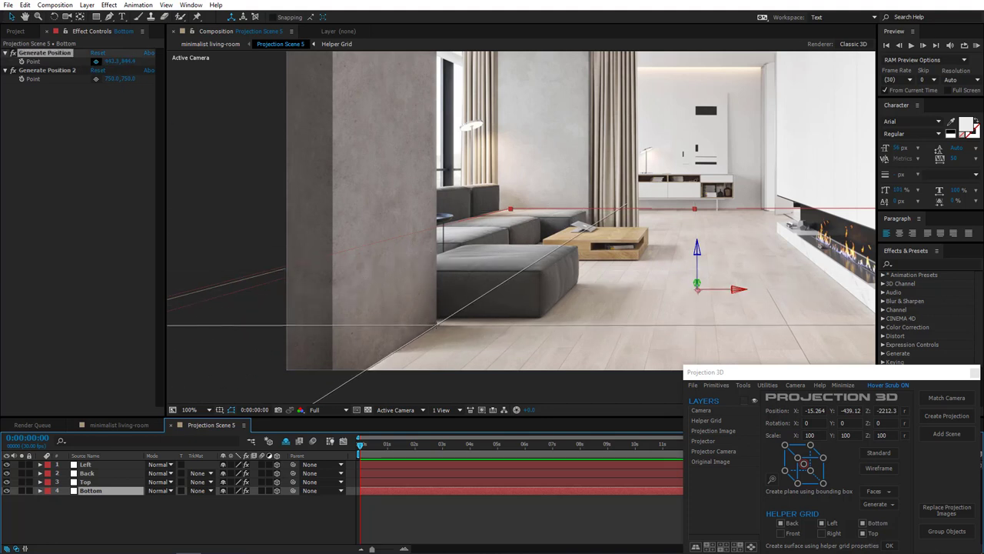
{"action": "left_click", "coordinate": [435, 324]}
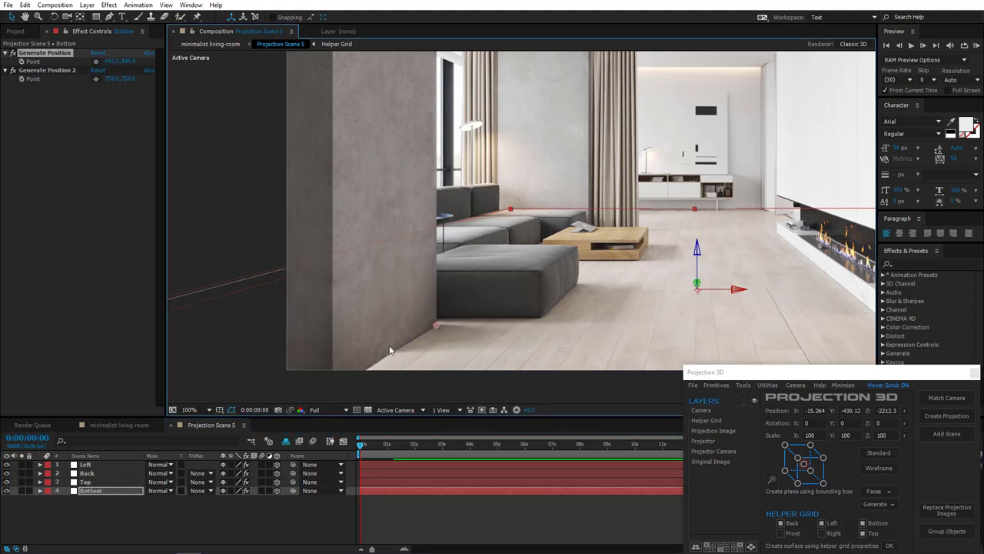
{"action": "key", "text": "comma"}
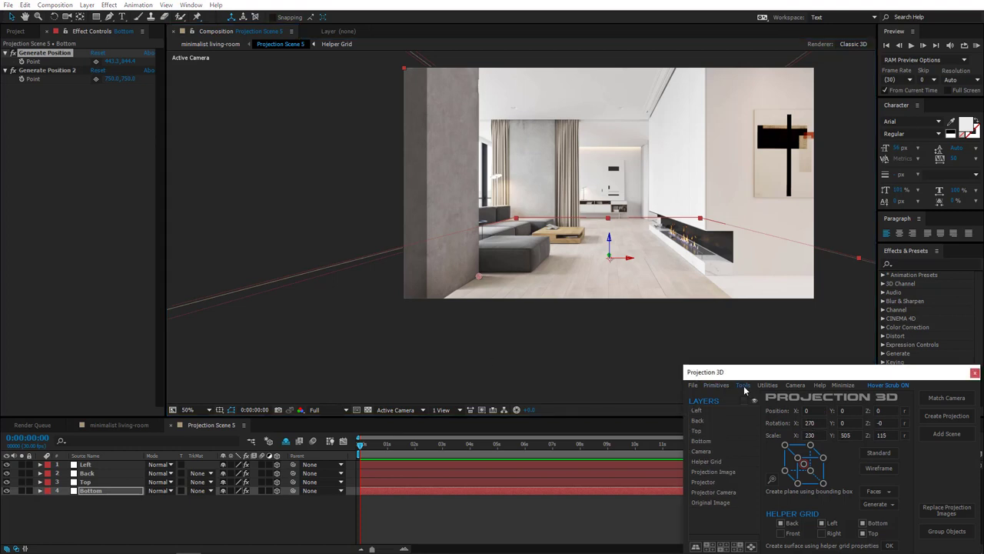
Create a plane at the Bottom layer's generated position by the column base and set its Y Rotation to 90°
{"action": "left_click", "coordinate": [743, 385]}
{"action": "left_click", "coordinate": [769, 489]}
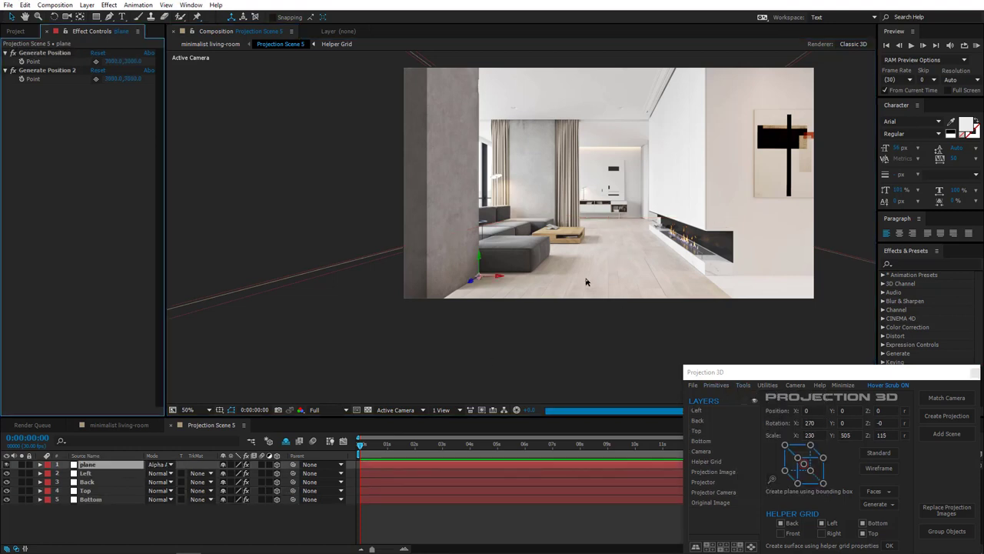
{"action": "key", "text": "comma"}
{"action": "key", "text": "comma"}
{"action": "key", "text": "comma"}
{"action": "key", "text": "comma"}
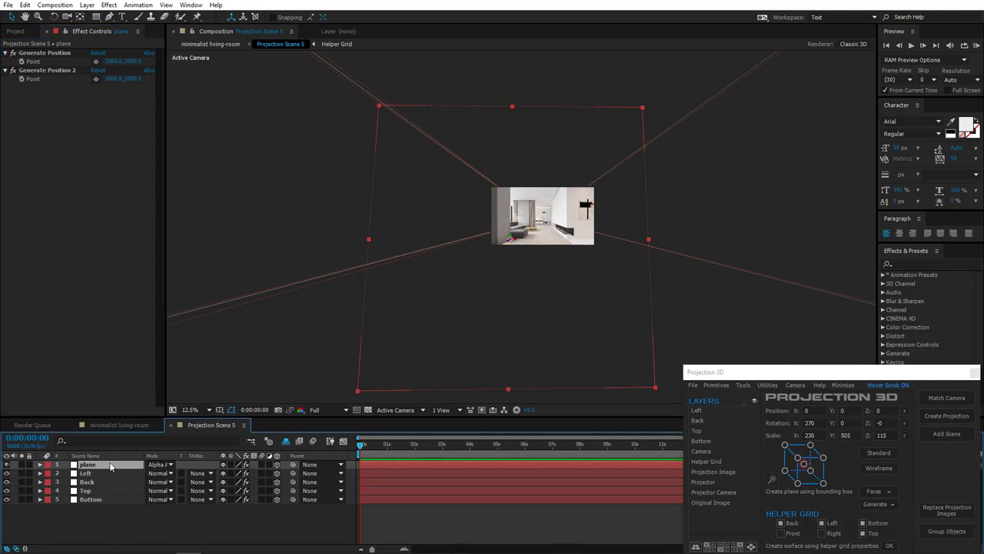
{"action": "key", "text": "r"}
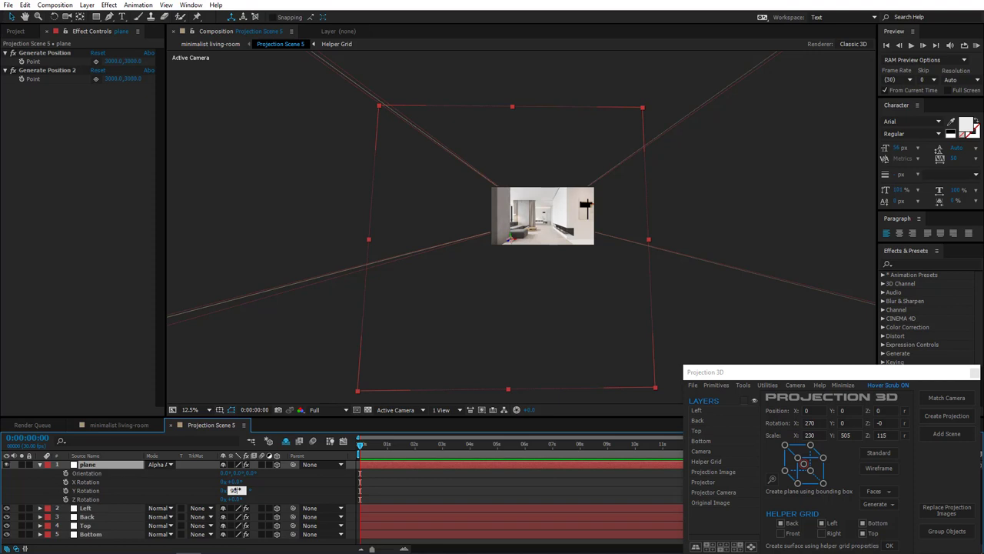
{"action": "key", "text": "Return"}
Start a Pen mask on the plane at the column's base corner, following the inner face's front edge beyond the photo and across its top
{"action": "scroll", "coordinate": [463, 330], "scroll_direction": "up", "scroll_amount": 2}
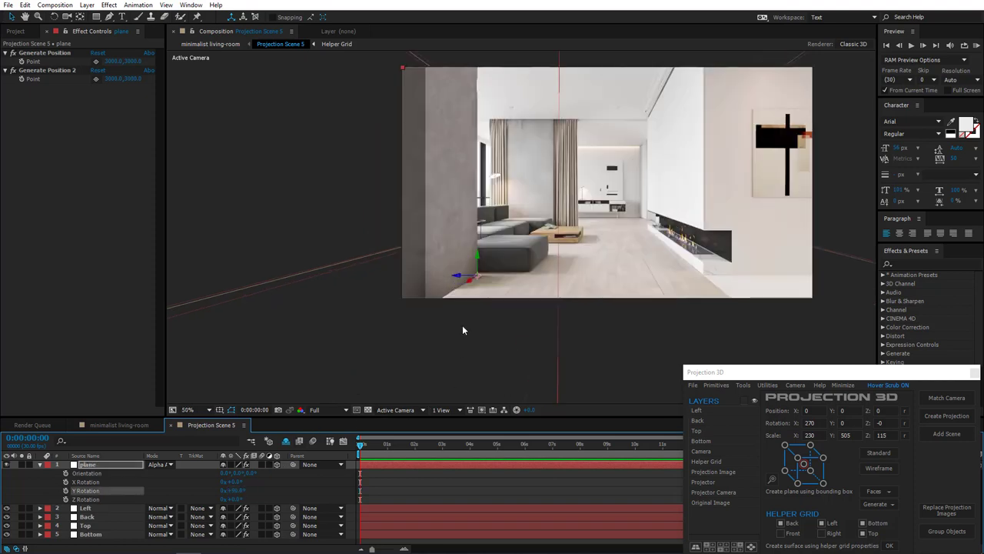
{"action": "scroll", "coordinate": [462, 324], "scroll_direction": "up", "scroll_amount": 2}
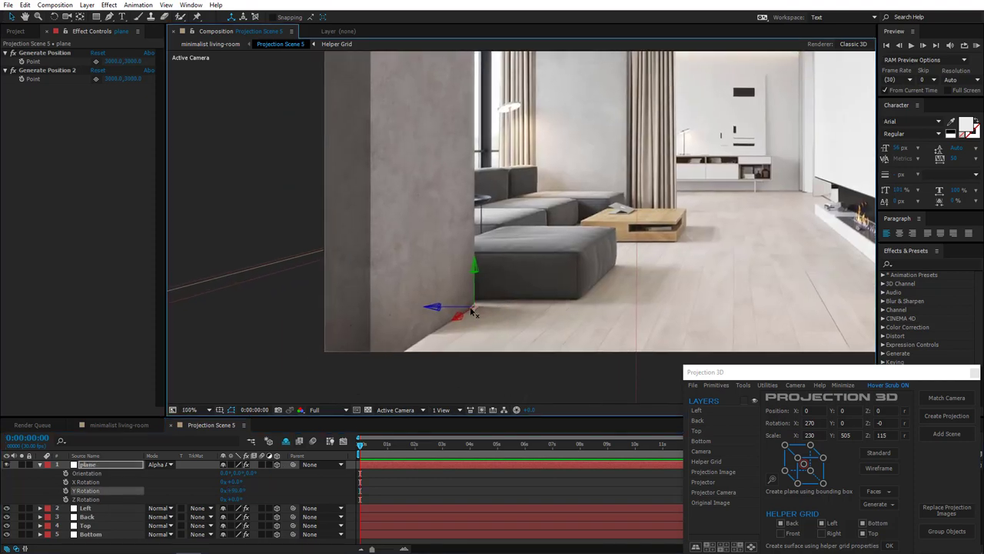
{"action": "left_click", "coordinate": [109, 16]}
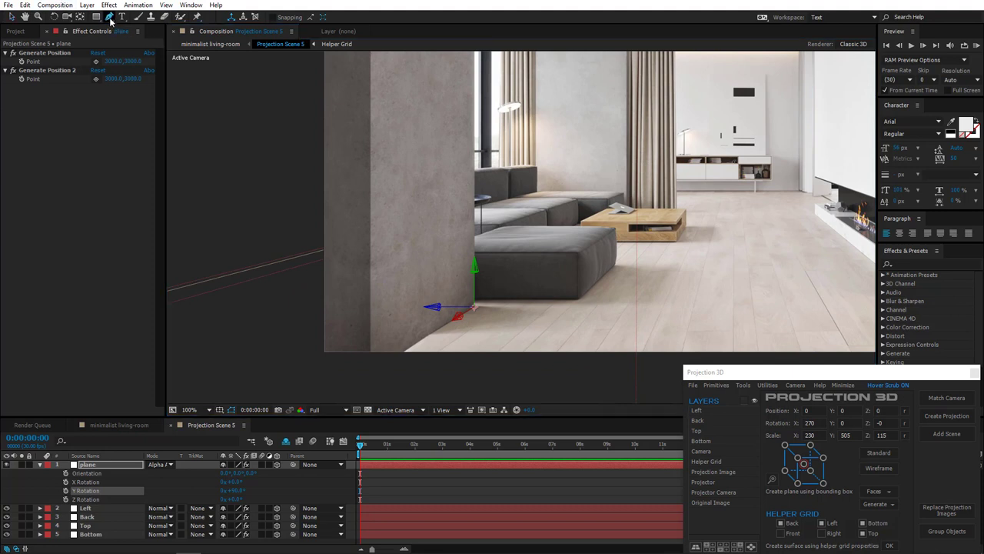
{"action": "left_click", "coordinate": [473, 308]}
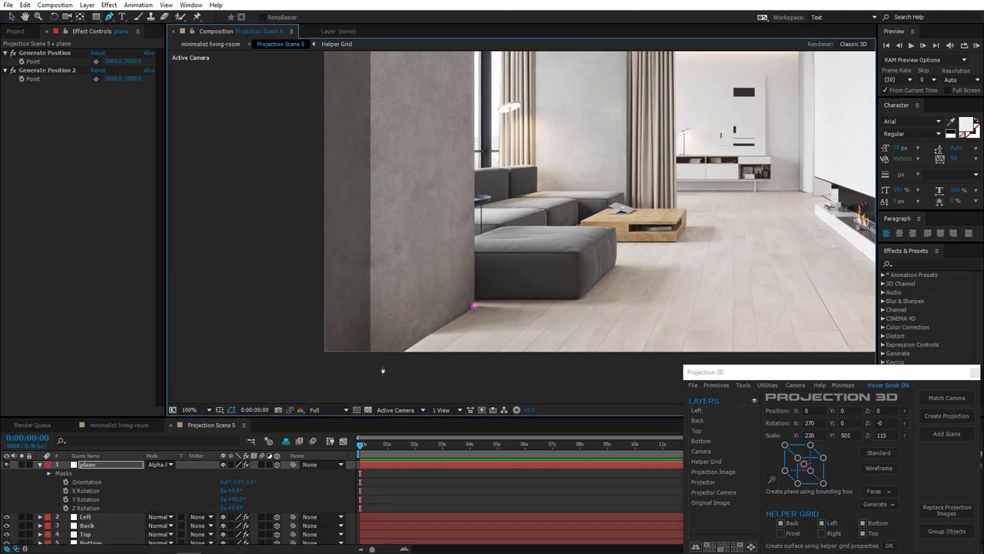
{"action": "left_click", "coordinate": [369, 376]}
{"action": "left_click_drag", "start_coordinate": [387, 61], "coordinate": [372, 325]}
{"action": "left_click", "coordinate": [355, 133]}
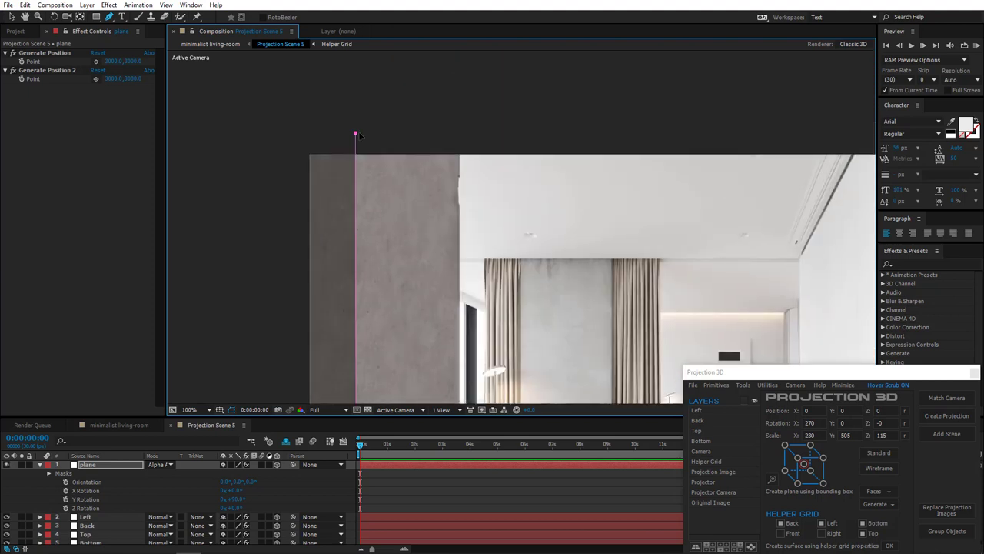
{"action": "left_click", "coordinate": [459, 140]}
Trace the column's uneven back edge down from the ceiling and close the mask at the base corner
{"action": "scroll", "coordinate": [477, 185], "scroll_direction": "up", "scroll_amount": 1}
{"action": "scroll", "coordinate": [492, 231], "scroll_direction": "up", "scroll_amount": 1}
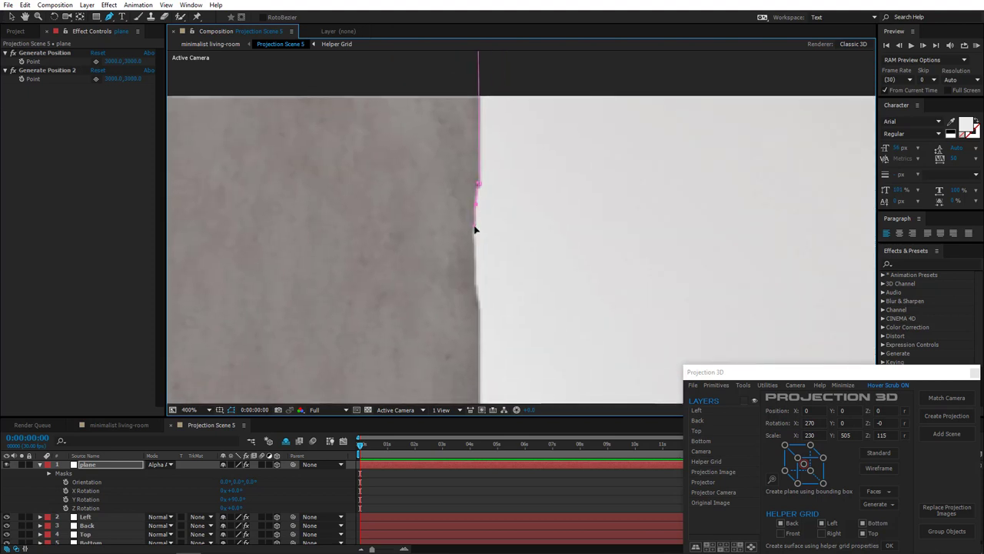
{"action": "left_click", "coordinate": [475, 212]}
{"action": "left_click", "coordinate": [475, 276]}
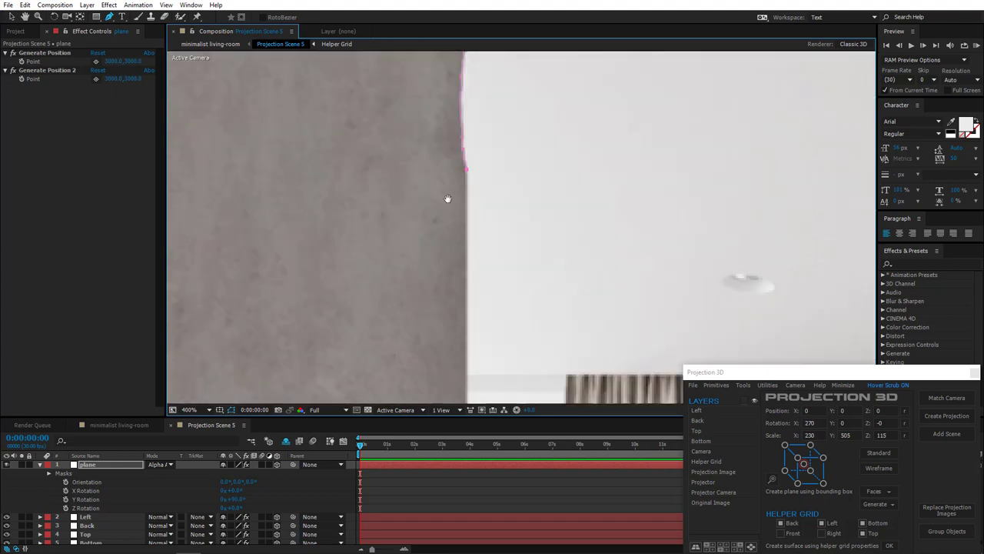
{"action": "scroll", "coordinate": [448, 199], "scroll_direction": "down", "scroll_amount": 5}
{"action": "scroll", "coordinate": [442, 314], "scroll_direction": "down", "scroll_amount": 8}
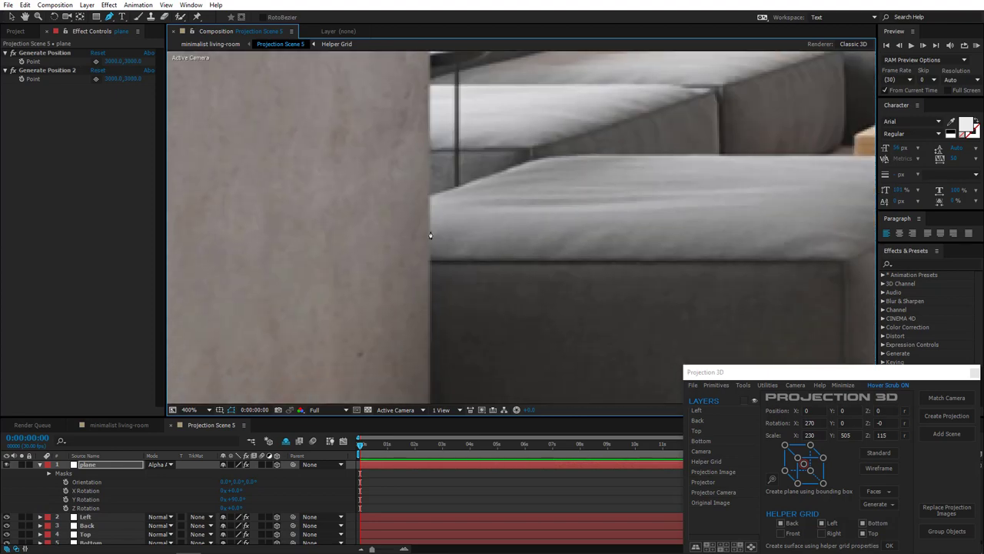
{"action": "scroll", "coordinate": [430, 235], "scroll_direction": "down", "scroll_amount": 5}
{"action": "left_click", "coordinate": [430, 313]}
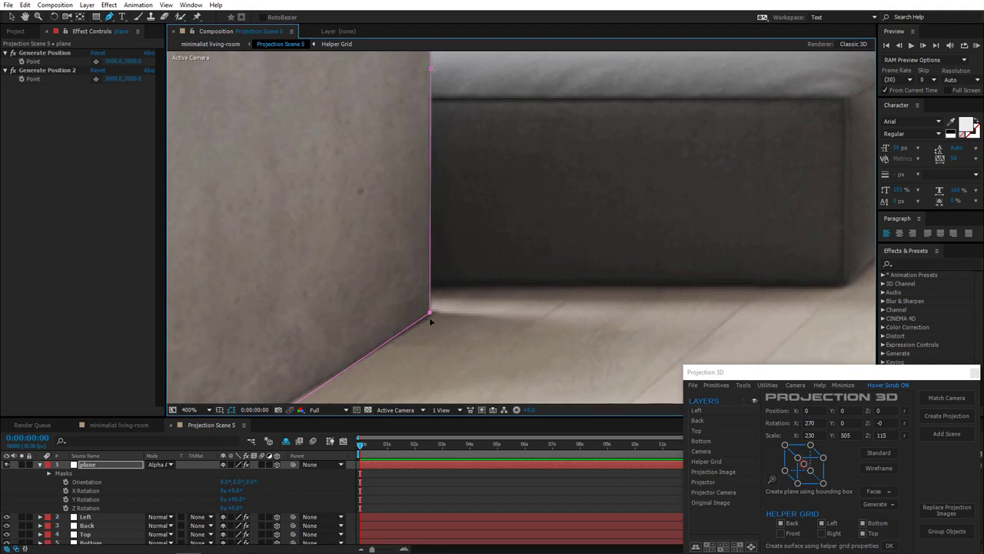
Adjust the mask's lowest point below the photo so the lower edge follows the line where column and floor meet
{"action": "scroll", "coordinate": [369, 300], "scroll_direction": "down", "scroll_amount": 5}
{"action": "scroll", "coordinate": [369, 300], "scroll_direction": "left", "scroll_amount": 5}
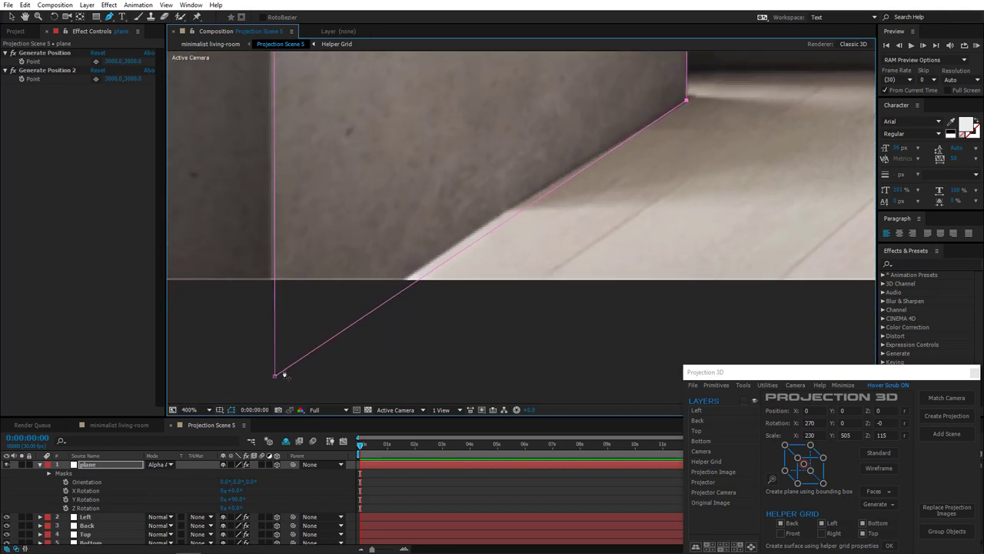
{"action": "left_click_drag", "start_coordinate": [273, 378], "coordinate": [271, 364]}
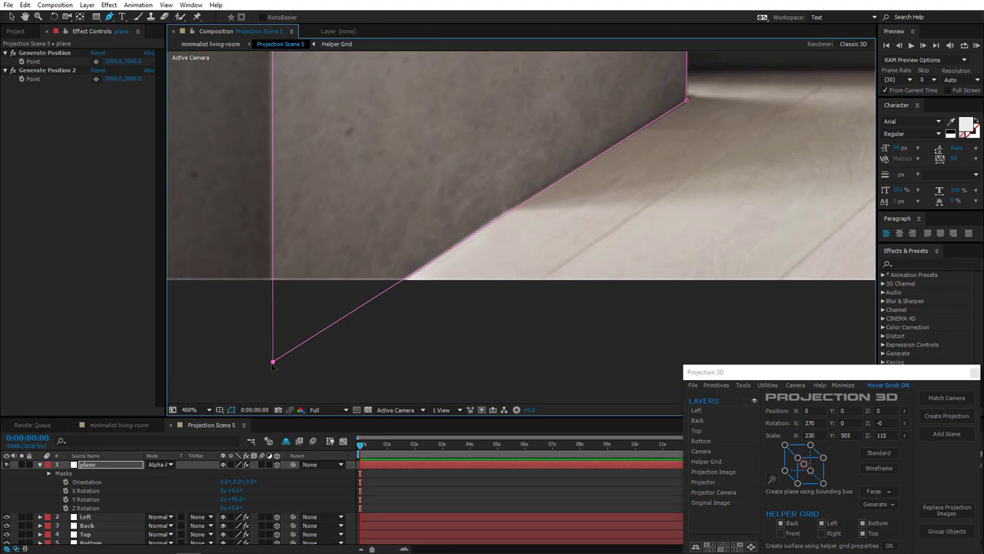
{"action": "scroll", "coordinate": [343, 315], "scroll_direction": "down", "scroll_amount": 6}
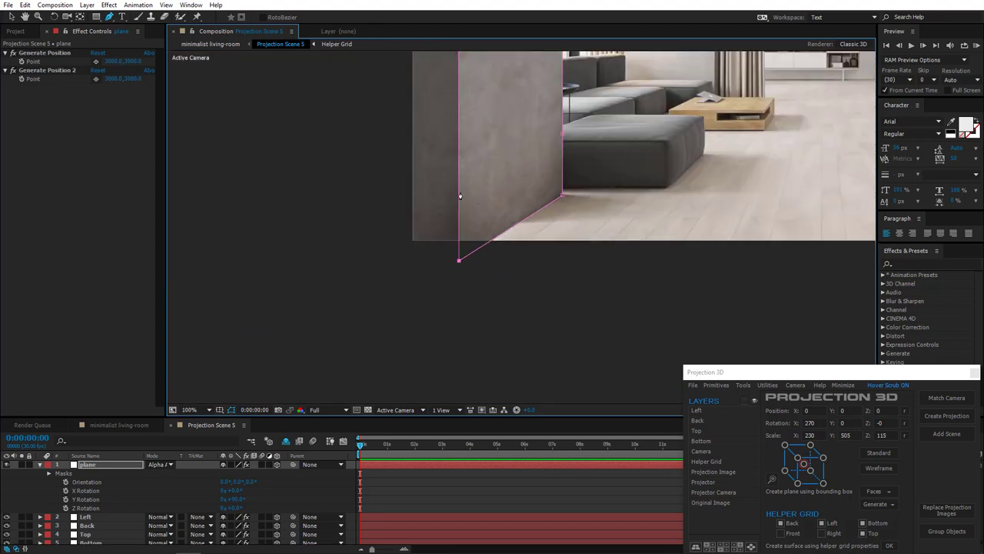
Use Surface Modeler to create a polygon for the column's front face from the mask's two front-edge points, with Along the polygon off
{"action": "left_click", "coordinate": [743, 385]}
{"action": "left_click", "coordinate": [772, 436]}
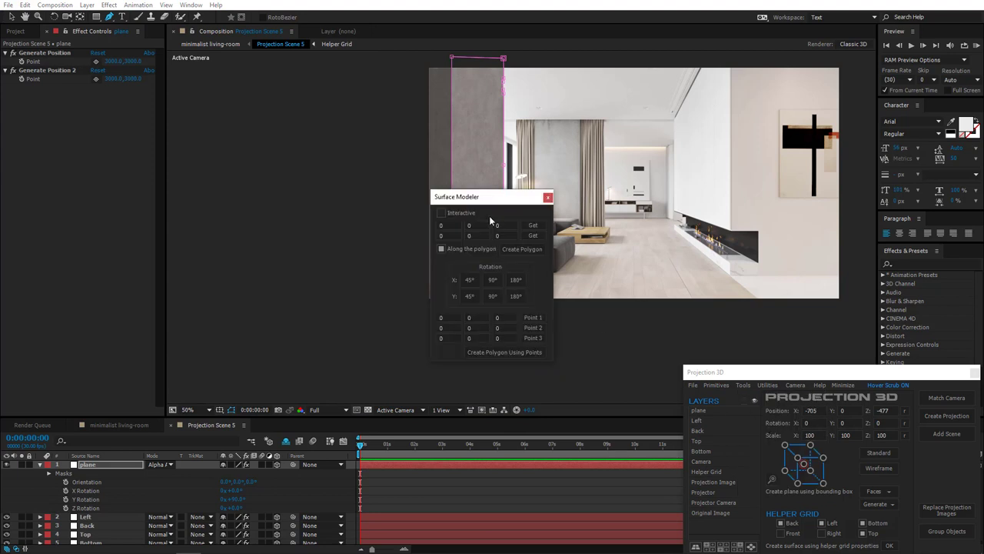
{"action": "left_click_drag", "start_coordinate": [486, 200], "coordinate": [423, 198]}
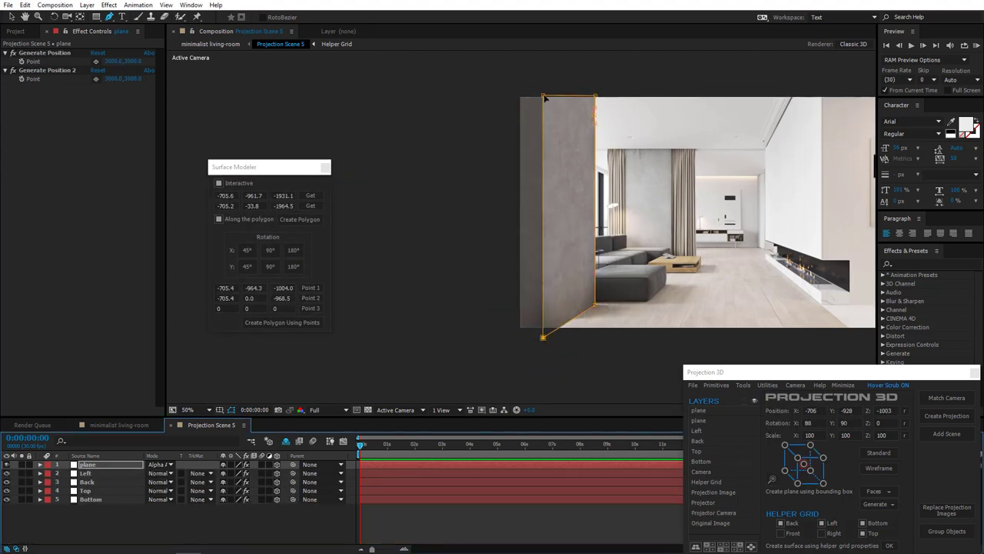
{"action": "left_click", "coordinate": [311, 196]}
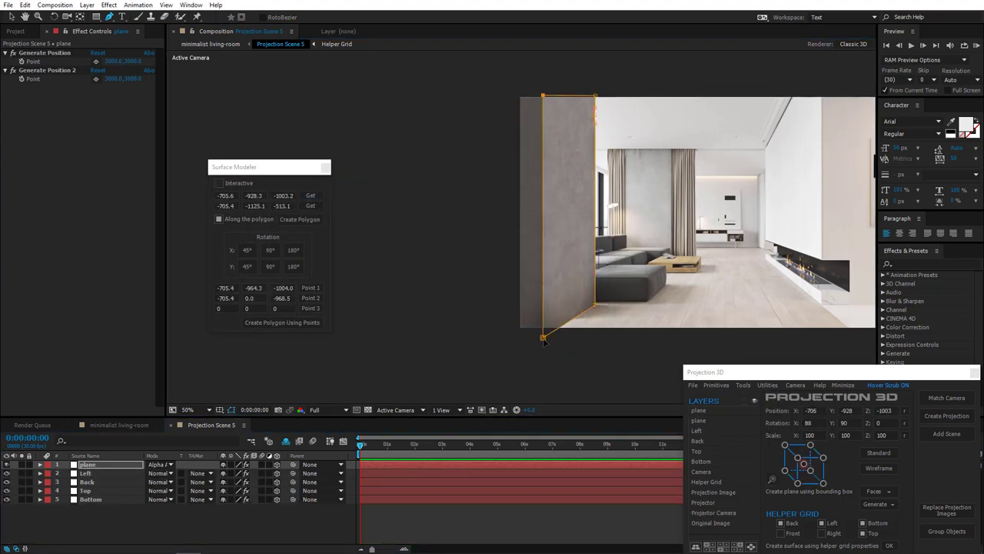
{"action": "left_click", "coordinate": [311, 205]}
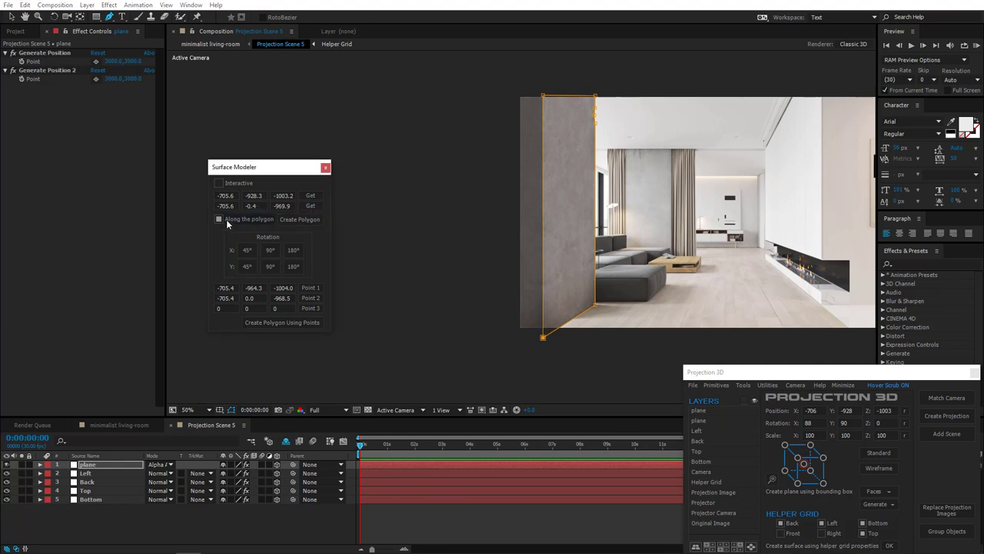
{"action": "left_click", "coordinate": [295, 221]}
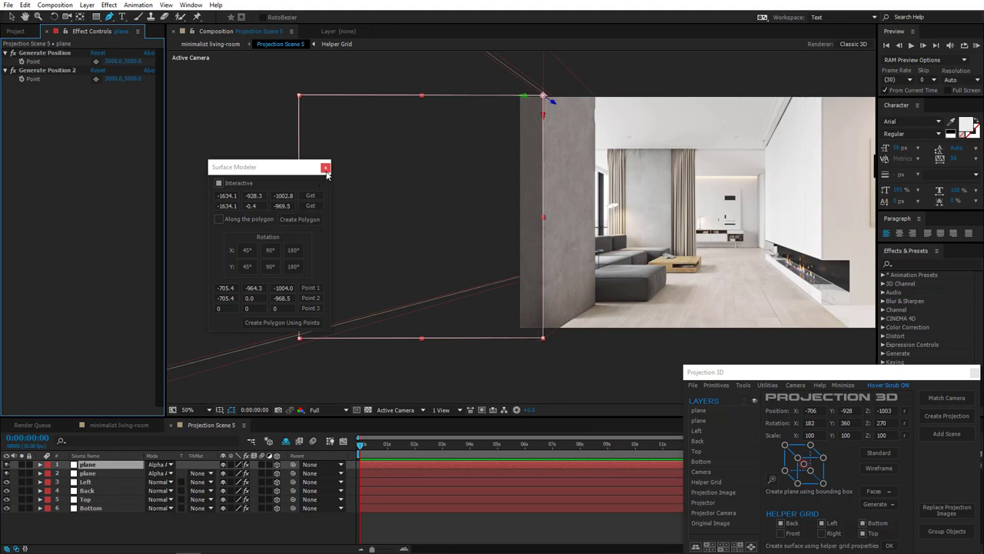
{"action": "left_click", "coordinate": [326, 169]}
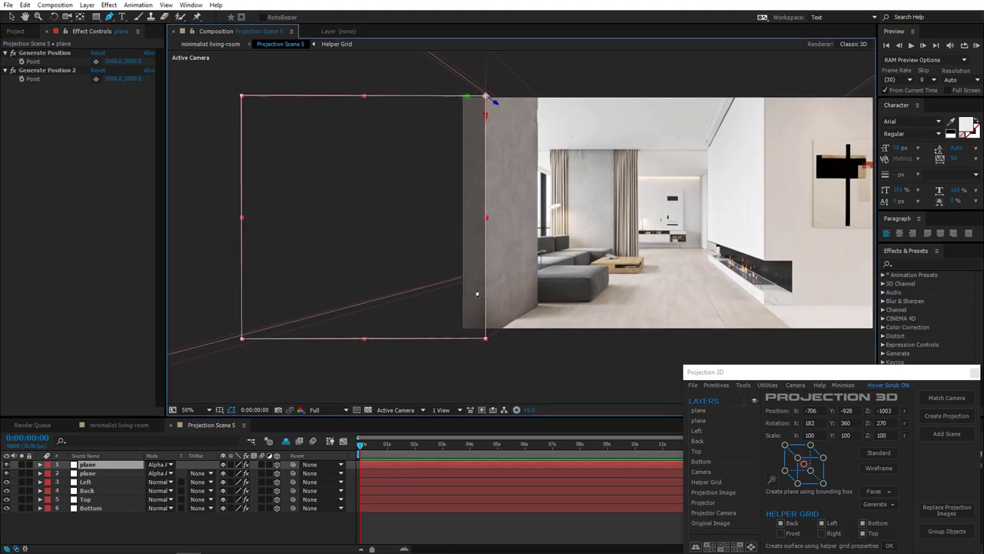
Check the two column planes, including with a test camera orbit in the minimalist living-room composition
{"action": "left_click", "coordinate": [95, 473]}
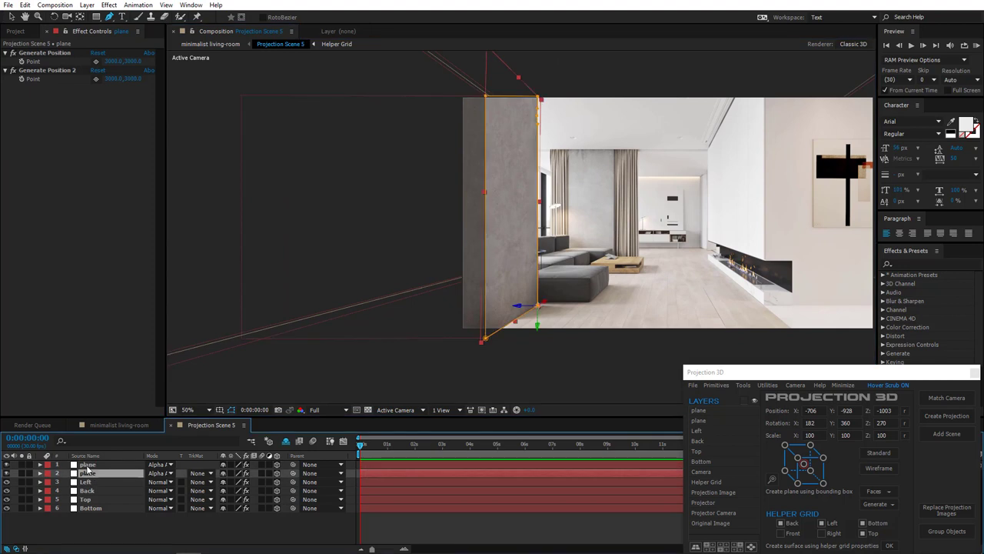
{"action": "left_click", "coordinate": [87, 465]}
{"action": "left_click", "coordinate": [120, 427]}
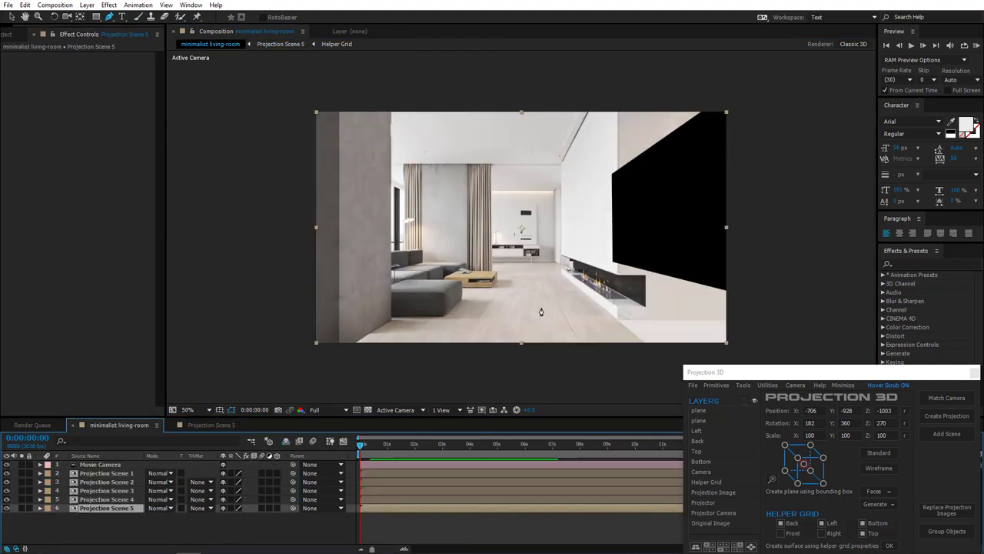
{"action": "left_click_drag", "start_coordinate": [541, 312], "coordinate": [554, 311]}
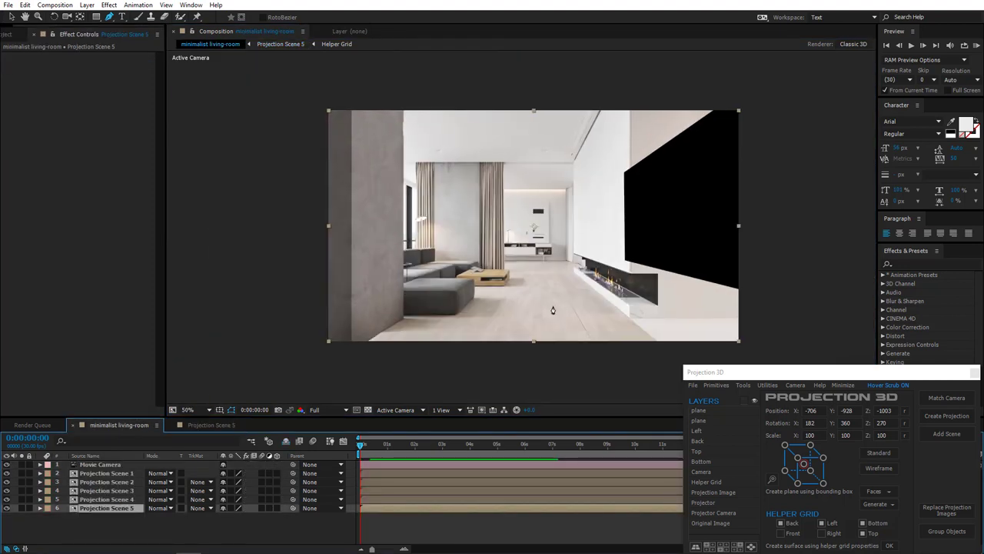
{"action": "left_click", "coordinate": [68, 17]}
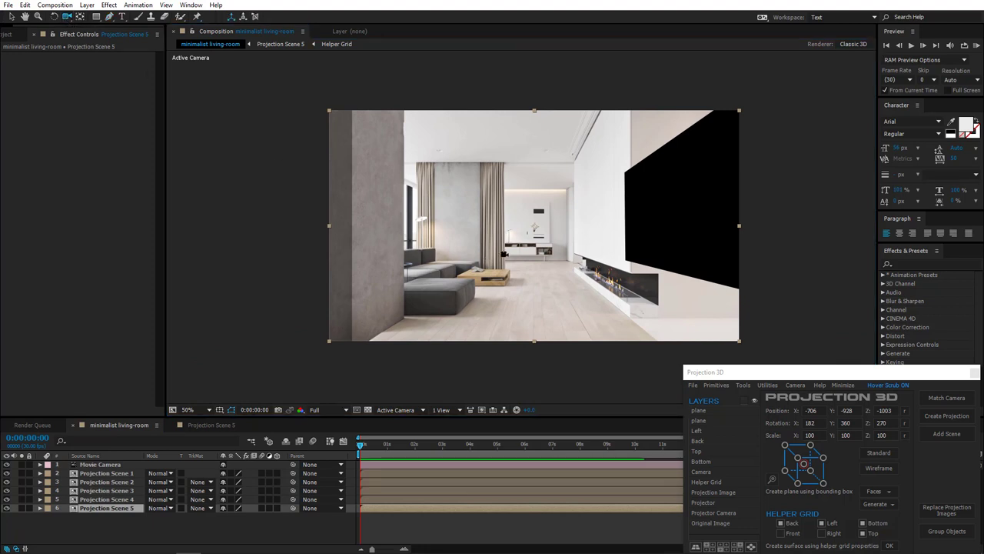
{"action": "left_click_drag", "start_coordinate": [505, 254], "coordinate": [513, 237]}
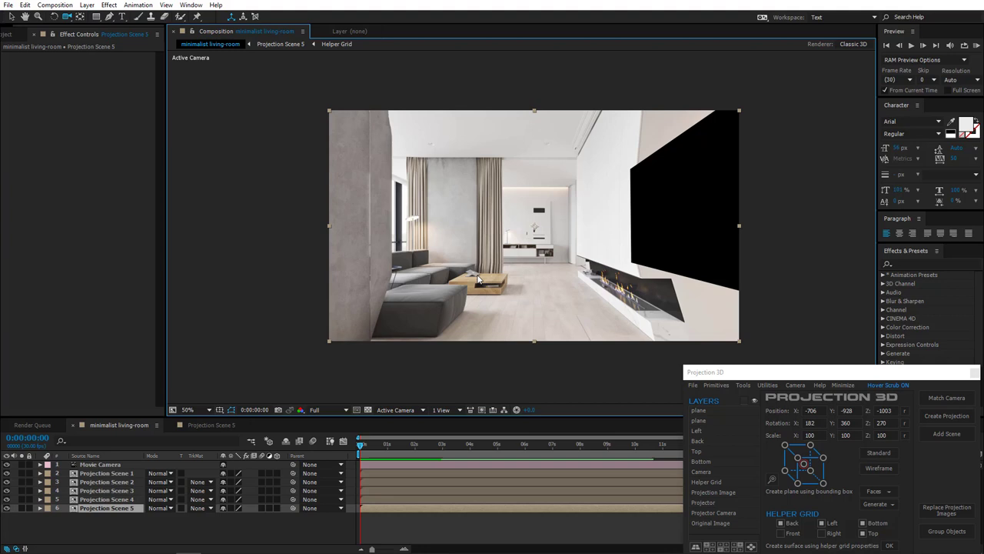
{"action": "left_click_drag", "start_coordinate": [478, 275], "coordinate": [450, 300]}
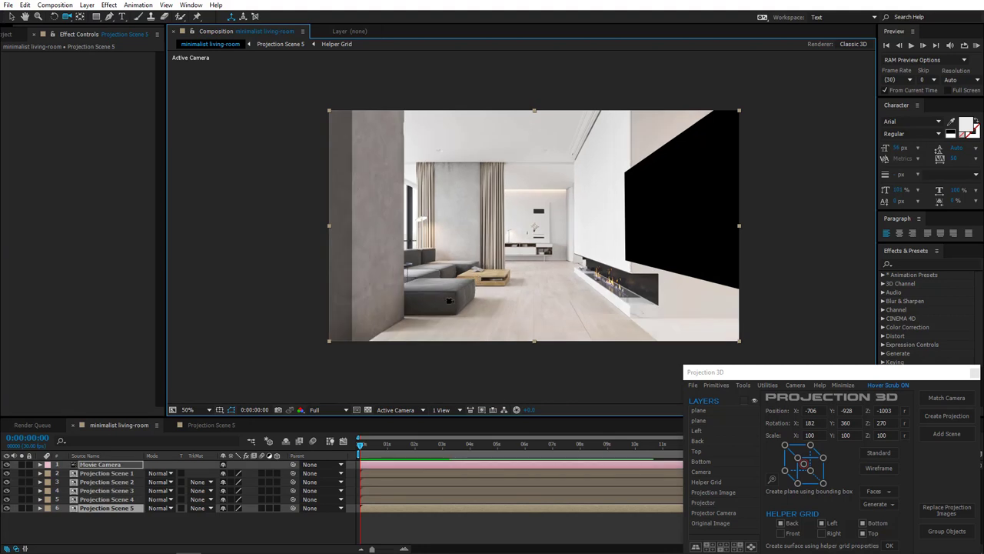
In Projection Scene 5, place the Bottom layer's first Generate Position point at the fireplace's front base corner on the floor
{"action": "left_click", "coordinate": [209, 425]}
{"action": "key", "text": "v"}
{"action": "scroll", "coordinate": [653, 255], "scroll_direction": "up", "scroll_amount": 1}
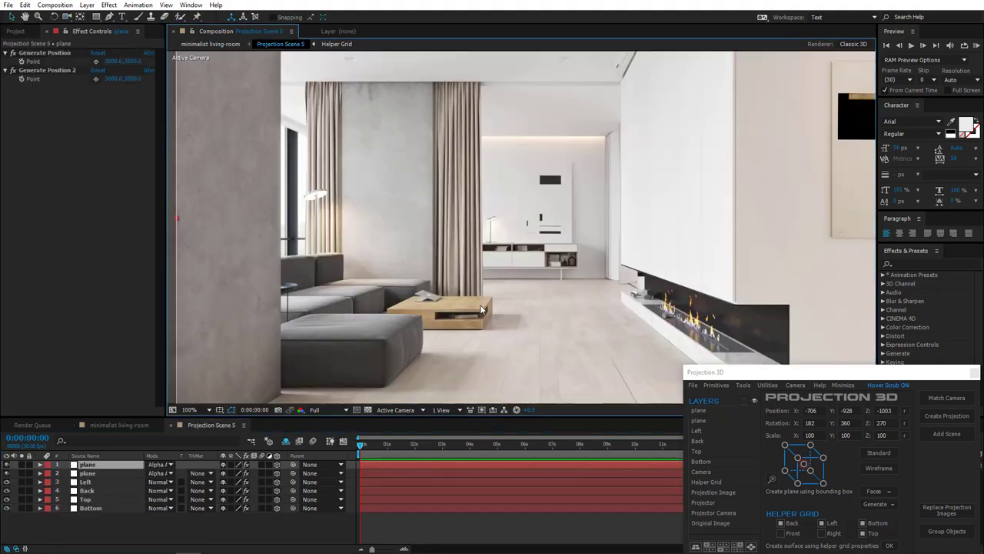
{"action": "left_click_drag", "start_coordinate": [503, 318], "coordinate": [457, 277]}
{"action": "left_click_drag", "start_coordinate": [413, 300], "coordinate": [353, 262]}
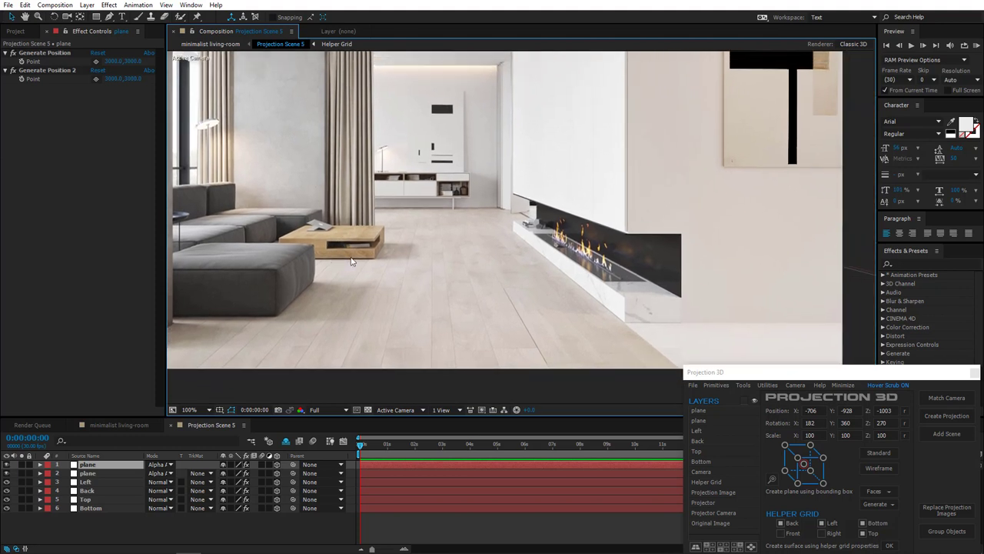
{"action": "left_click", "coordinate": [90, 508]}
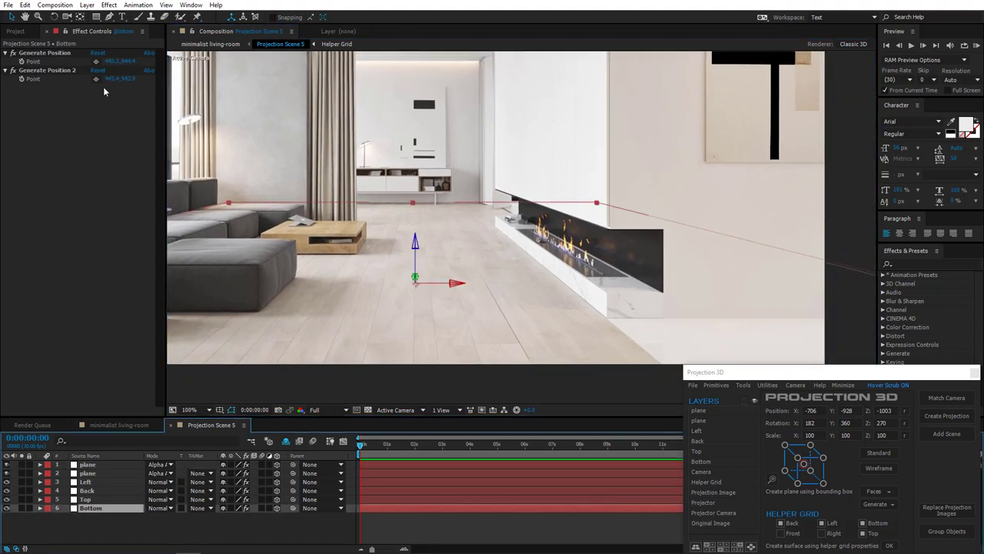
{"action": "left_click", "coordinate": [95, 61]}
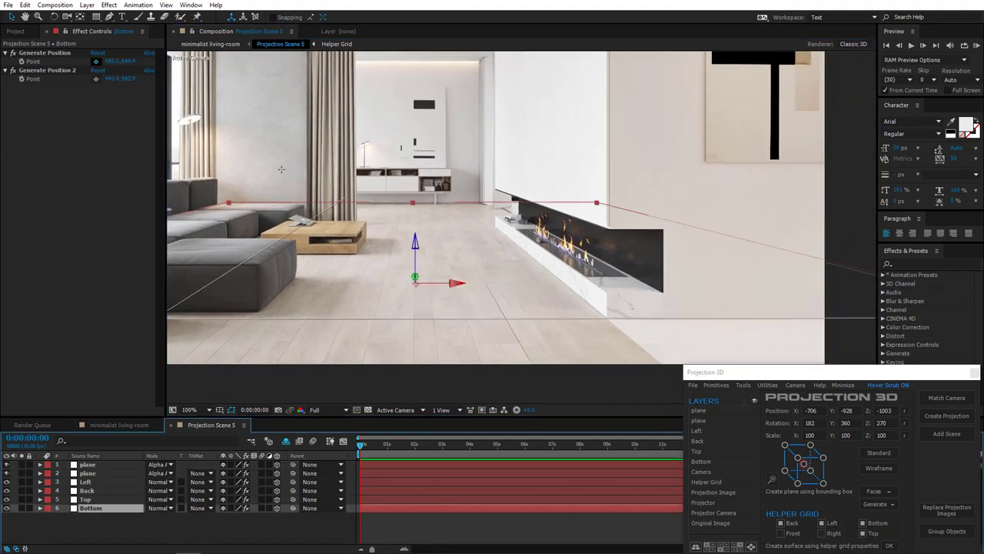
{"action": "left_click", "coordinate": [607, 318]}
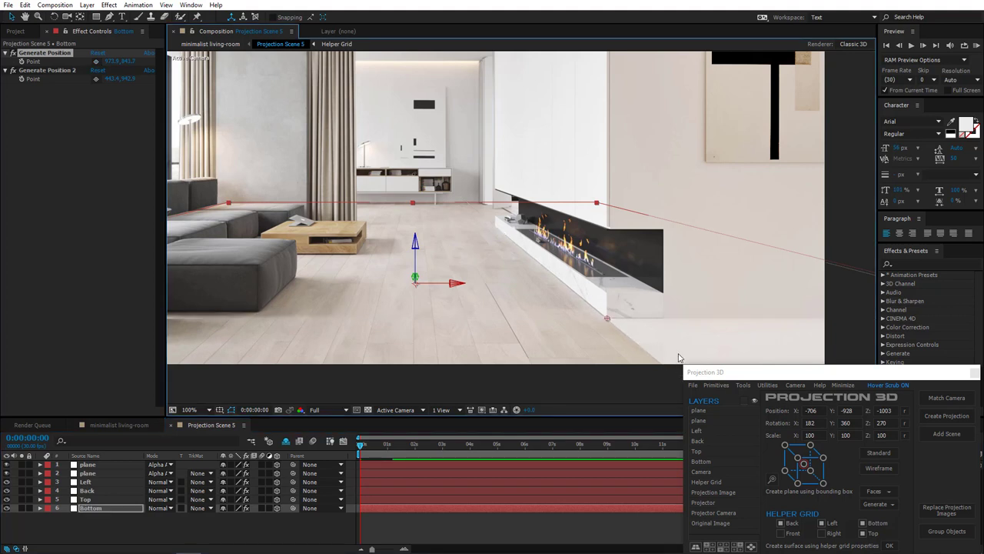
Create an upright plane at the Bottom layer's point on the fireplace's front base corner and show its rotation properties
{"action": "left_click", "coordinate": [743, 385]}
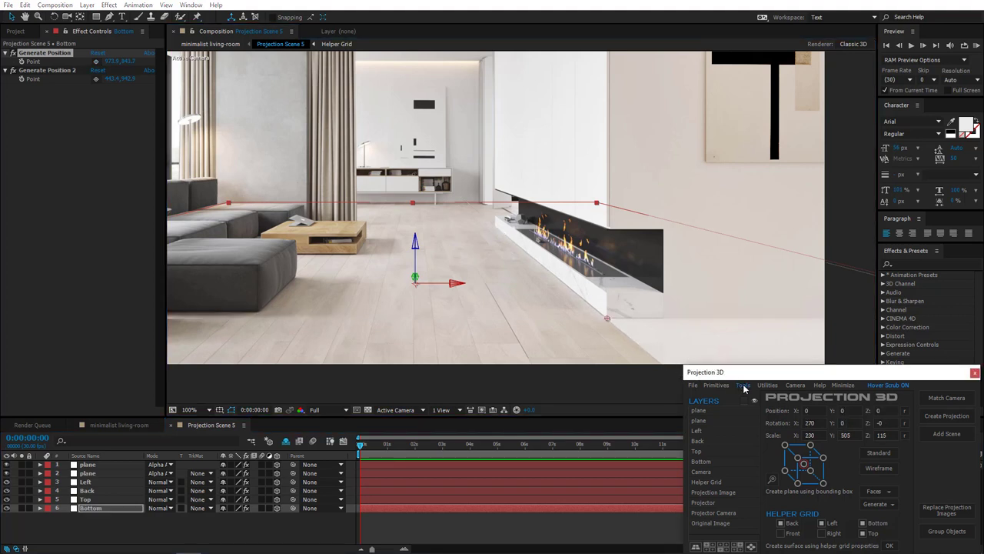
{"action": "left_click", "coordinate": [777, 489]}
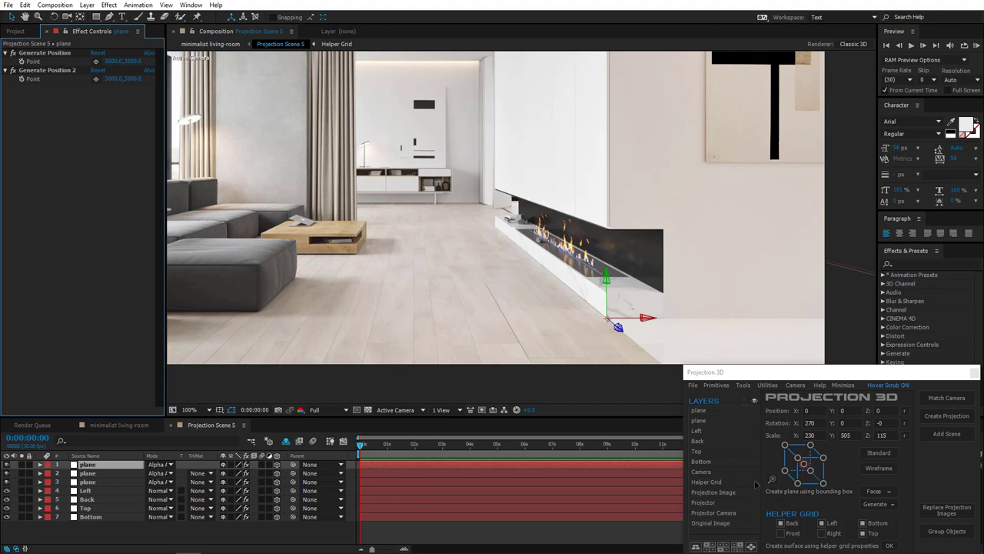
{"action": "scroll", "coordinate": [666, 343], "scroll_direction": "down", "scroll_amount": 2}
{"action": "key", "text": "r"}
Start a mask on the new plane along the right wall's base, around the marble ledge's front profile and up to the black recess's upper corner
{"action": "key", "text": "g"}
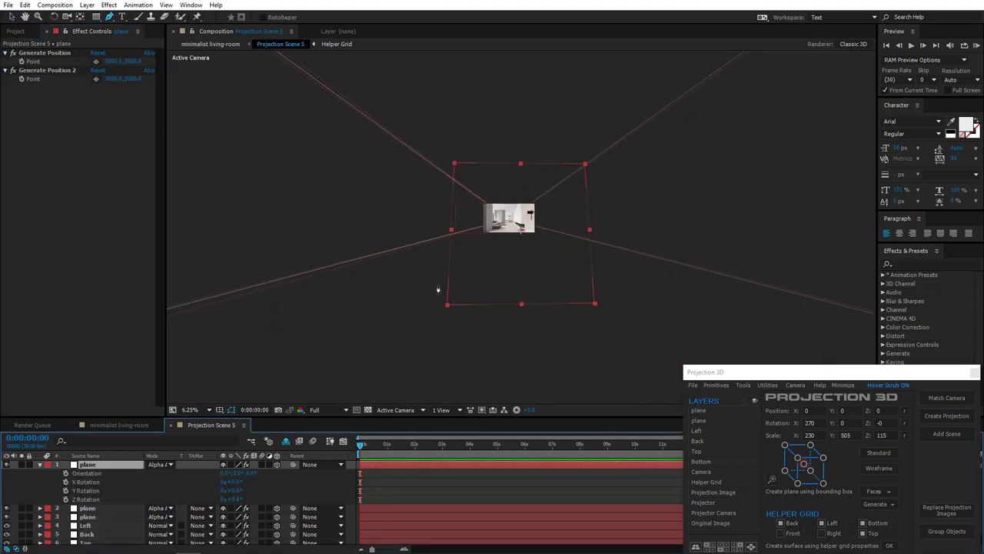
{"action": "scroll", "coordinate": [568, 238], "scroll_direction": "up", "scroll_amount": 10}
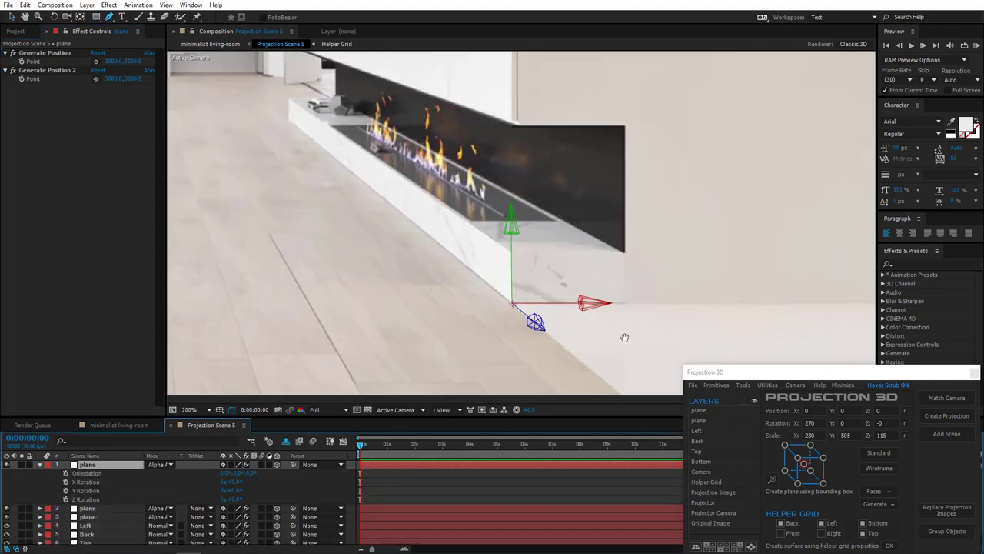
{"action": "left_click_drag", "start_coordinate": [625, 337], "coordinate": [415, 306]}
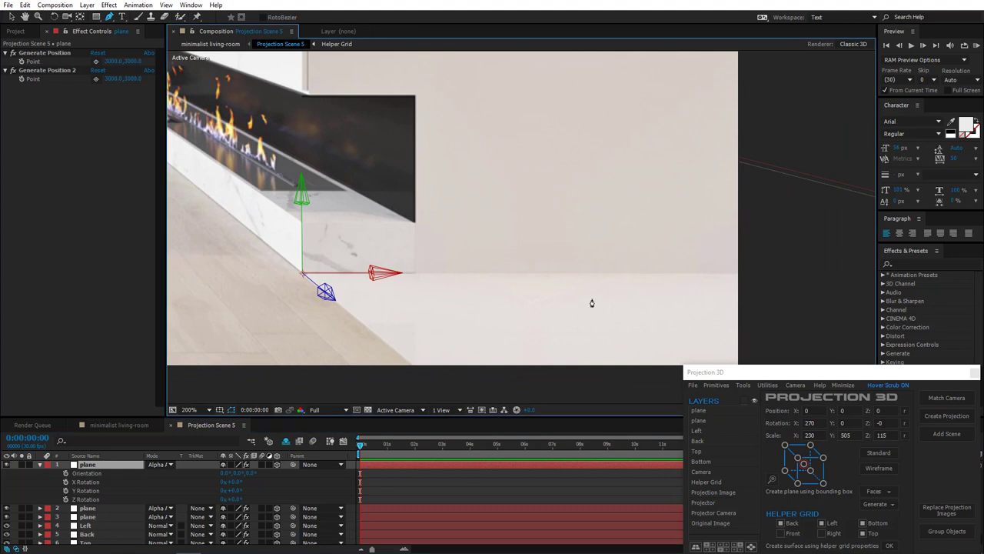
{"action": "left_click", "coordinate": [748, 274]}
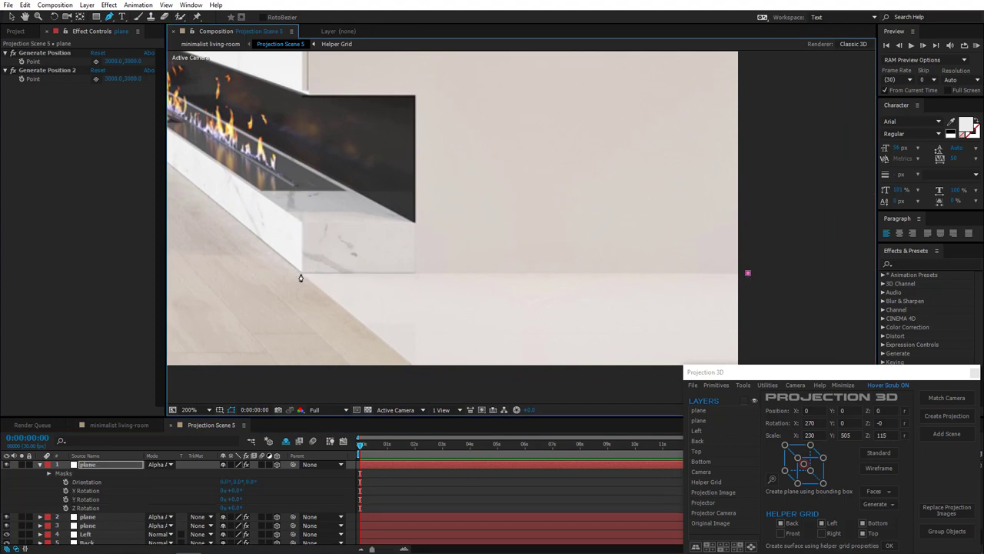
{"action": "left_click", "coordinate": [301, 274]}
{"action": "left_click", "coordinate": [302, 223]}
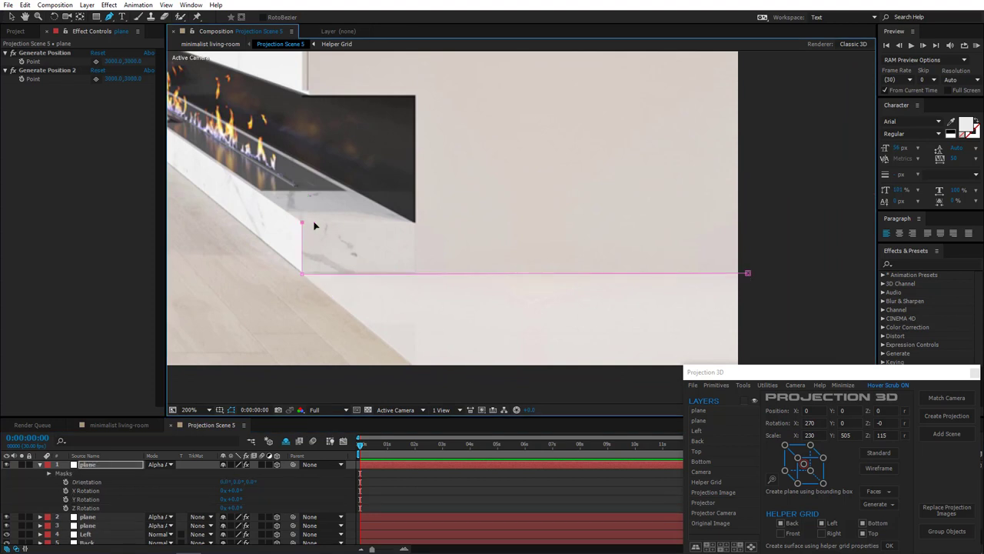
{"action": "left_click", "coordinate": [416, 224]}
{"action": "scroll", "coordinate": [439, 241], "scroll_direction": "up", "scroll_amount": 2}
{"action": "left_click", "coordinate": [519, 218]}
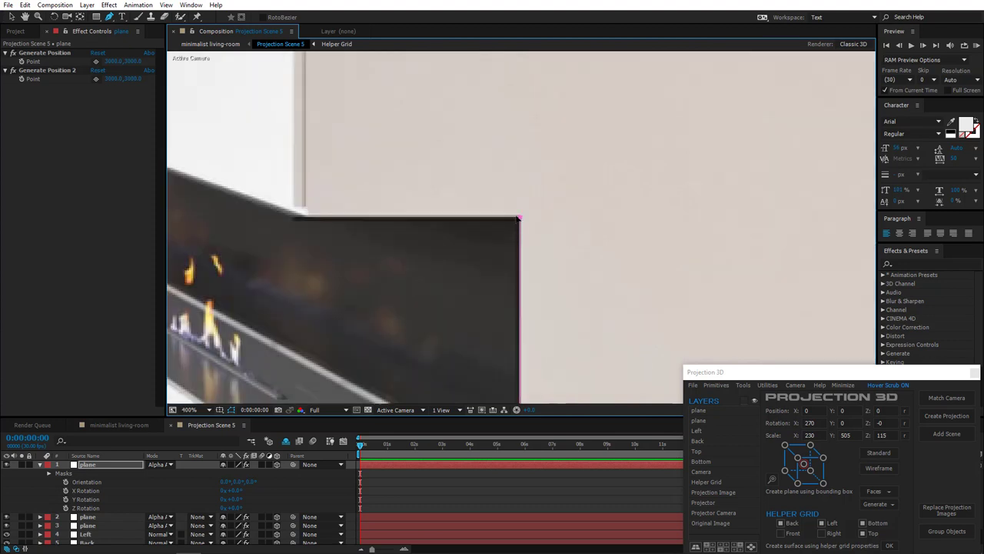
Continue the mask along the recess and up the white wall's front edge, extend it beyond the photo, and close it at its first point
{"action": "scroll", "coordinate": [277, 237], "scroll_direction": "down", "scroll_amount": 2}
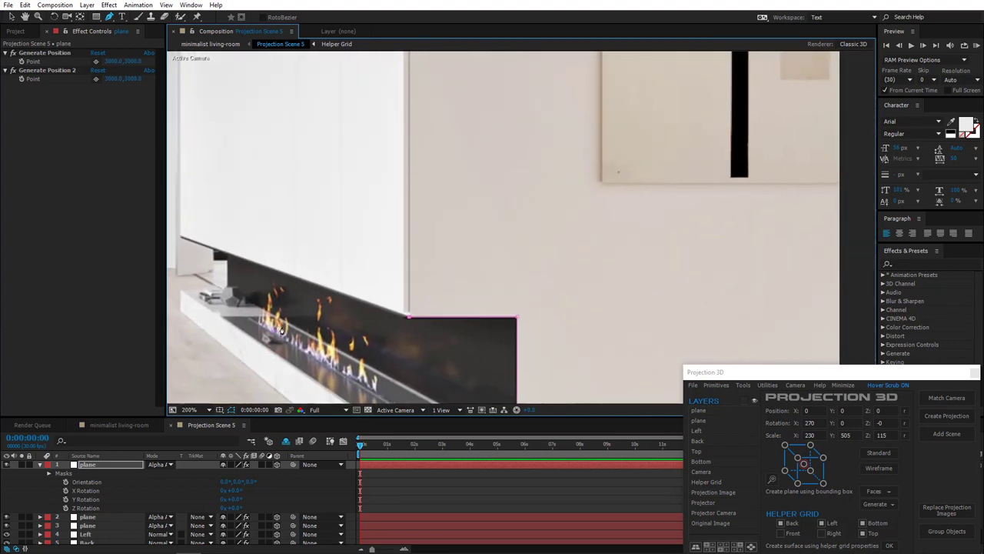
{"action": "scroll", "coordinate": [422, 231], "scroll_direction": "down", "scroll_amount": 2}
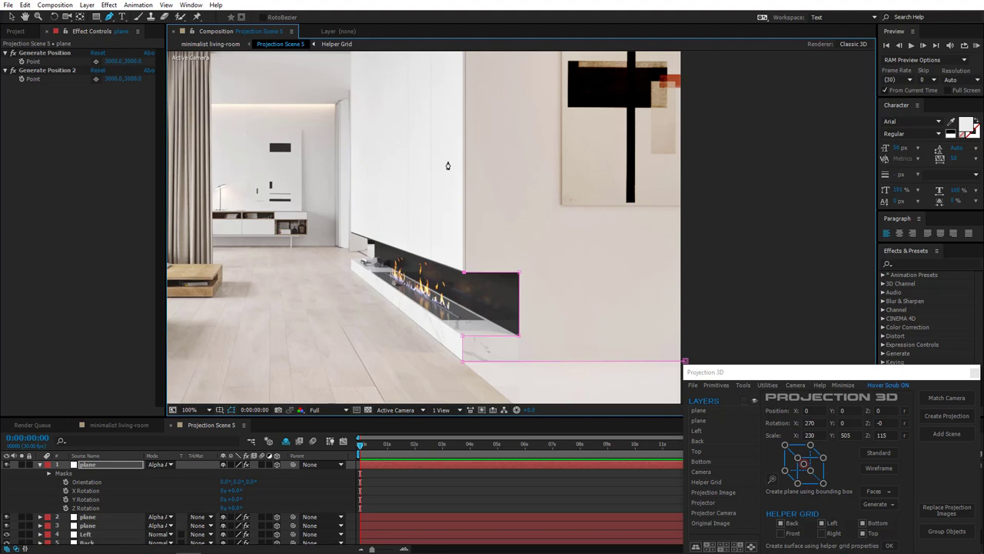
{"action": "left_click", "coordinate": [413, 88]}
{"action": "left_click_drag", "start_coordinate": [413, 88], "coordinate": [411, 81]}
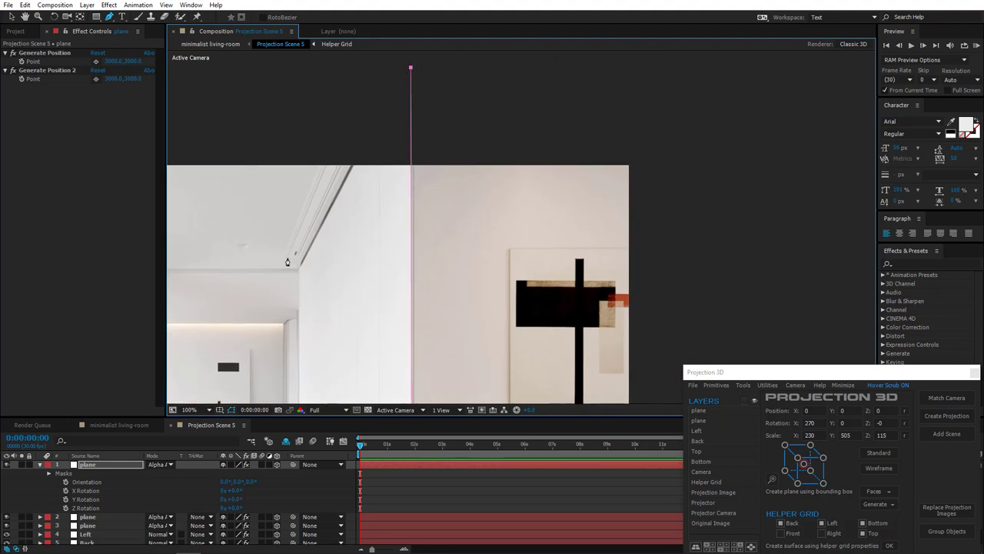
{"action": "left_click", "coordinate": [666, 74]}
{"action": "left_click_drag", "start_coordinate": [649, 273], "coordinate": [596, 56]}
{"action": "left_click_drag", "start_coordinate": [581, 298], "coordinate": [588, 261]}
{"action": "left_click", "coordinate": [588, 326]}
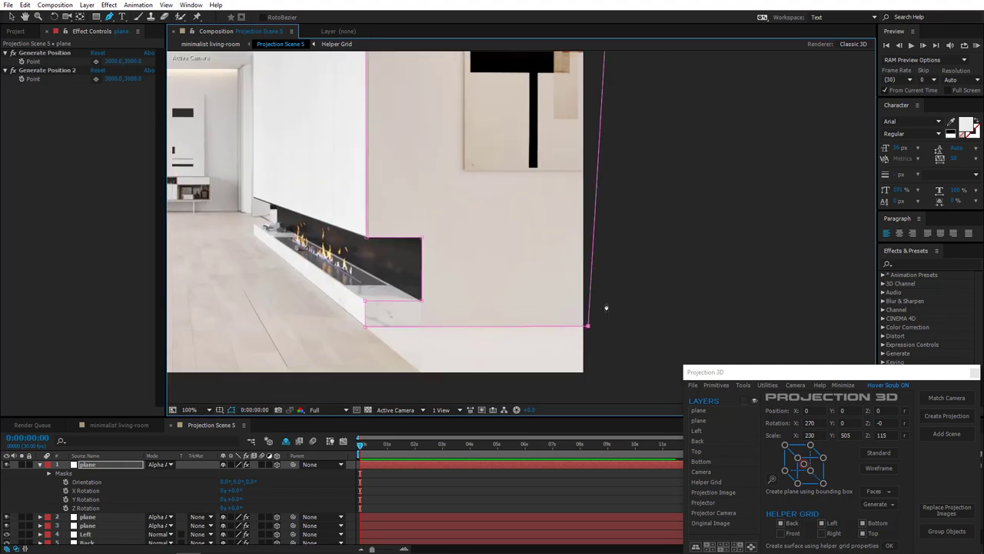
{"action": "scroll", "coordinate": [606, 308], "scroll_direction": "down", "scroll_amount": 1}
{"action": "left_click_drag", "start_coordinate": [522, 274], "coordinate": [607, 323]}
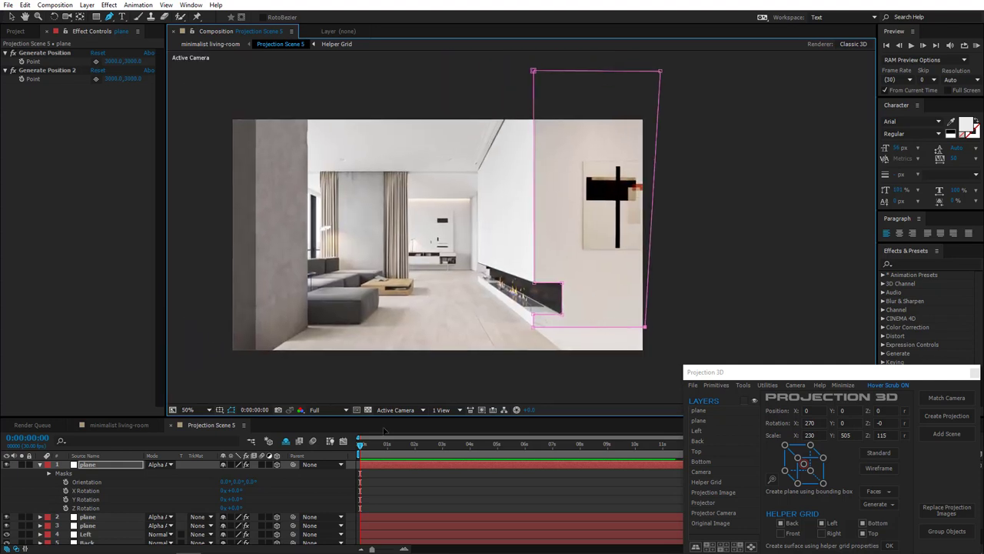
Duplicate the masked plane and move the copy back in depth to the fireplace's far end
{"action": "left_click", "coordinate": [115, 466]}
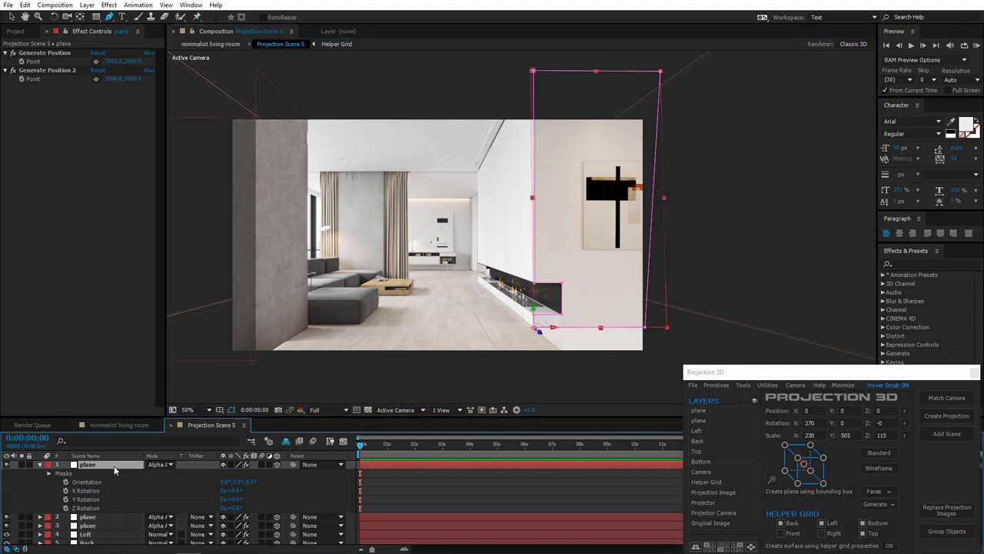
{"action": "key", "text": "ctrl+d"}
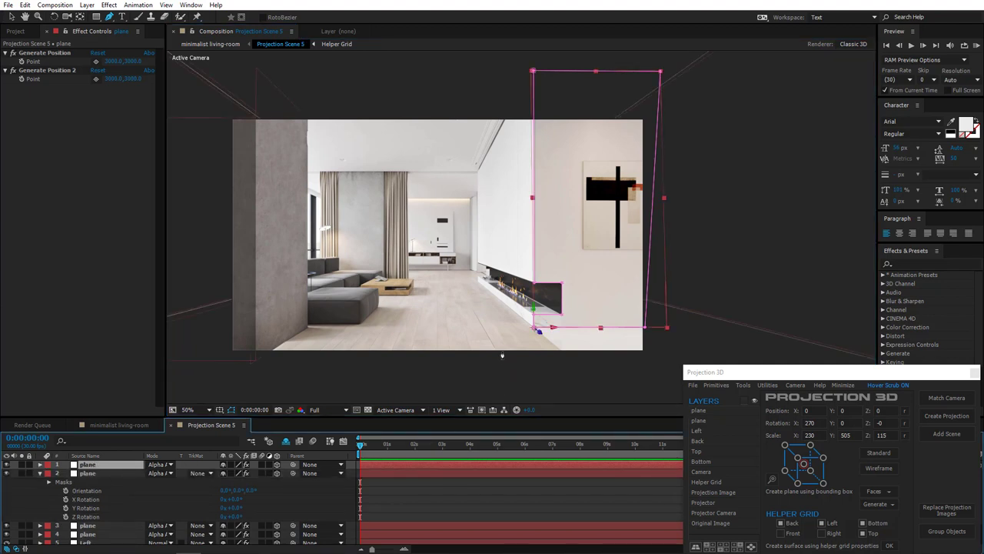
{"action": "left_click", "coordinate": [11, 16]}
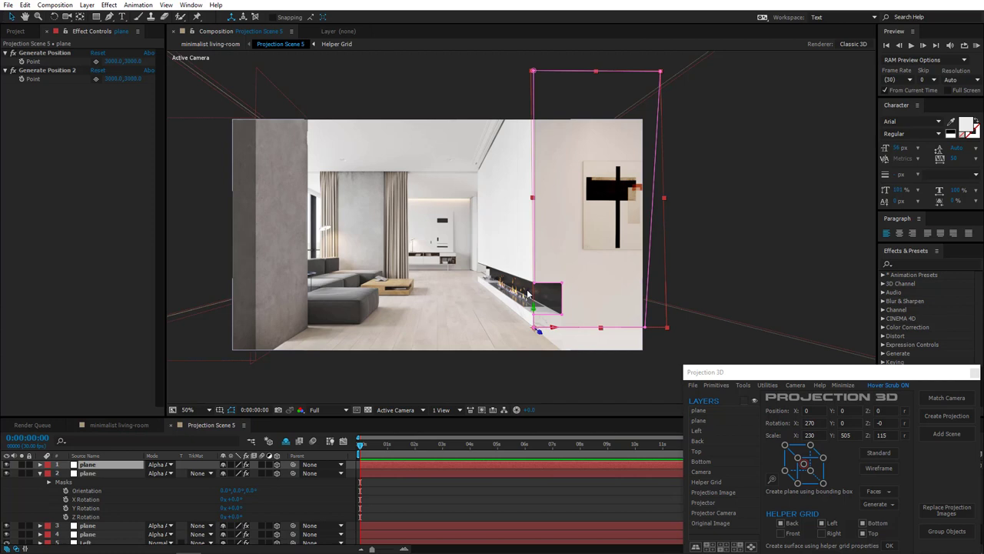
{"action": "left_click_drag", "start_coordinate": [539, 334], "coordinate": [483, 295]}
{"action": "key", "text": "period"}
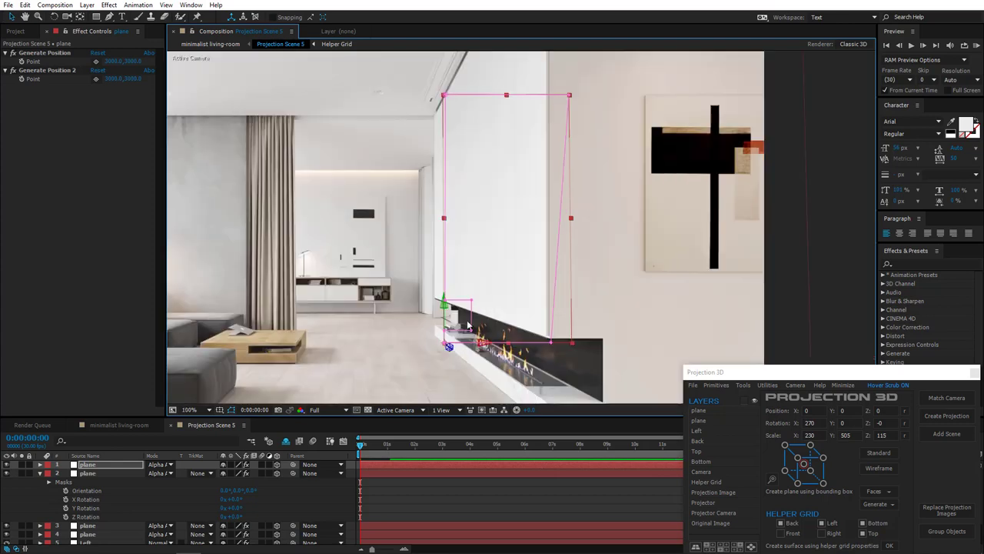
{"action": "left_click_drag", "start_coordinate": [378, 305], "coordinate": [202, 231]}
{"action": "left_click_drag", "start_coordinate": [437, 321], "coordinate": [479, 252]}
{"action": "scroll", "coordinate": [478, 253], "scroll_direction": "up", "scroll_amount": 4}
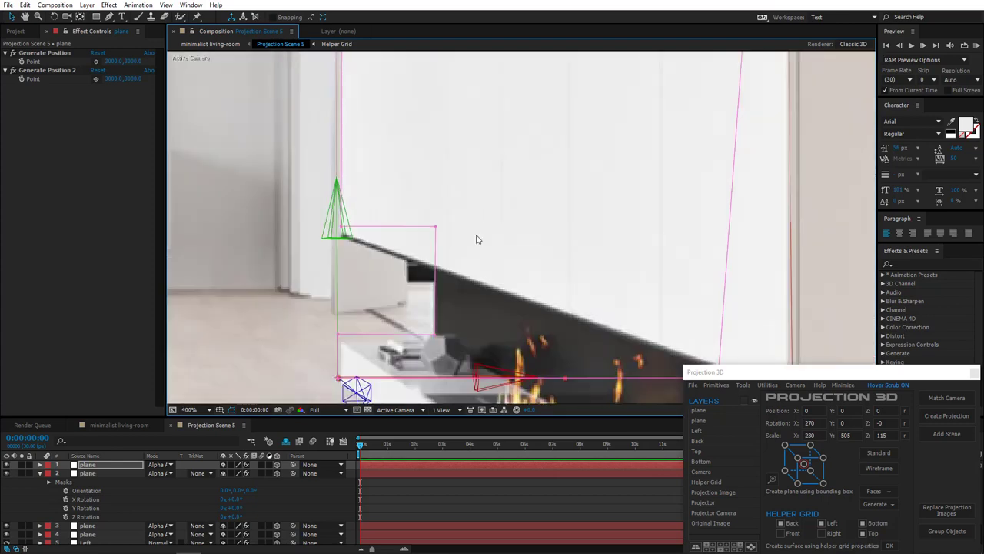
Hide the duplicate plane and fit its lower mask points to the marble ledge and wall opening at the fireplace's far end
{"action": "left_click", "coordinate": [6, 465]}
{"action": "left_click_drag", "start_coordinate": [444, 321], "coordinate": [443, 320]}
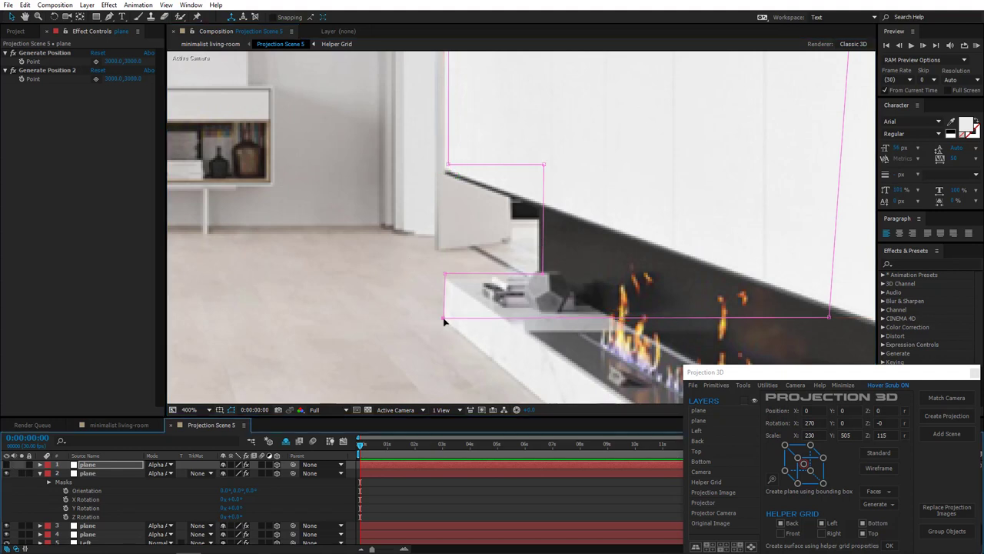
{"action": "left_click_drag", "start_coordinate": [444, 274], "coordinate": [445, 282]}
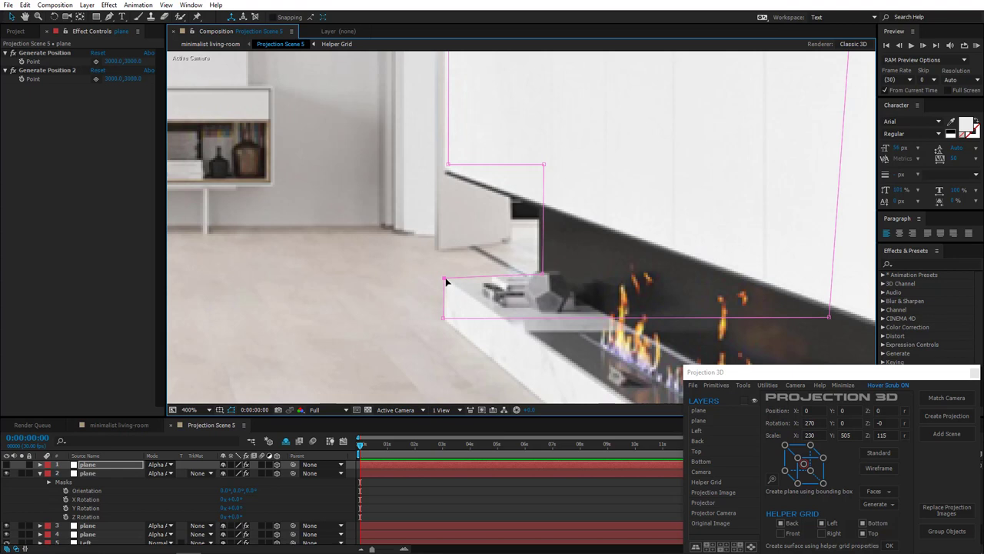
{"action": "left_click_drag", "start_coordinate": [542, 275], "coordinate": [539, 276]}
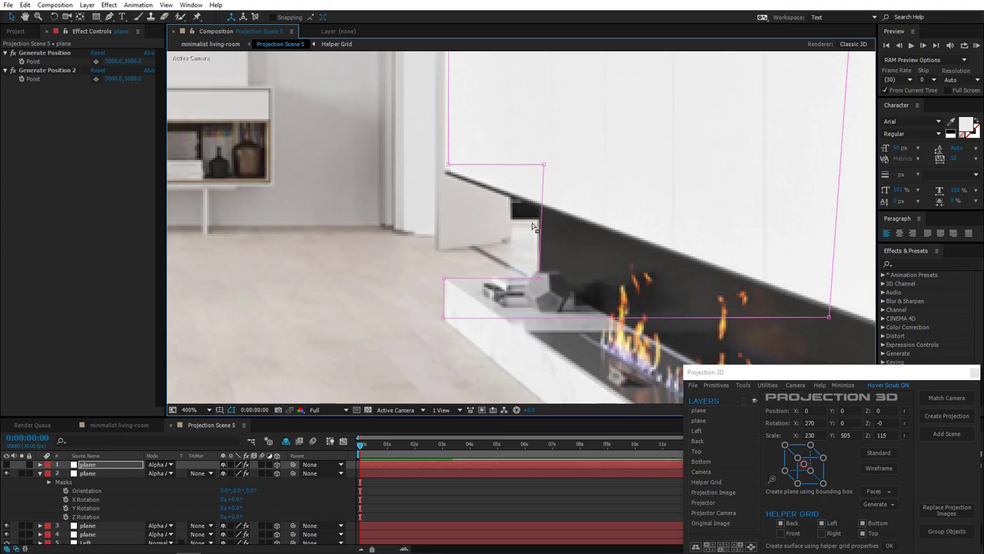
{"action": "left_click_drag", "start_coordinate": [542, 166], "coordinate": [539, 167]}
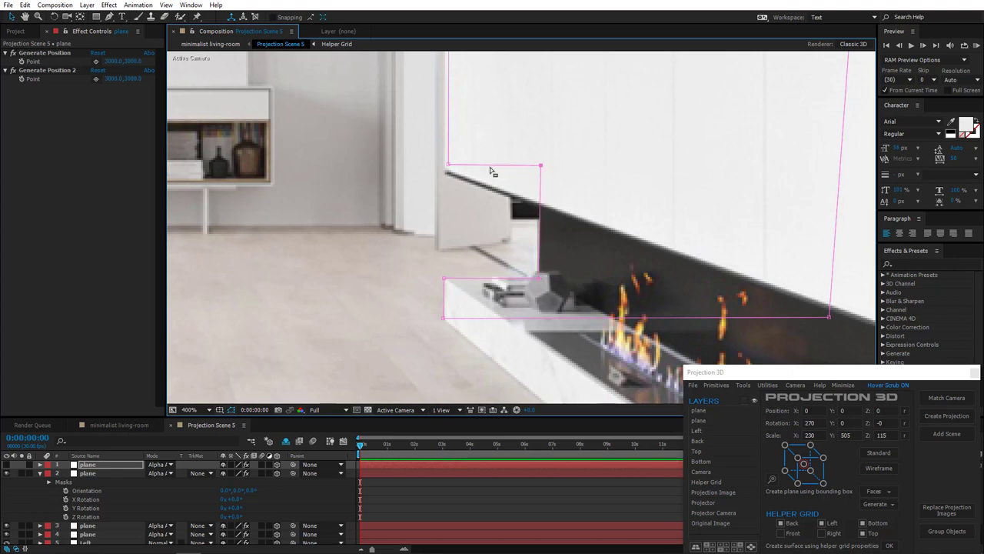
{"action": "left_click_drag", "start_coordinate": [447, 164], "coordinate": [444, 174]}
{"action": "left_click_drag", "start_coordinate": [541, 166], "coordinate": [541, 175]}
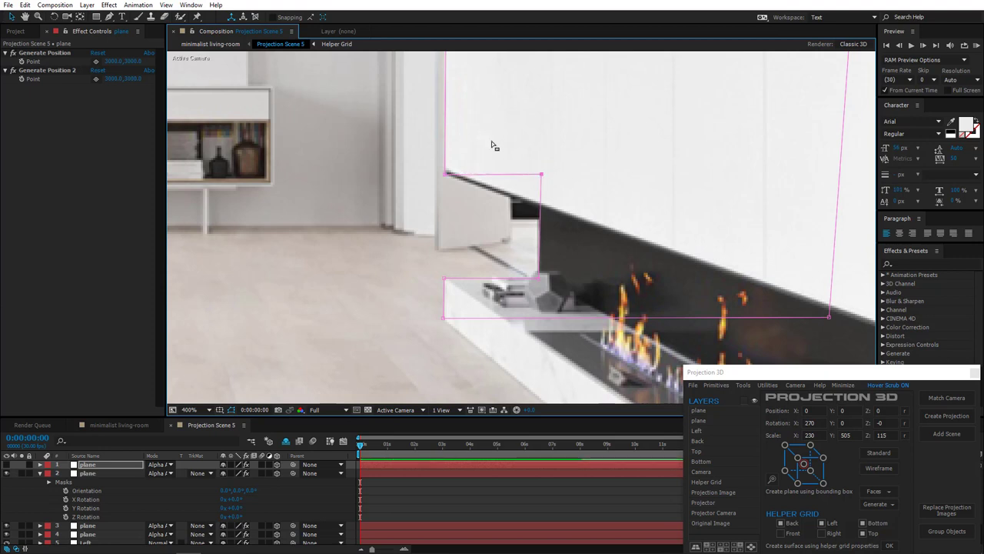
Move the duplicate mask's upper corner point to where the white wall's far edge meets the ceiling
{"action": "left_click_drag", "start_coordinate": [495, 145], "coordinate": [460, 369]}
{"action": "left_click_drag", "start_coordinate": [430, 159], "coordinate": [456, 224]}
{"action": "scroll", "coordinate": [465, 207], "scroll_direction": "down", "scroll_amount": 1}
{"action": "scroll", "coordinate": [499, 157], "scroll_direction": "up", "scroll_amount": 4}
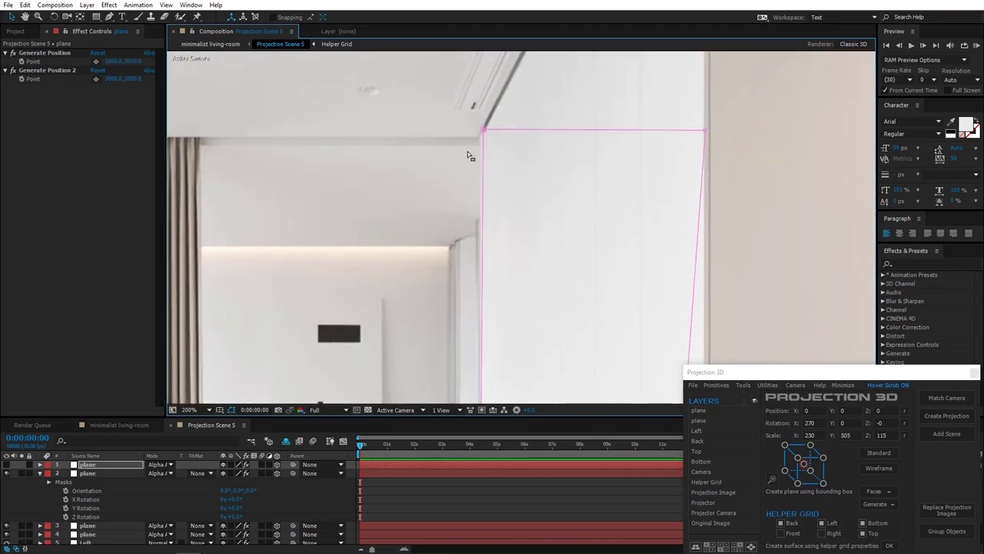
{"action": "left_click_drag", "start_coordinate": [484, 137], "coordinate": [479, 138]}
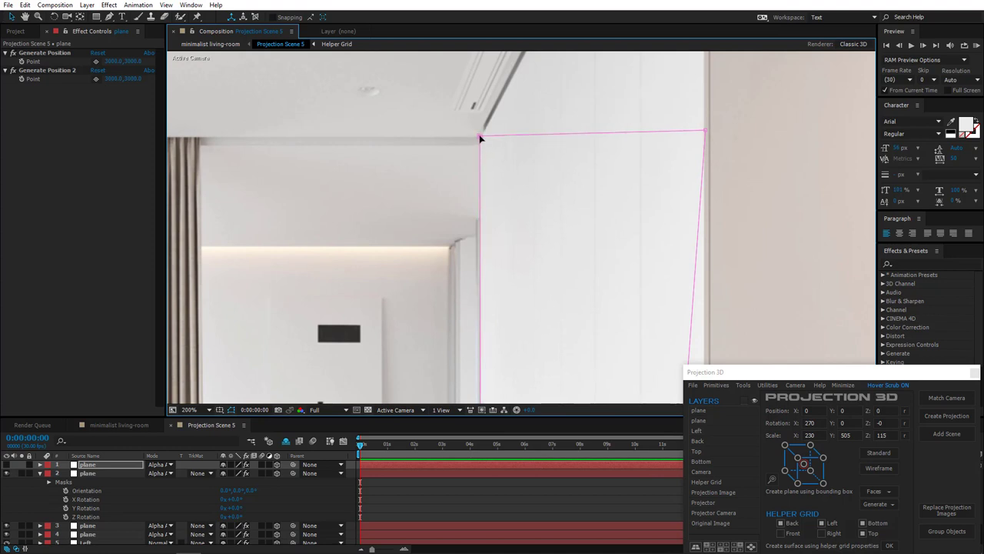
{"action": "scroll", "coordinate": [601, 160], "scroll_direction": "down", "scroll_amount": 4}
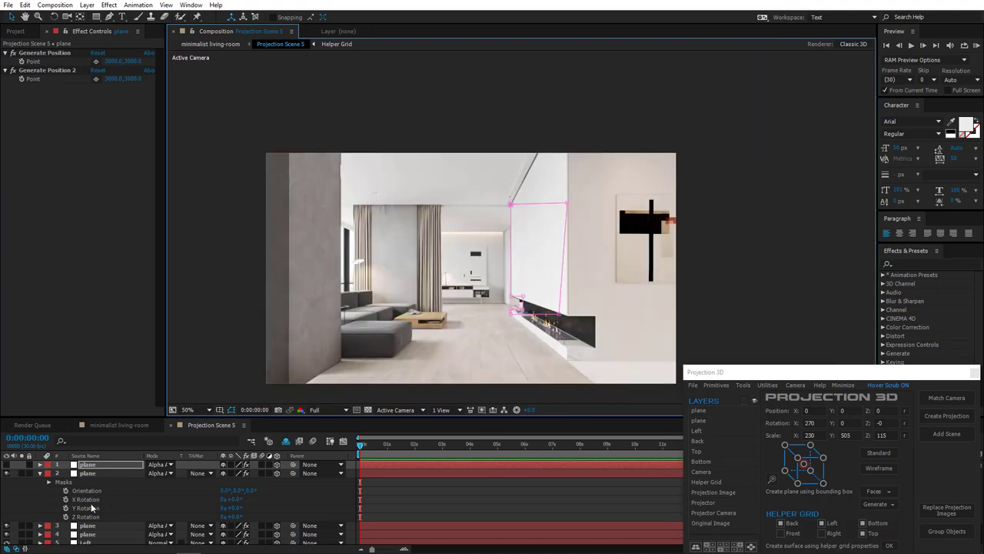
Make the duplicate visible again and use Mask Modeler to create a surface from both masked fireplace planes, with Keep Mask on
{"action": "left_click", "coordinate": [87, 465]}
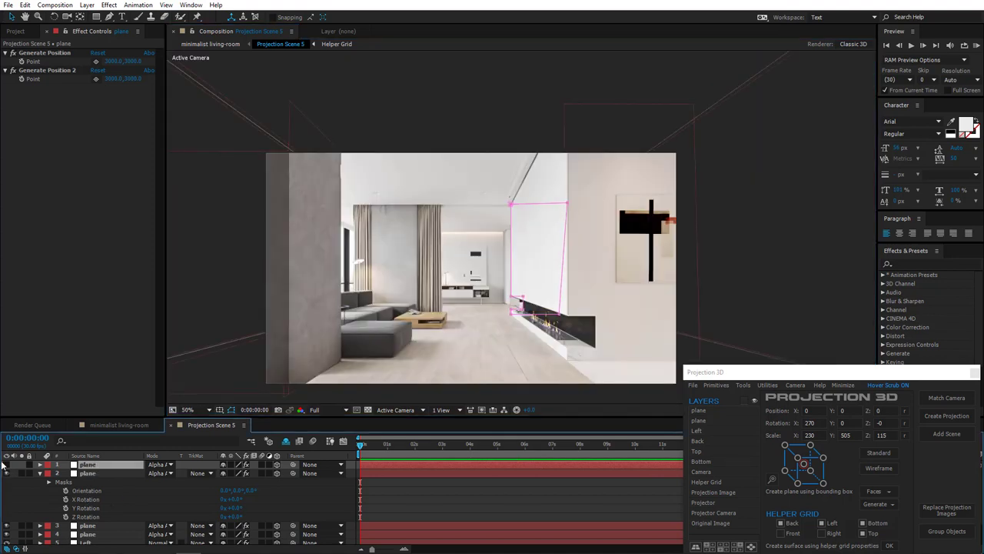
{"action": "left_click", "coordinate": [89, 473], "text": "shift"}
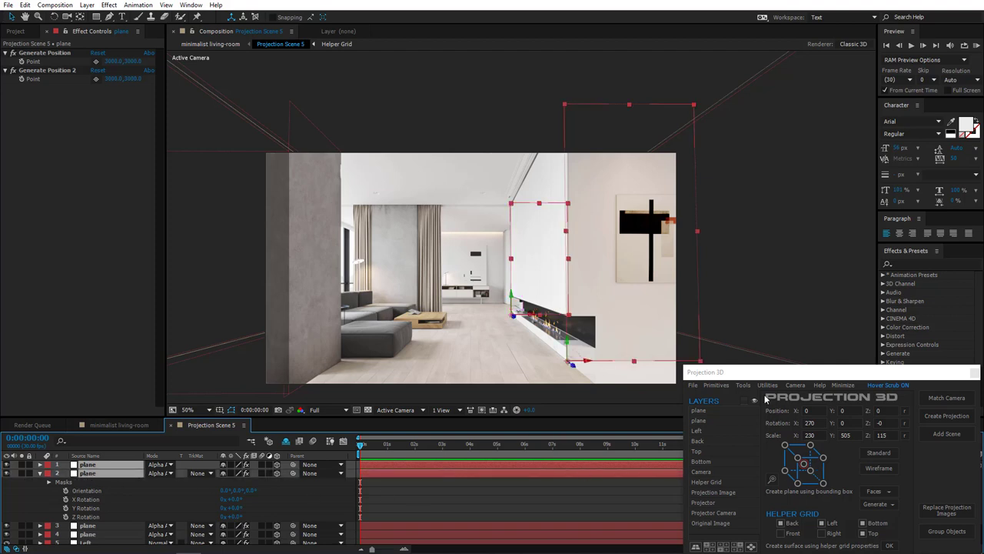
{"action": "left_click", "coordinate": [743, 386]}
{"action": "left_click", "coordinate": [765, 419]}
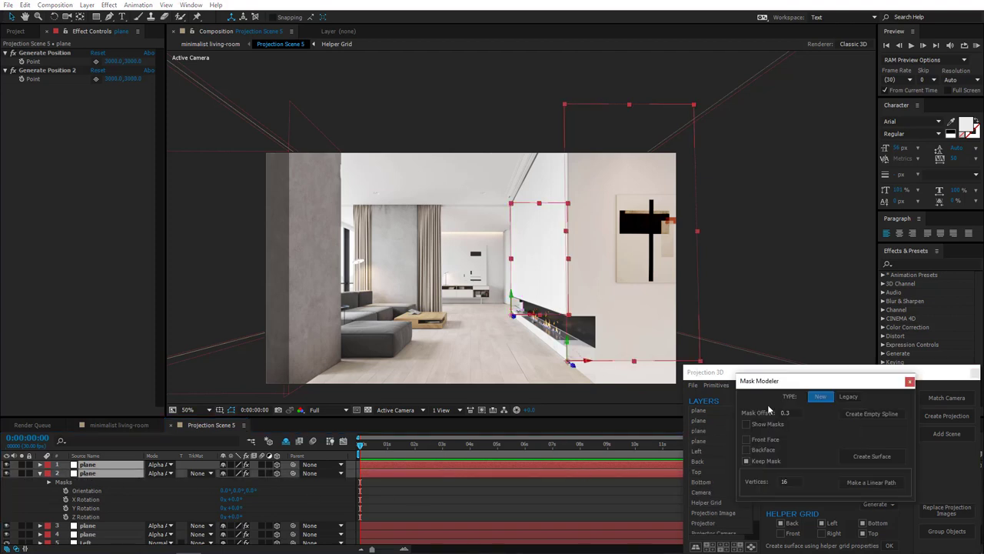
{"action": "left_click_drag", "start_coordinate": [792, 389], "coordinate": [781, 225]}
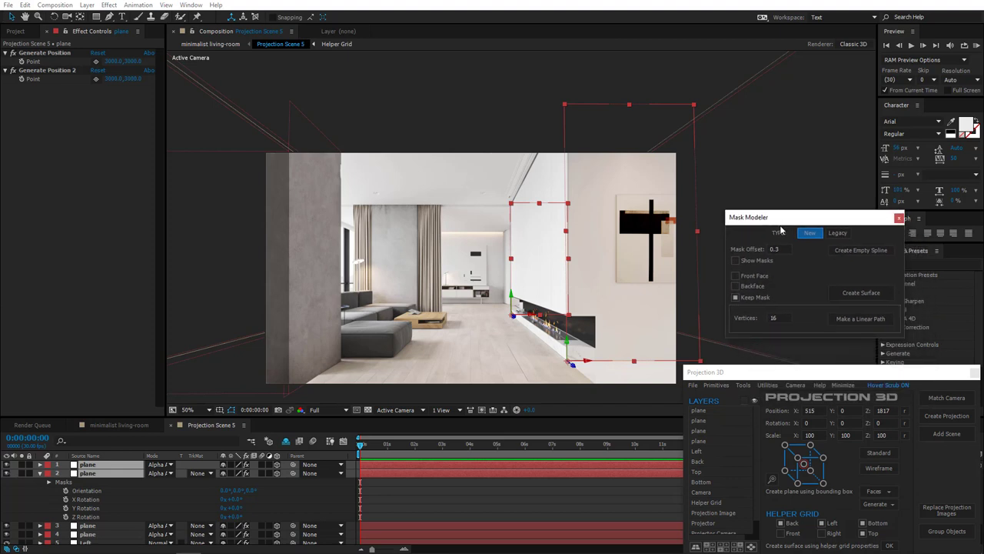
{"action": "left_click", "coordinate": [870, 295]}
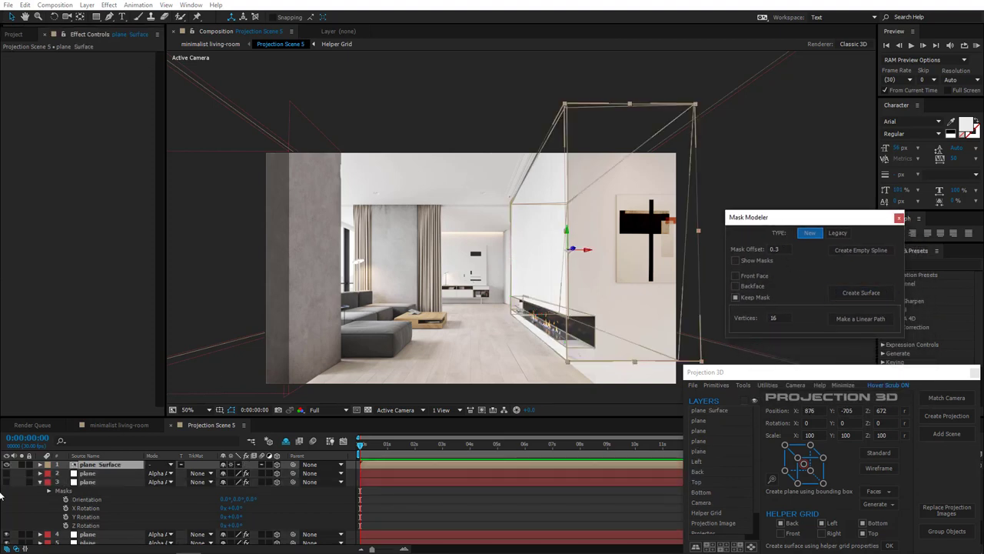
Inspect the generated fireplace surface in isolation, restore the full scene, and collapse the masked plane's properties
{"action": "left_click", "coordinate": [22, 465]}
{"action": "left_click", "coordinate": [22, 466]}
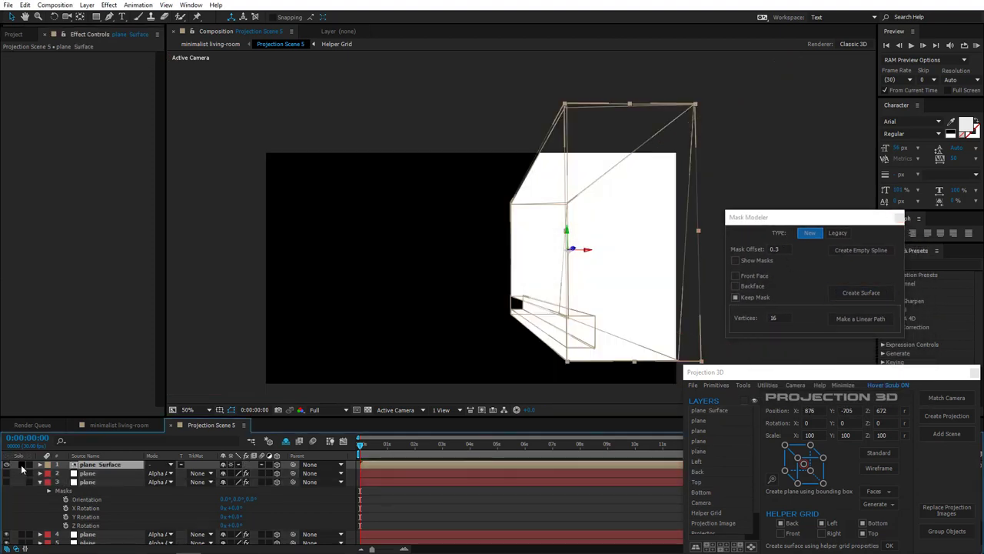
{"action": "left_click", "coordinate": [22, 466]}
{"action": "left_click", "coordinate": [22, 466]}
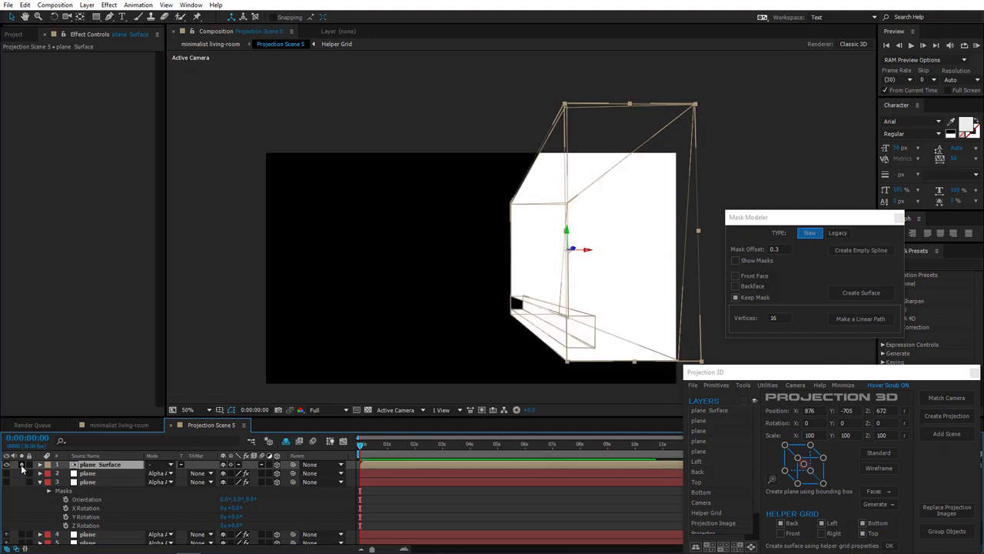
{"action": "left_click", "coordinate": [22, 466]}
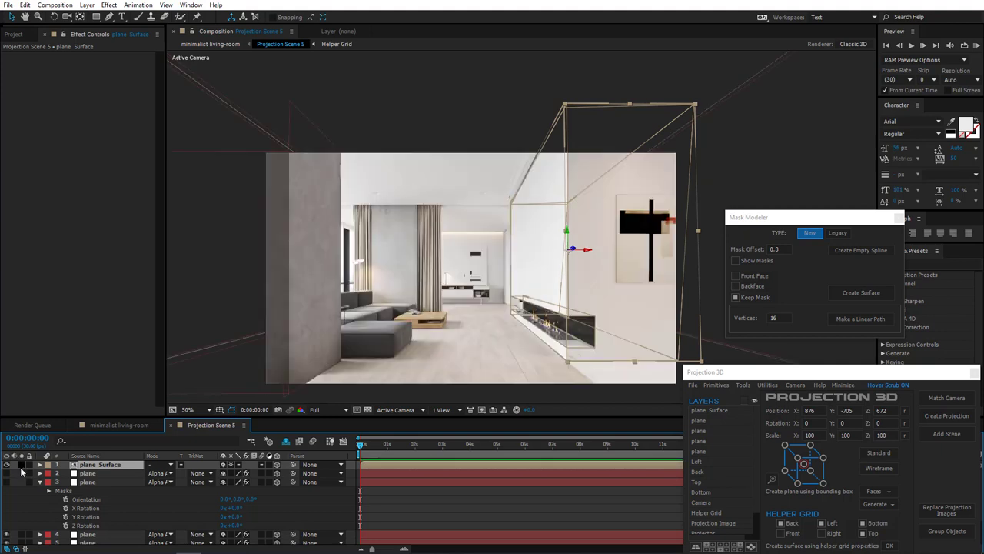
{"action": "left_click", "coordinate": [40, 481]}
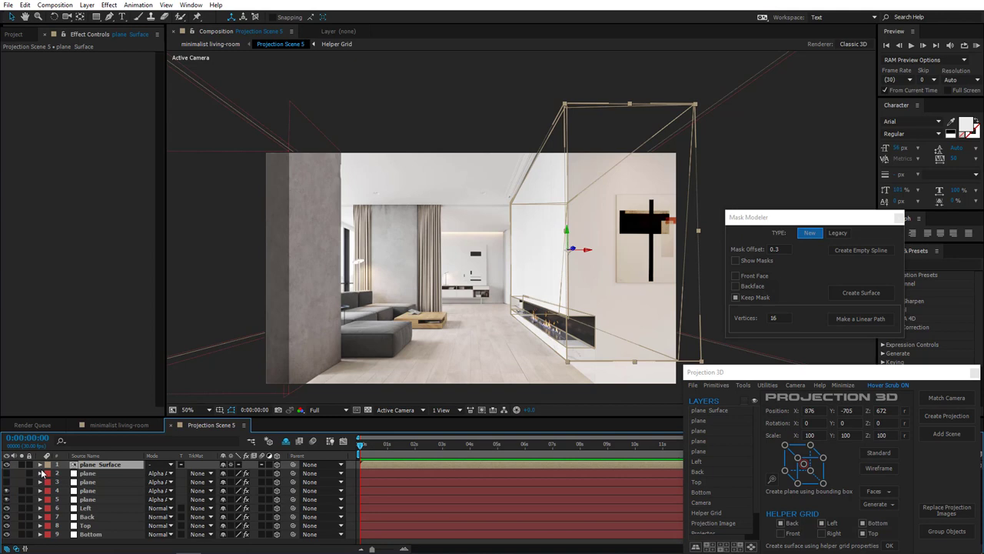
Delete the duplicate masked fireplace plane and make the remaining hidden masked plane visible again
{"action": "left_click", "coordinate": [87, 475]}
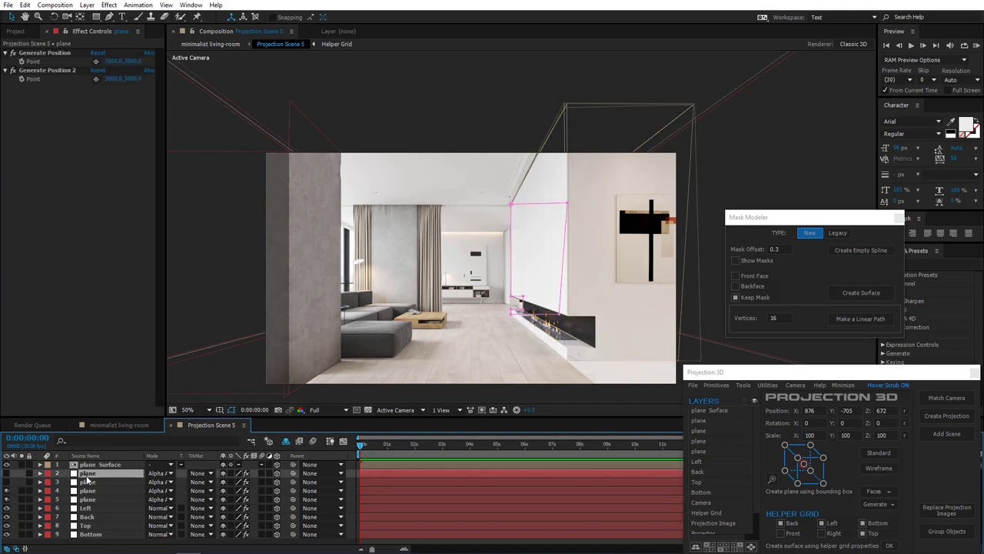
{"action": "key", "text": "Delete"}
{"action": "left_click", "coordinate": [88, 476]}
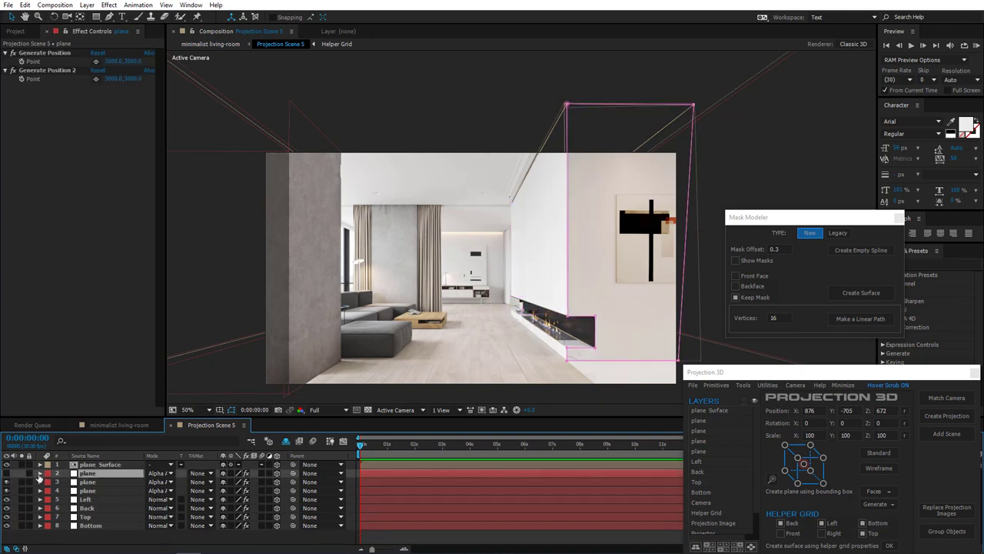
{"action": "left_click", "coordinate": [6, 475]}
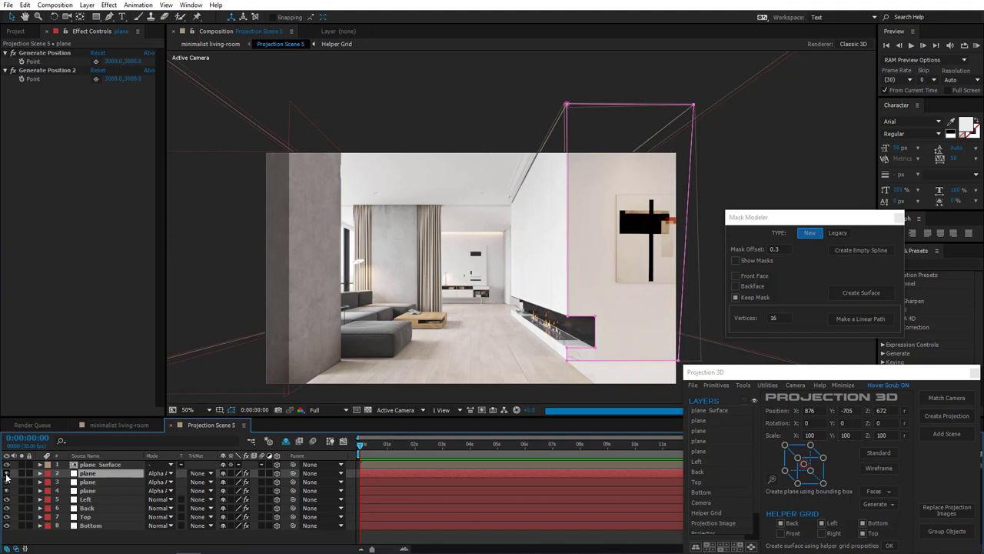
Close Mask Modeler, orbit the camera in the minimalist living-room composition to check the fireplace wall's parallax, and undo the camera move
{"action": "left_click", "coordinate": [115, 425]}
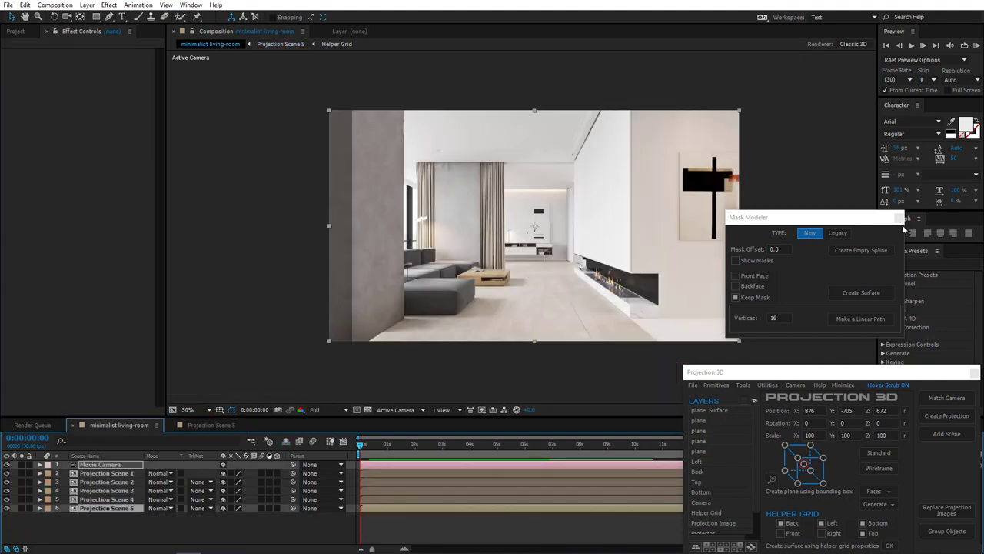
{"action": "left_click", "coordinate": [899, 217]}
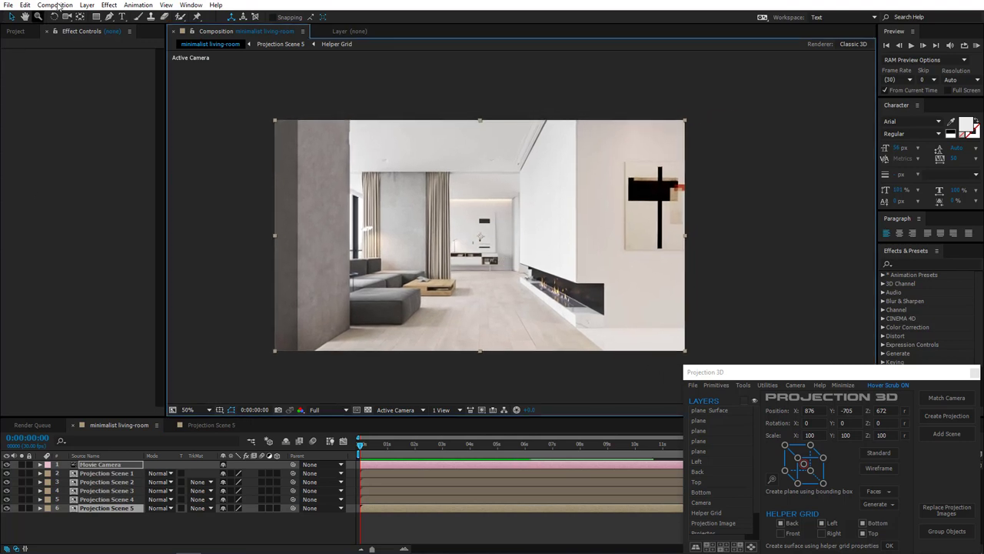
{"action": "left_click", "coordinate": [67, 17]}
{"action": "left_click_drag", "start_coordinate": [476, 267], "coordinate": [483, 248]}
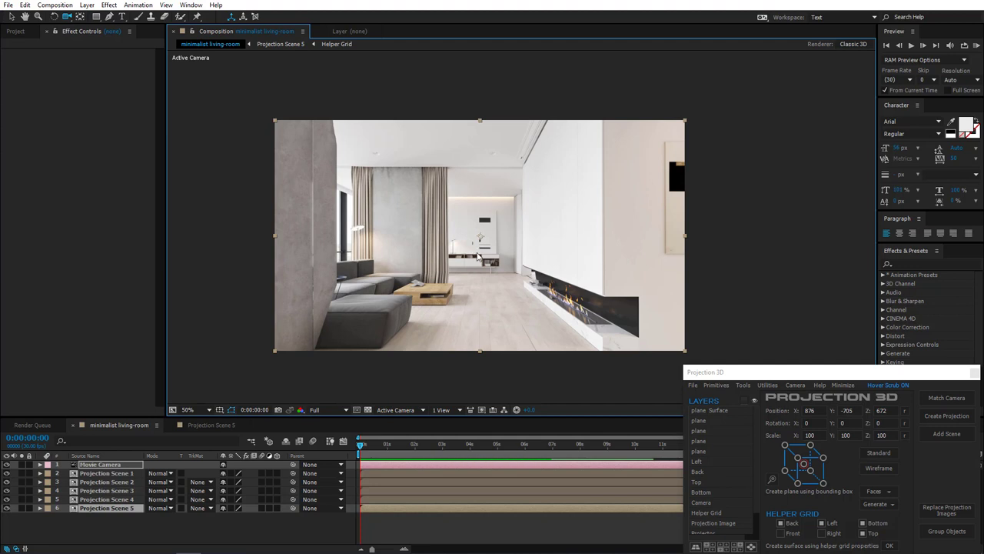
{"action": "key", "text": "ctrl+z"}
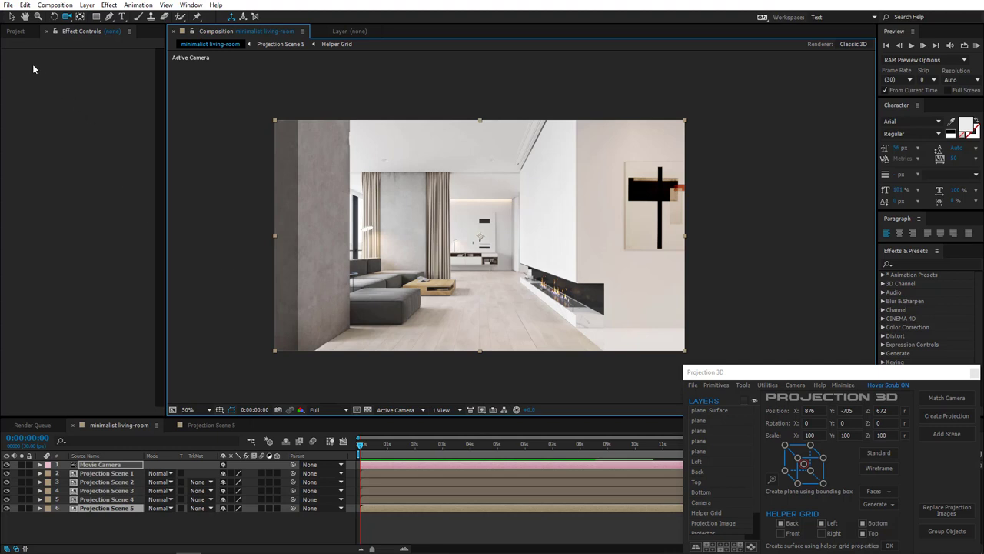
{"action": "left_click", "coordinate": [12, 17]}
{"action": "left_click_drag", "start_coordinate": [430, 284], "coordinate": [410, 298]}
{"action": "scroll", "coordinate": [437, 284], "scroll_direction": "up", "scroll_amount": 1}
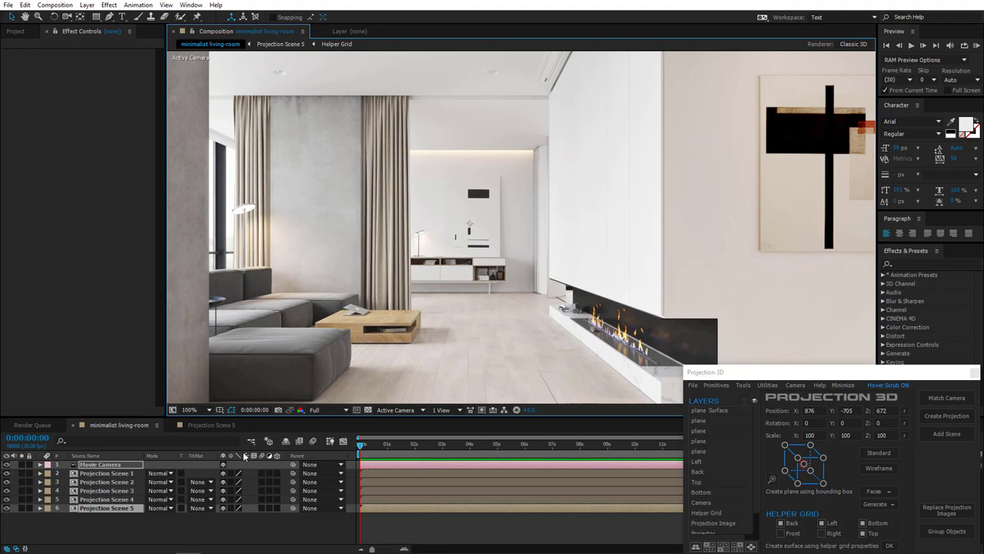
In Projection Scene 5, place the Bottom layer's Generate Position point at the base of the inner curtain's edge, over the coffee table
{"action": "left_click", "coordinate": [206, 424]}
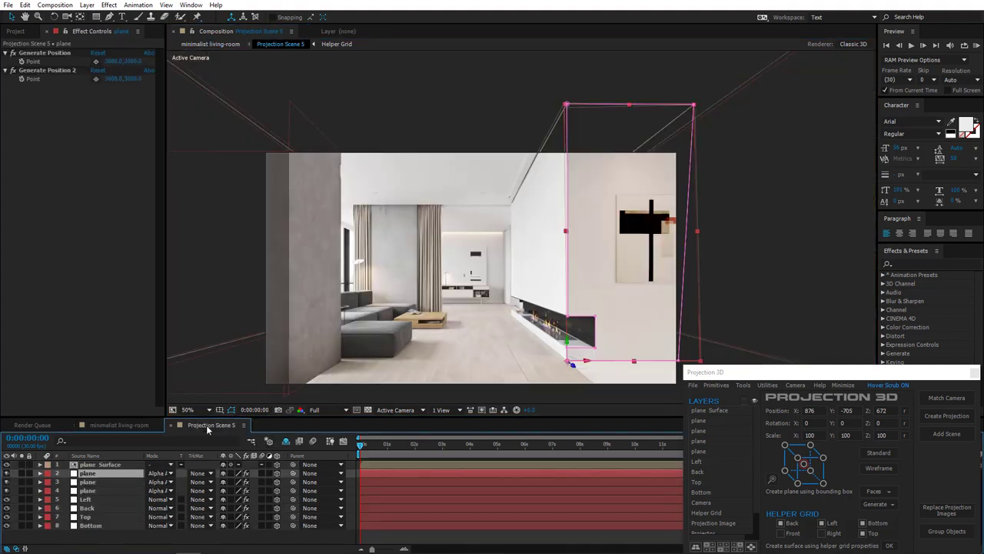
{"action": "key", "text": "g"}
{"action": "scroll", "coordinate": [424, 352], "scroll_direction": "up", "scroll_amount": 2}
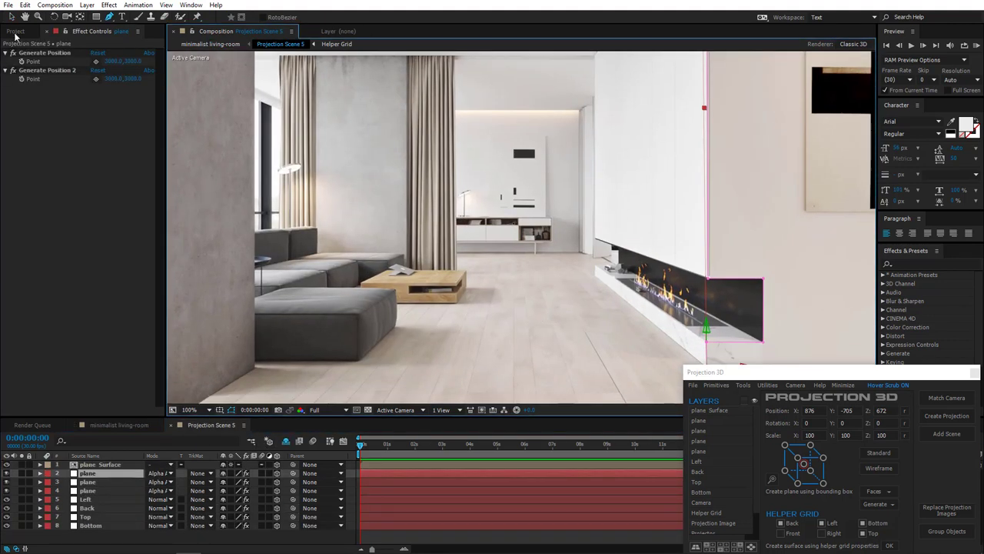
{"action": "left_click", "coordinate": [12, 16]}
{"action": "left_click_drag", "start_coordinate": [471, 297], "coordinate": [491, 268]}
{"action": "scroll", "coordinate": [452, 285], "scroll_direction": "up", "scroll_amount": 1}
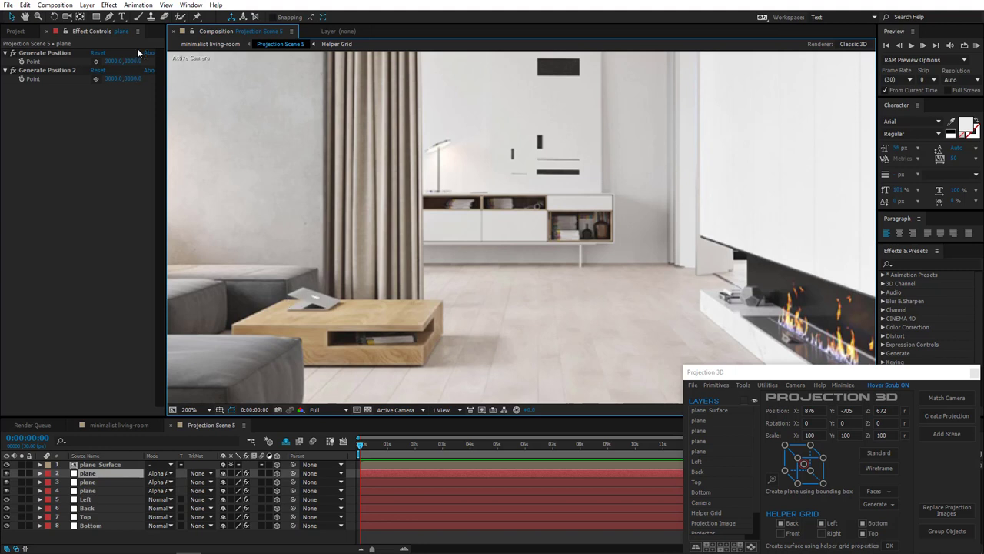
{"action": "left_click", "coordinate": [77, 56]}
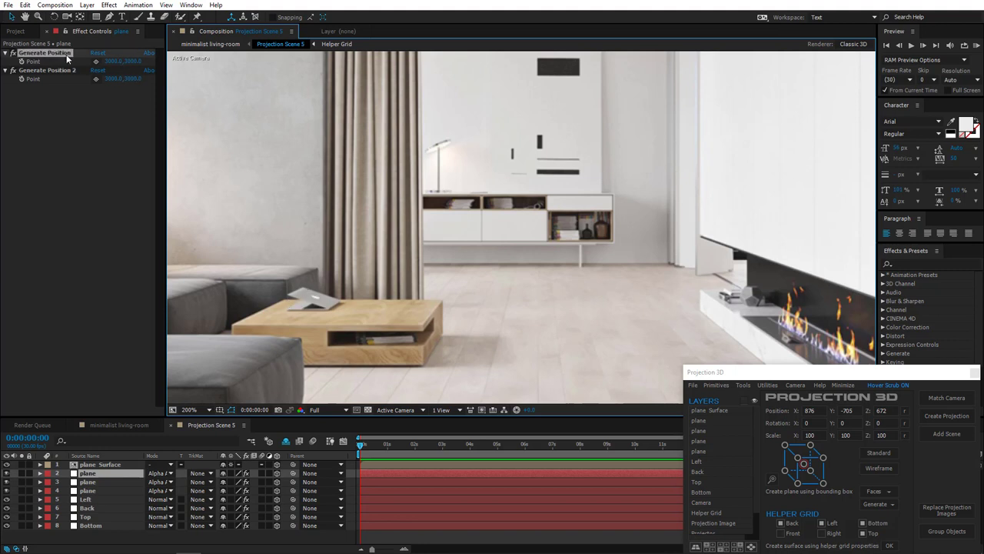
{"action": "left_click", "coordinate": [102, 526]}
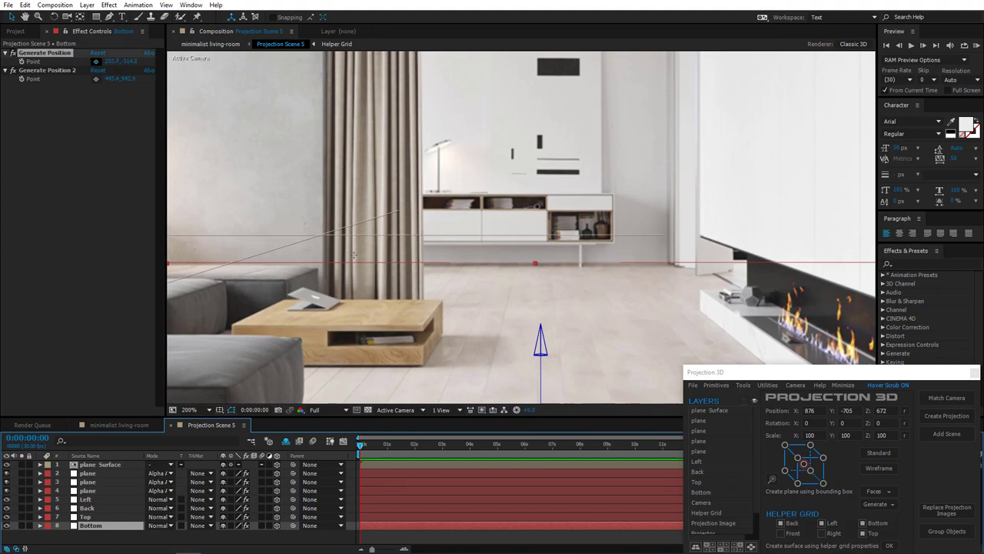
{"action": "left_click_drag", "start_coordinate": [353, 254], "coordinate": [422, 317]}
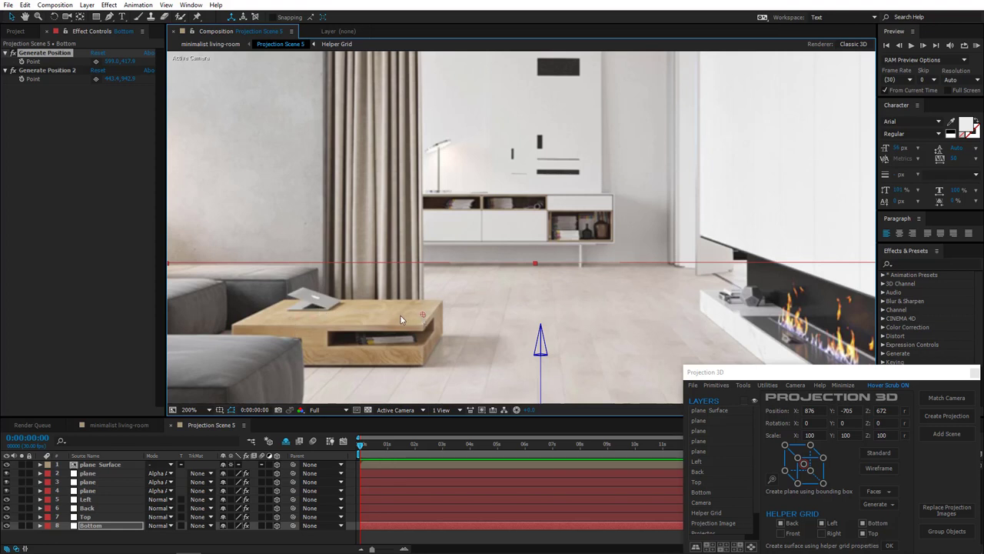
Create a plane at the curtain's base from the Bottom layer's point using Generate Plane from Point(s)
{"action": "scroll", "coordinate": [415, 306], "scroll_direction": "down", "scroll_amount": 2}
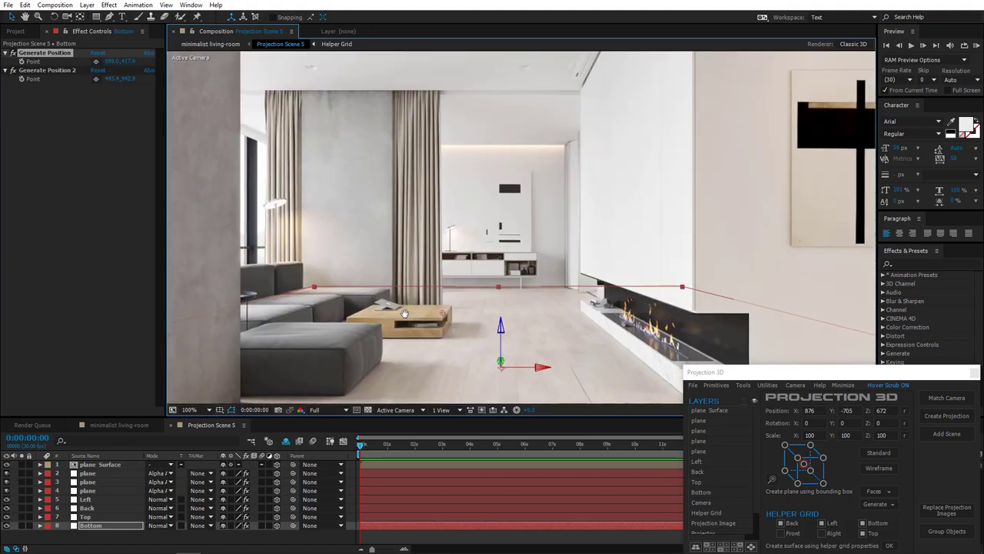
{"action": "left_click", "coordinate": [729, 384]}
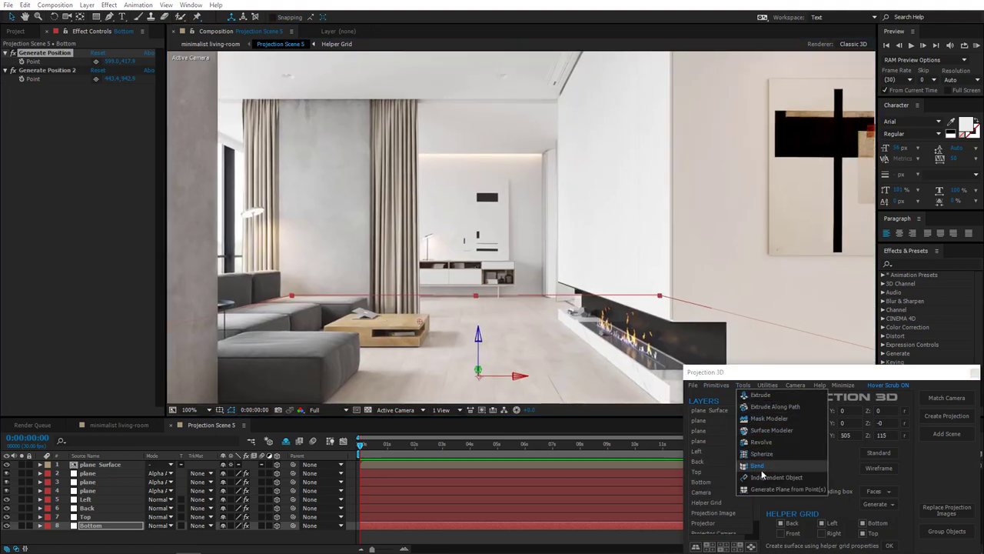
{"action": "left_click", "coordinate": [781, 490]}
{"action": "scroll", "coordinate": [453, 262], "scroll_direction": "down", "scroll_amount": 4}
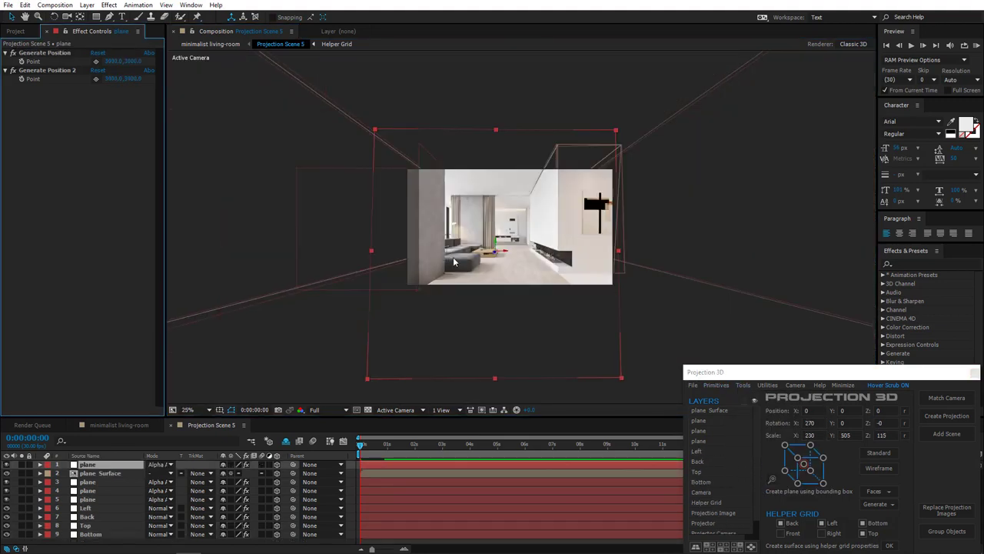
{"action": "scroll", "coordinate": [429, 300], "scroll_direction": "up", "scroll_amount": 4}
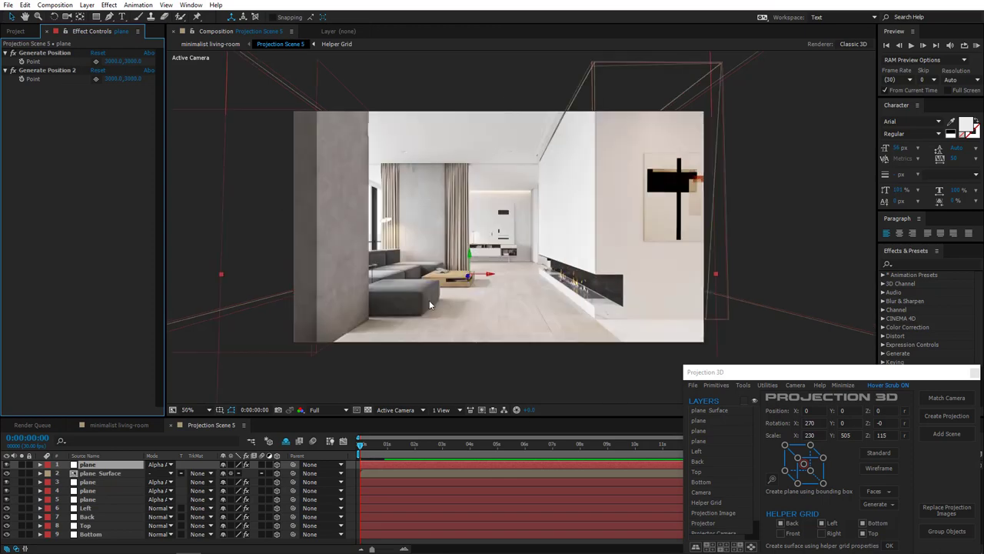
Start a Pen mask on the new plane from the inner curtain's base up its edge, across the lintel and to the ceiling line
{"action": "left_click_drag", "start_coordinate": [427, 299], "coordinate": [512, 306]}
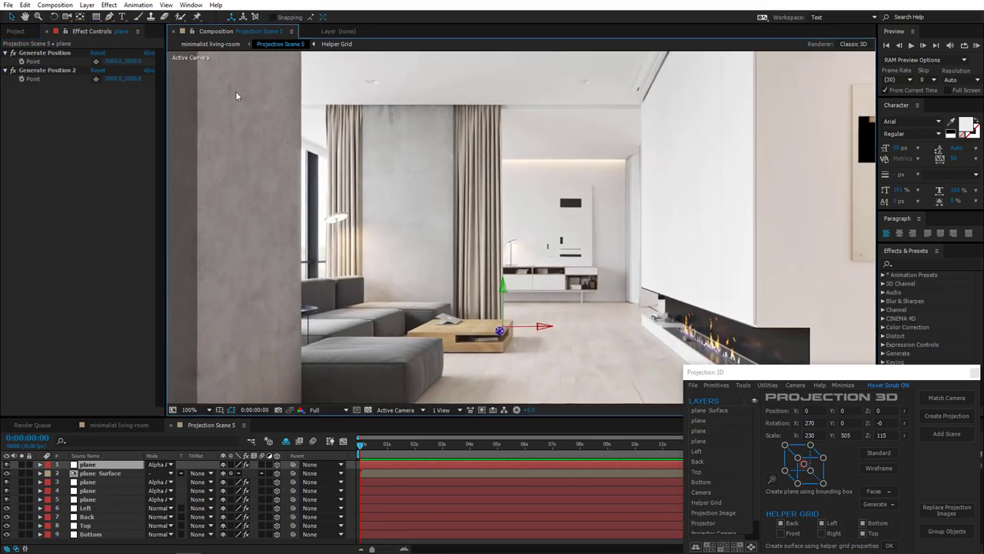
{"action": "left_click", "coordinate": [109, 16]}
{"action": "scroll", "coordinate": [622, 349], "scroll_direction": "up", "scroll_amount": 3}
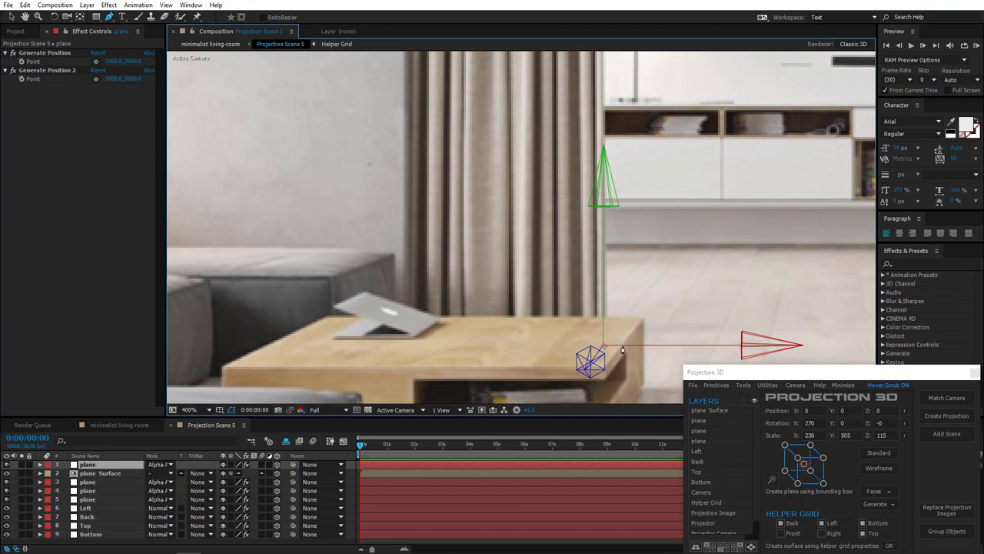
{"action": "left_click", "coordinate": [604, 352]}
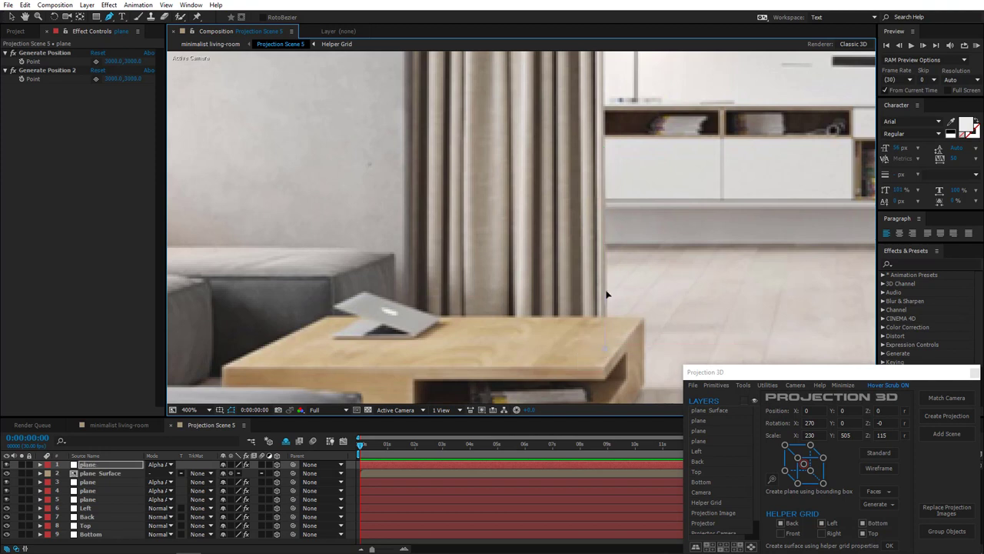
{"action": "left_click_drag", "start_coordinate": [605, 135], "coordinate": [527, 380]}
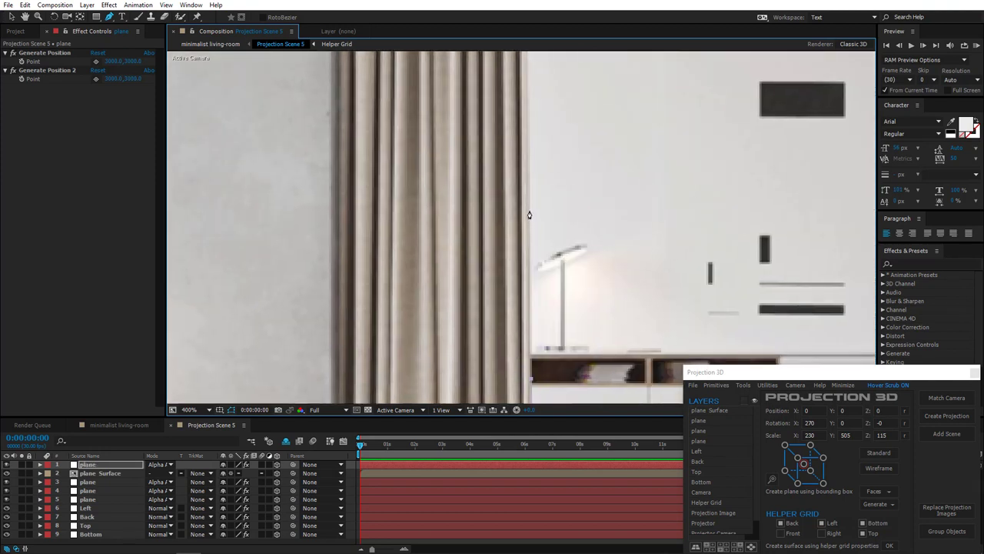
{"action": "left_click_drag", "start_coordinate": [529, 177], "coordinate": [511, 399]}
{"action": "scroll", "coordinate": [498, 214], "scroll_direction": "down", "scroll_amount": 4}
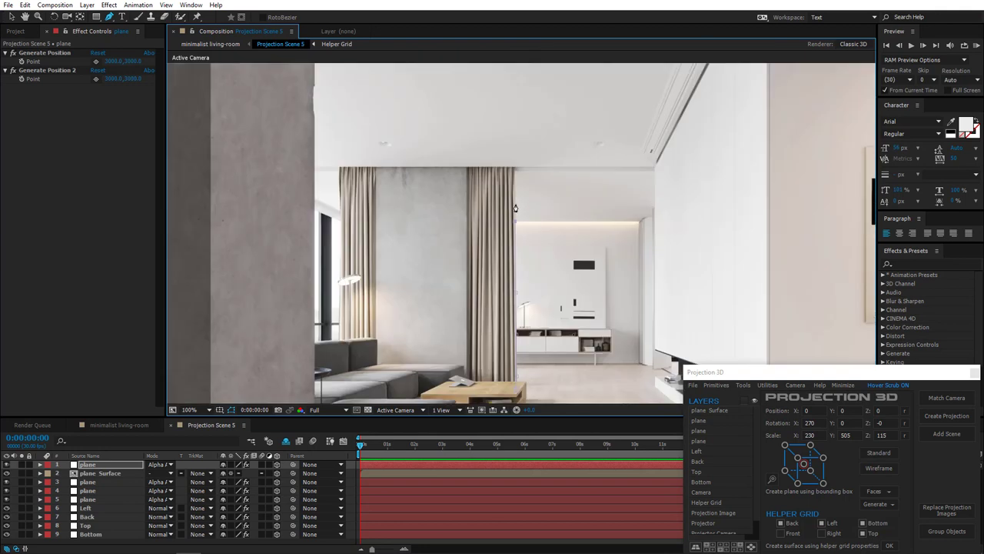
{"action": "left_click", "coordinate": [514, 206]}
{"action": "left_click", "coordinate": [655, 206]}
{"action": "left_click_drag", "start_coordinate": [345, 171], "coordinate": [440, 188]}
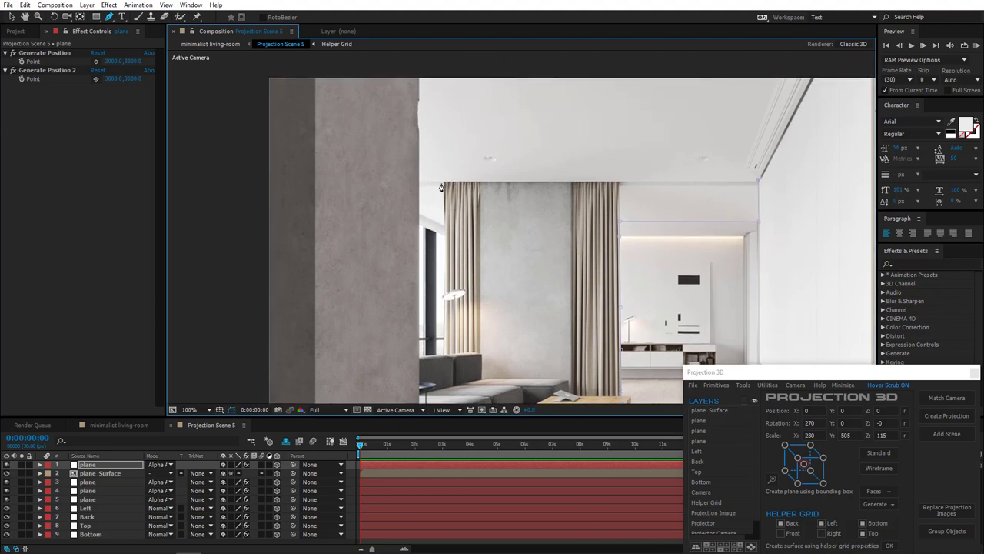
Continue the plane's mask from the window-side curtain's top corner down along its outer edge past the floor lamp
{"action": "scroll", "coordinate": [442, 188], "scroll_direction": "up", "scroll_amount": 3}
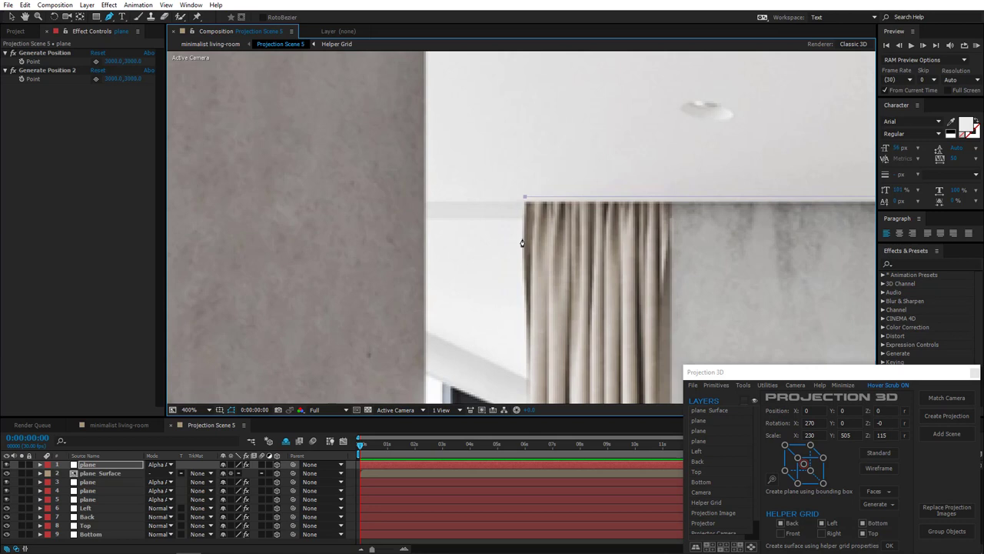
{"action": "left_click_drag", "start_coordinate": [522, 237], "coordinate": [522, 247]}
{"action": "left_click_drag", "start_coordinate": [525, 310], "coordinate": [525, 325]}
{"action": "scroll", "coordinate": [525, 319], "scroll_direction": "down", "scroll_amount": 5}
{"action": "left_click", "coordinate": [506, 266]}
{"action": "scroll", "coordinate": [507, 284], "scroll_direction": "down", "scroll_amount": 5}
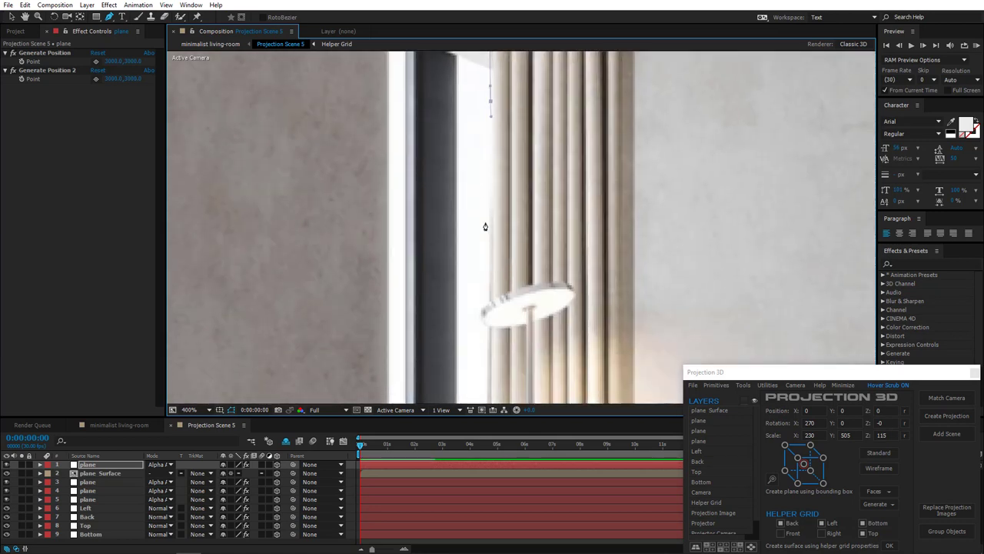
{"action": "left_click", "coordinate": [490, 265]}
{"action": "scroll", "coordinate": [488, 260], "scroll_direction": "down", "scroll_amount": 5}
{"action": "left_click", "coordinate": [479, 261]}
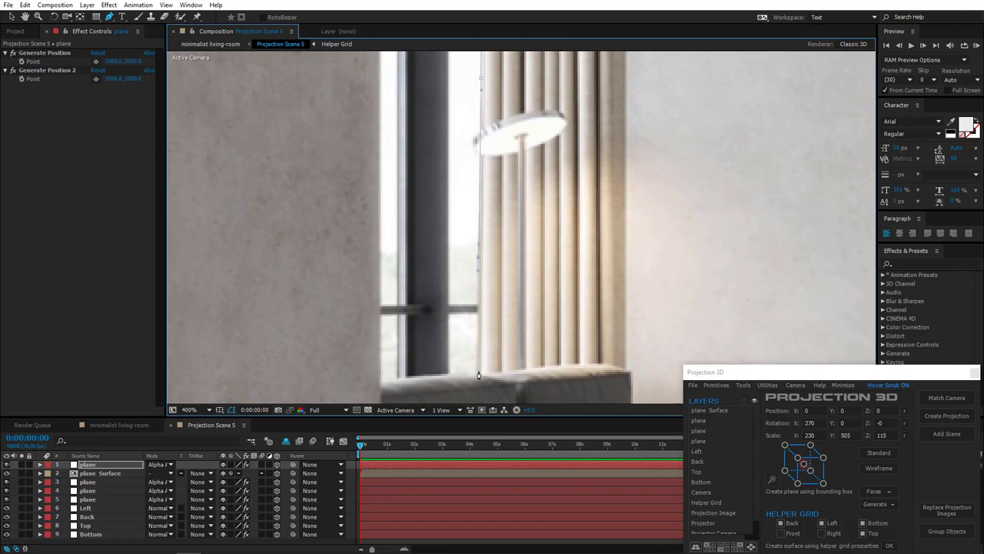
Extend the mask down behind the sofa to floor level and close it at the inner curtain's base
{"action": "scroll", "coordinate": [458, 258], "scroll_direction": "down", "scroll_amount": 4}
{"action": "left_click", "coordinate": [457, 254]}
{"action": "left_click", "coordinate": [464, 357]}
{"action": "scroll", "coordinate": [637, 308], "scroll_direction": "down", "scroll_amount": 4}
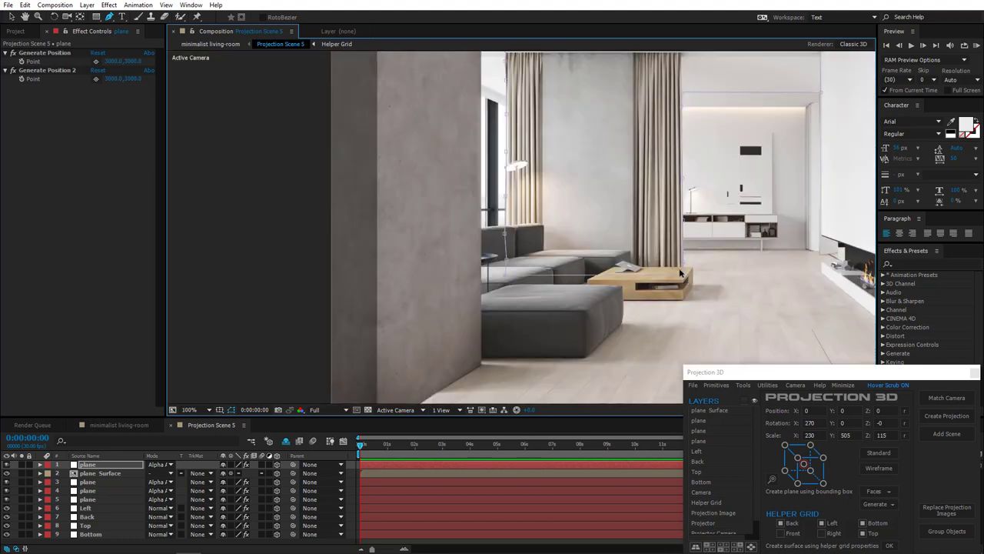
{"action": "scroll", "coordinate": [682, 280], "scroll_direction": "down", "scroll_amount": 1}
{"action": "scroll", "coordinate": [572, 192], "scroll_direction": "up", "scroll_amount": 1}
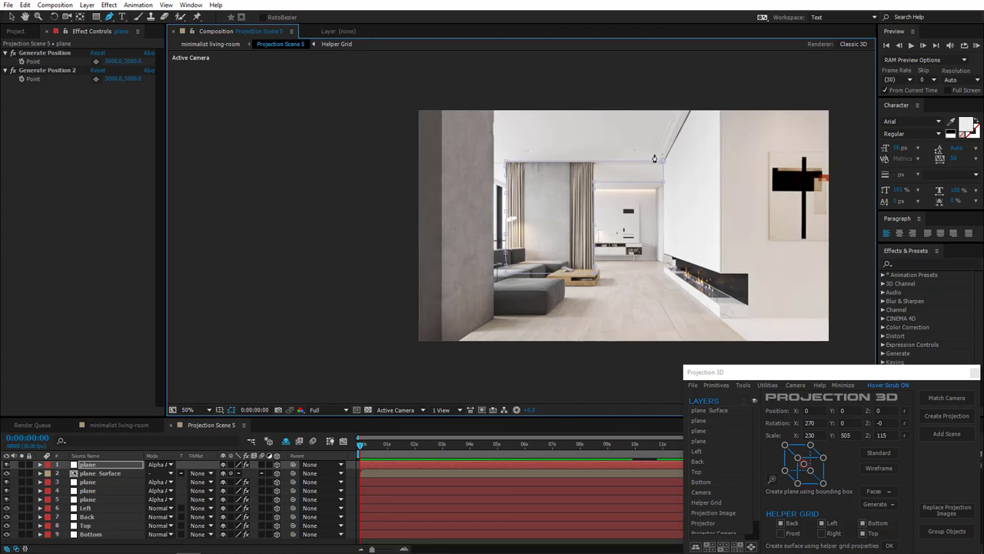
{"action": "scroll", "coordinate": [654, 159], "scroll_direction": "up", "scroll_amount": 1}
{"action": "scroll", "coordinate": [665, 173], "scroll_direction": "up", "scroll_amount": 1}
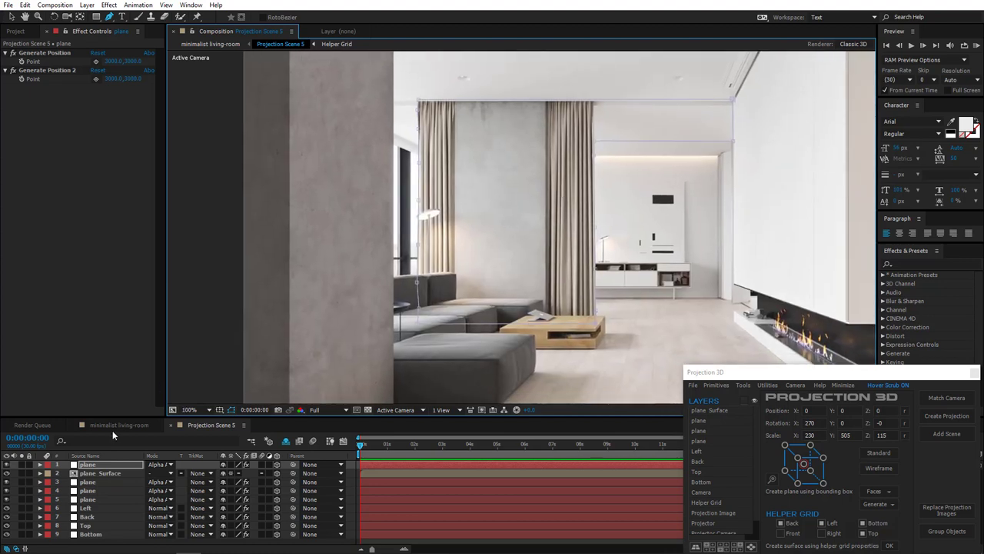
Orbit the camera in the minimalist living-room composition and inspect how the curtain and concrete wall plane separates from the room behind
{"action": "left_click", "coordinate": [110, 423]}
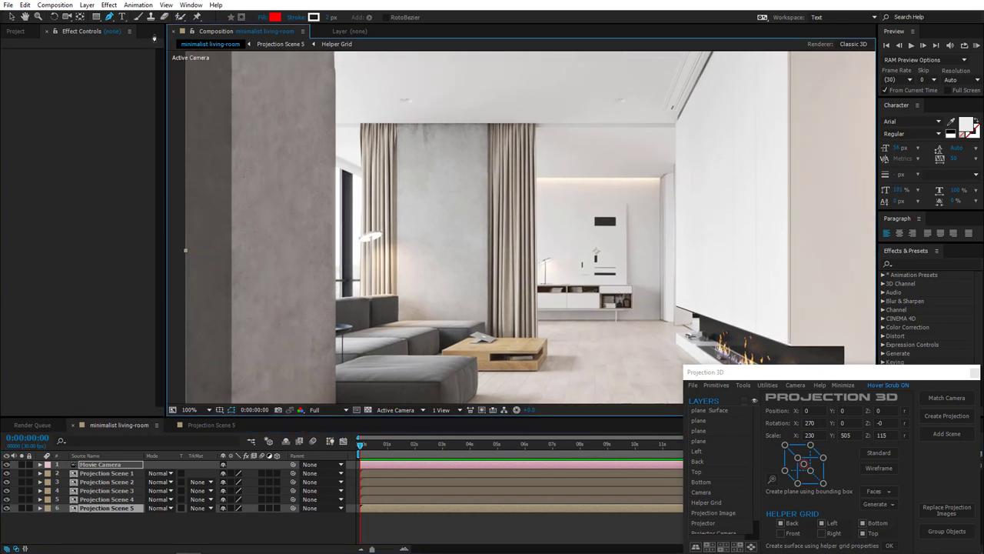
{"action": "left_click", "coordinate": [67, 16]}
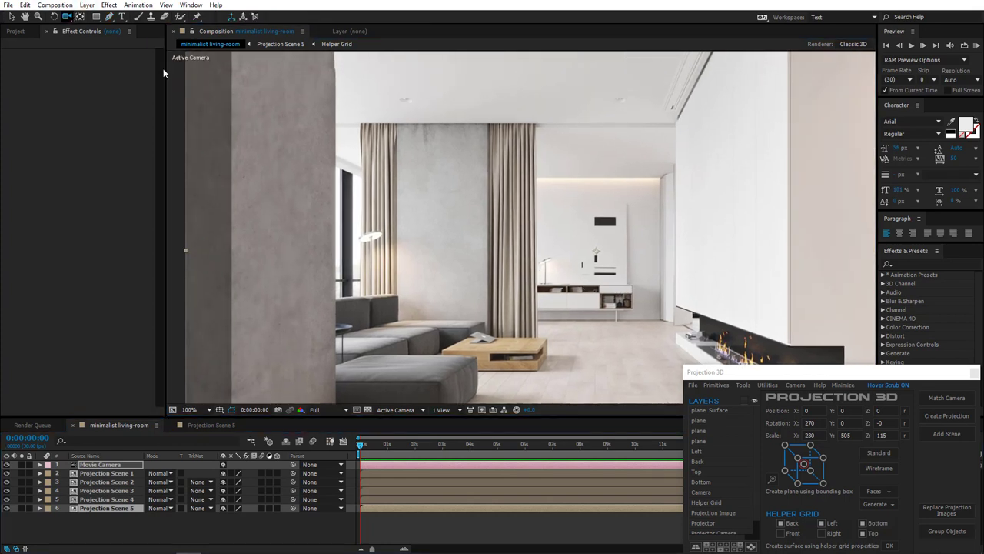
{"action": "scroll", "coordinate": [573, 224], "scroll_direction": "down", "scroll_amount": 2}
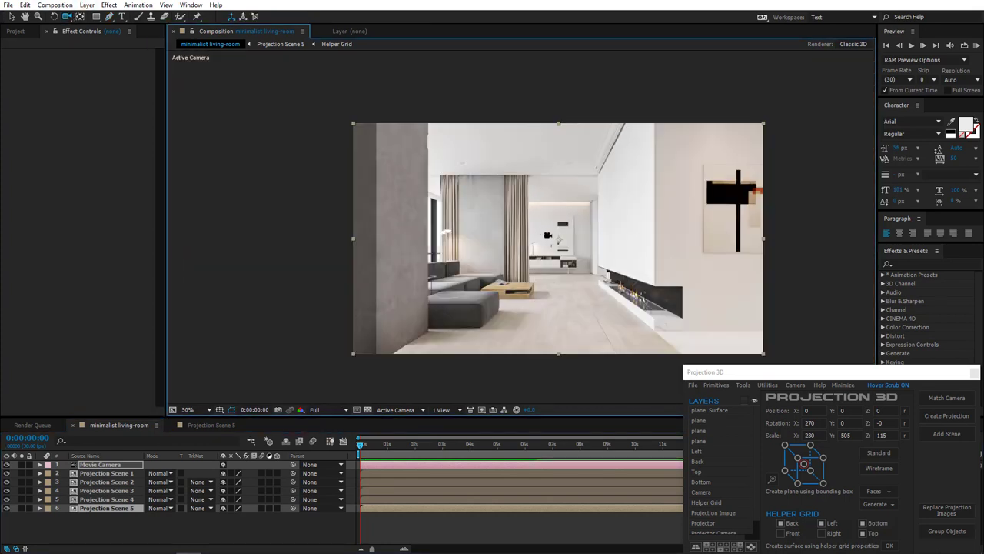
{"action": "left_click_drag", "start_coordinate": [548, 235], "coordinate": [338, 269]}
{"action": "key", "text": "v"}
{"action": "scroll", "coordinate": [412, 276], "scroll_direction": "up", "scroll_amount": 2}
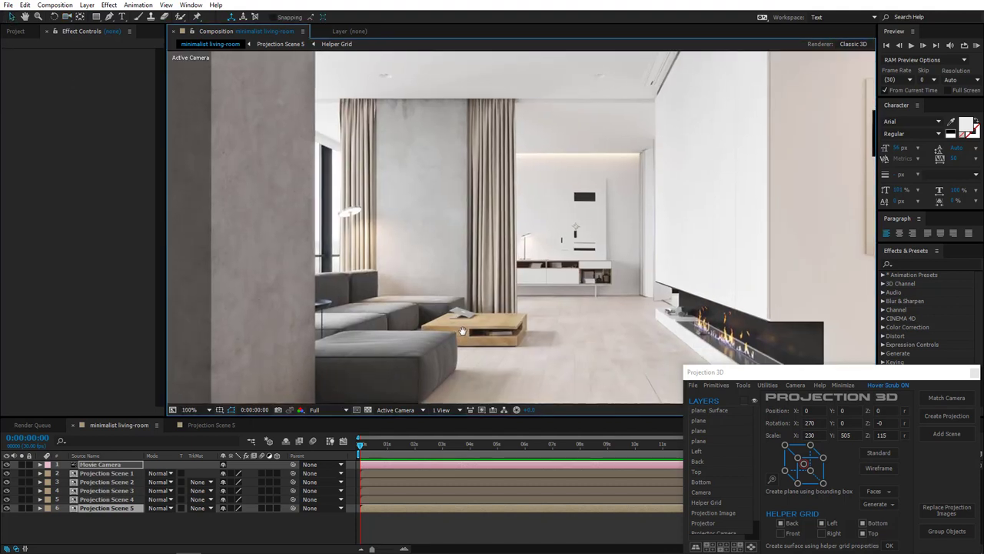
{"action": "left_click_drag", "start_coordinate": [458, 326], "coordinate": [448, 326]}
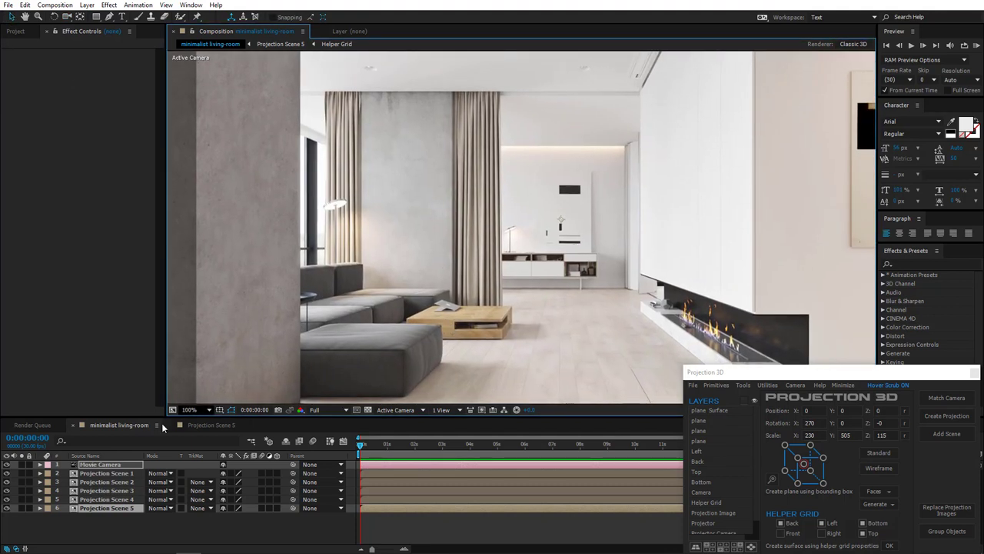
In Projection Scene 5, place the Bottom layer's first Generate Position point at floor level at the sofa's inner corner beside the coffee table
{"action": "left_click", "coordinate": [185, 424]}
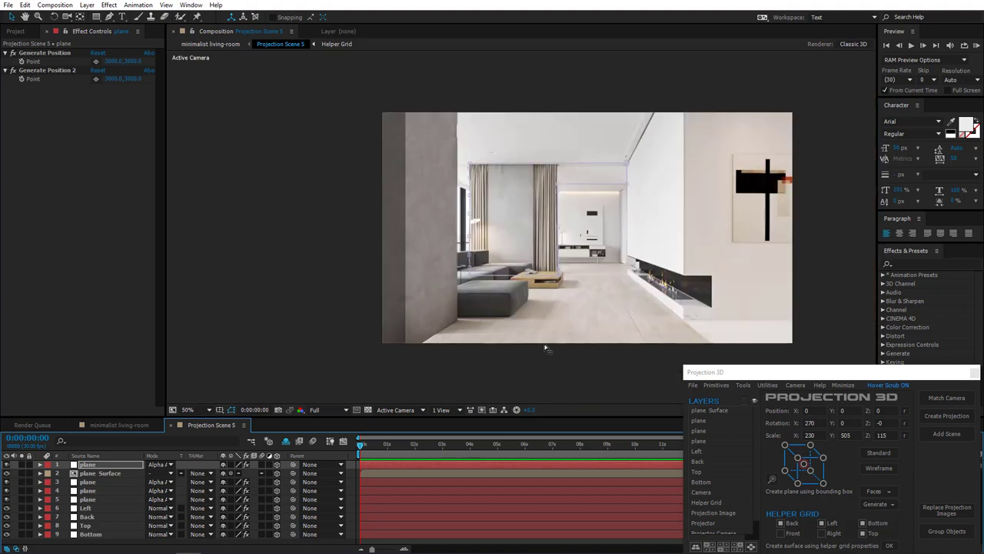
{"action": "left_click_drag", "start_coordinate": [549, 340], "coordinate": [479, 333]}
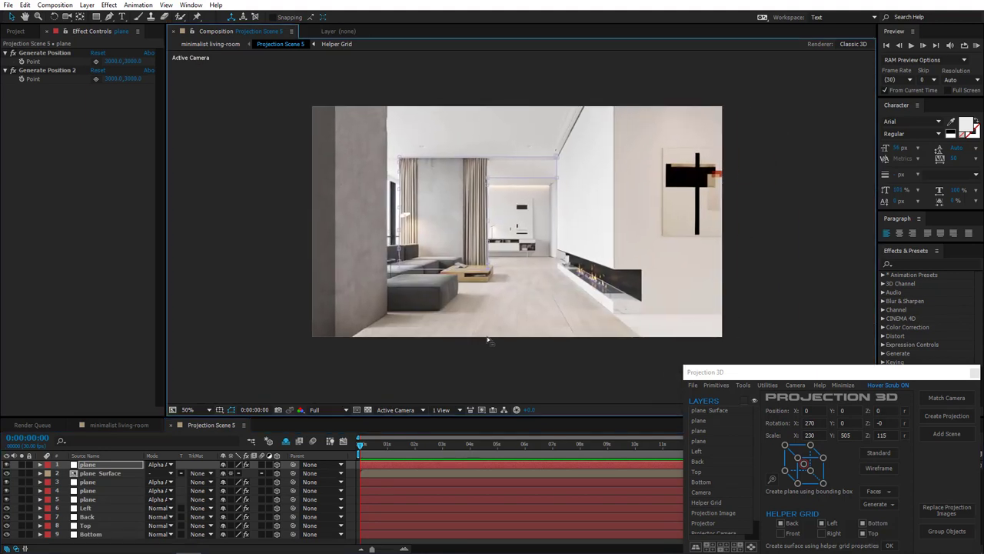
{"action": "left_click", "coordinate": [495, 337]}
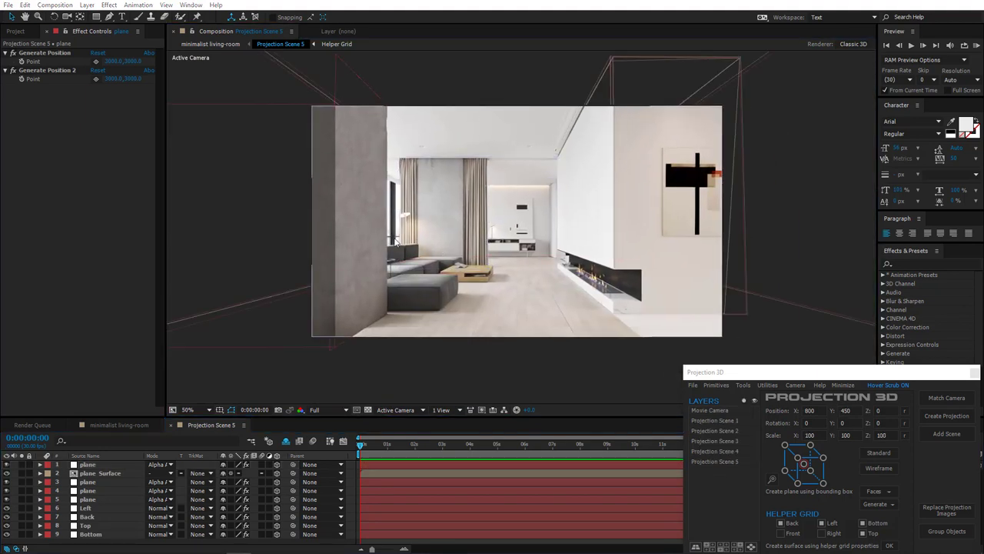
{"action": "scroll", "coordinate": [400, 291], "scroll_direction": "up", "scroll_amount": 3}
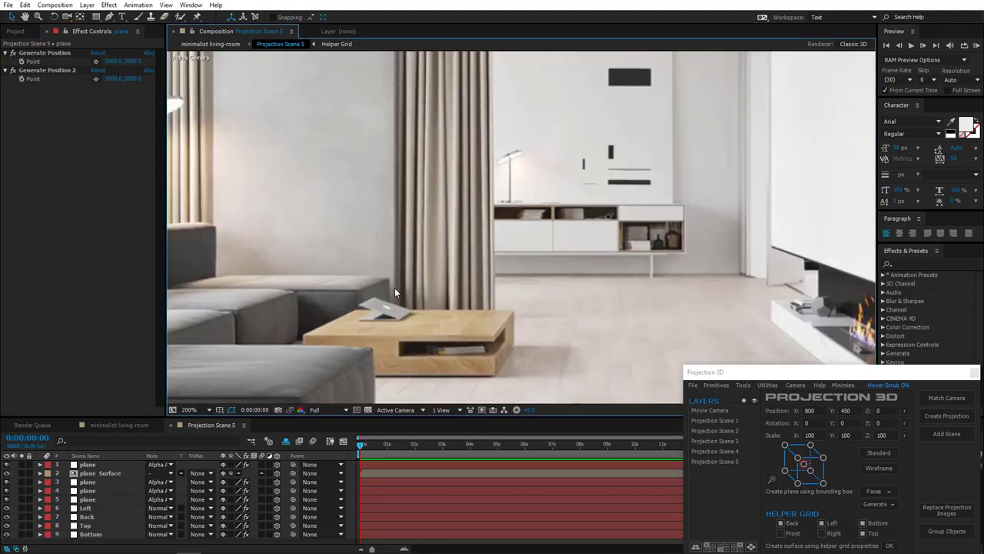
{"action": "left_click_drag", "start_coordinate": [394, 287], "coordinate": [577, 236]}
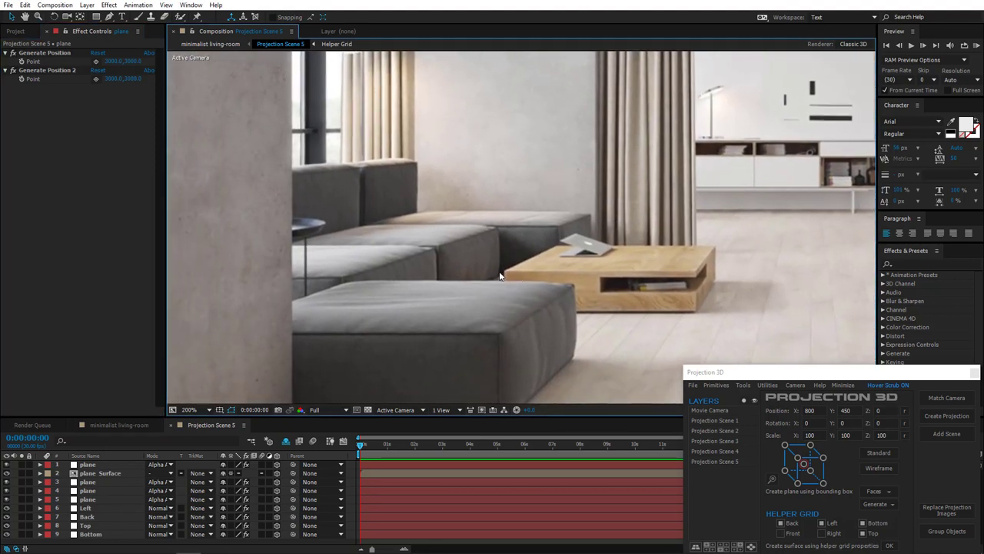
{"action": "left_click_drag", "start_coordinate": [498, 278], "coordinate": [485, 280]}
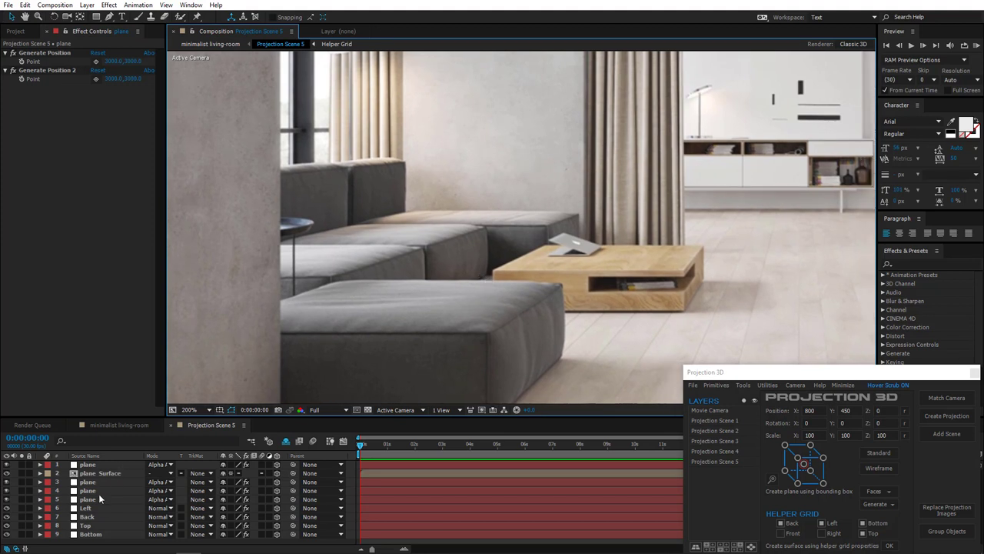
{"action": "left_click", "coordinate": [91, 533]}
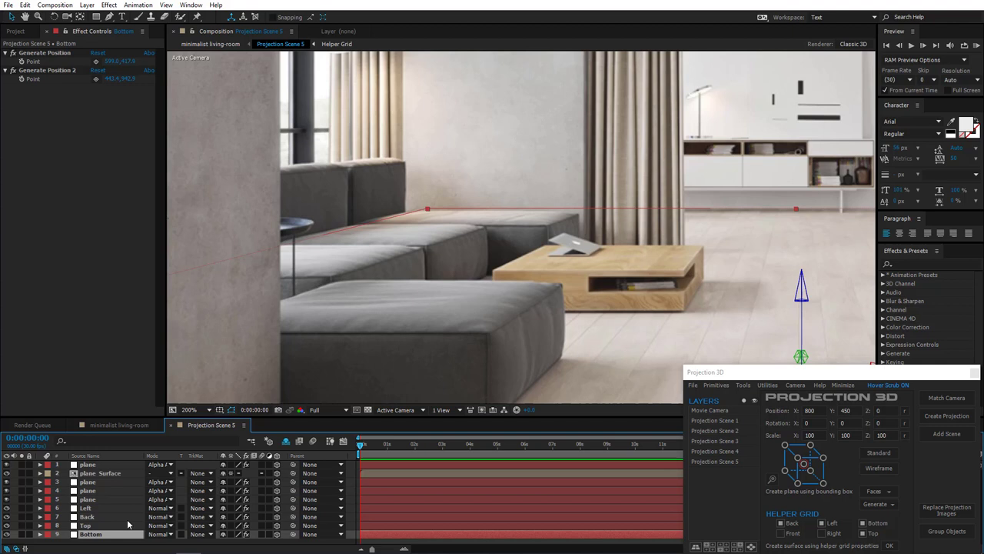
{"action": "left_click", "coordinate": [96, 61]}
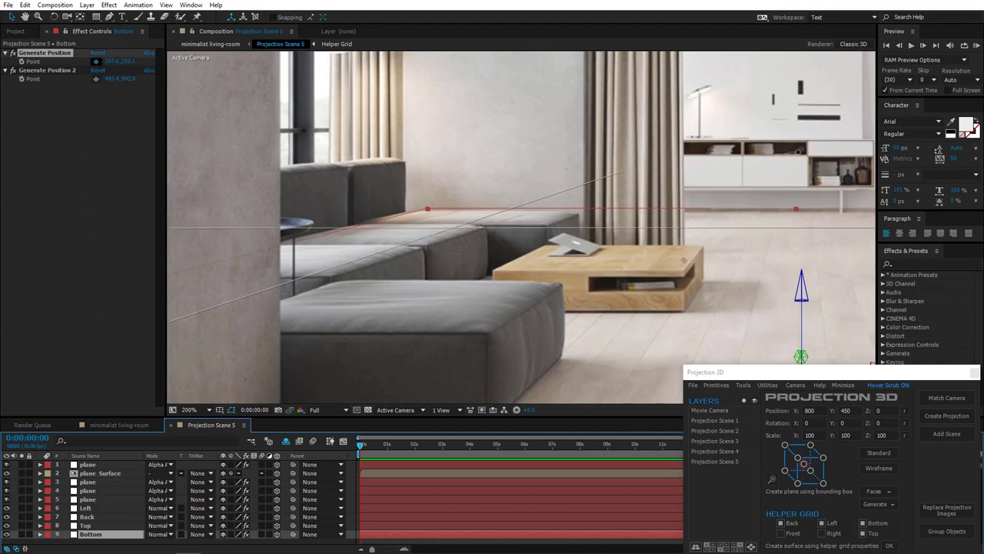
{"action": "left_click", "coordinate": [486, 276]}
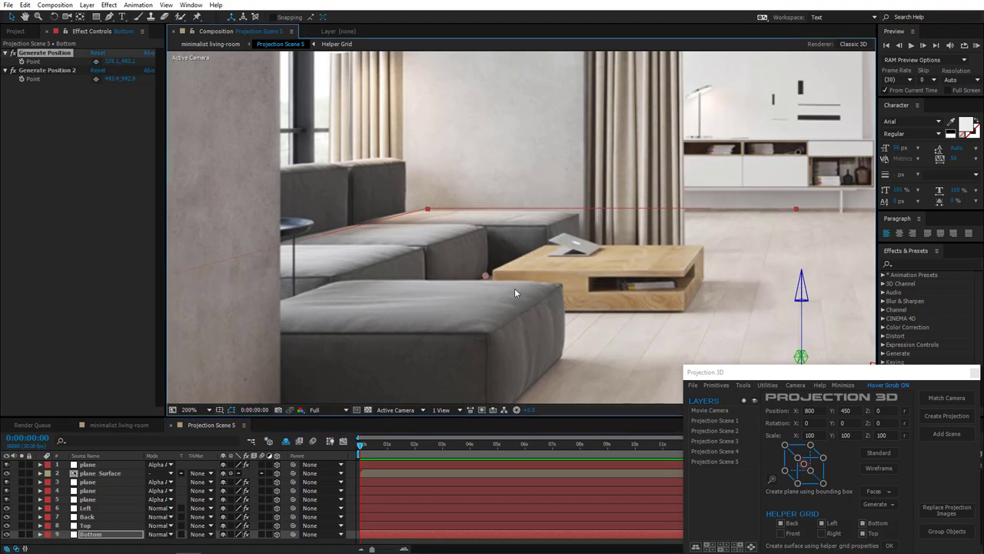
Generate a plane from the floor point at the sofa's inner corner and set its X Rotation to 90°
{"action": "scroll", "coordinate": [514, 287], "scroll_direction": "down", "scroll_amount": 1}
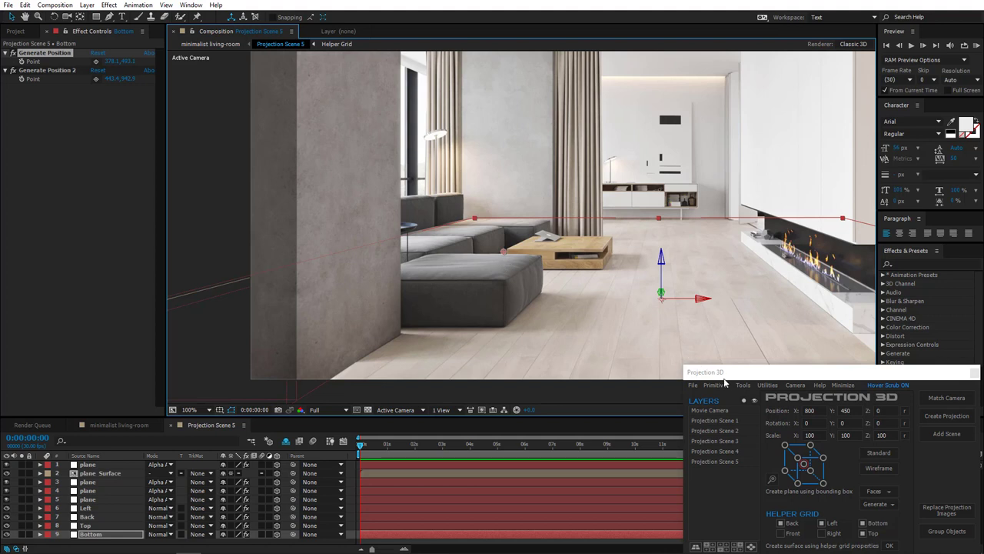
{"action": "left_click", "coordinate": [746, 386]}
{"action": "left_click", "coordinate": [776, 481]}
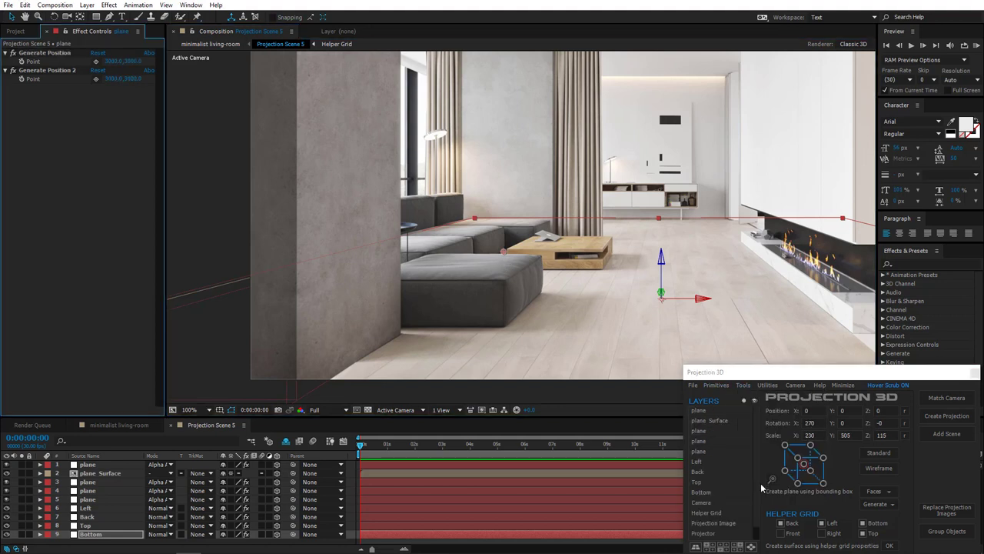
{"action": "key", "text": "comma"}
{"action": "key", "text": "comma"}
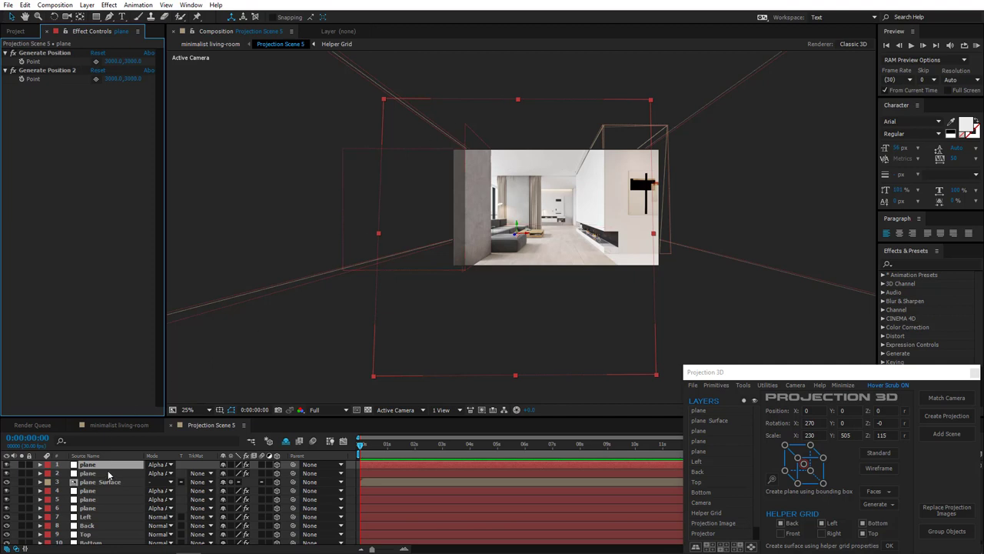
{"action": "key", "text": "r"}
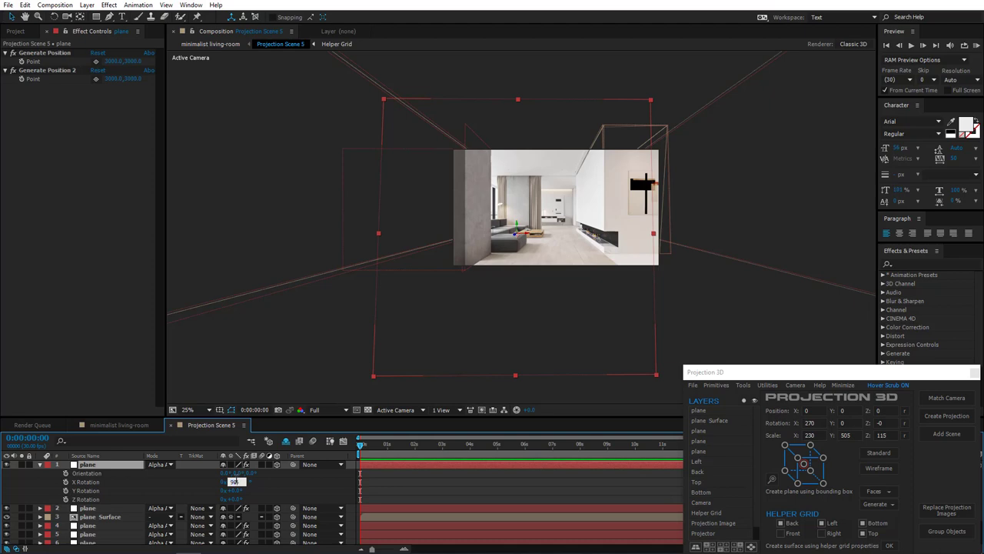
{"action": "key", "text": "Return"}
Start a Pen mask on the new plane from the sofa's inner corner along the rear section's base to its far end by the coffee table
{"action": "scroll", "coordinate": [479, 335], "scroll_direction": "up", "scroll_amount": 2}
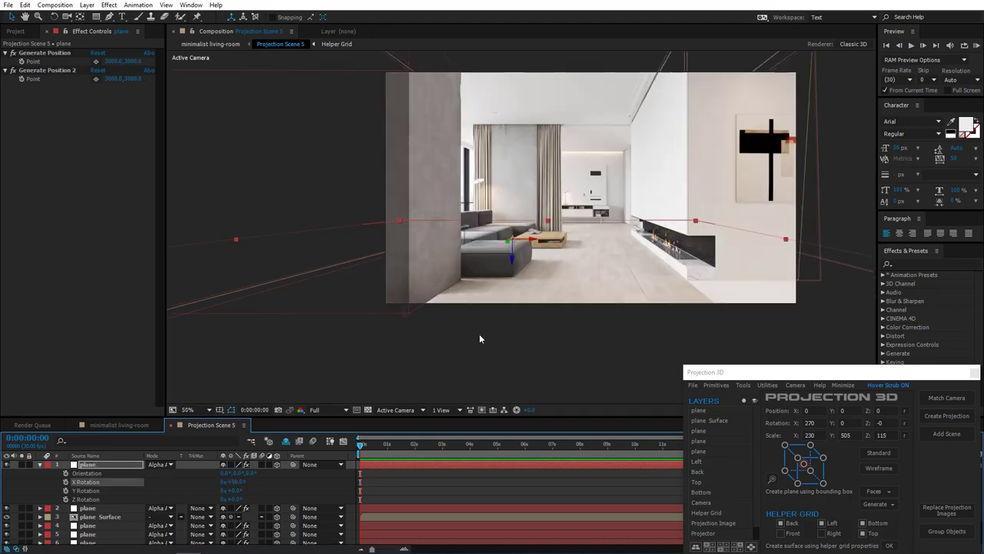
{"action": "key", "text": "period"}
{"action": "key", "text": "period"}
{"action": "key", "text": "period"}
{"action": "key", "text": "period"}
{"action": "key", "text": "period"}
{"action": "key", "text": "period"}
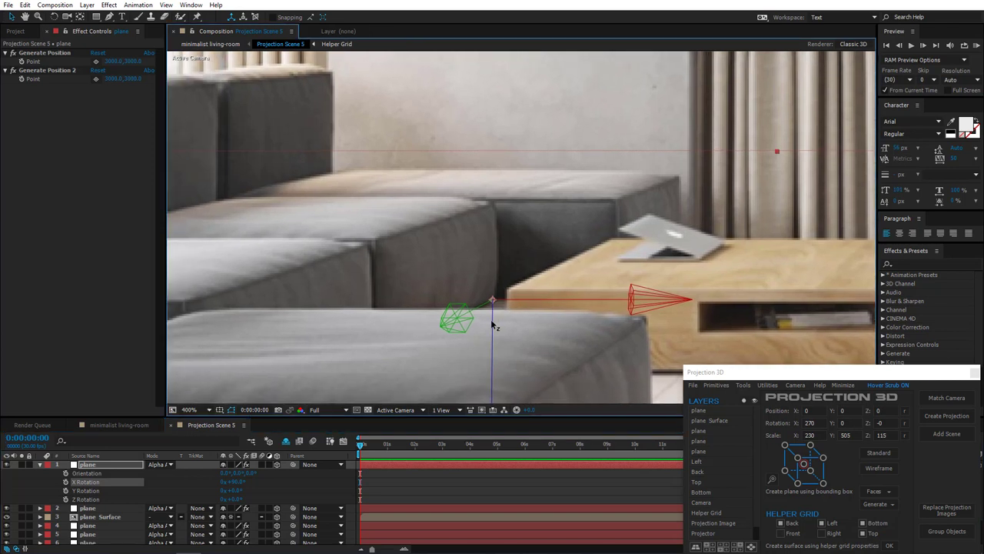
{"action": "key", "text": "comma"}
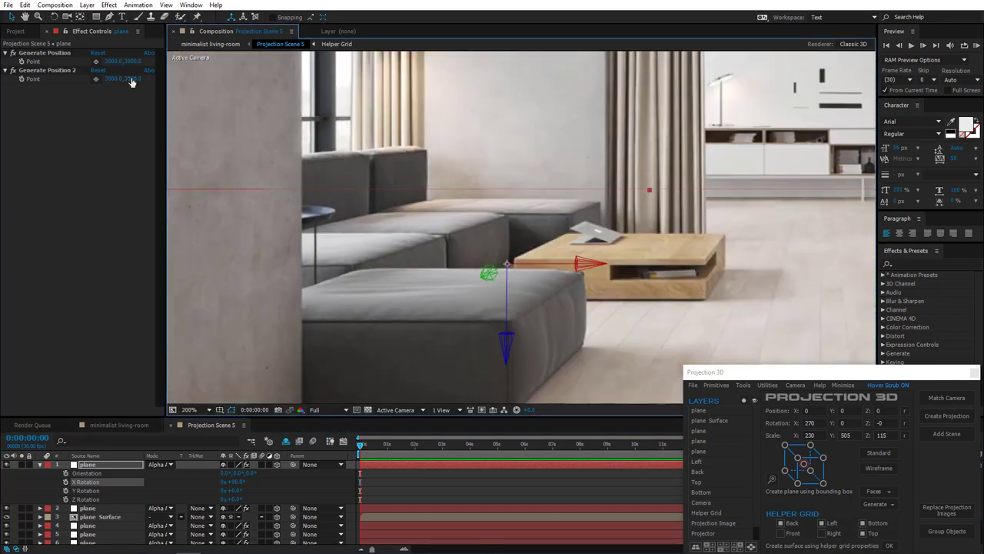
{"action": "key", "text": "g"}
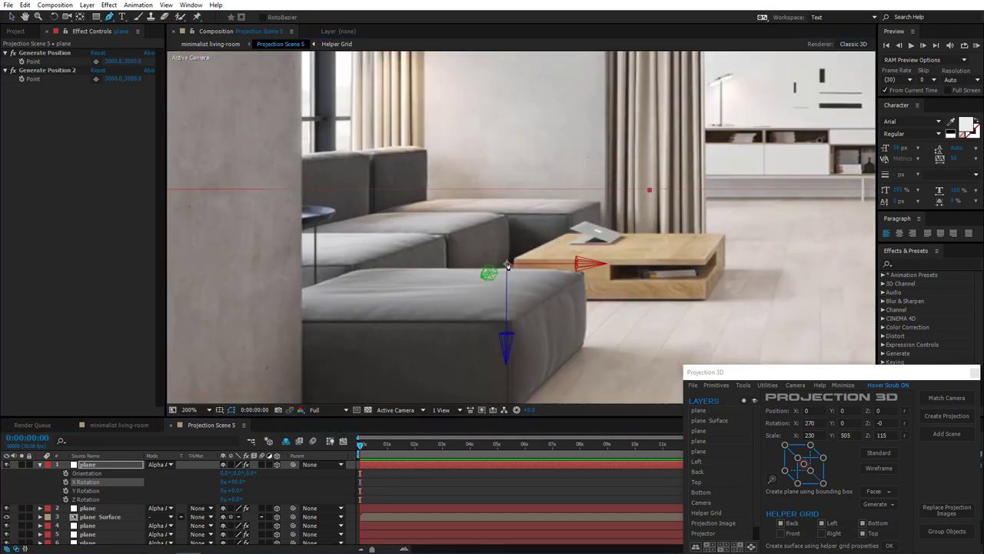
{"action": "left_click", "coordinate": [507, 265]}
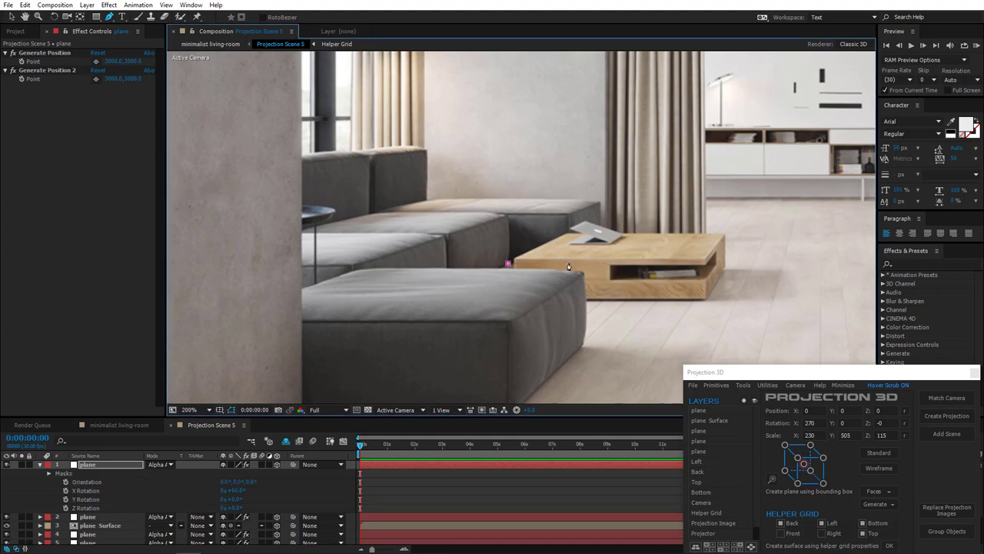
{"action": "left_click", "coordinate": [569, 263]}
{"action": "left_click", "coordinate": [600, 247]}
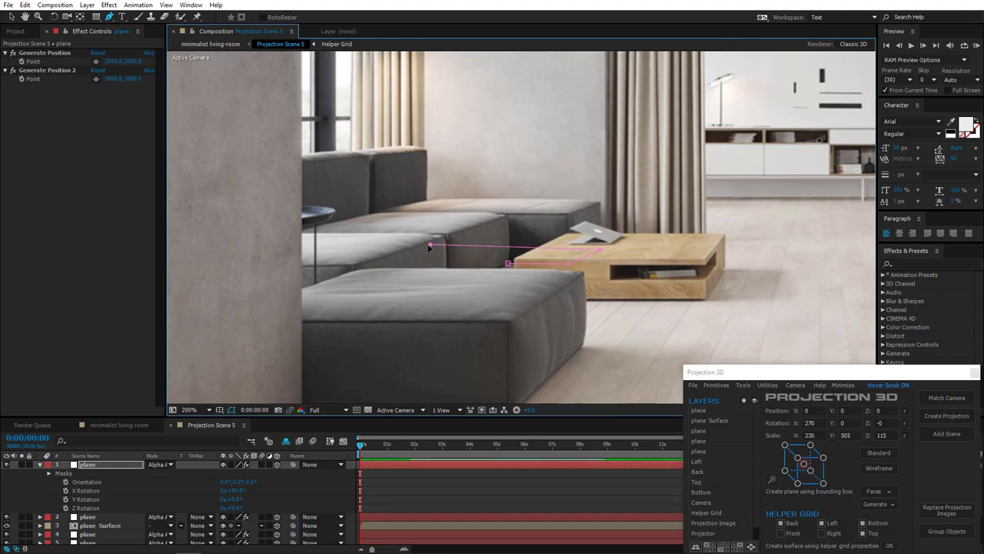
Extend the floor-level mask behind the concrete column, close it along the sofa's front base line, and adjust its front and hidden corners
{"action": "left_click", "coordinate": [229, 314]}
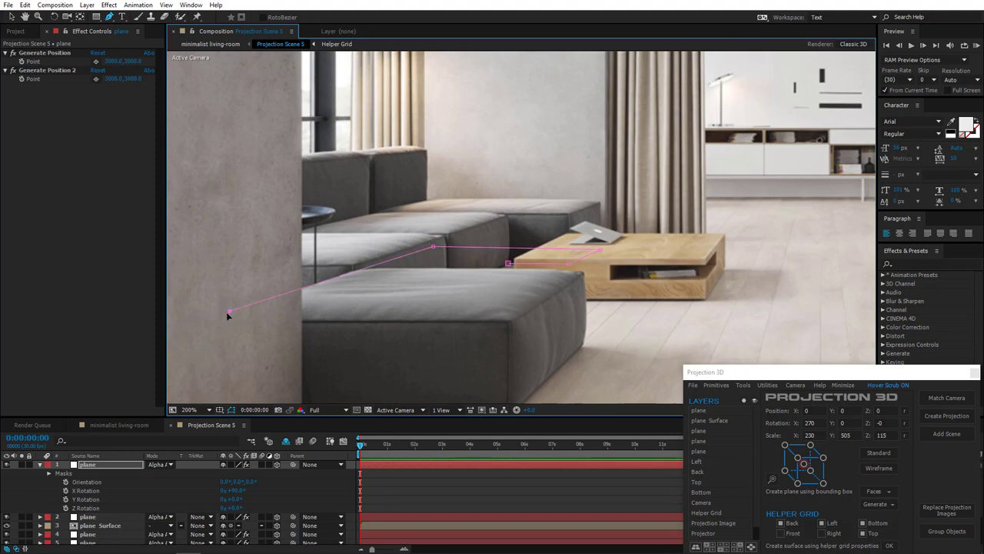
{"action": "left_click", "coordinate": [352, 316]}
{"action": "left_click_drag", "start_coordinate": [355, 321], "coordinate": [356, 337]}
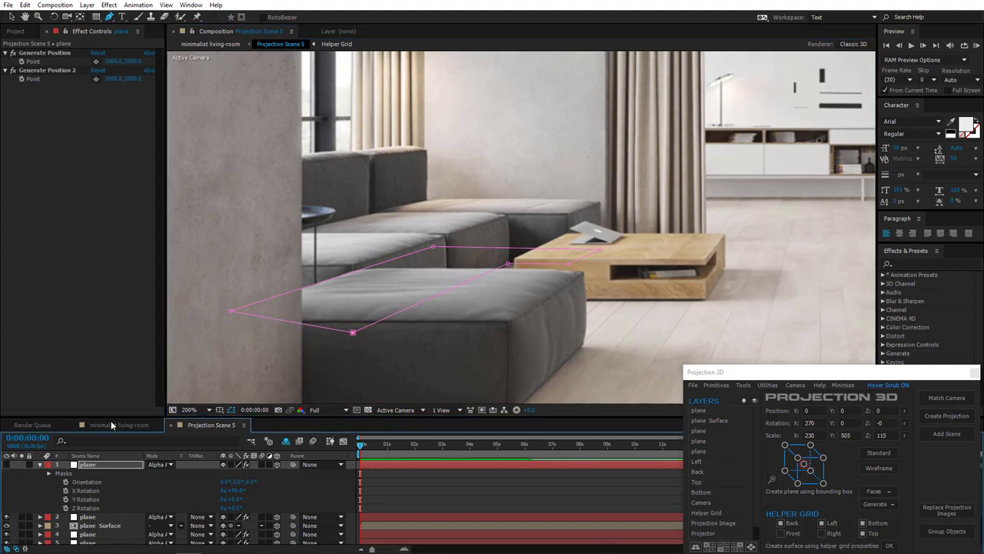
{"action": "left_click_drag", "start_coordinate": [229, 311], "coordinate": [205, 327]}
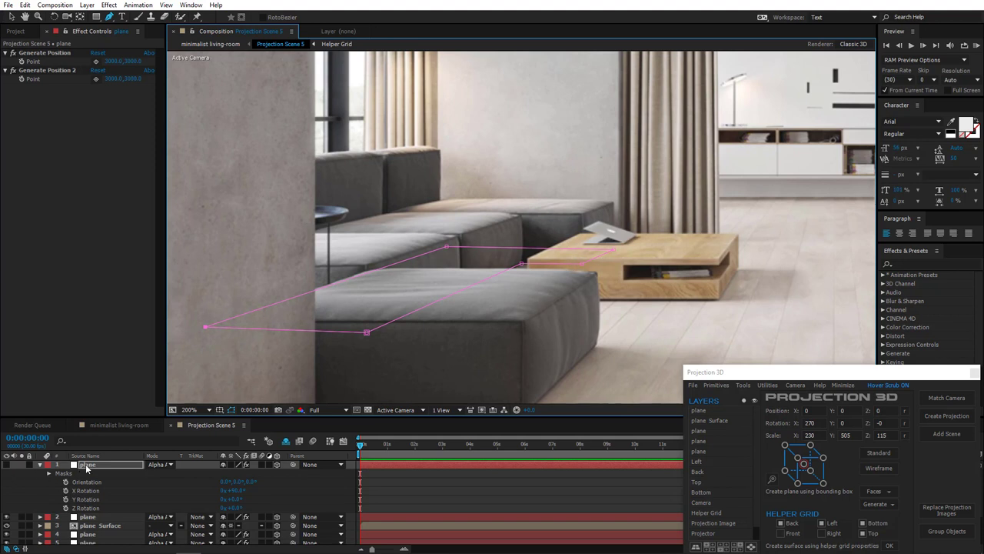
Duplicate the masked sofa-base plane and raise the copy to the height of the sofa seats
{"action": "key", "text": "ctrl+d"}
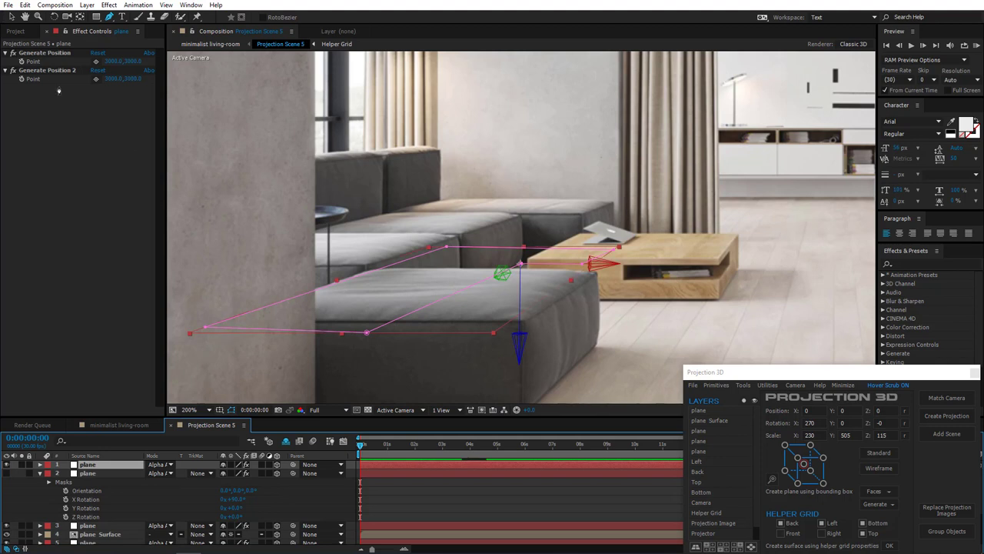
{"action": "left_click", "coordinate": [13, 17]}
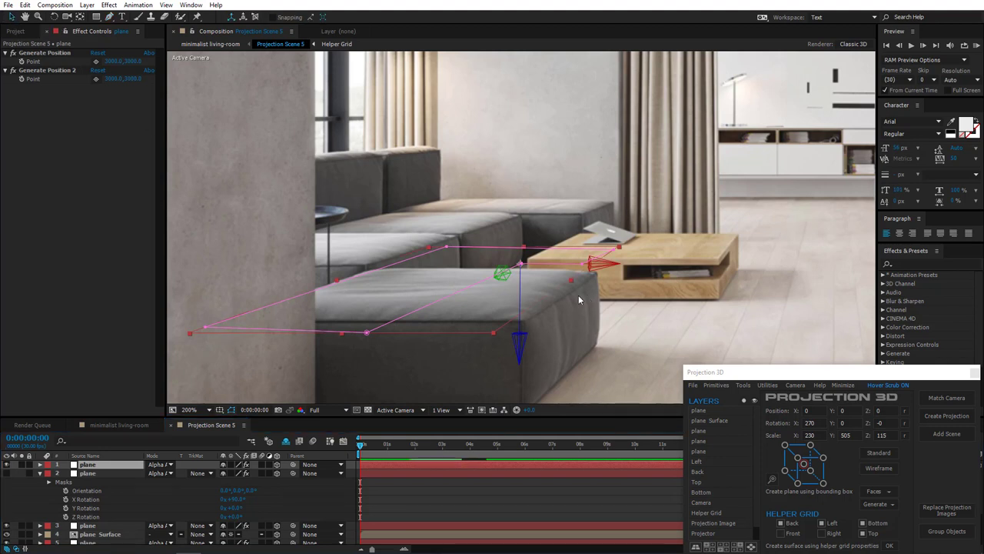
{"action": "left_click_drag", "start_coordinate": [522, 298], "coordinate": [555, 159]}
{"action": "key", "text": "period"}
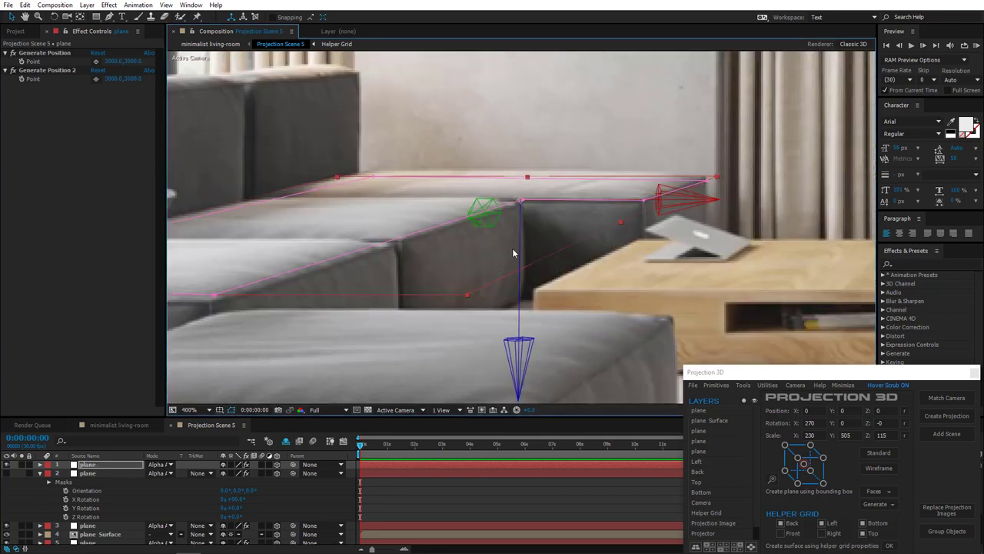
{"action": "key", "text": "comma"}
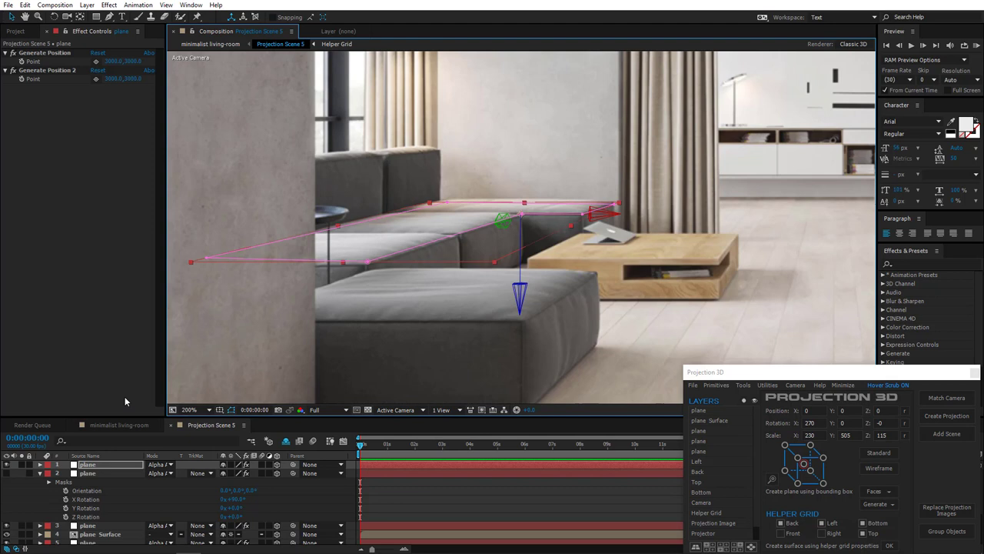
Hide the raised plane and fit its mask's rear corner points to the back edge of the sofa seats
{"action": "left_click", "coordinate": [7, 465]}
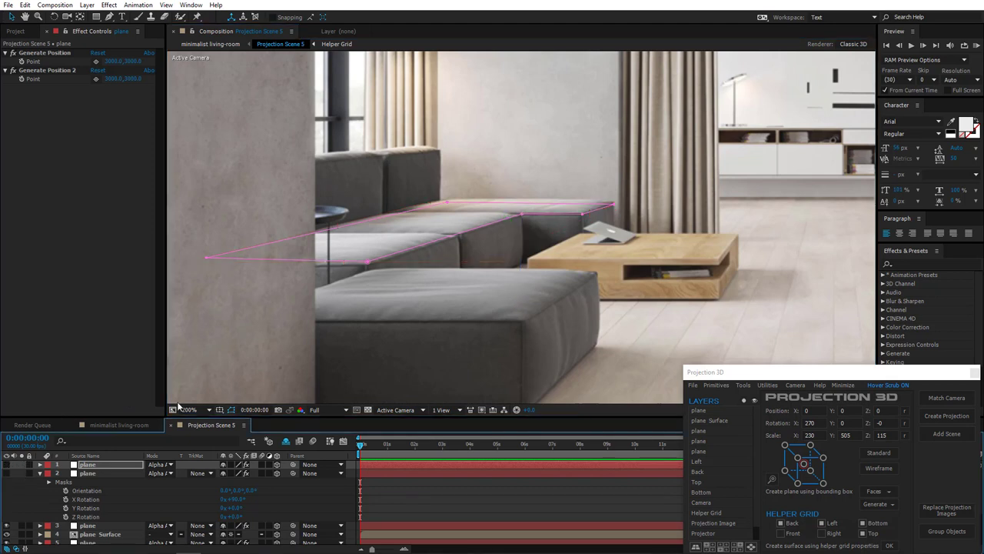
{"action": "key", "text": "period"}
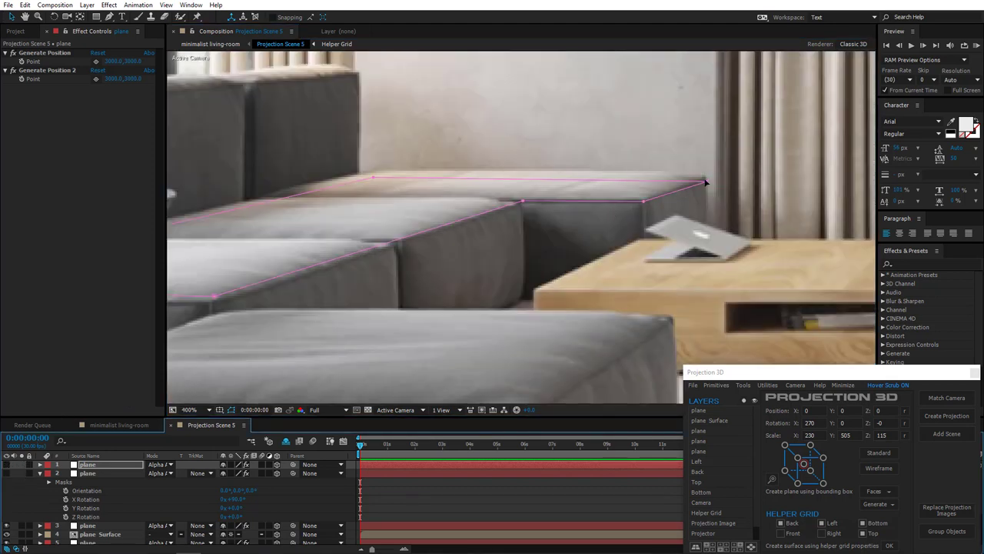
{"action": "left_click_drag", "start_coordinate": [705, 180], "coordinate": [708, 176]}
{"action": "left_click_drag", "start_coordinate": [373, 177], "coordinate": [369, 169]}
{"action": "left_click_drag", "start_coordinate": [710, 176], "coordinate": [707, 175]}
{"action": "left_click_drag", "start_coordinate": [400, 216], "coordinate": [564, 213]}
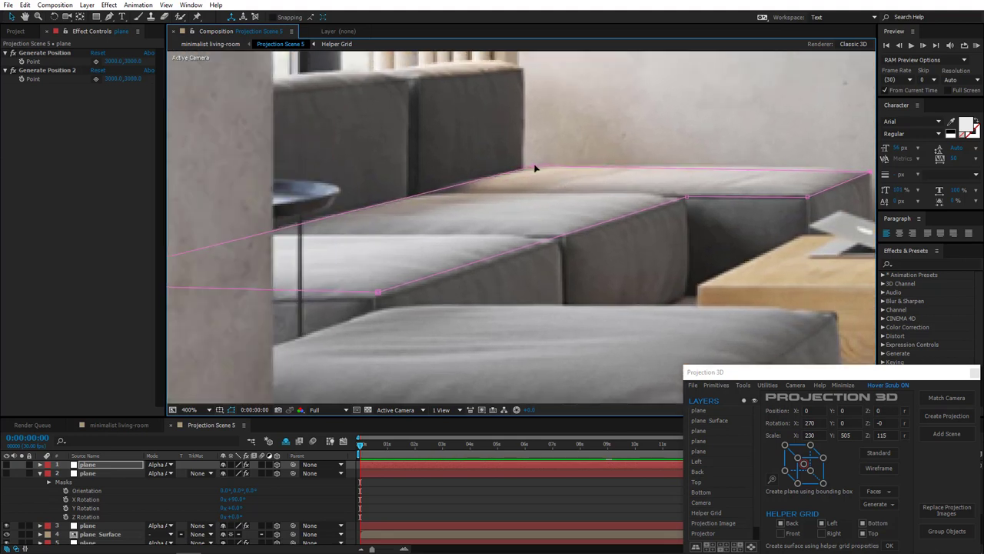
{"action": "left_click_drag", "start_coordinate": [536, 169], "coordinate": [529, 166]}
Refine the seat mask's backrest and front corner points, and move its hidden corner further behind the concrete column
{"action": "scroll", "coordinate": [455, 230], "scroll_direction": "down", "scroll_amount": 1}
{"action": "left_click_drag", "start_coordinate": [296, 257], "coordinate": [351, 242]}
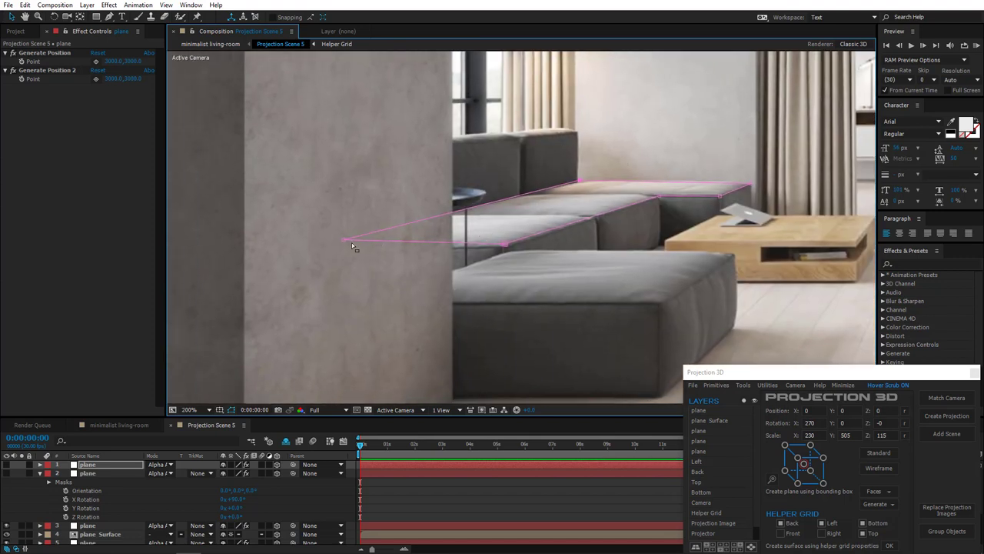
{"action": "left_click_drag", "start_coordinate": [580, 185], "coordinate": [572, 186]}
{"action": "left_click_drag", "start_coordinate": [343, 239], "coordinate": [338, 239]}
{"action": "left_click_drag", "start_coordinate": [506, 248], "coordinate": [507, 249]}
{"action": "left_click_drag", "start_coordinate": [338, 240], "coordinate": [309, 248]}
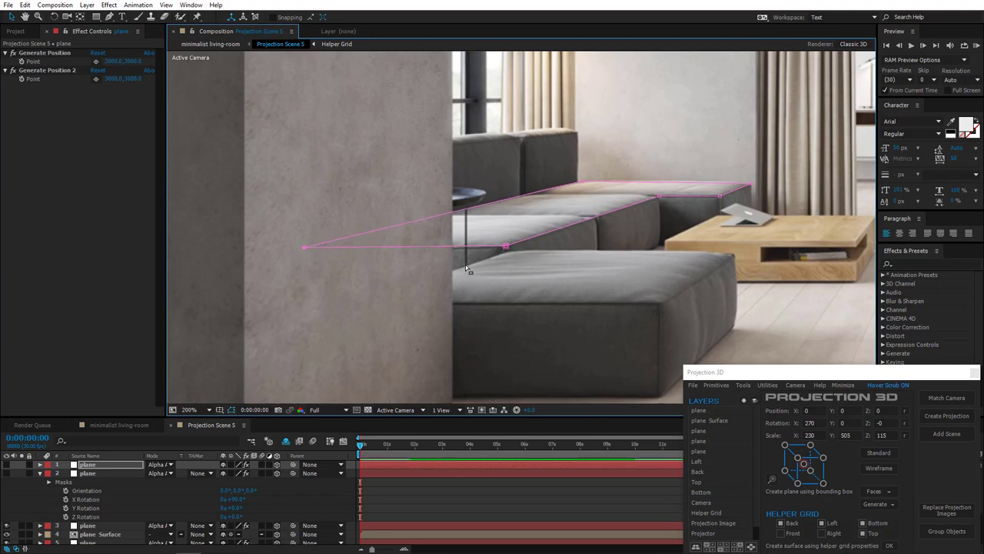
Show the two sofa planes and create a Mask Modeler surface between their masks, checking the resulting sofa body in isolation
{"action": "left_click", "coordinate": [6, 464]}
{"action": "left_click", "coordinate": [7, 473]}
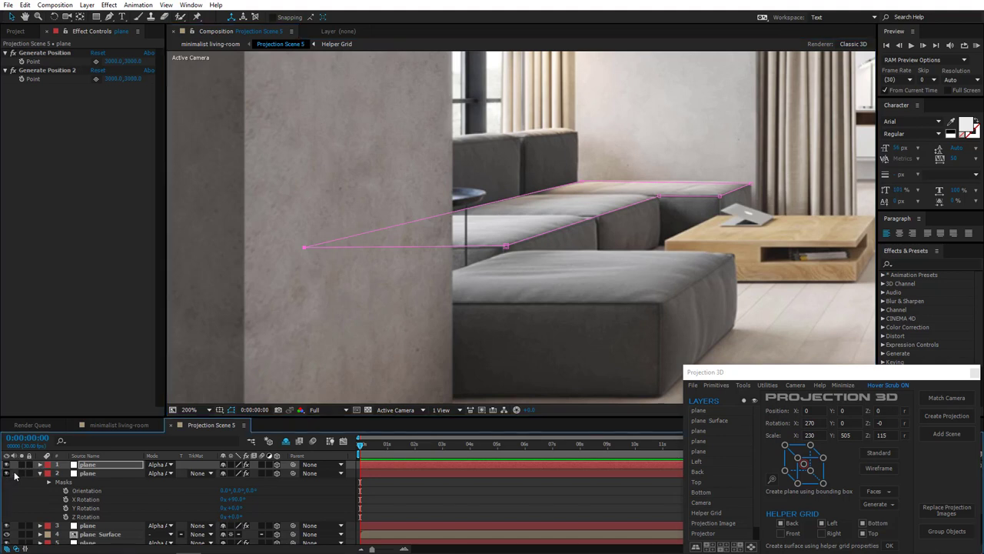
{"action": "left_click", "coordinate": [100, 474], "text": "shift"}
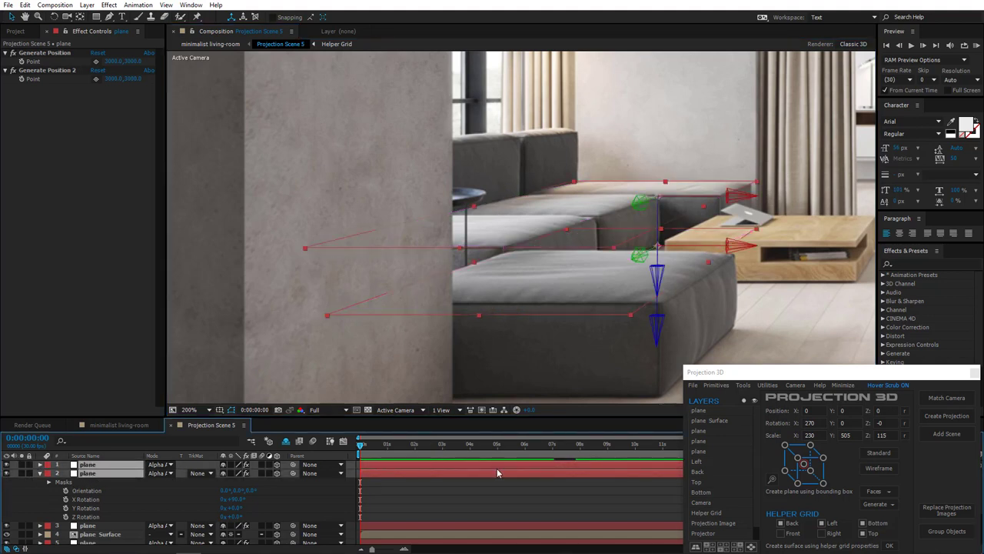
{"action": "left_click", "coordinate": [743, 384]}
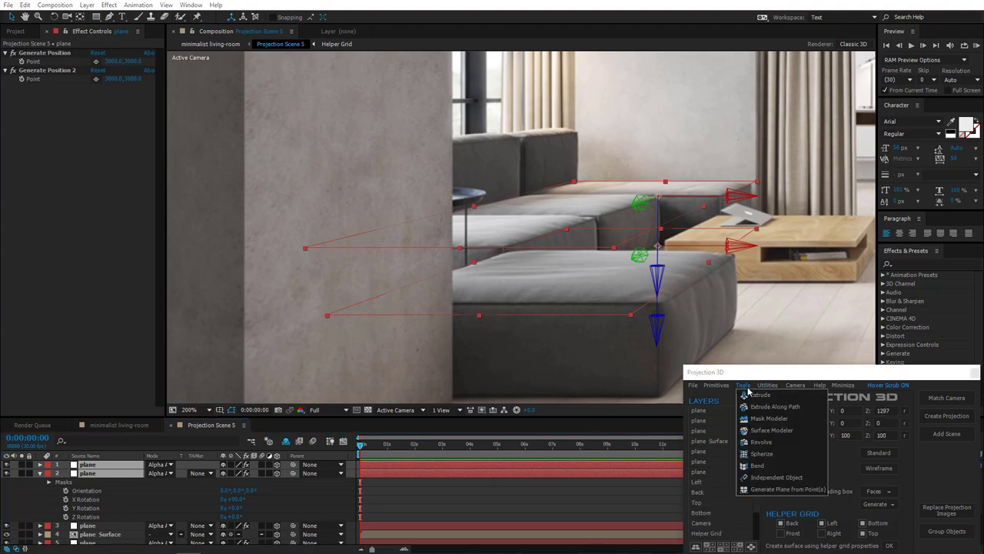
{"action": "left_click", "coordinate": [761, 422]}
{"action": "left_click_drag", "start_coordinate": [807, 384], "coordinate": [873, 254]}
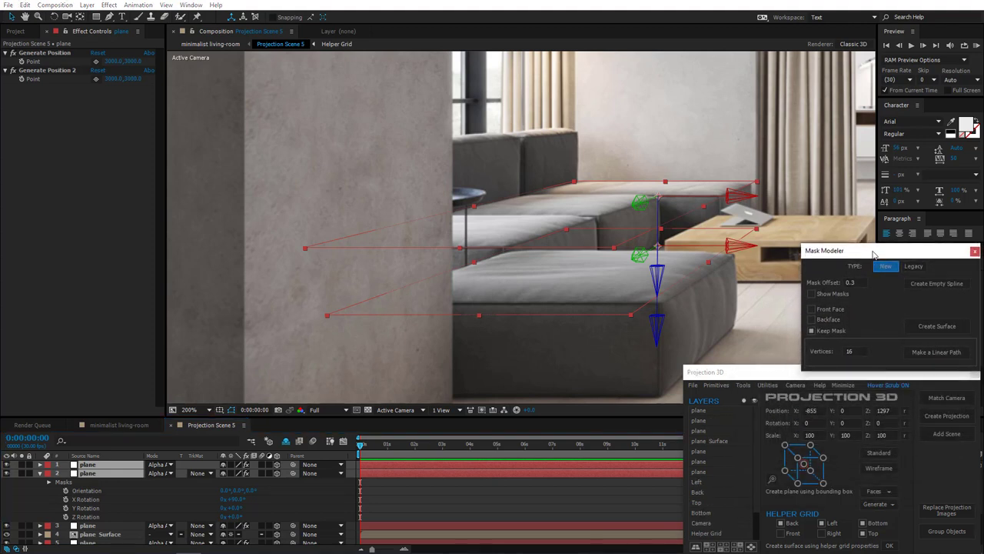
{"action": "left_click", "coordinate": [932, 326]}
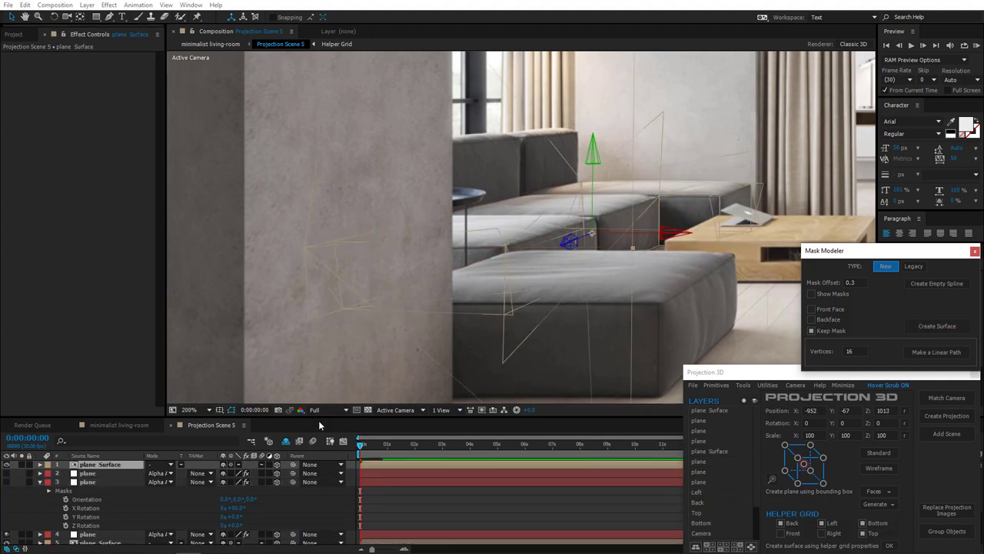
{"action": "left_click", "coordinate": [22, 465]}
{"action": "left_click", "coordinate": [22, 466]}
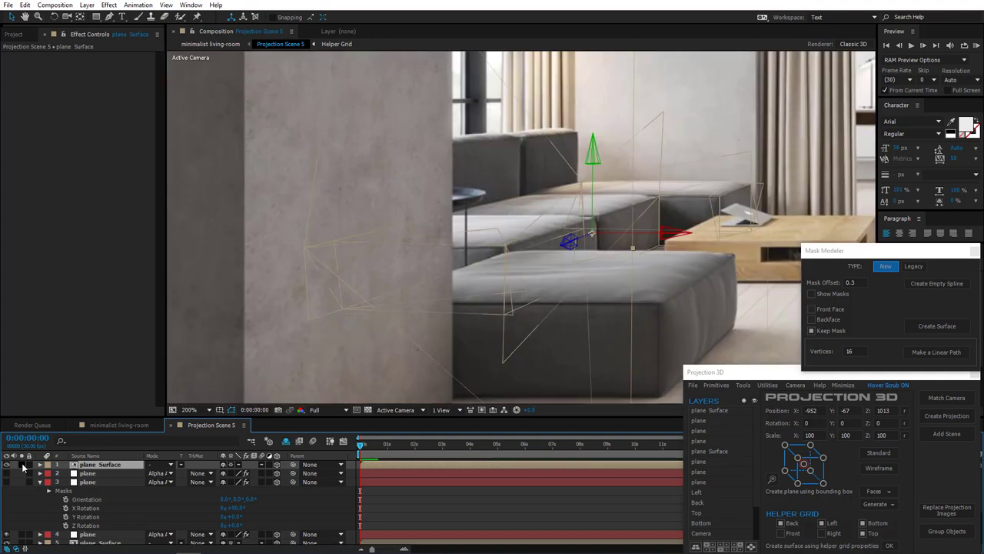
Delete the floor-level sofa plane, show the seat-height plane again, and inspect it and the sofa surface in isolation
{"action": "left_click", "coordinate": [90, 474]}
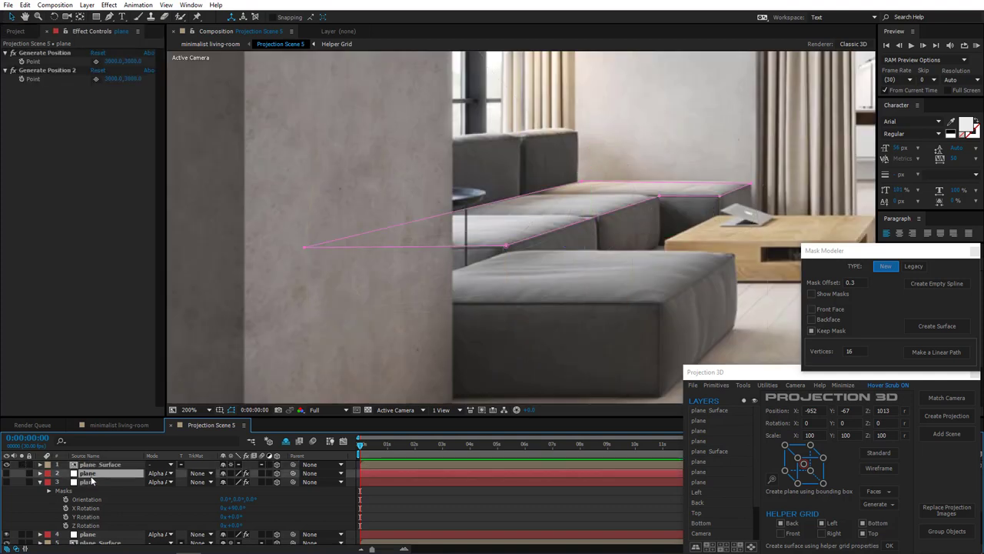
{"action": "left_click", "coordinate": [96, 482]}
{"action": "key", "text": "Delete"}
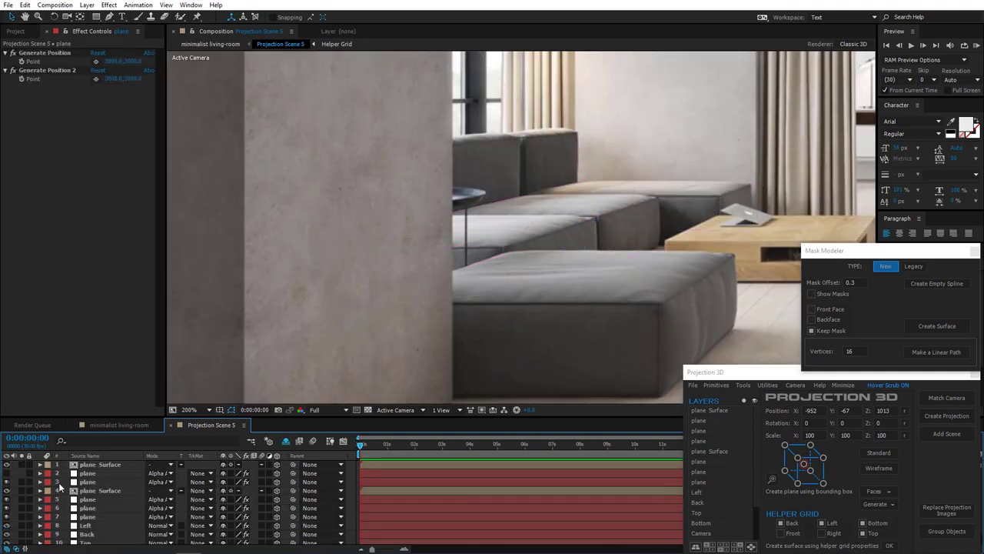
{"action": "left_click", "coordinate": [6, 473]}
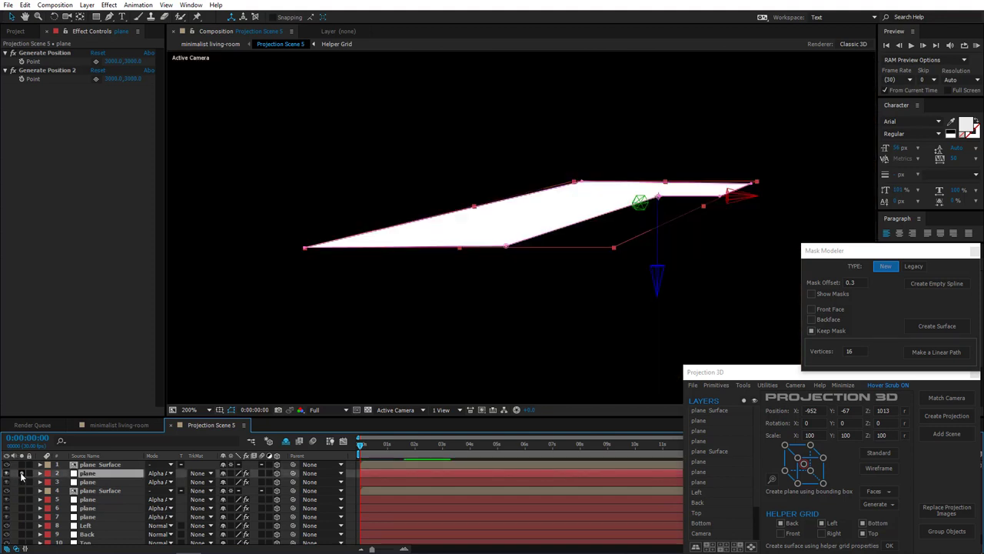
{"action": "left_click", "coordinate": [22, 473]}
{"action": "left_click", "coordinate": [21, 464]}
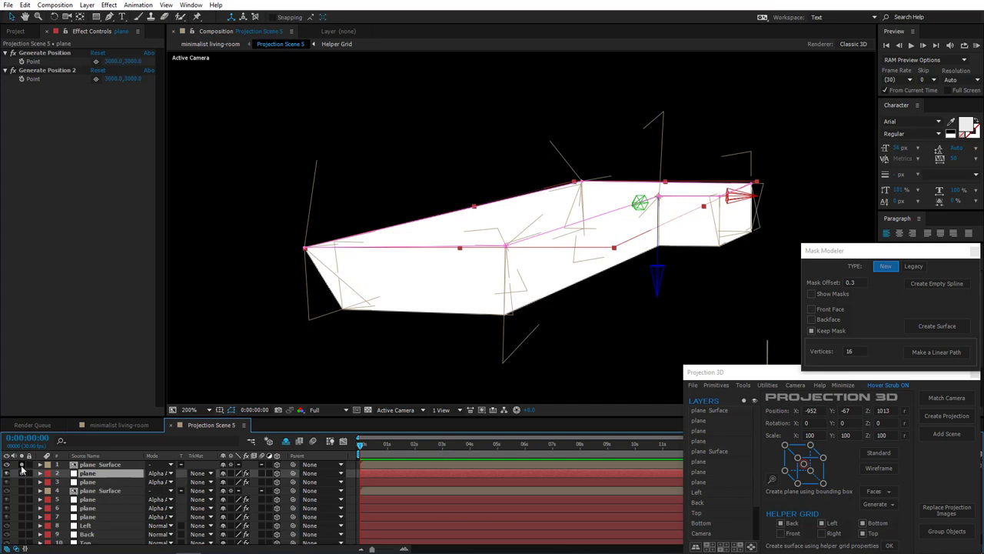
{"action": "left_click_drag", "start_coordinate": [22, 465], "coordinate": [21, 474]}
Place the Bottom layer's first Generate Position point at the front ottoman's near lower corner and create a cube primitive there
{"action": "left_click_drag", "start_coordinate": [544, 333], "coordinate": [445, 252]}
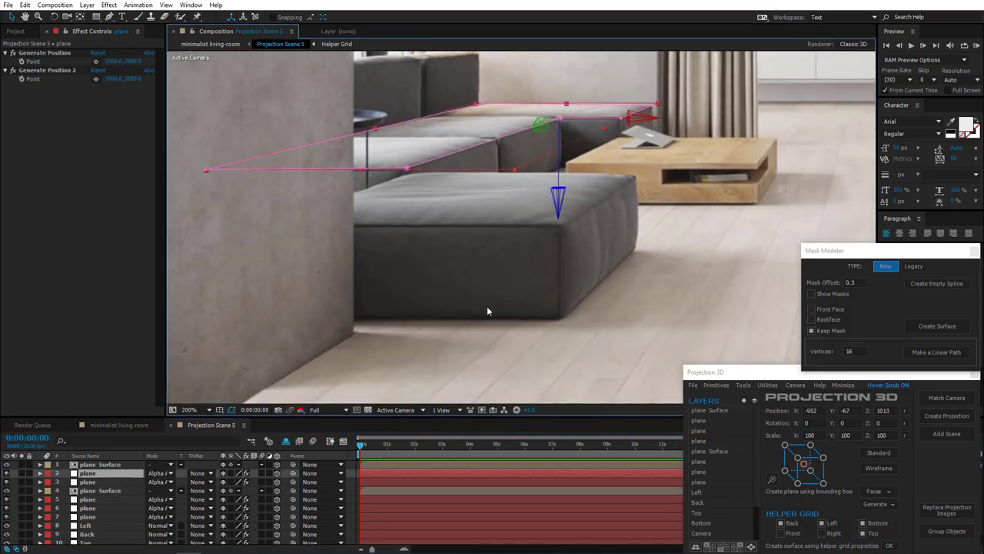
{"action": "scroll", "coordinate": [486, 311], "scroll_direction": "right", "scroll_amount": 1}
{"action": "scroll", "coordinate": [487, 312], "scroll_direction": "up", "scroll_amount": 1}
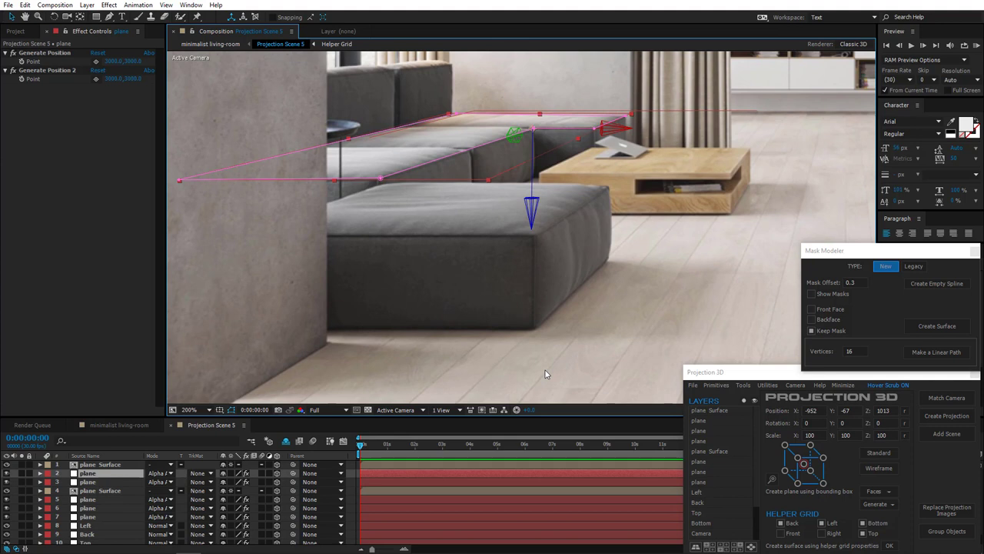
{"action": "scroll", "coordinate": [121, 519], "scroll_direction": "down", "scroll_amount": 1}
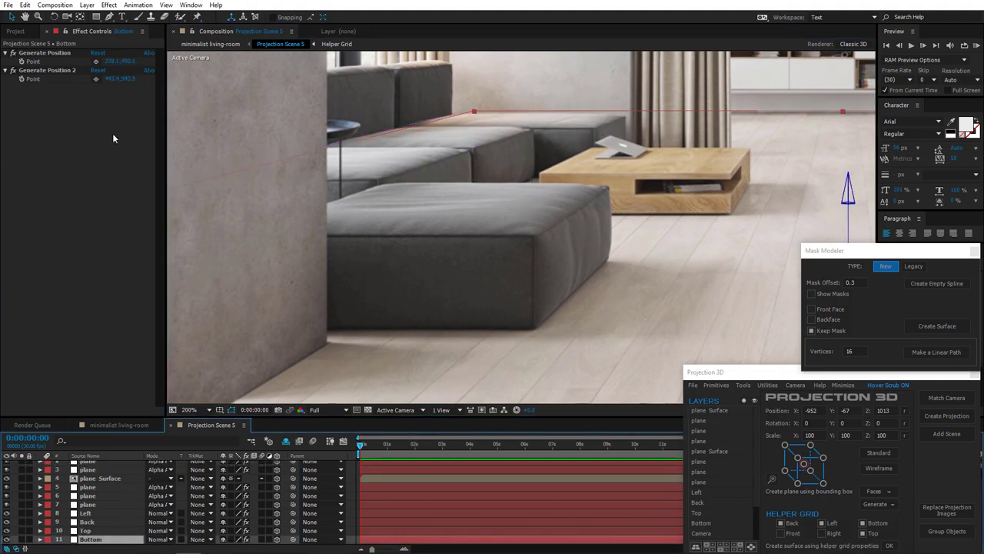
{"action": "left_click", "coordinate": [96, 62]}
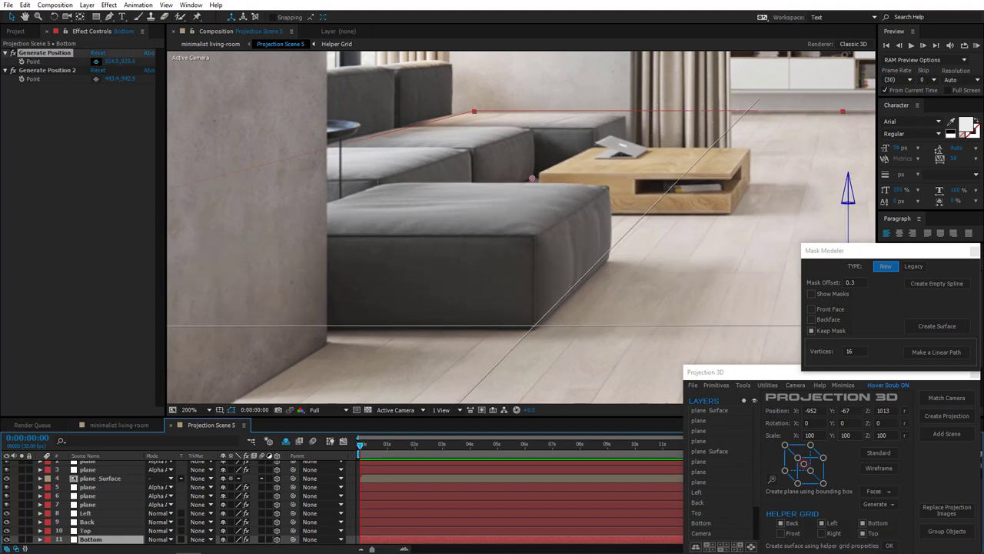
{"action": "left_click", "coordinate": [533, 330]}
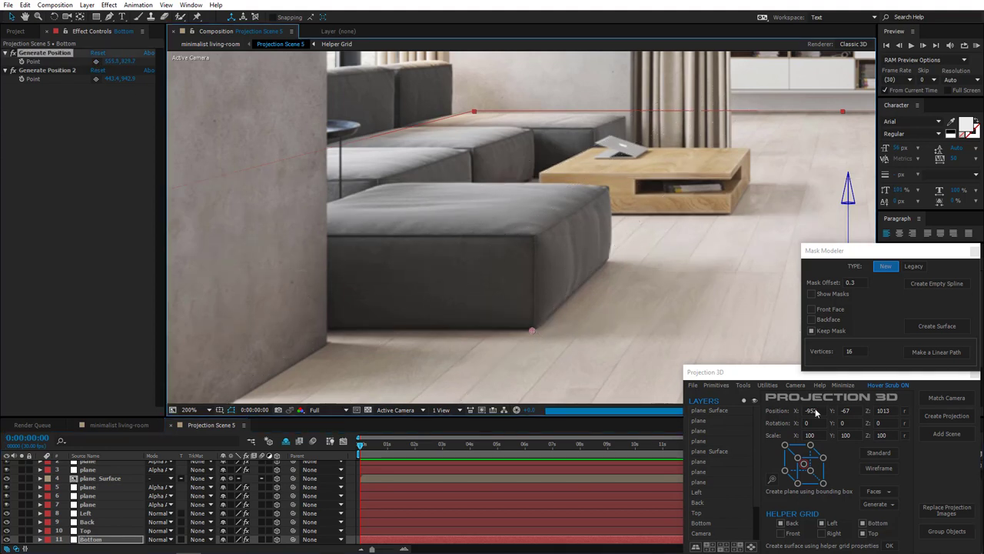
{"action": "left_click", "coordinate": [723, 387]}
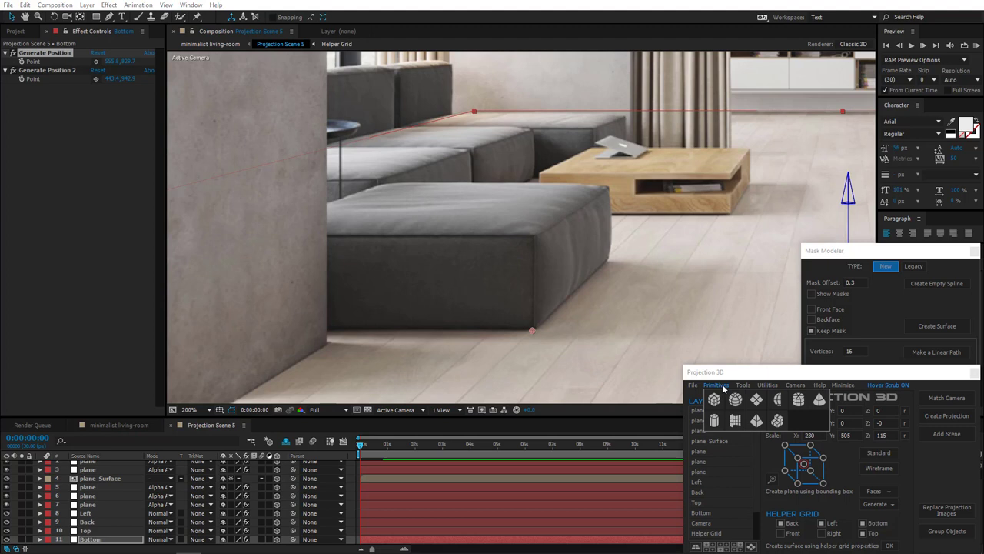
{"action": "left_click", "coordinate": [721, 399]}
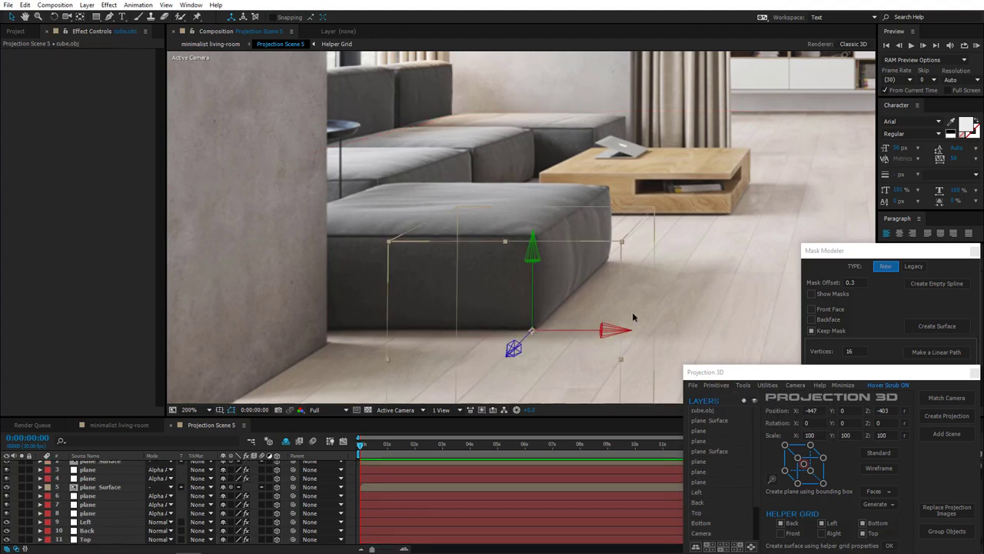
Align the cube's lower front right corner with the ottoman's corner point using Edit Anchor Point
{"action": "scroll", "coordinate": [597, 308], "scroll_direction": "down", "scroll_amount": 2}
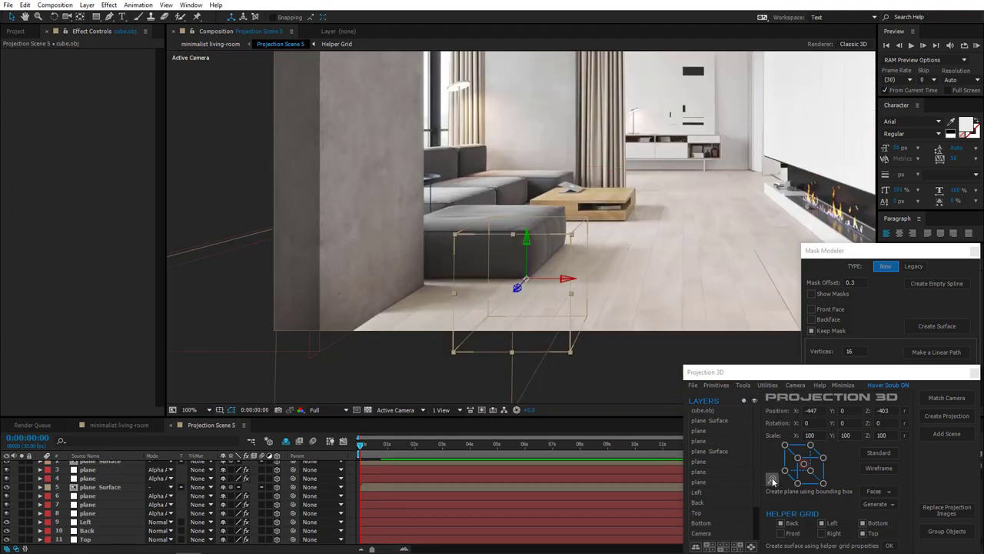
{"action": "left_click", "coordinate": [772, 480]}
{"action": "left_click_drag", "start_coordinate": [511, 189], "coordinate": [196, 176]}
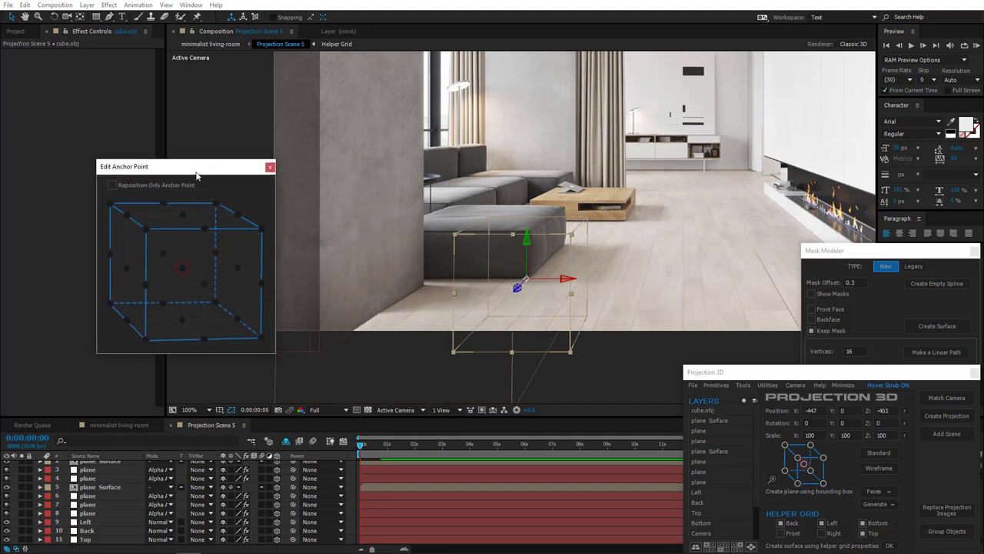
{"action": "left_click", "coordinate": [261, 339]}
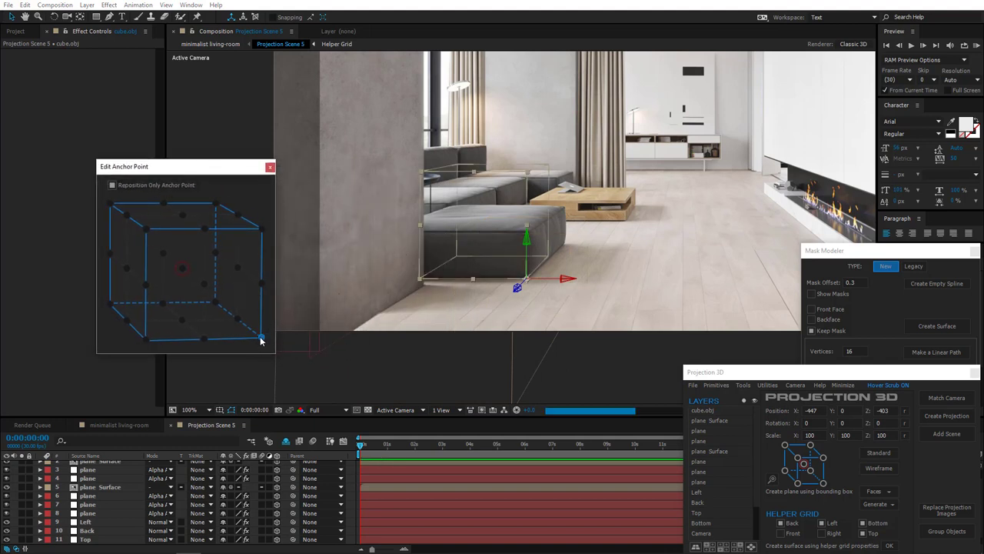
{"action": "left_click", "coordinate": [269, 168]}
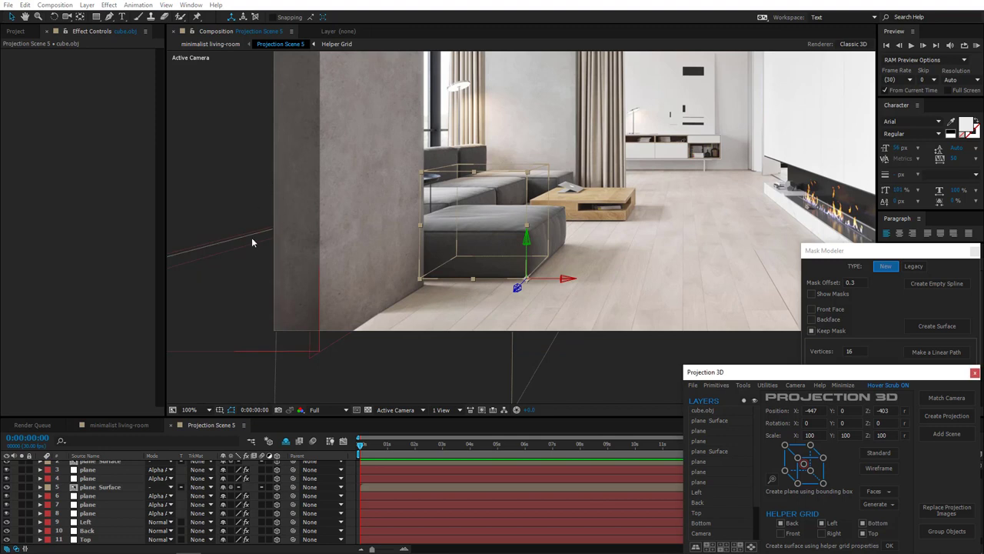
Set the cube's Y scale to 44% to match the ottoman's height
{"action": "scroll", "coordinate": [108, 486], "scroll_direction": "up", "scroll_amount": 1}
{"action": "left_click", "coordinate": [100, 466]}
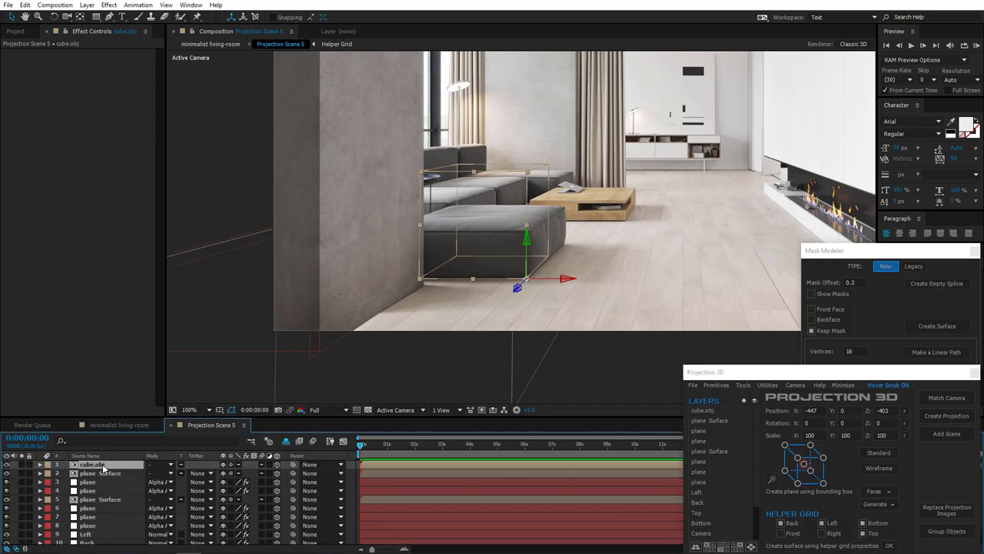
{"action": "key", "text": "s"}
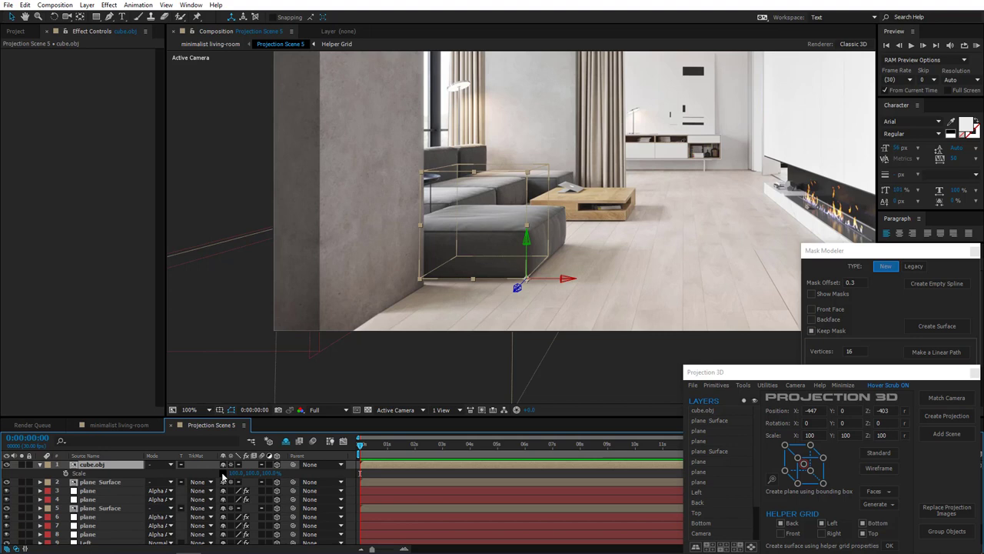
{"action": "left_click_drag", "start_coordinate": [252, 476], "coordinate": [215, 477]}
{"action": "scroll", "coordinate": [535, 279], "scroll_direction": "up", "scroll_amount": 1}
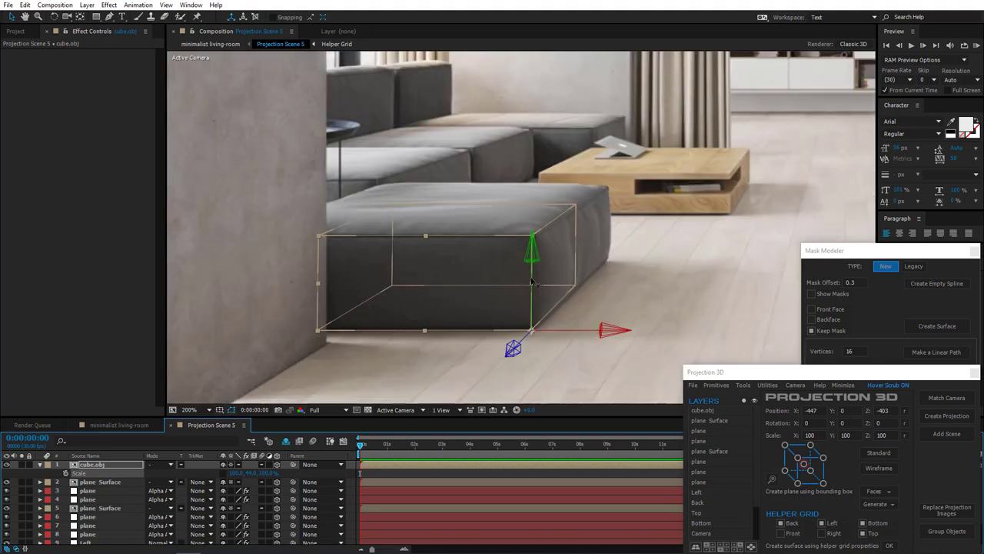
Set the cube's Y Rotation to 1° to align it with the ottoman's front base edge
{"action": "left_click_drag", "start_coordinate": [474, 313], "coordinate": [549, 297]}
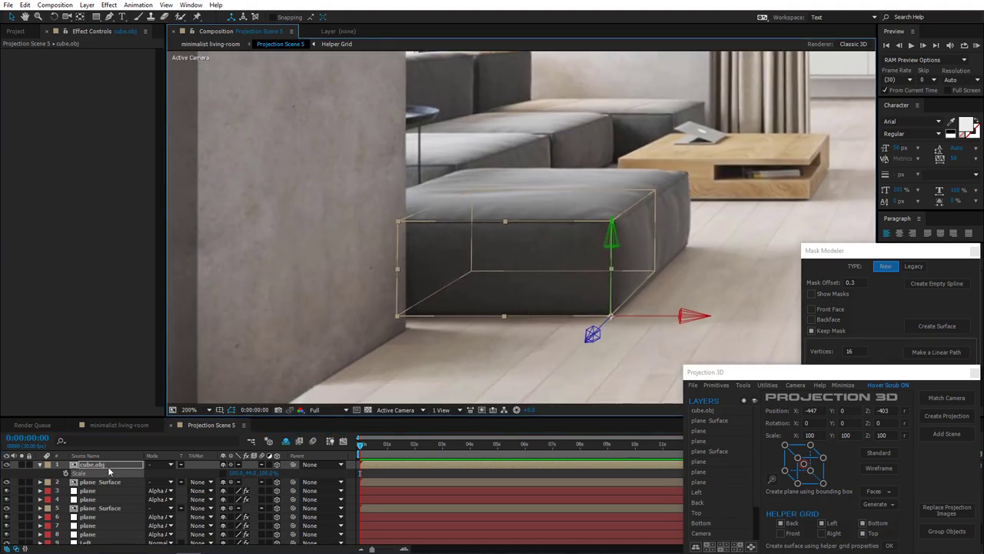
{"action": "key", "text": "r"}
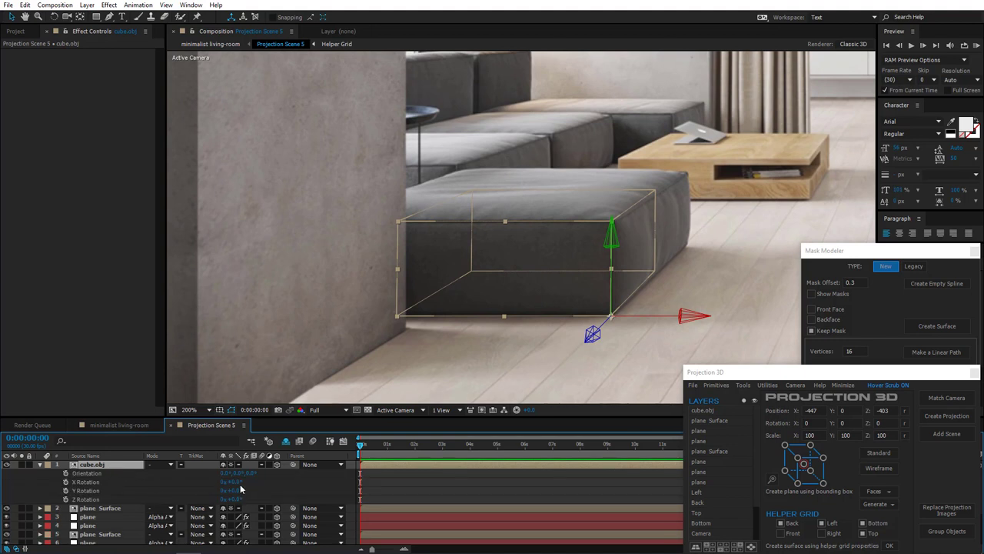
{"action": "left_click_drag", "start_coordinate": [238, 492], "coordinate": [237, 490]}
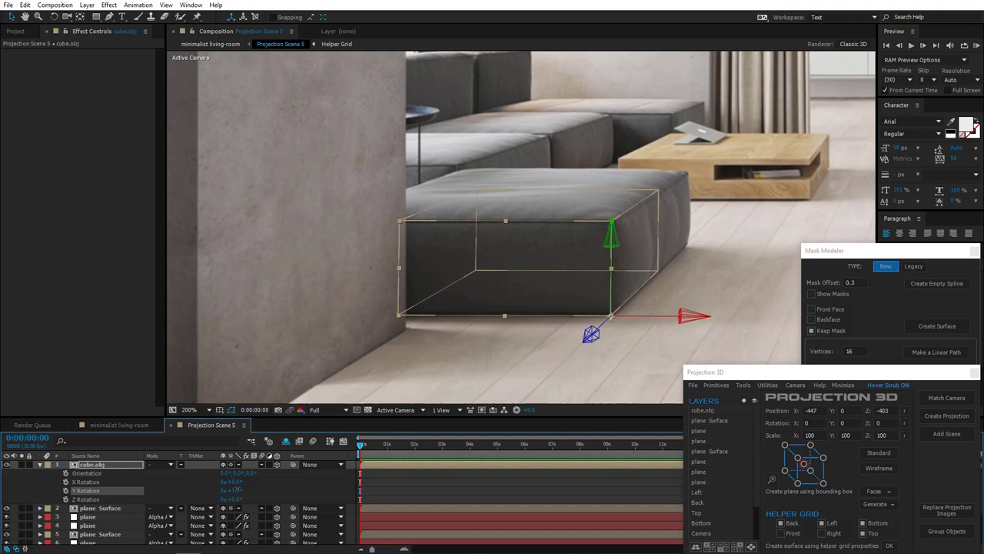
Set the cube's Z scale to 182% to match the ottoman's depth, and increase its X scale so it extends behind the concrete column
{"action": "left_click", "coordinate": [115, 466]}
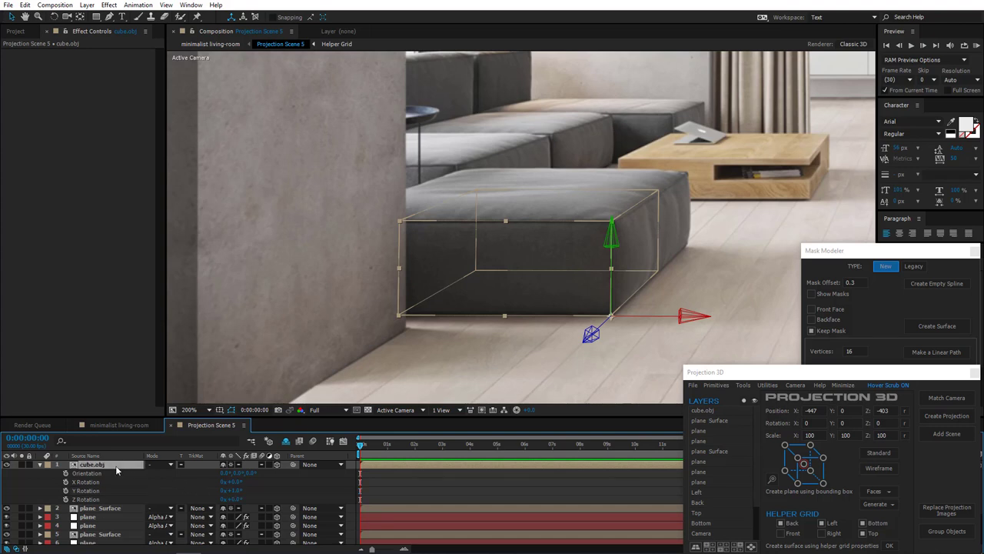
{"action": "key", "text": "s"}
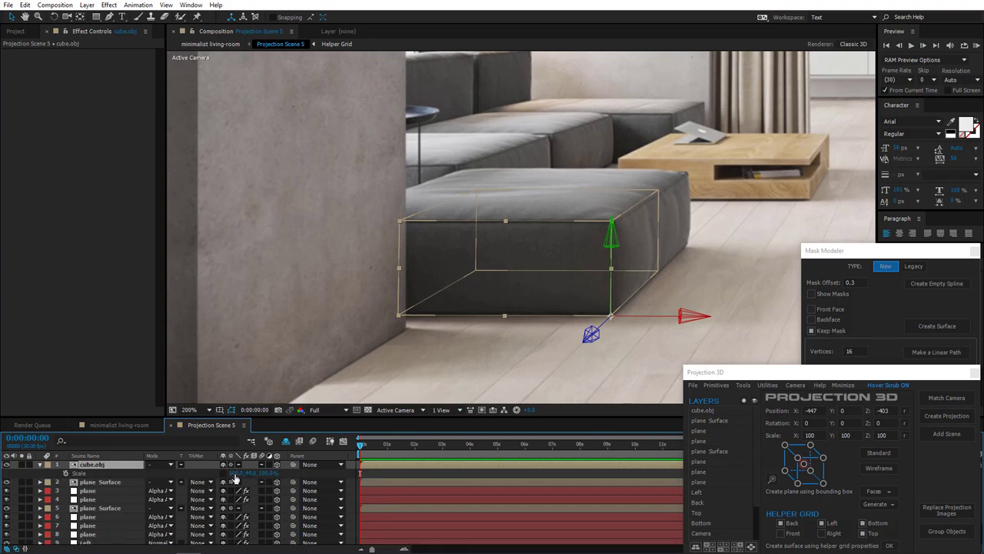
{"action": "left_click_drag", "start_coordinate": [268, 473], "coordinate": [294, 460]}
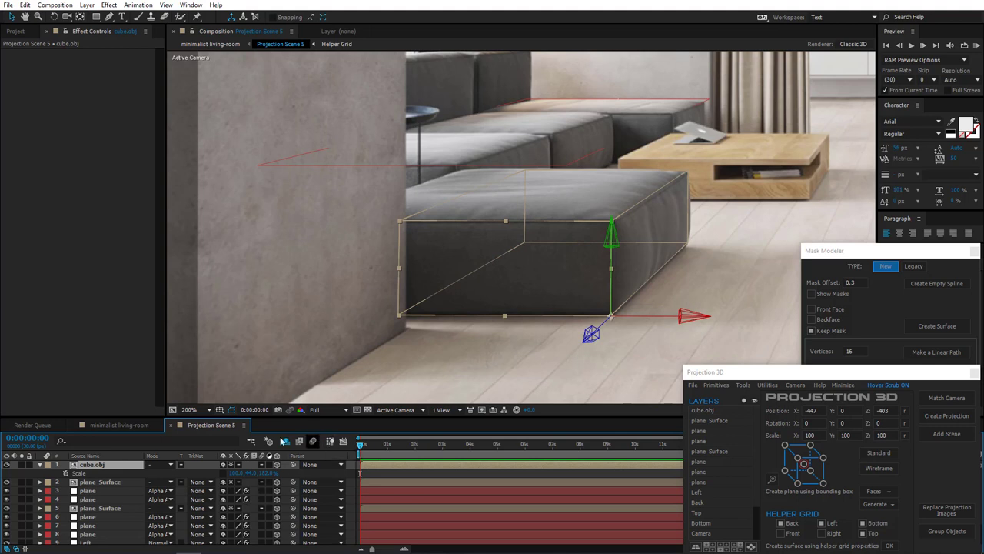
{"action": "left_click_drag", "start_coordinate": [237, 473], "coordinate": [249, 473]}
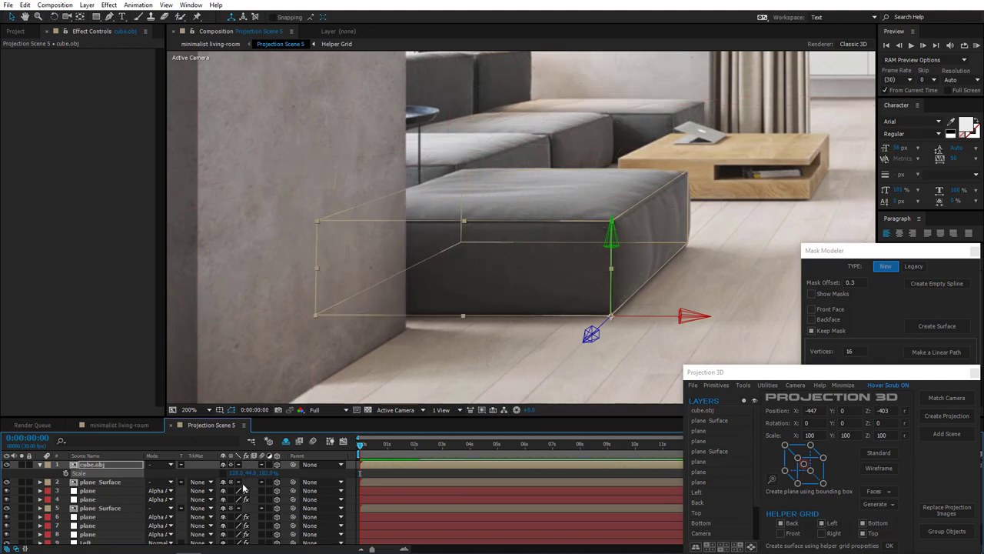
{"action": "left_click", "coordinate": [22, 464]}
{"action": "left_click", "coordinate": [21, 464]}
Place the Bottom layer's Generate Position point at the coffee table's lower front right corner and generate a plane from it
{"action": "scroll", "coordinate": [649, 265], "scroll_direction": "down", "scroll_amount": 2}
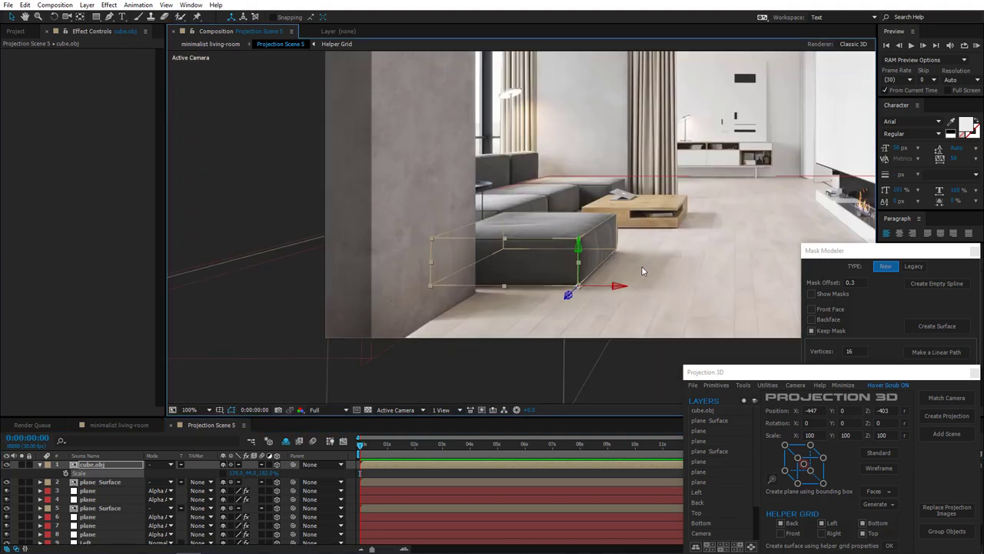
{"action": "scroll", "coordinate": [645, 273], "scroll_direction": "up", "scroll_amount": 2}
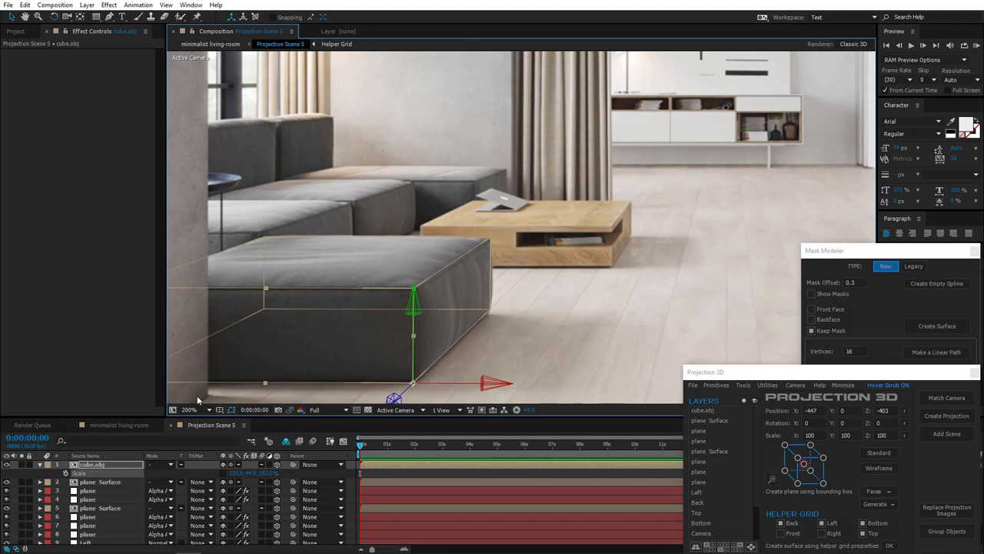
{"action": "scroll", "coordinate": [113, 542], "scroll_direction": "down", "scroll_amount": 2}
{"action": "left_click", "coordinate": [101, 540]}
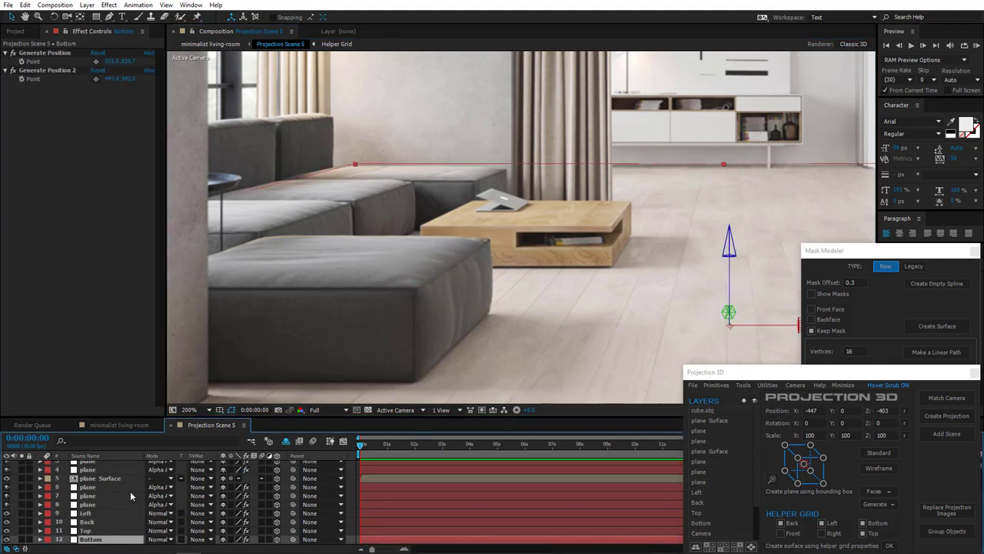
{"action": "left_click", "coordinate": [95, 62]}
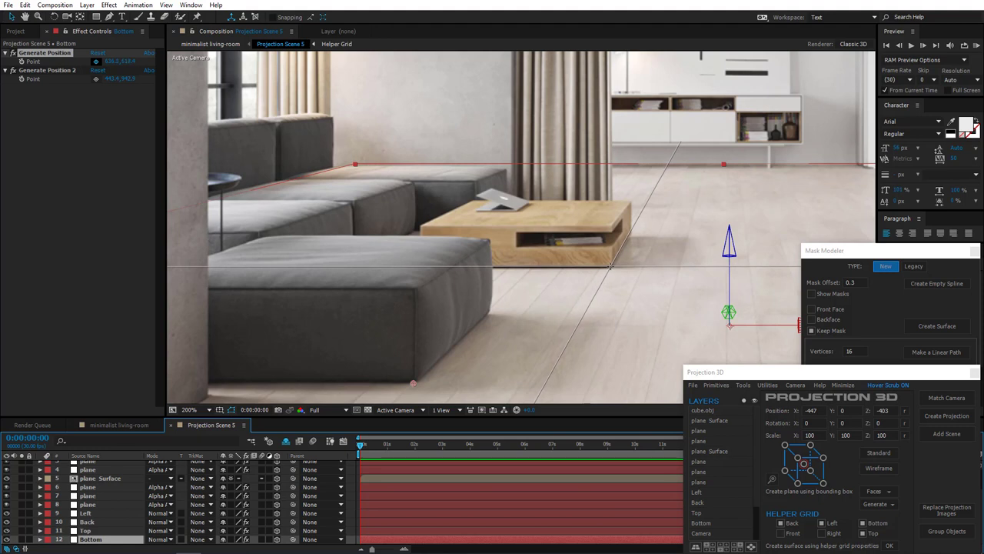
{"action": "left_click", "coordinate": [619, 283]}
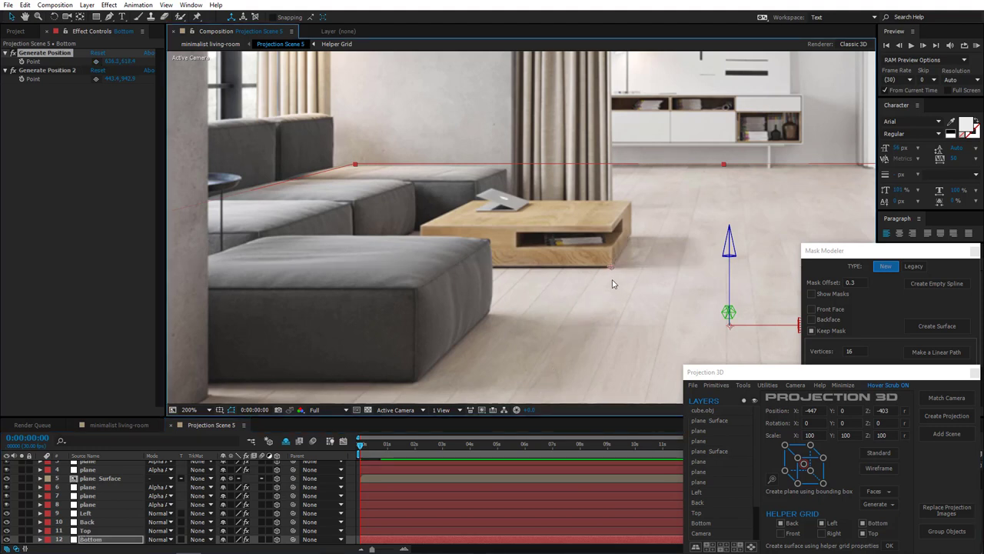
{"action": "left_click", "coordinate": [743, 385]}
{"action": "left_click", "coordinate": [767, 490]}
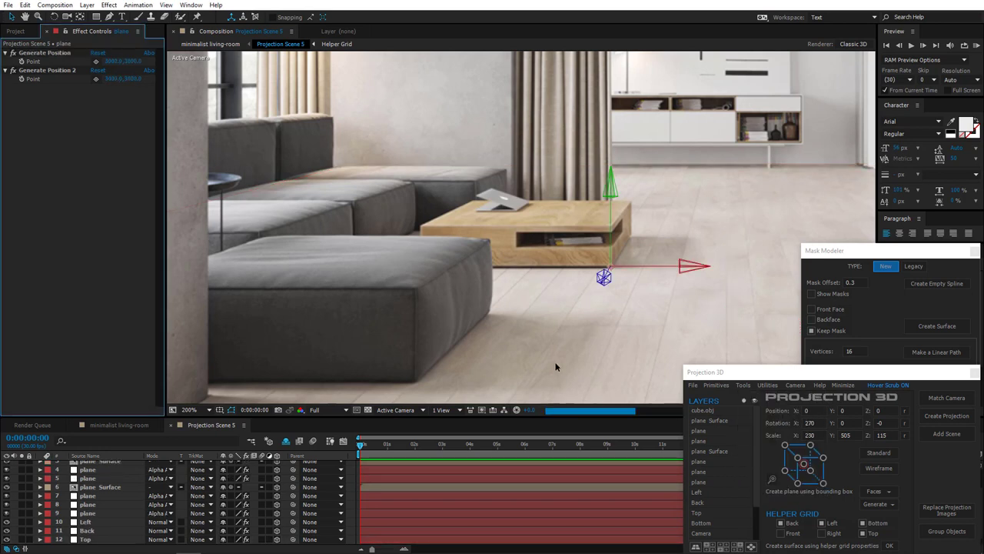
Set the new plane's X Rotation to 90° to lay it flat on the floor
{"action": "scroll", "coordinate": [103, 500], "scroll_direction": "up", "scroll_amount": 2}
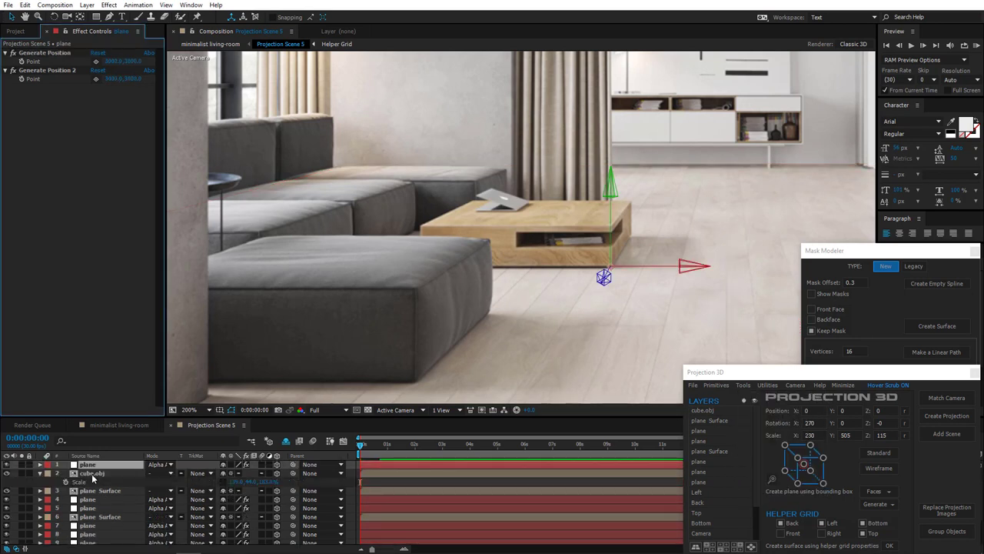
{"action": "key", "text": "r"}
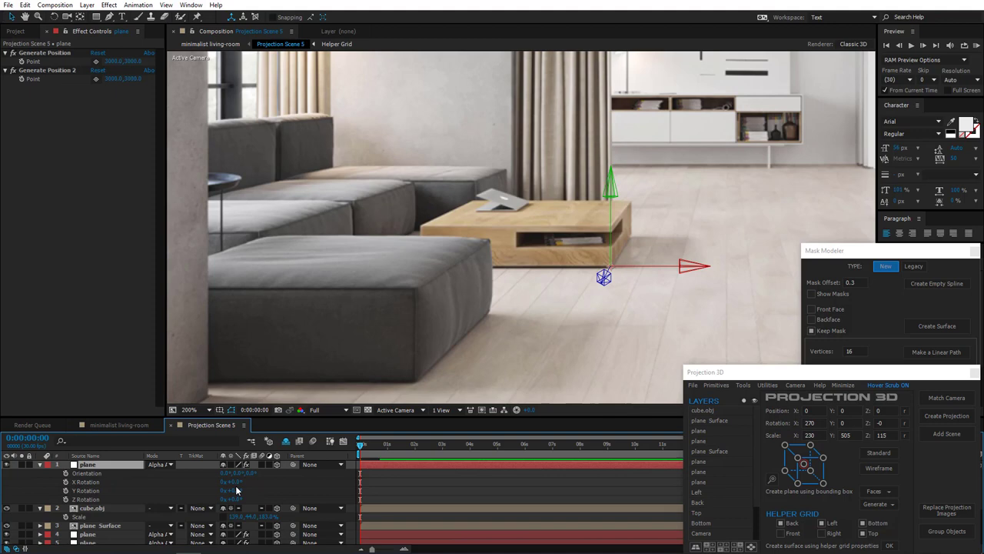
{"action": "left_click", "coordinate": [234, 482]}
{"action": "key", "text": "Return"}
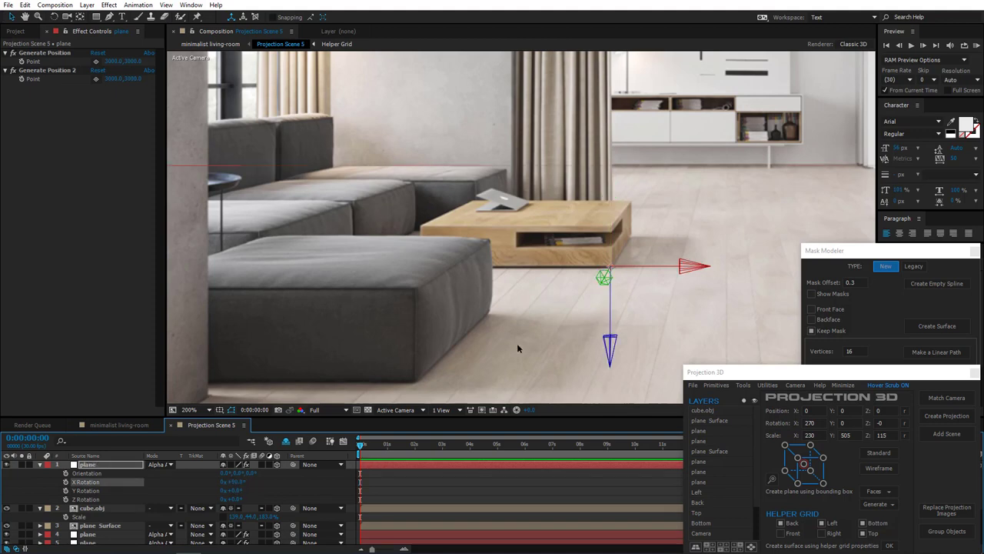
{"action": "scroll", "coordinate": [619, 251], "scroll_direction": "down", "scroll_amount": 8}
{"action": "scroll", "coordinate": [618, 252], "scroll_direction": "up", "scroll_amount": 8}
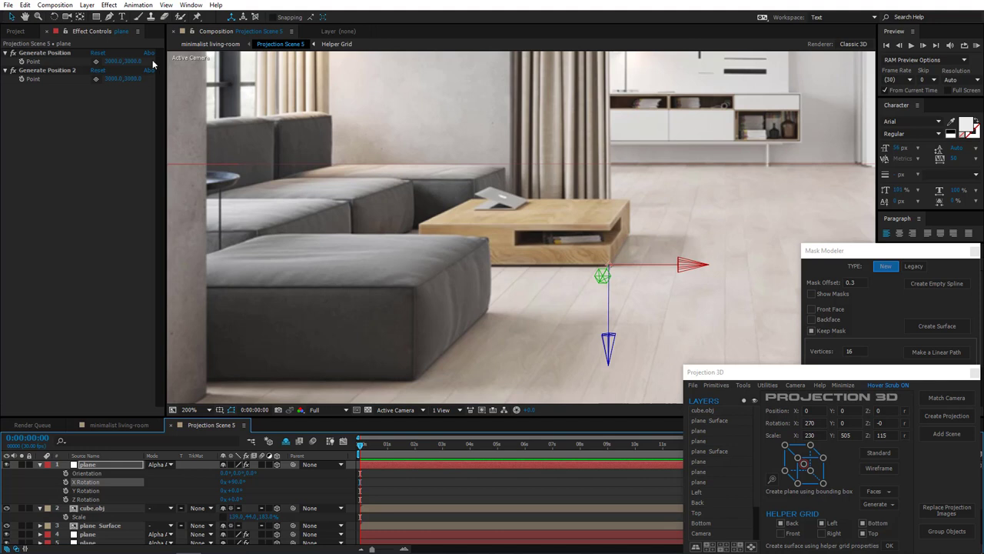
Draw a four-point Pen mask on the plane following the coffee table's base outline, including the part hidden behind the ottoman
{"action": "left_click", "coordinate": [110, 17]}
{"action": "scroll", "coordinate": [618, 261], "scroll_direction": "up", "scroll_amount": 1}
{"action": "left_click_drag", "start_coordinate": [645, 272], "coordinate": [507, 279]}
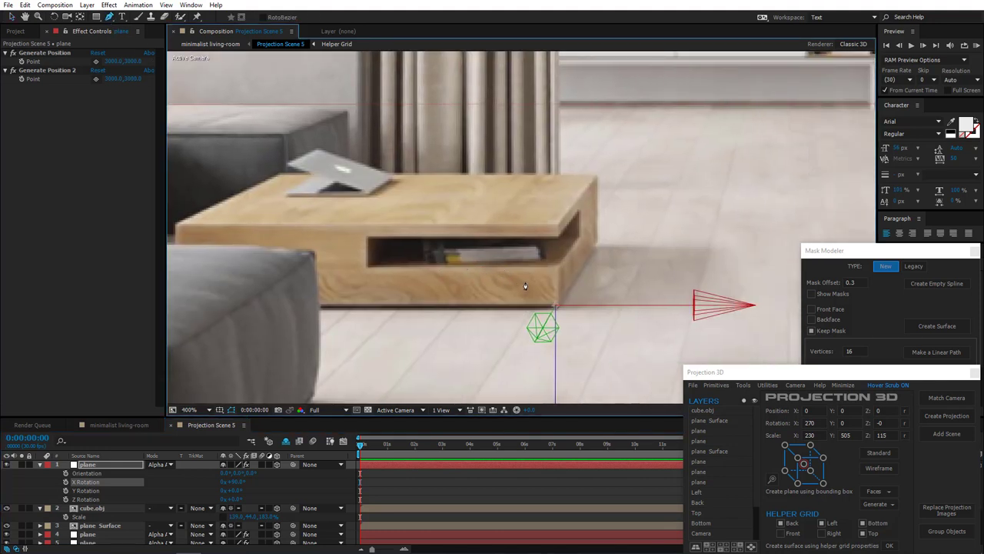
{"action": "left_click", "coordinate": [557, 307]}
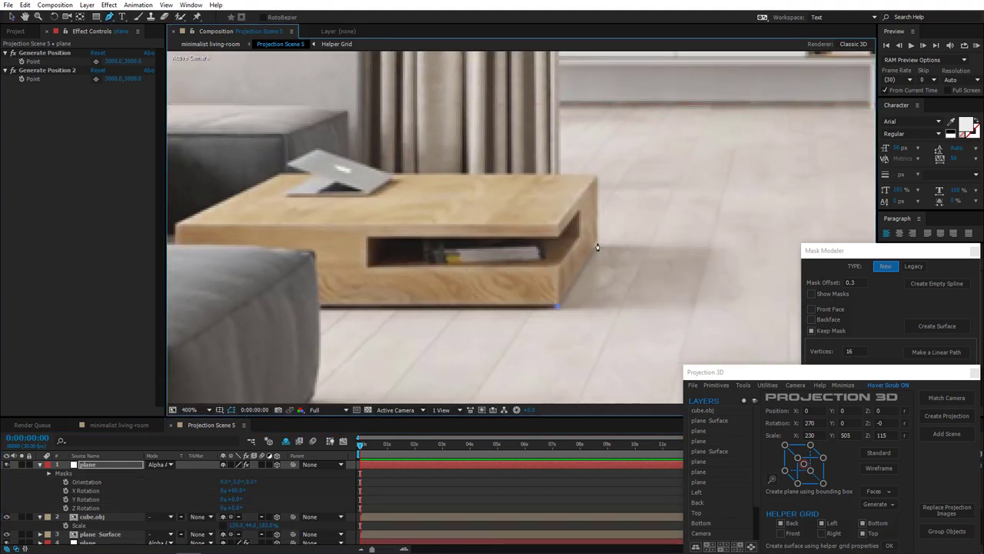
{"action": "left_click", "coordinate": [304, 246]}
{"action": "left_click_drag", "start_coordinate": [221, 278], "coordinate": [364, 232]}
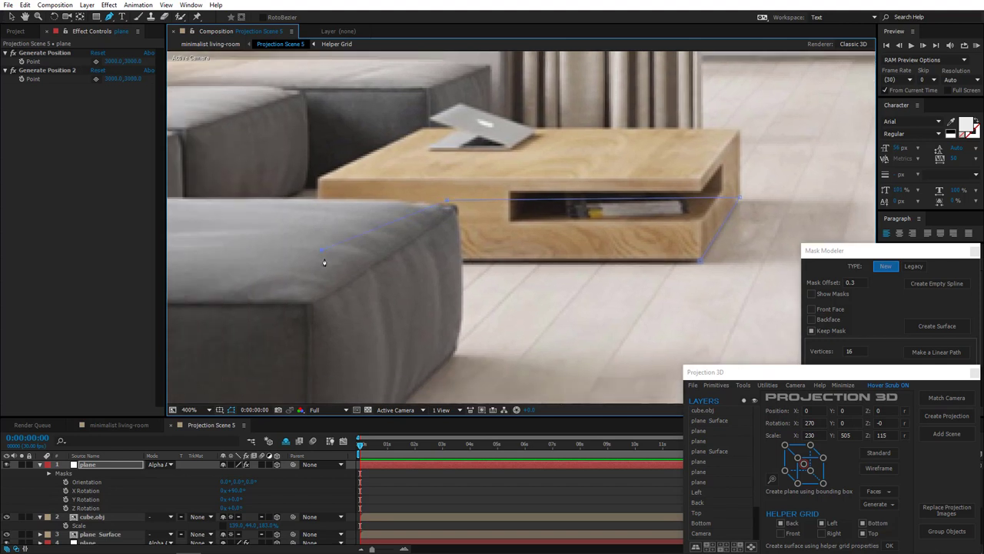
{"action": "left_click_drag", "start_coordinate": [448, 200], "coordinate": [421, 199]}
{"action": "left_click", "coordinate": [304, 257]}
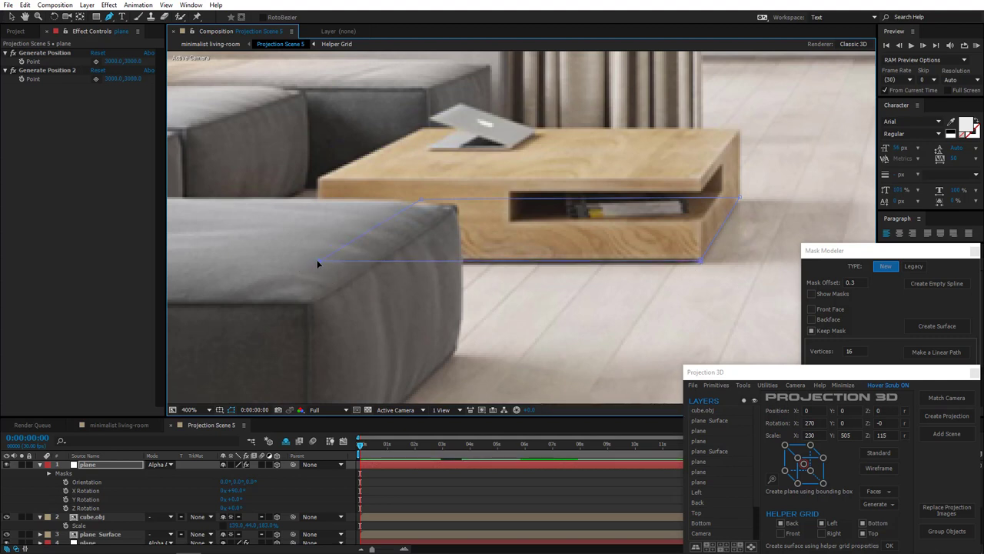
Duplicate the masked plane and raise the copy vertically to the tabletop's height
{"action": "left_click", "coordinate": [114, 464]}
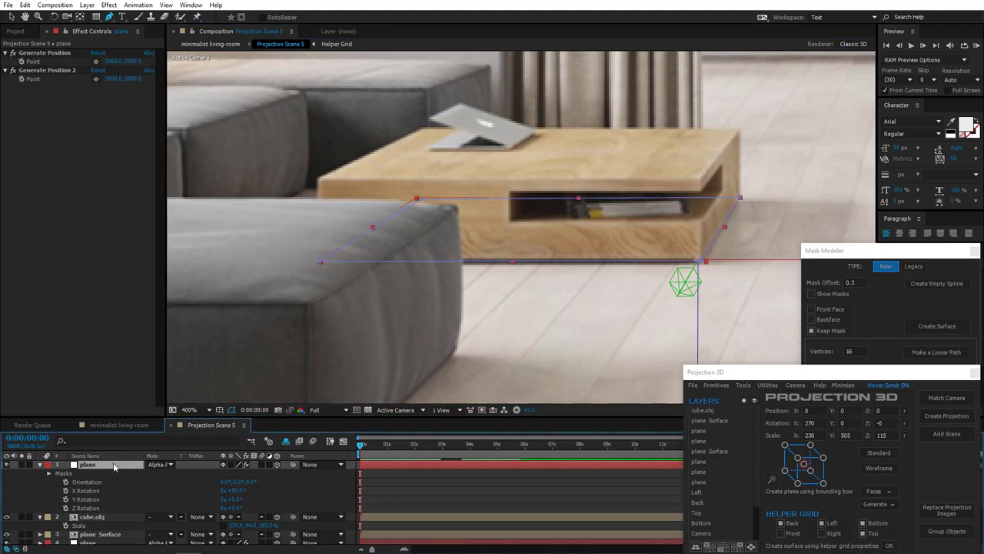
{"action": "key", "text": "ctrl+d"}
{"action": "key", "text": "v"}
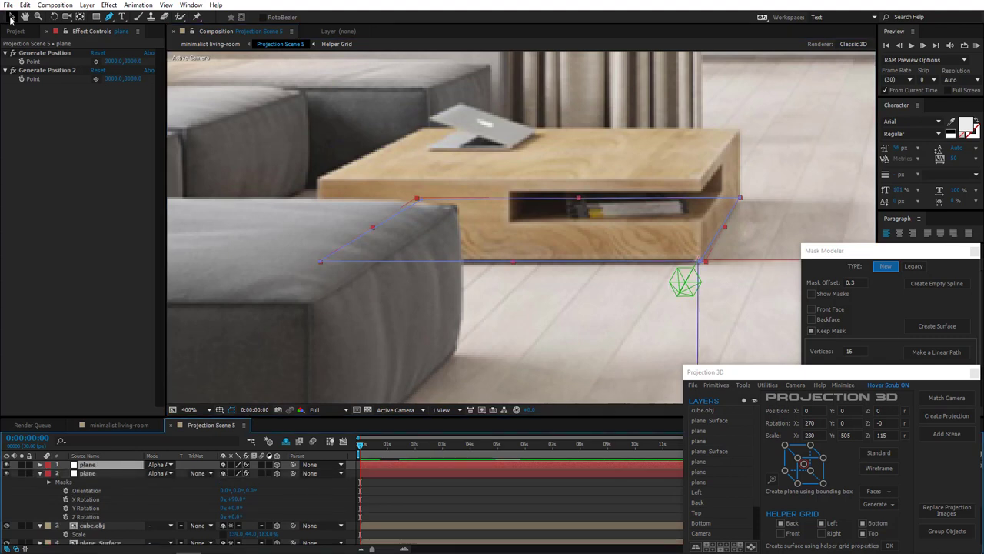
{"action": "left_click_drag", "start_coordinate": [700, 307], "coordinate": [720, 122]}
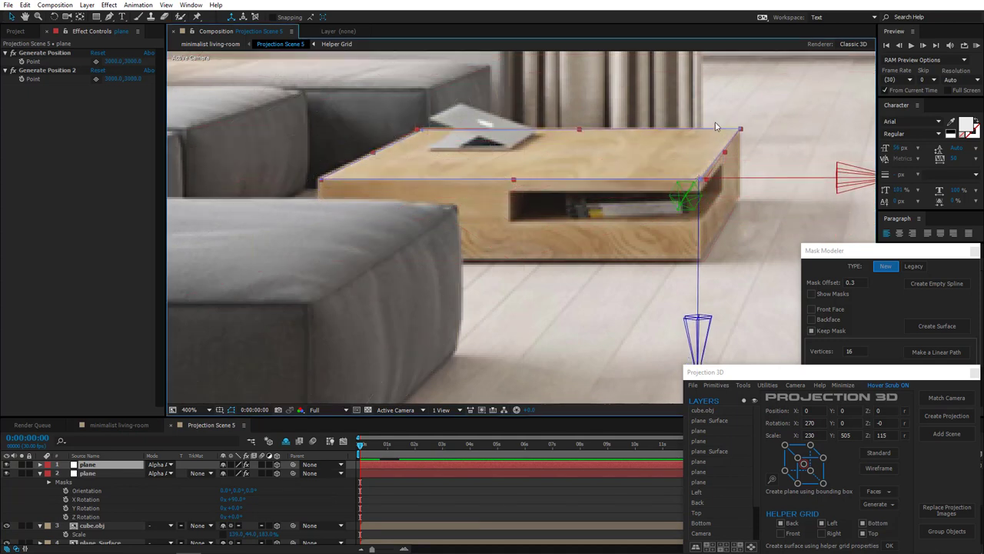
Hide the duplicated plane and fine-tune its mask corners against the tabletop's corners
{"action": "left_click", "coordinate": [7, 464]}
{"action": "scroll", "coordinate": [735, 134], "scroll_direction": "up", "scroll_amount": 3}
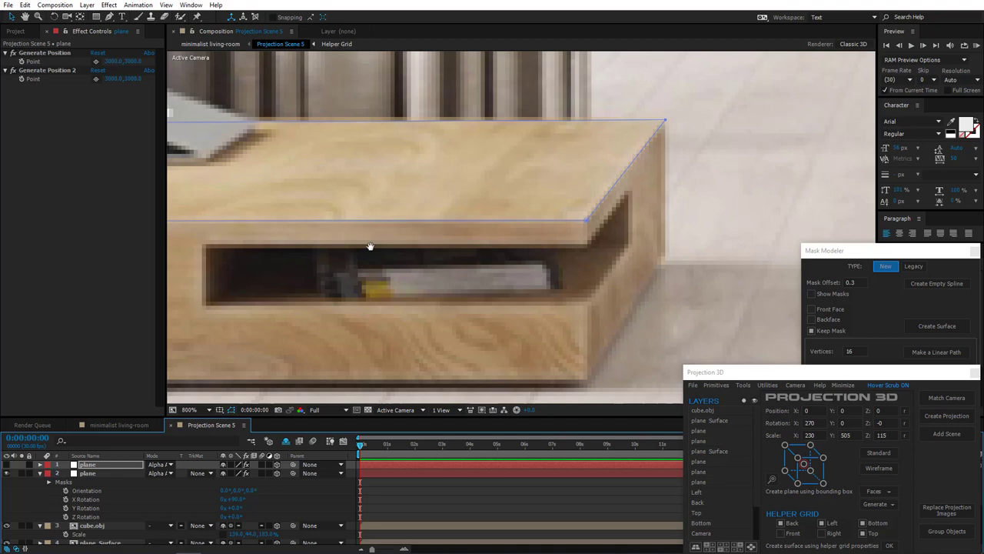
{"action": "left_click_drag", "start_coordinate": [589, 145], "coordinate": [589, 146]}
{"action": "left_click_drag", "start_coordinate": [269, 165], "coordinate": [651, 203]}
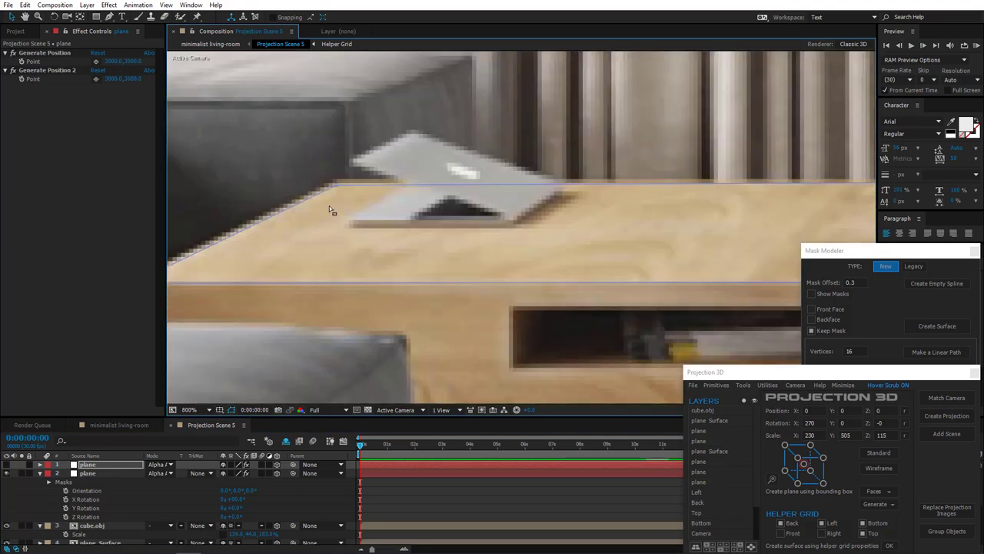
{"action": "scroll", "coordinate": [369, 204], "scroll_direction": "left", "scroll_amount": 5}
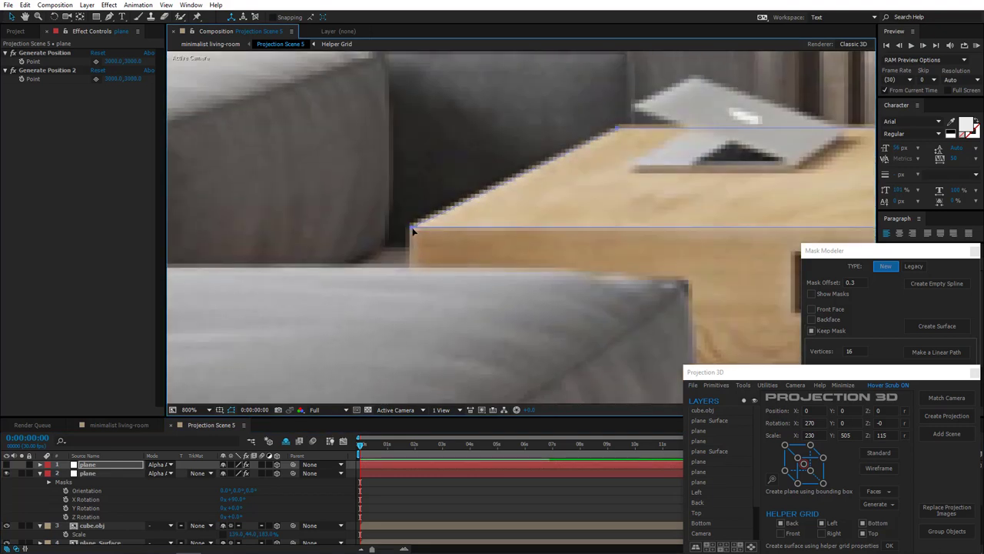
Create a Mask Modeler surface from the coffee table's base and top planes
{"action": "left_click", "coordinate": [40, 472]}
{"action": "left_click", "coordinate": [97, 473], "text": "ctrl"}
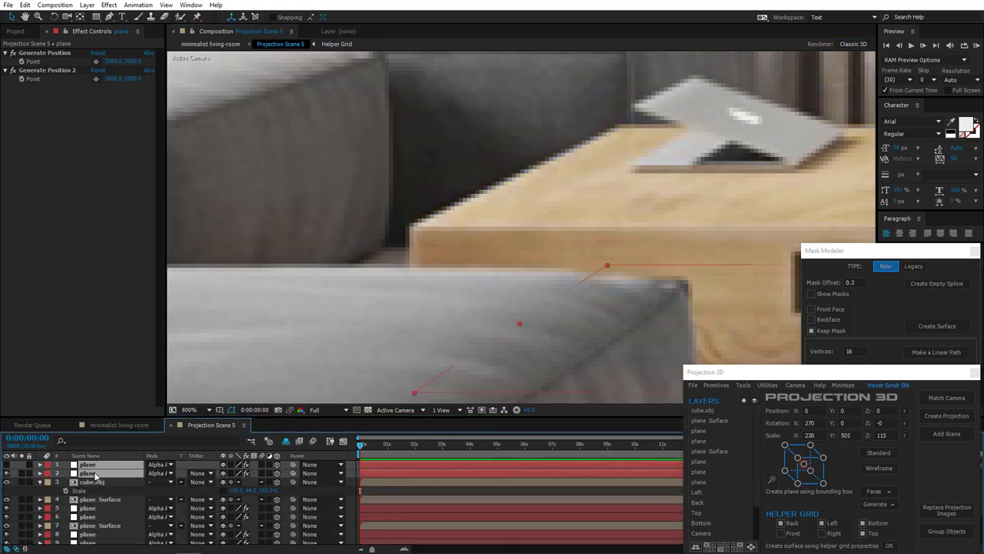
{"action": "left_click", "coordinate": [937, 326]}
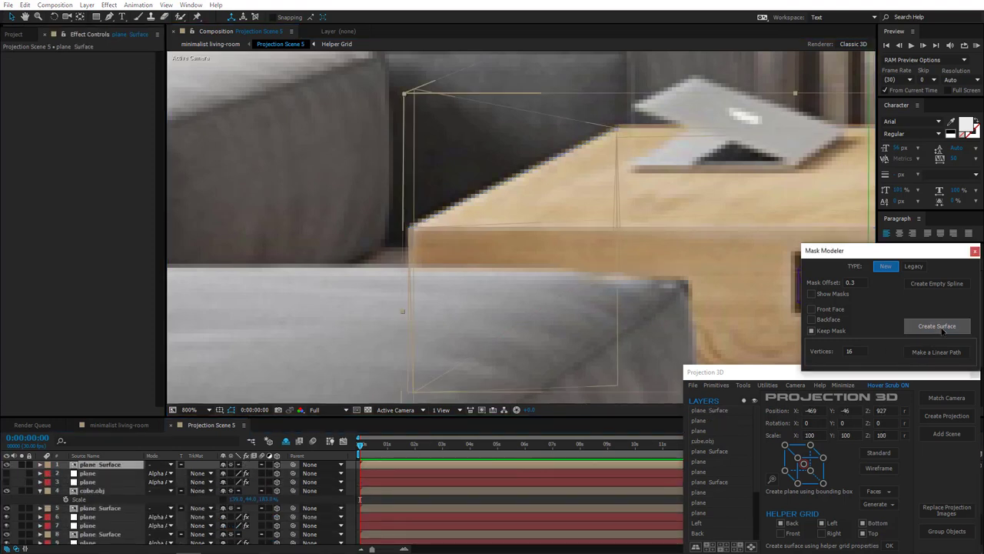
{"action": "scroll", "coordinate": [547, 233], "scroll_direction": "down", "scroll_amount": 1}
{"action": "scroll", "coordinate": [547, 232], "scroll_direction": "down", "scroll_amount": 1}
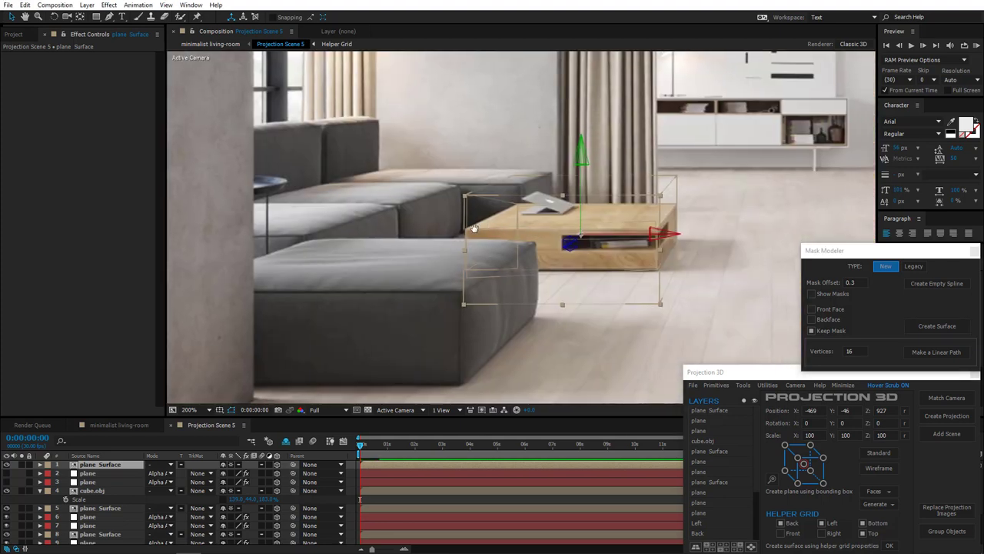
Delete the coffee table's base plane, then show and select the tabletop plane
{"action": "left_click", "coordinate": [90, 482]}
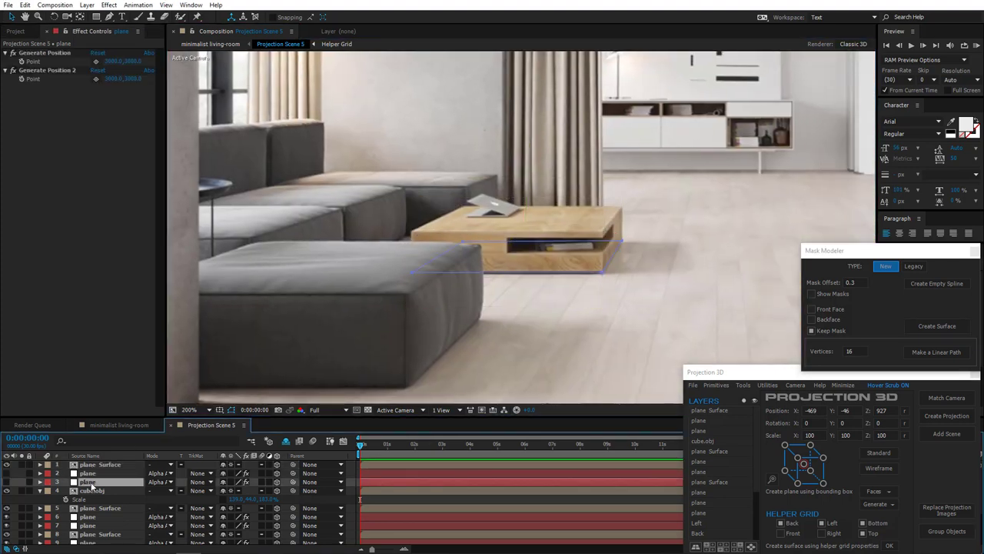
{"action": "key", "text": "Delete"}
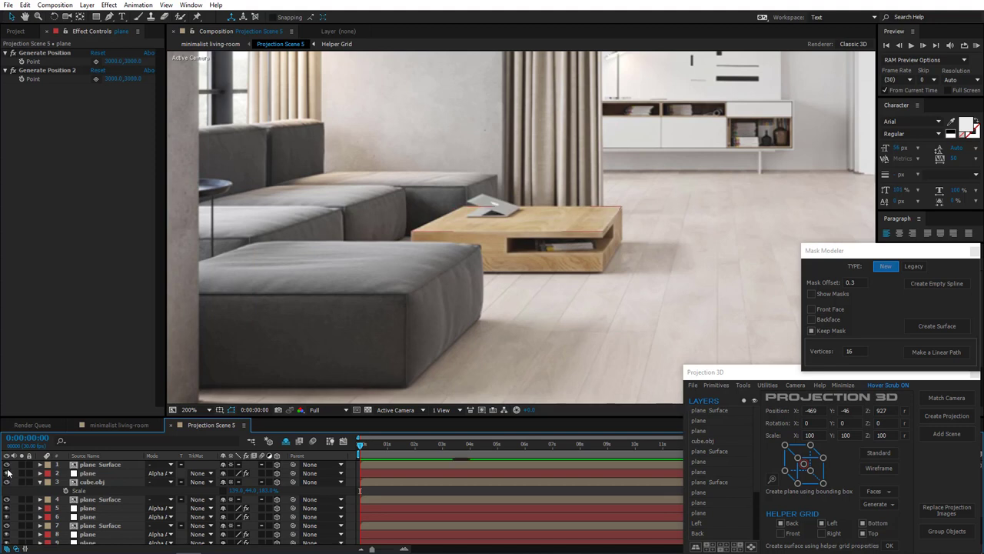
{"action": "left_click", "coordinate": [95, 475]}
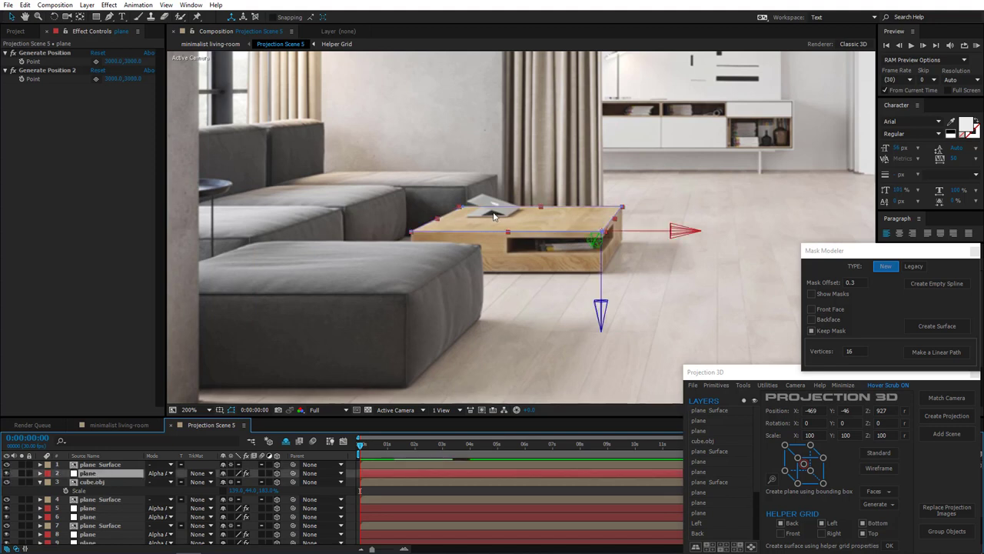
Place the tabletop plane's Generate Position point at the laptop base's front right corner and generate a plane from it
{"action": "scroll", "coordinate": [406, 187], "scroll_direction": "up", "scroll_amount": 2}
{"action": "scroll", "coordinate": [593, 241], "scroll_direction": "up", "scroll_amount": 1}
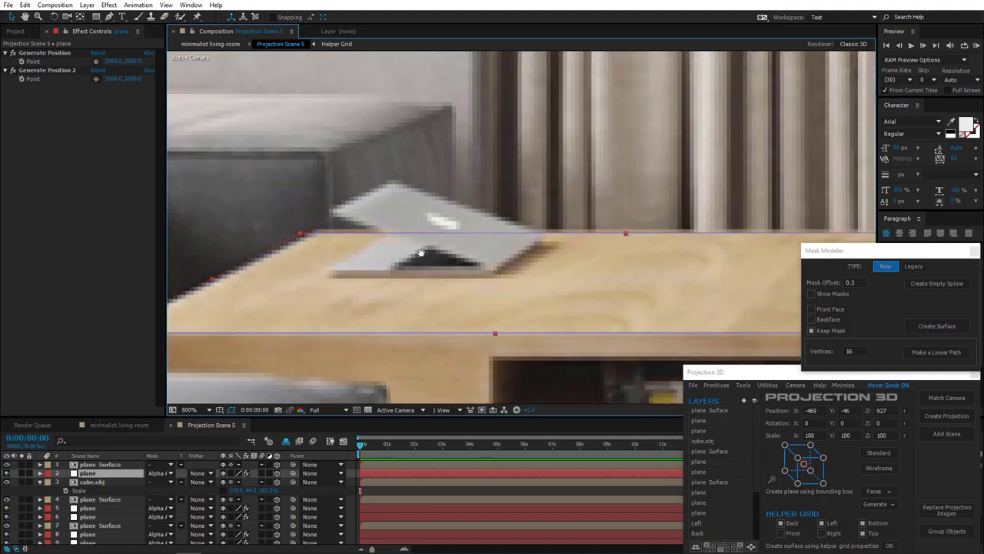
{"action": "left_click", "coordinate": [96, 61]}
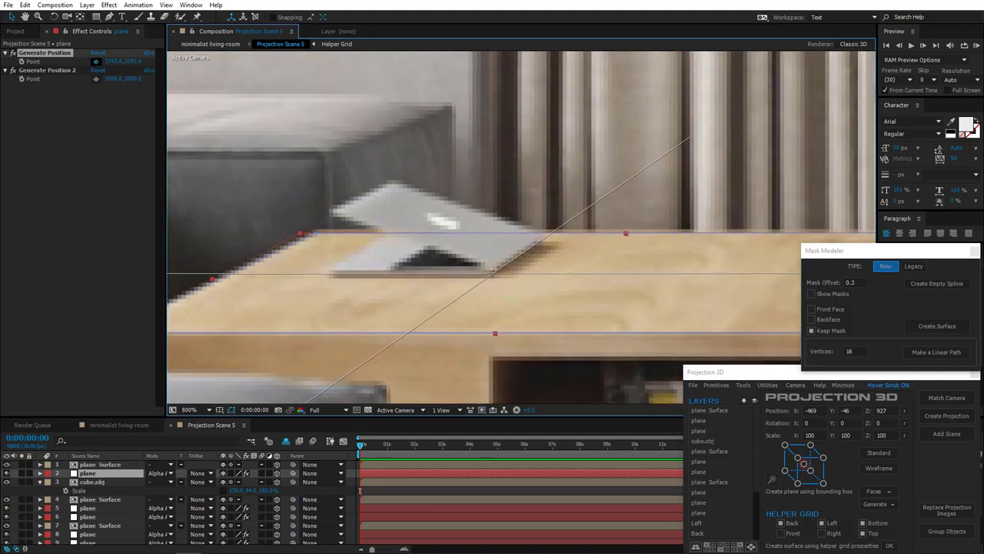
{"action": "left_click", "coordinate": [494, 273]}
{"action": "left_click", "coordinate": [743, 384]}
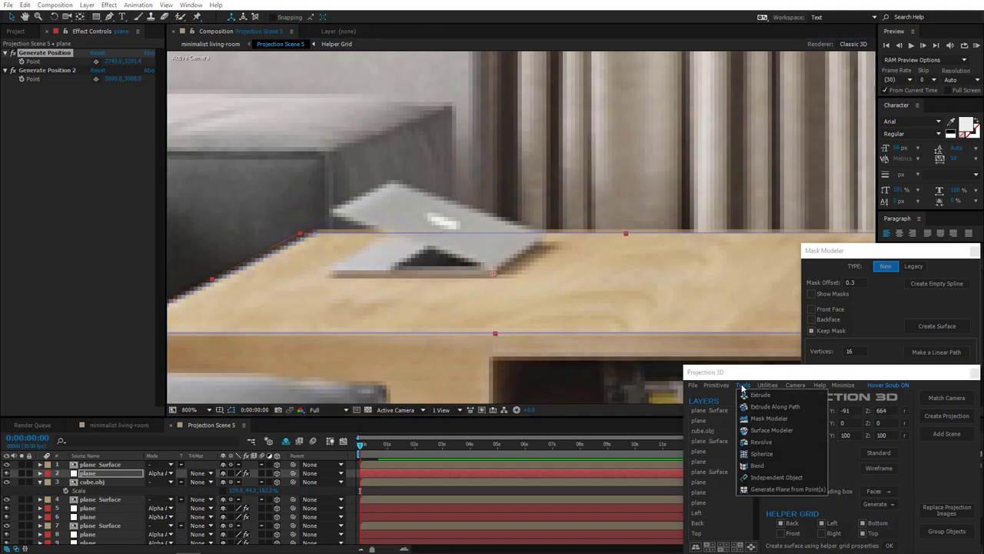
Generate a new plane at the laptop's base corner and set its X Rotation to 90°
{"action": "left_click", "coordinate": [755, 475]}
{"action": "scroll", "coordinate": [579, 260], "scroll_direction": "down", "scroll_amount": 8}
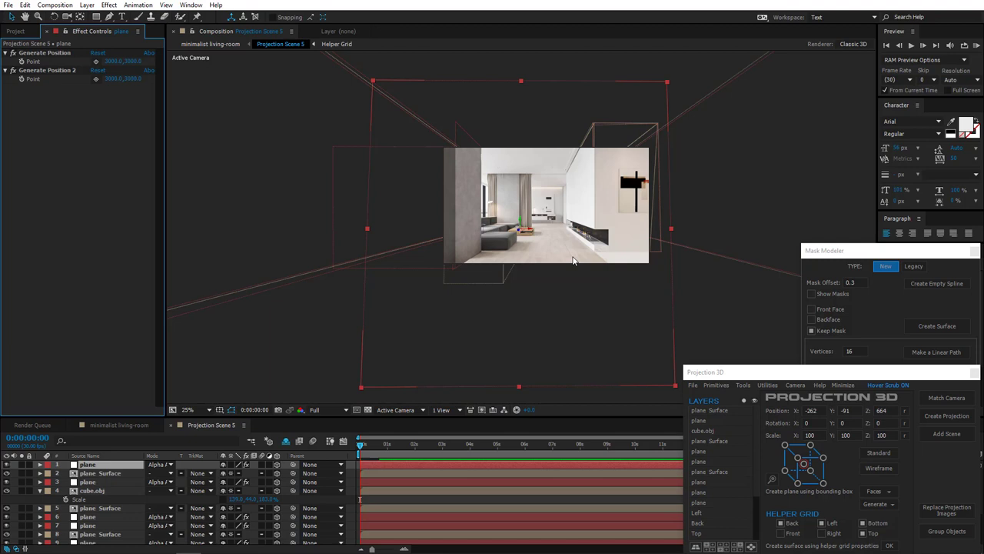
{"action": "key", "text": "period"}
{"action": "key", "text": "r"}
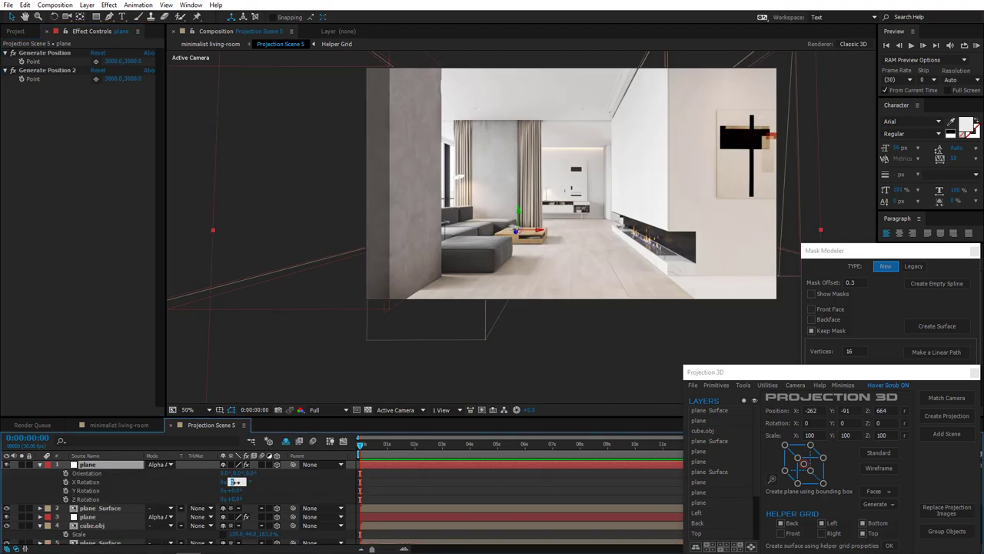
{"action": "scroll", "coordinate": [564, 305], "scroll_direction": "down", "scroll_amount": 2}
{"action": "scroll", "coordinate": [567, 290], "scroll_direction": "up", "scroll_amount": 1}
{"action": "key", "text": "Return"}
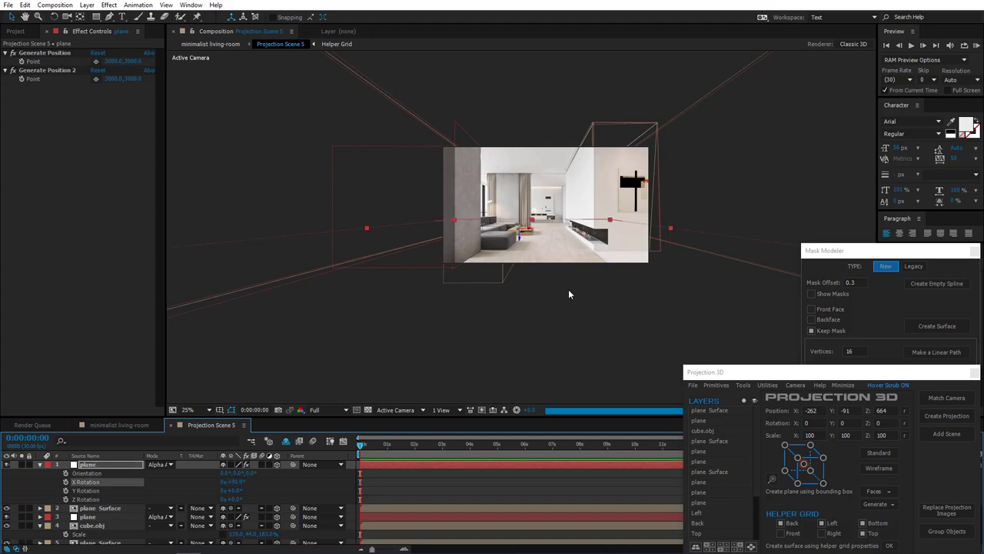
Rotate the new plane's Z orientation to about 18.4° so it follows the laptop's angle on the coffee table
{"action": "key", "text": "period"}
{"action": "key", "text": "period"}
{"action": "key", "text": "period"}
{"action": "key", "text": "period"}
{"action": "key", "text": "period"}
{"action": "key", "text": "period"}
{"action": "key", "text": "period"}
{"action": "key", "text": "period"}
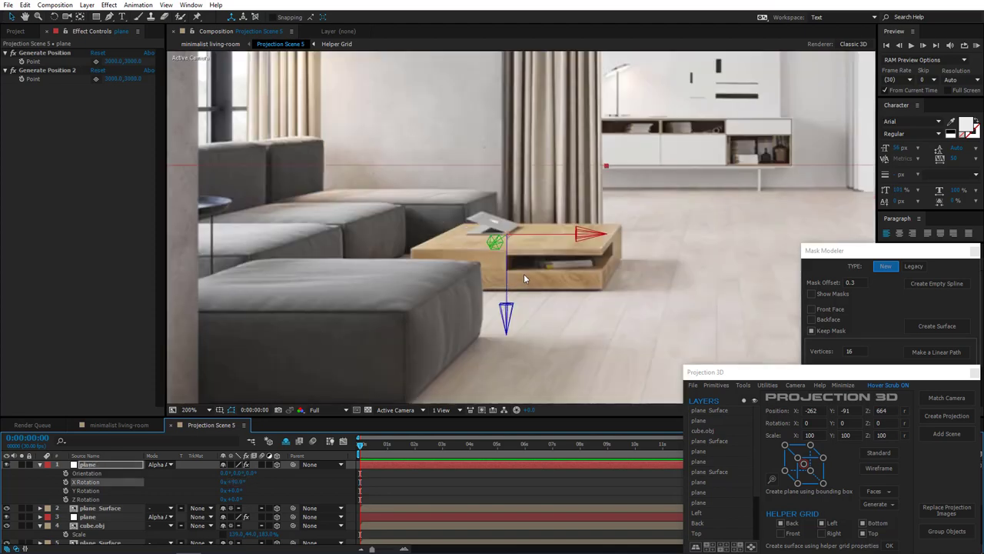
{"action": "key", "text": "period"}
{"action": "key", "text": "g"}
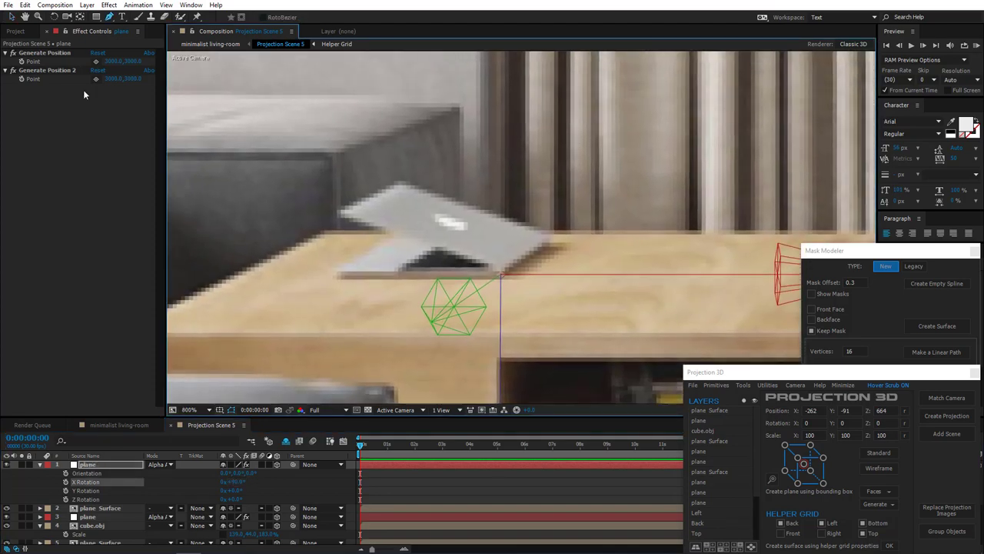
{"action": "left_click", "coordinate": [54, 16]}
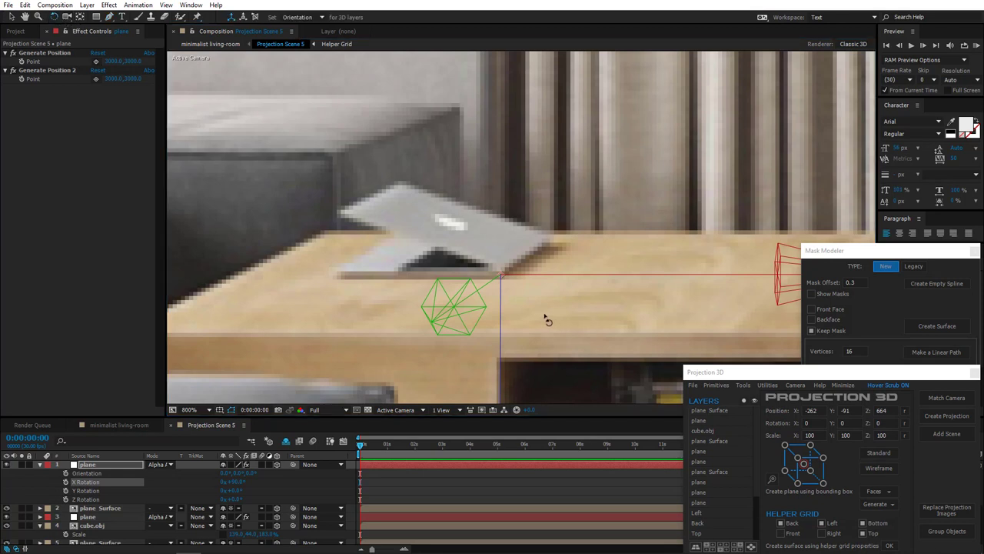
{"action": "left_click_drag", "start_coordinate": [496, 281], "coordinate": [559, 332]}
{"action": "key", "text": "comma"}
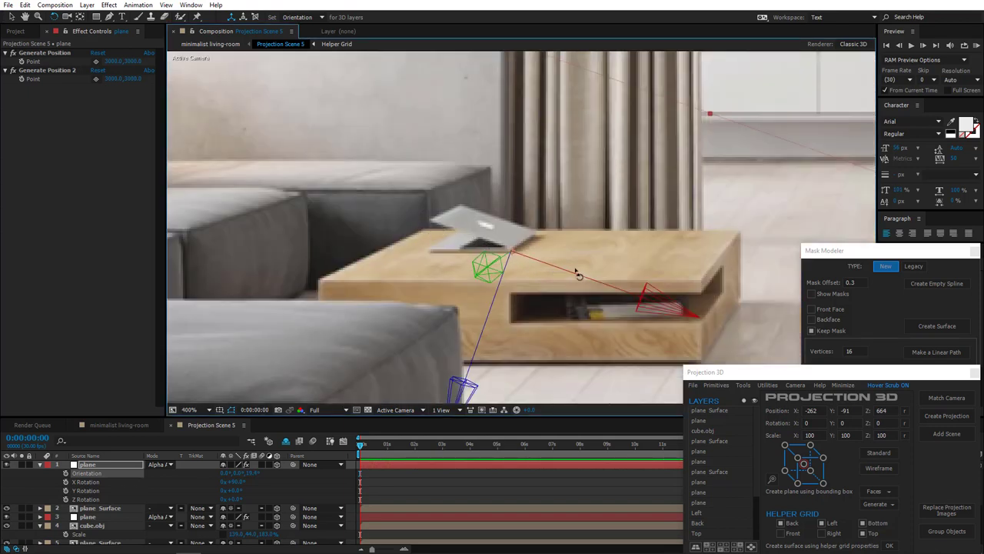
{"action": "scroll", "coordinate": [527, 220], "scroll_direction": "down", "scroll_amount": 2}
{"action": "scroll", "coordinate": [527, 219], "scroll_direction": "up", "scroll_amount": 1}
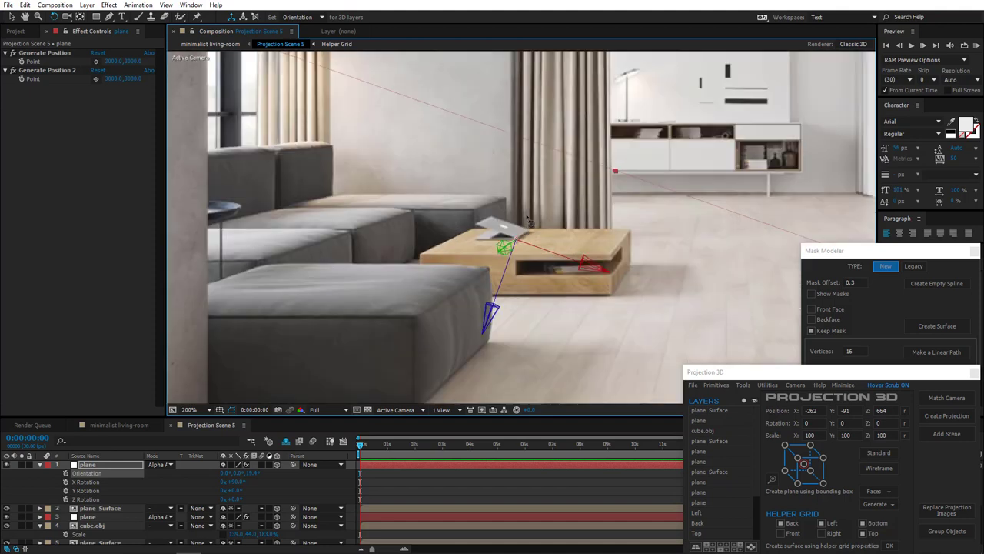
{"action": "scroll", "coordinate": [528, 220], "scroll_direction": "down", "scroll_amount": 4}
{"action": "scroll", "coordinate": [531, 219], "scroll_direction": "up", "scroll_amount": 5}
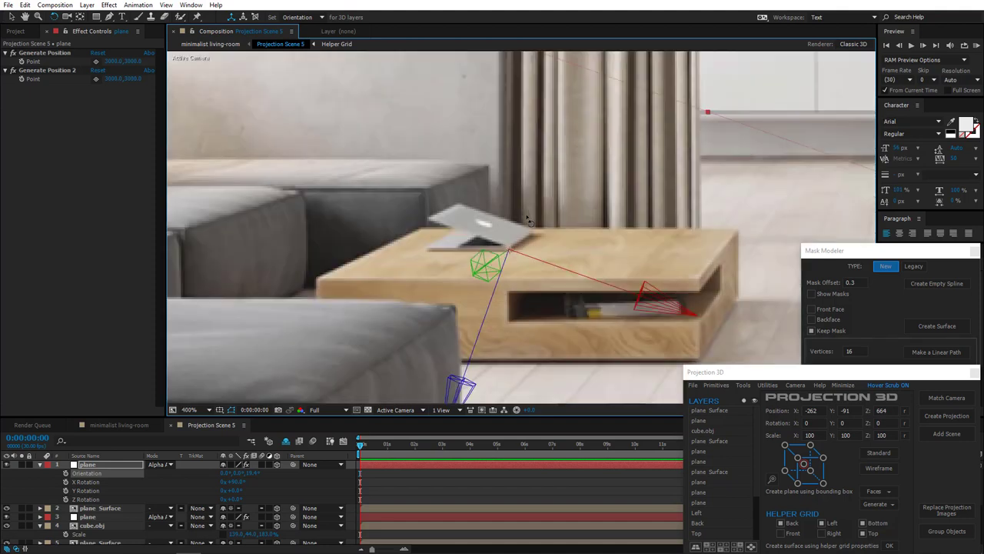
Draw a closed Pen mask on the new plane around the laptop, starting from its base corner
{"action": "scroll", "coordinate": [525, 223], "scroll_direction": "up", "scroll_amount": 1}
{"action": "left_click", "coordinate": [109, 16]}
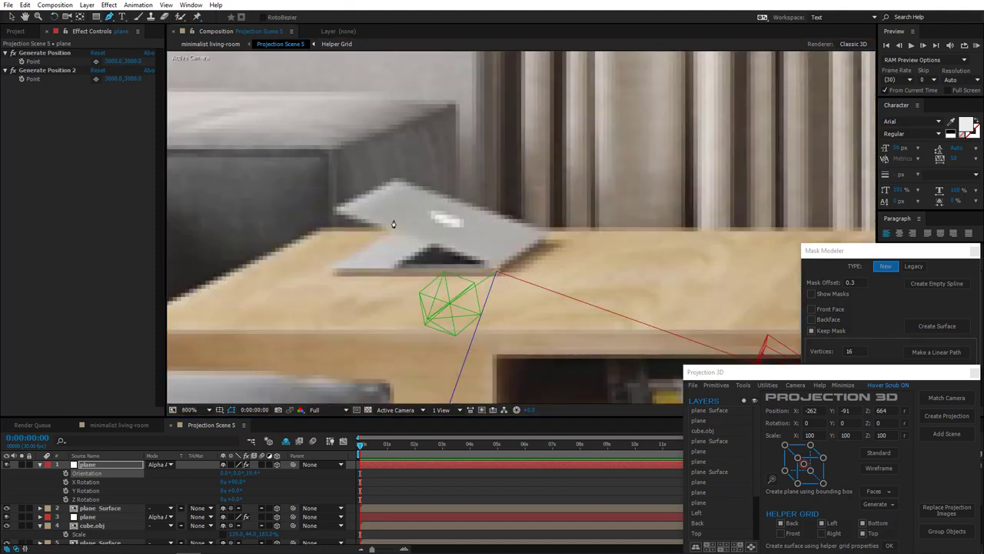
{"action": "left_click", "coordinate": [498, 271]}
{"action": "left_click", "coordinate": [543, 235]}
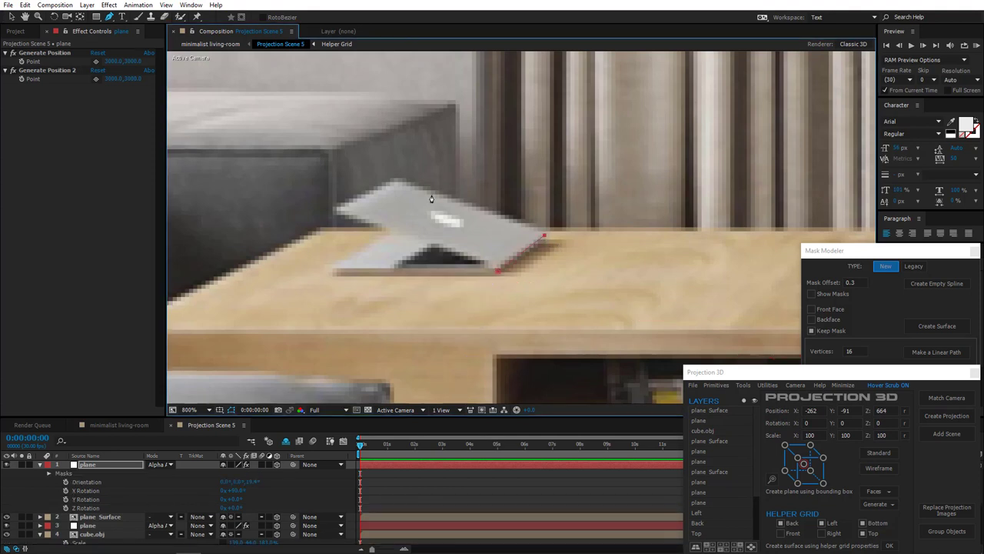
{"action": "left_click", "coordinate": [396, 178]}
{"action": "left_click", "coordinate": [497, 271]}
{"action": "scroll", "coordinate": [526, 265], "scroll_direction": "down", "scroll_amount": 2}
{"action": "scroll", "coordinate": [516, 271], "scroll_direction": "down", "scroll_amount": 3}
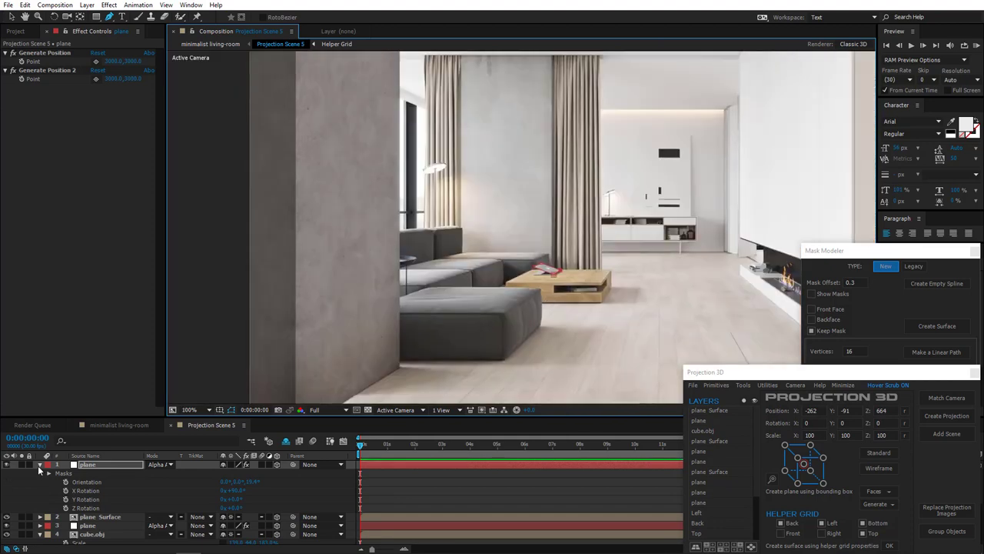
Select the plane of the sofa's seats and open the Surface Modeler in place of the Mask Modeler
{"action": "left_click", "coordinate": [40, 465]}
{"action": "left_click", "coordinate": [90, 517]}
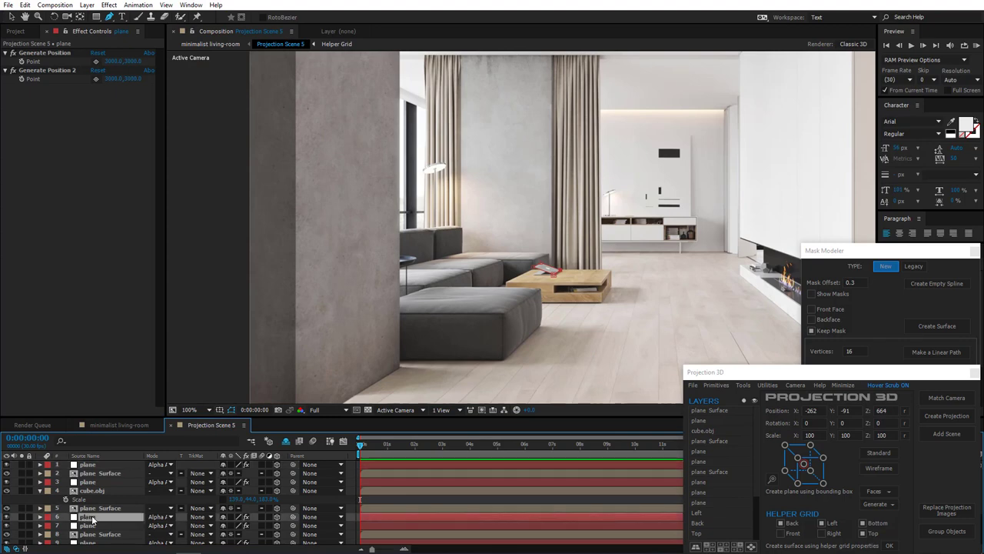
{"action": "scroll", "coordinate": [462, 299], "scroll_direction": "up", "scroll_amount": 5}
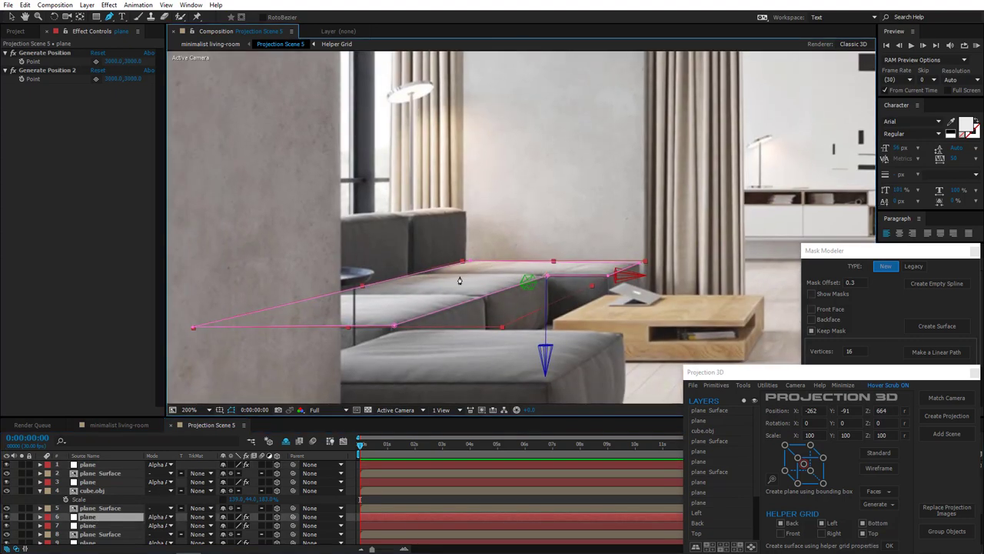
{"action": "scroll", "coordinate": [490, 292], "scroll_direction": "up", "scroll_amount": 2}
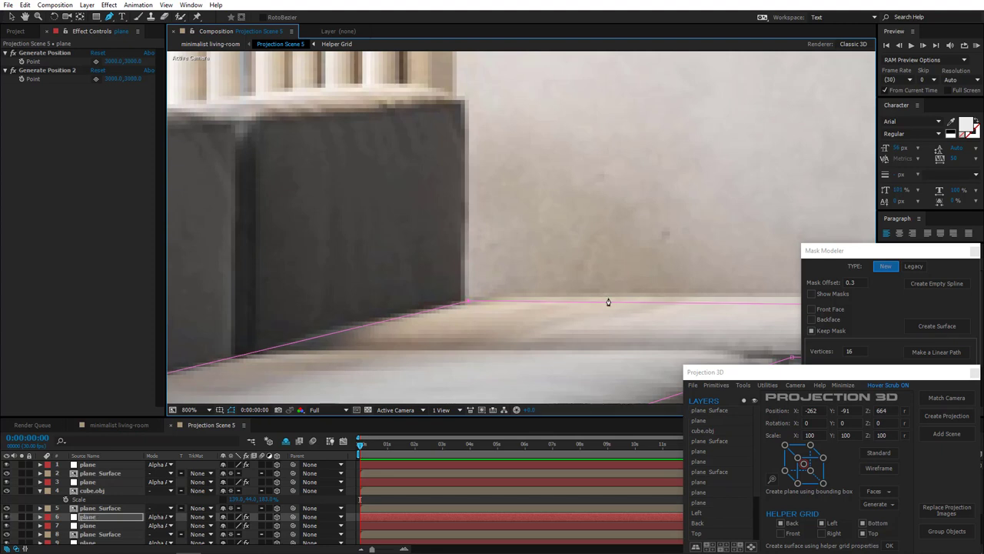
{"action": "scroll", "coordinate": [607, 302], "scroll_direction": "down", "scroll_amount": 2}
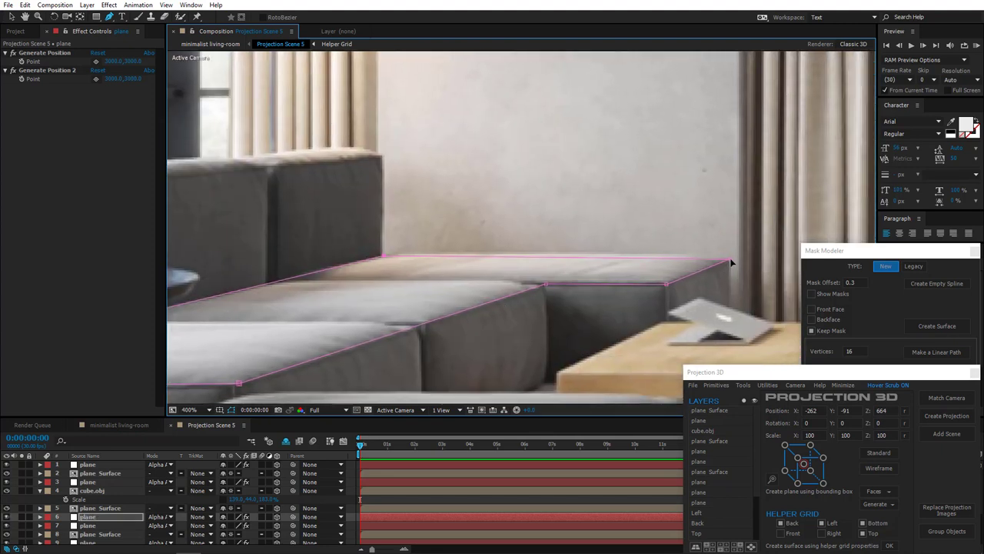
{"action": "scroll", "coordinate": [451, 309], "scroll_direction": "down", "scroll_amount": 2}
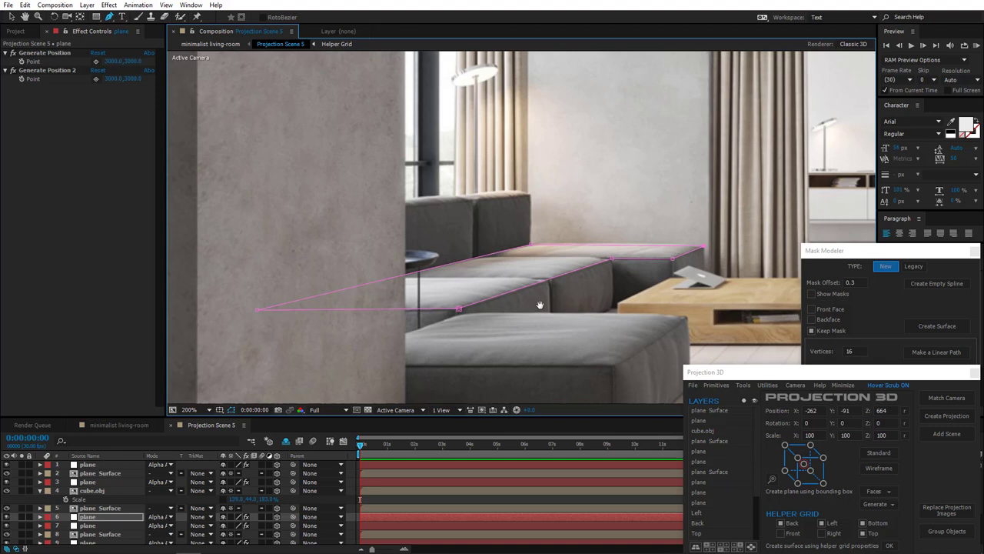
{"action": "left_click_drag", "start_coordinate": [540, 304], "coordinate": [553, 307]}
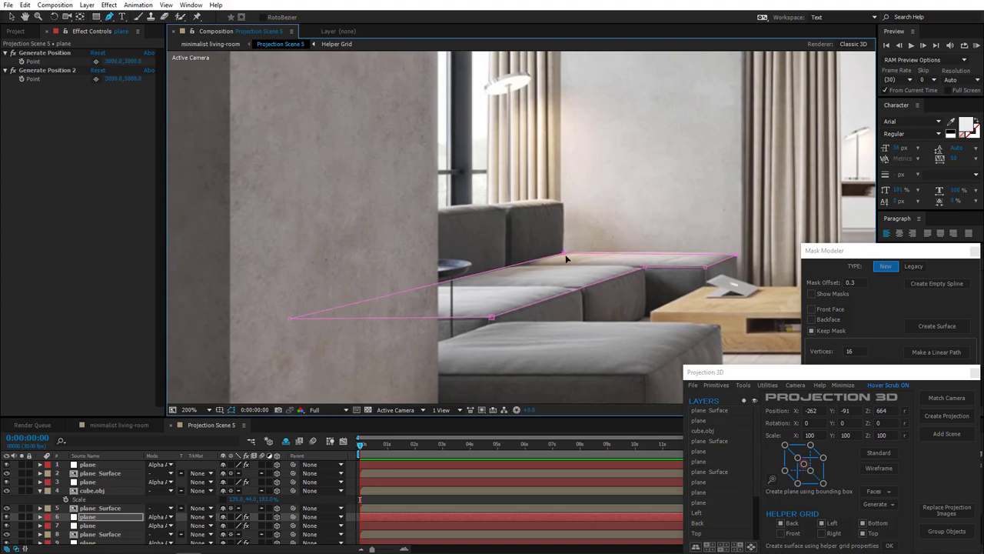
{"action": "left_click", "coordinate": [972, 252]}
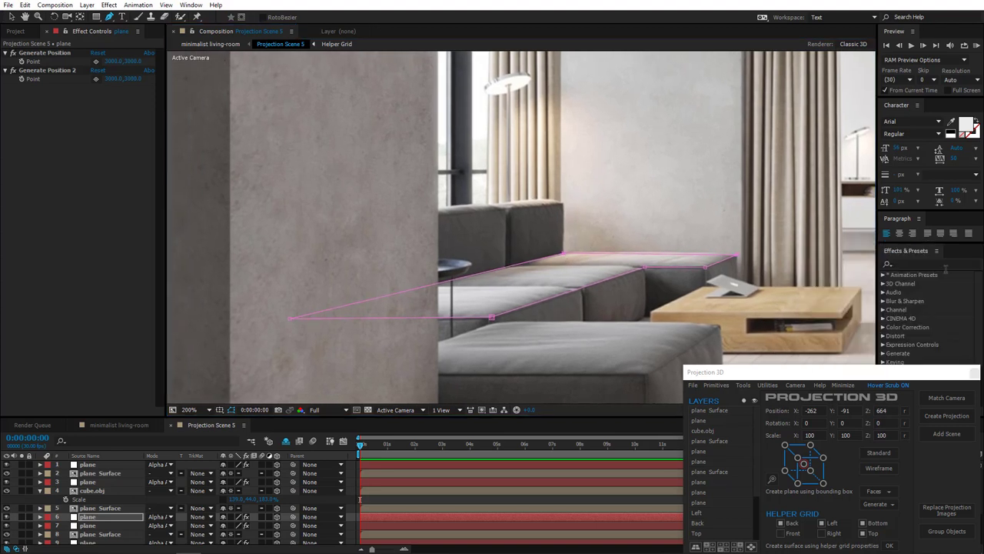
{"action": "left_click", "coordinate": [744, 384]}
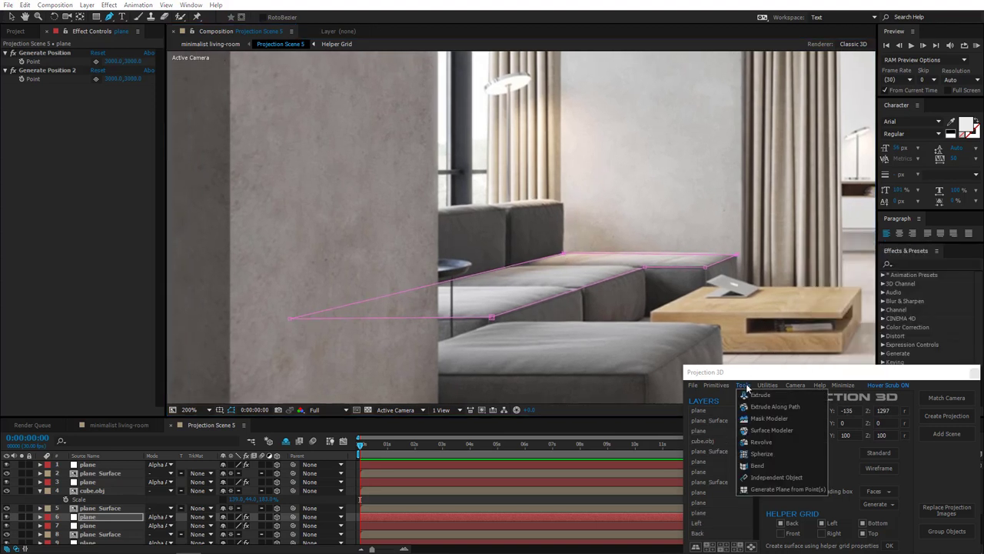
{"action": "left_click", "coordinate": [767, 430]}
{"action": "left_click_drag", "start_coordinate": [515, 201], "coordinate": [902, 183]}
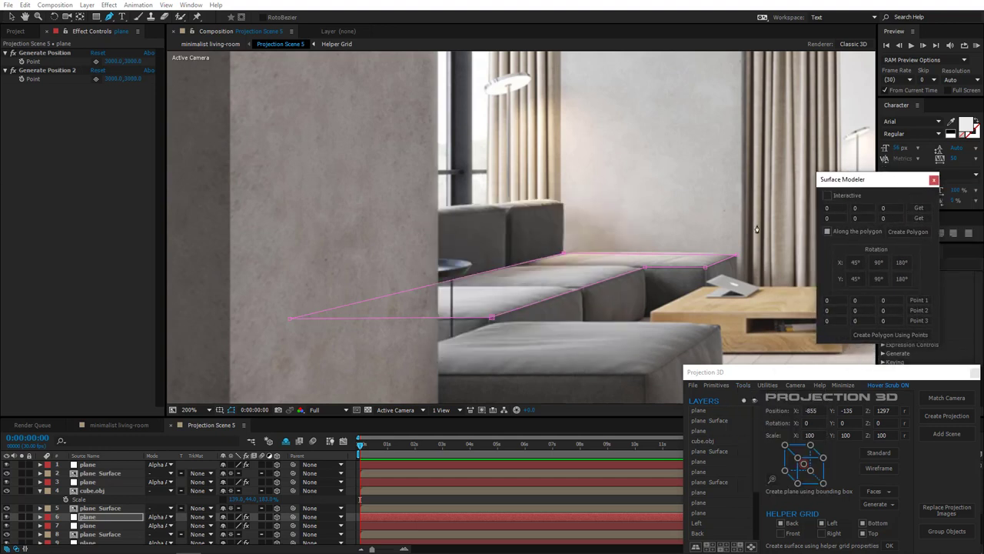
Create a polygon from the two end points of the seat's edge below the backrest, and rotate it upright with three 90° X turns
{"action": "left_click", "coordinate": [563, 255]}
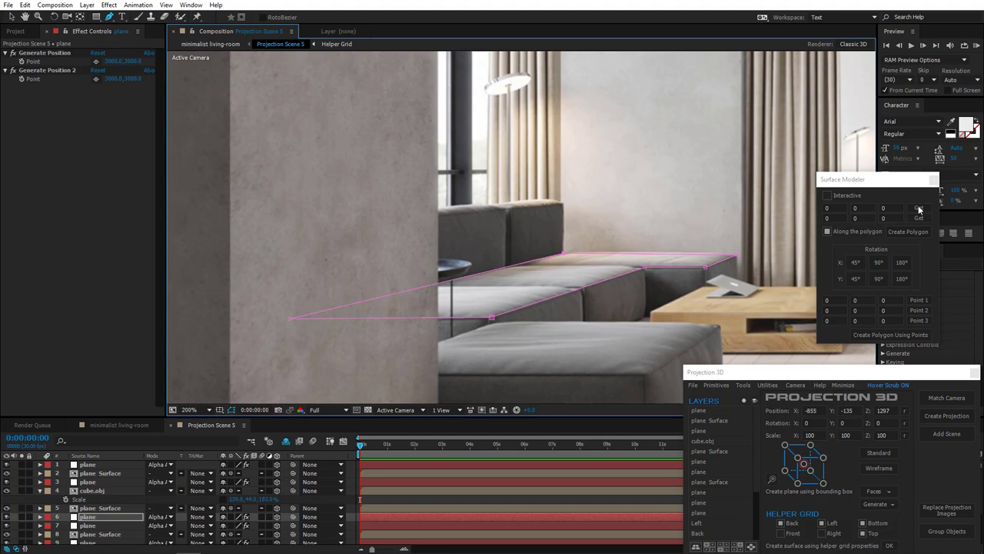
{"action": "left_click", "coordinate": [918, 208]}
{"action": "left_click", "coordinate": [919, 218]}
{"action": "left_click", "coordinate": [900, 235]}
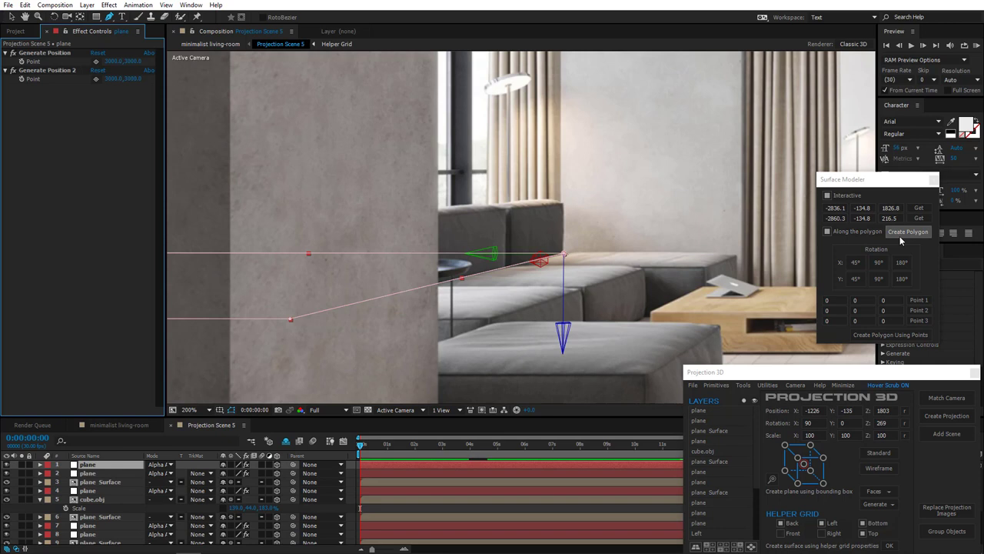
{"action": "left_click", "coordinate": [879, 263]}
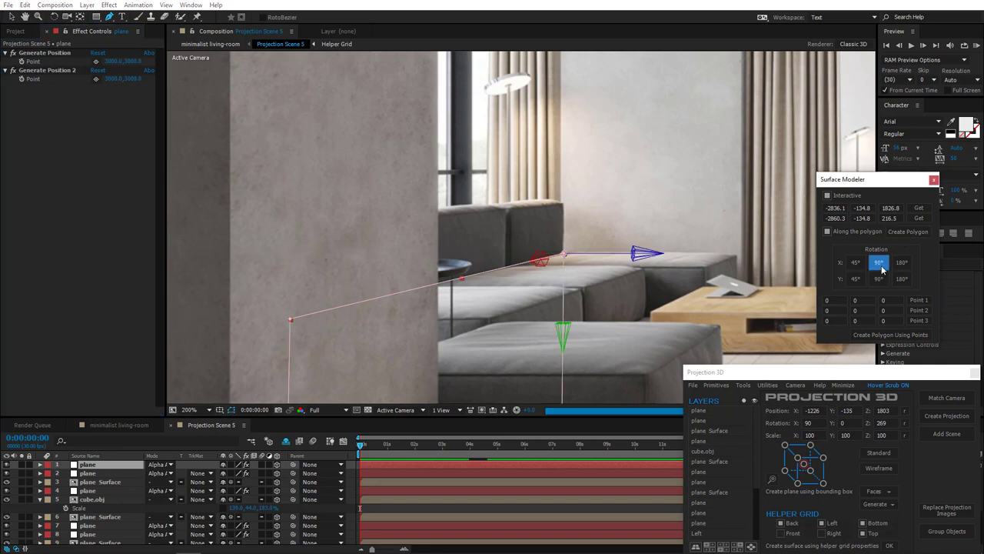
{"action": "left_click", "coordinate": [882, 269]}
{"action": "left_click", "coordinate": [882, 269]}
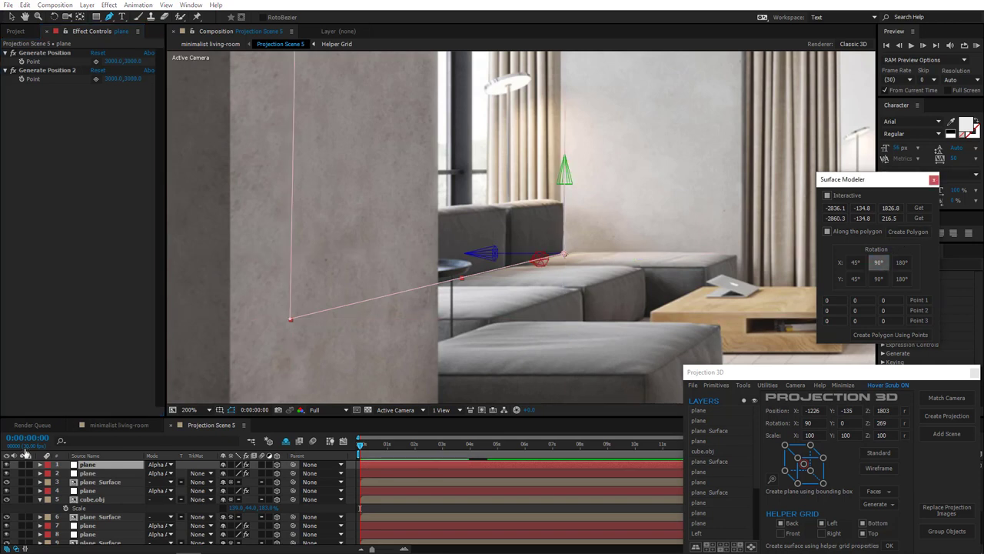
Hide the upright plane and lower its upper mask corners to match the top edge of the sofa's backrest
{"action": "left_click", "coordinate": [7, 465]}
{"action": "scroll", "coordinate": [564, 195], "scroll_direction": "down", "scroll_amount": 1}
{"action": "left_click_drag", "start_coordinate": [563, 196], "coordinate": [528, 307]}
{"action": "scroll", "coordinate": [518, 250], "scroll_direction": "down", "scroll_amount": 2}
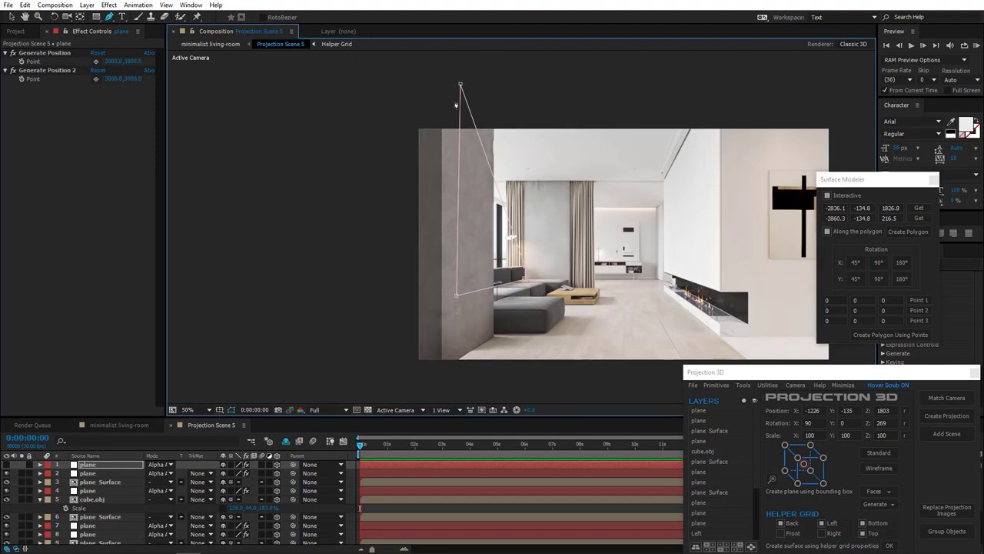
{"action": "left_click_drag", "start_coordinate": [460, 85], "coordinate": [462, 273]}
{"action": "scroll", "coordinate": [461, 273], "scroll_direction": "up", "scroll_amount": 3}
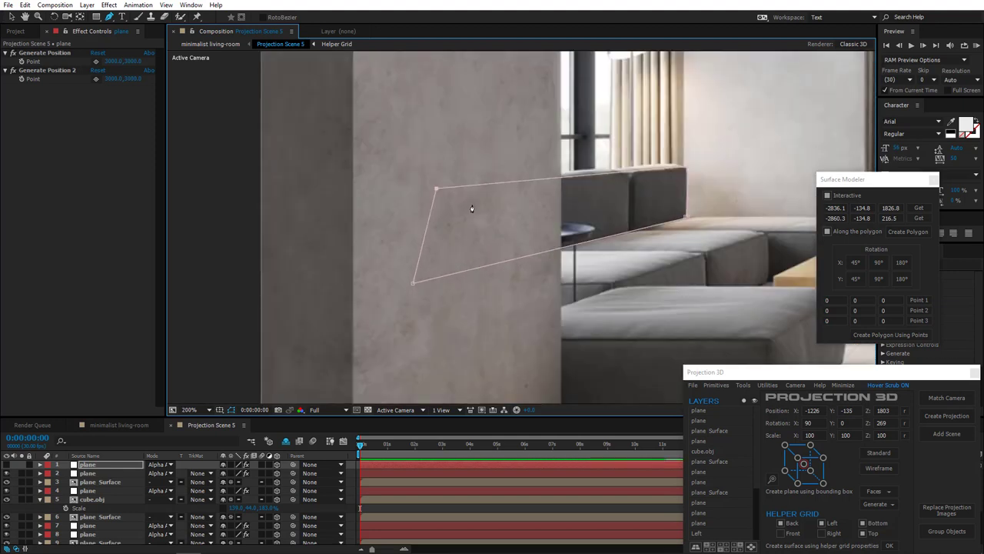
{"action": "left_click_drag", "start_coordinate": [437, 190], "coordinate": [417, 194]}
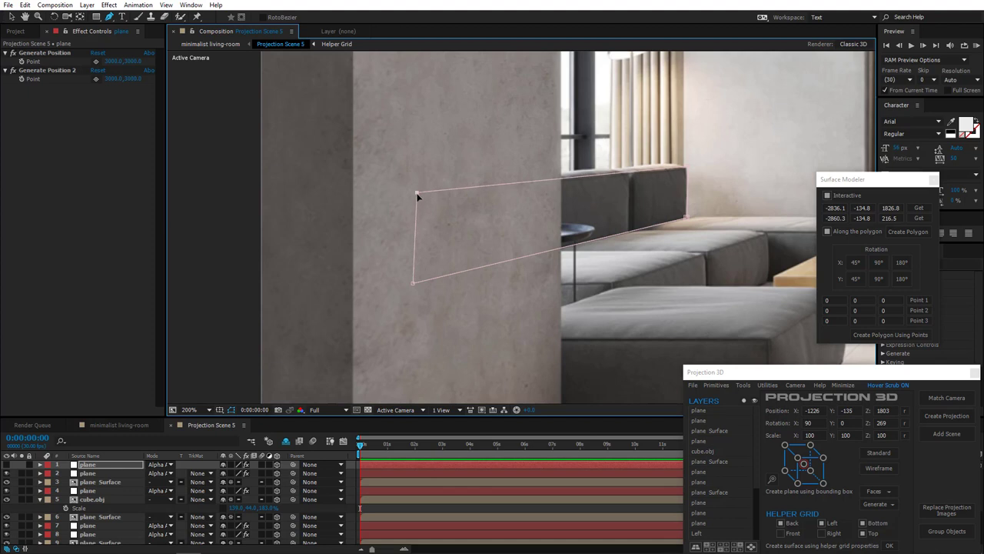
{"action": "scroll", "coordinate": [688, 185], "scroll_direction": "up", "scroll_amount": 2}
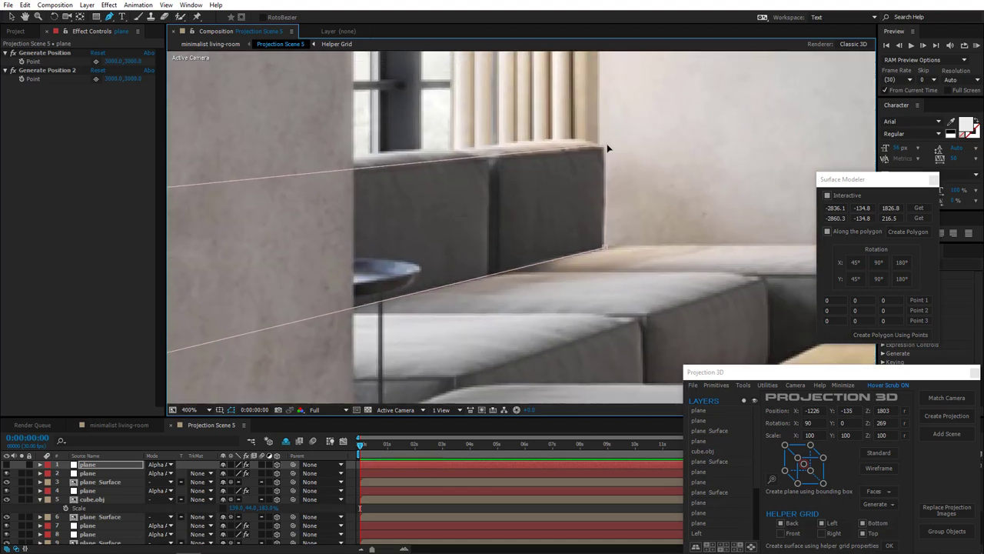
{"action": "left_click_drag", "start_coordinate": [607, 145], "coordinate": [605, 146]}
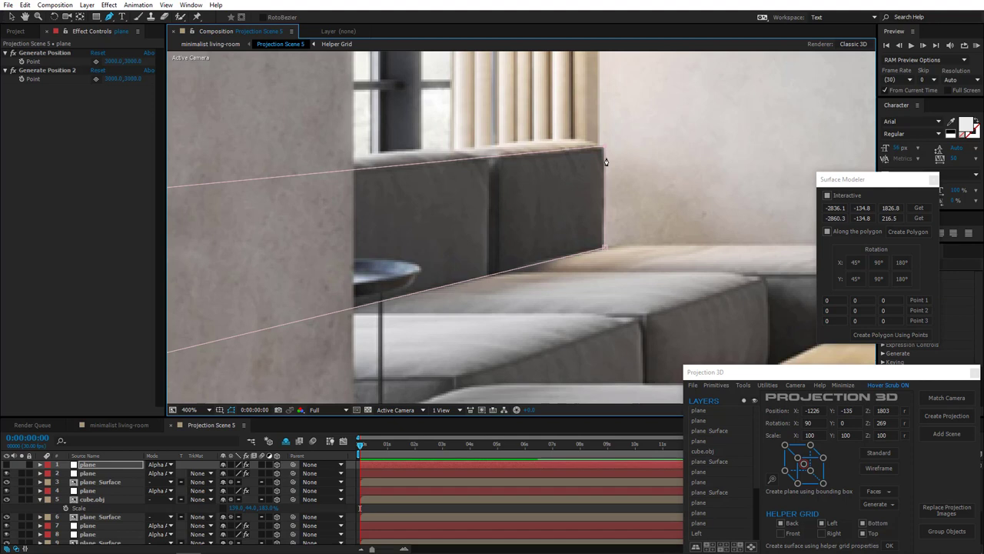
Create another polygon along the backrest's top edge and rotate it to about 81° in X Rotation
{"action": "left_click", "coordinate": [907, 232]}
{"action": "scroll", "coordinate": [539, 215], "scroll_direction": "down", "scroll_amount": 8}
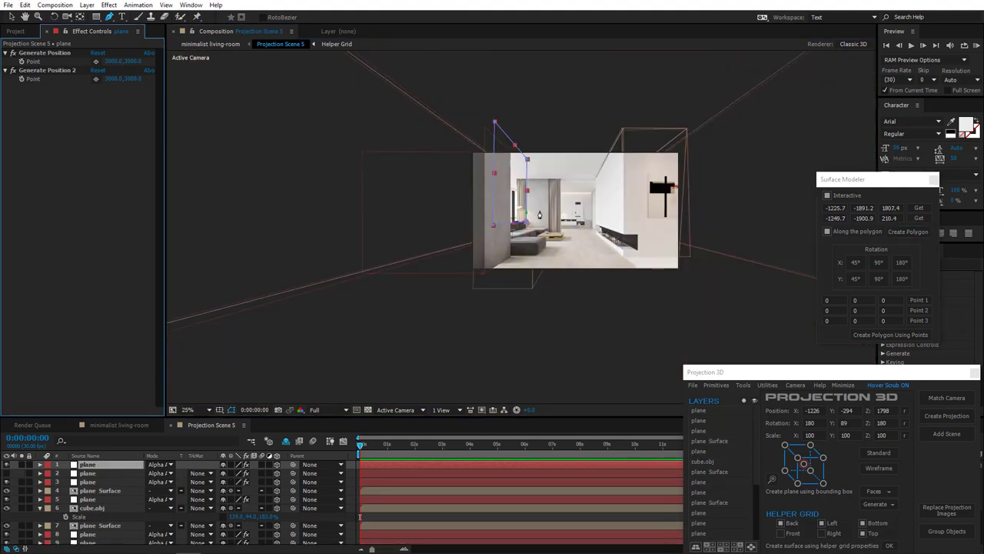
{"action": "scroll", "coordinate": [539, 215], "scroll_direction": "up", "scroll_amount": 2}
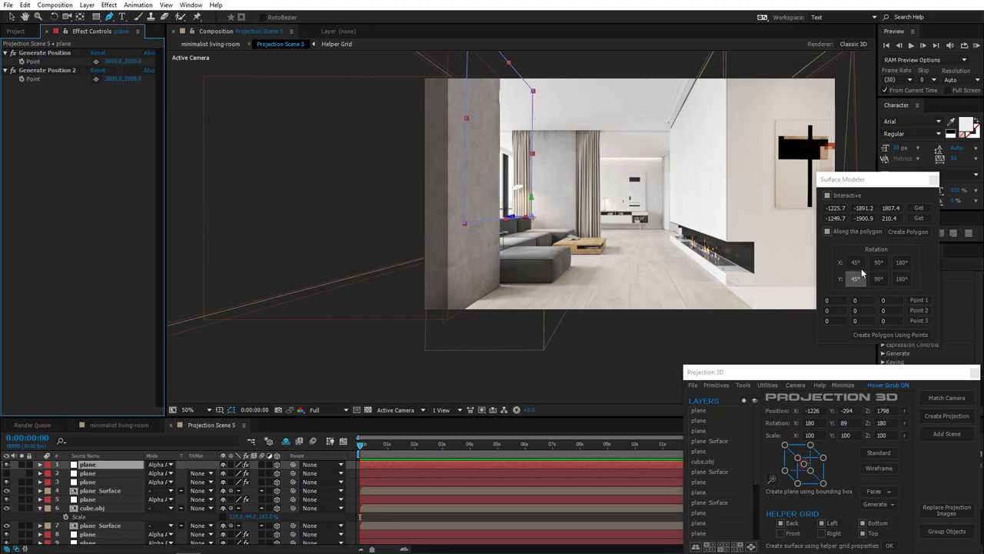
{"action": "left_click", "coordinate": [856, 263]}
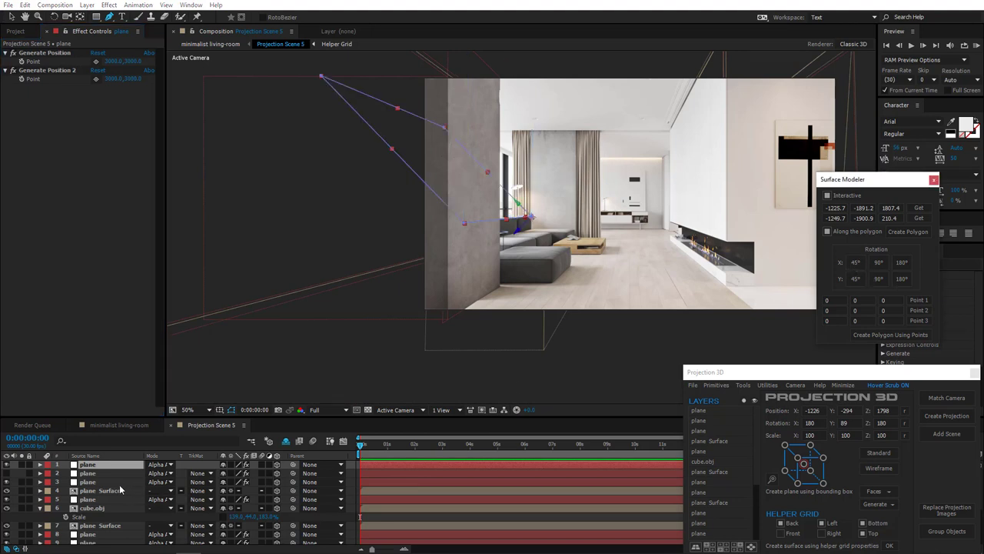
{"action": "key", "text": "r"}
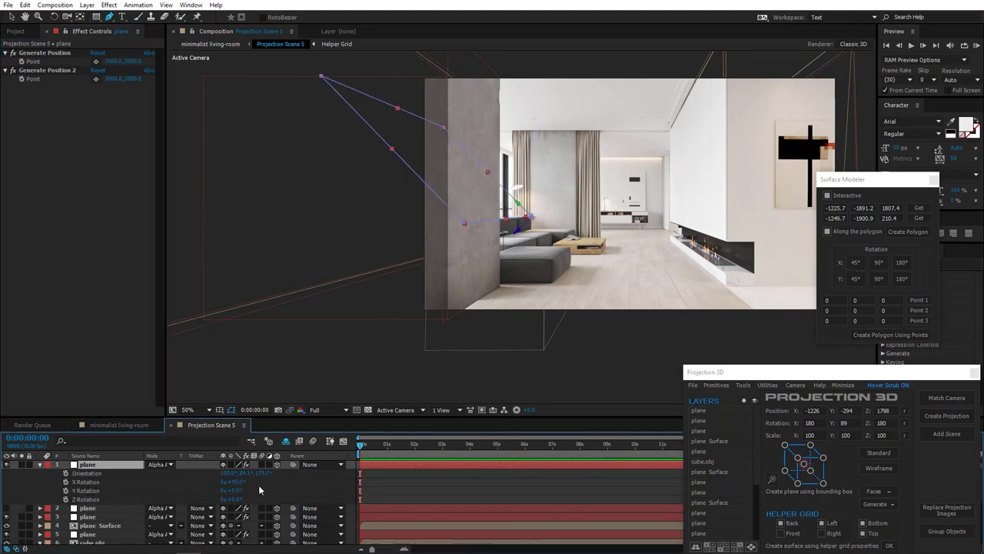
{"action": "left_click_drag", "start_coordinate": [235, 482], "coordinate": [252, 480]}
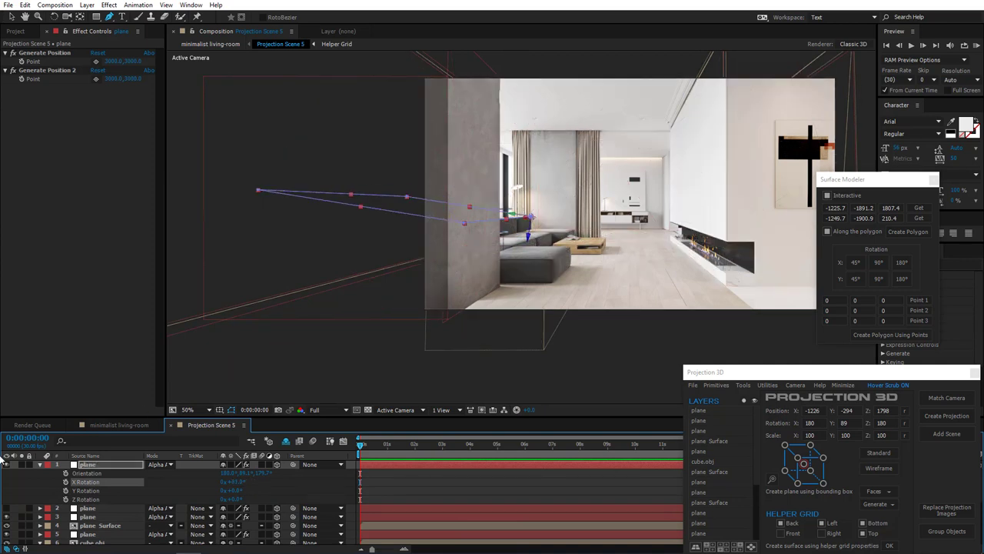
Hide the tilted plane and drag its outer mask corners in to match the narrow top surface of the sofa's backrest
{"action": "left_click", "coordinate": [237, 228]}
{"action": "left_click_drag", "start_coordinate": [259, 193], "coordinate": [435, 220]}
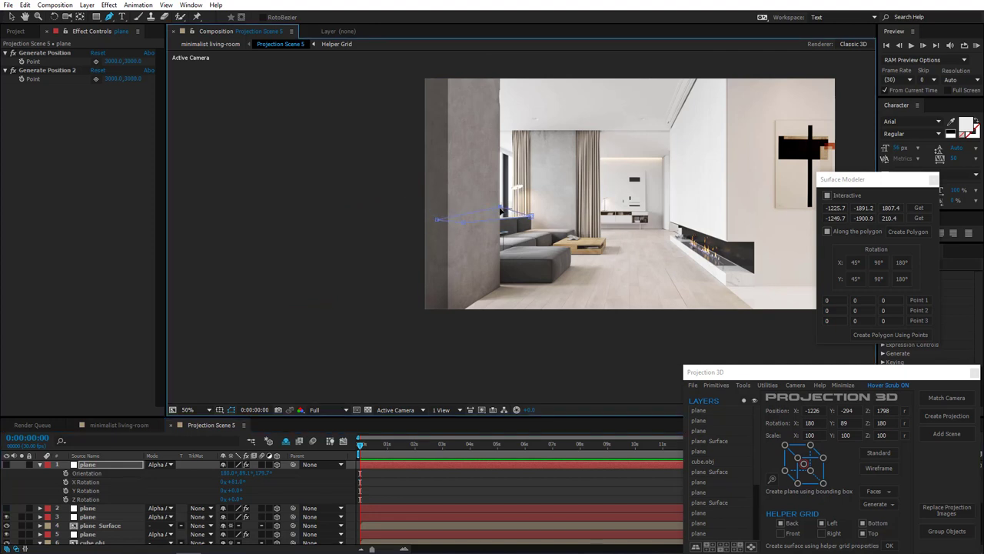
{"action": "scroll", "coordinate": [516, 213], "scroll_direction": "up", "scroll_amount": 6}
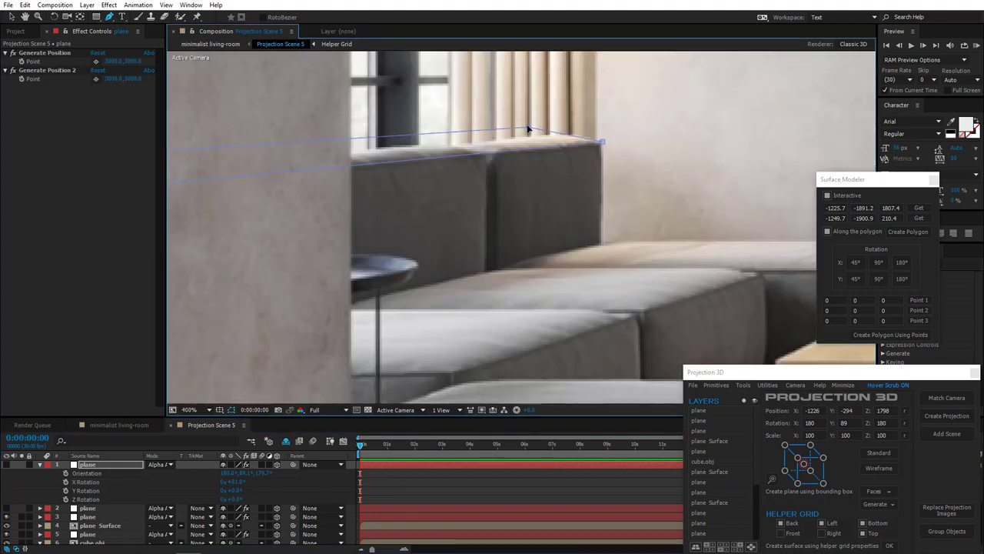
{"action": "left_click_drag", "start_coordinate": [527, 128], "coordinate": [565, 135]}
{"action": "left_click_drag", "start_coordinate": [335, 178], "coordinate": [729, 222]}
{"action": "left_click_drag", "start_coordinate": [241, 216], "coordinate": [402, 220]}
{"action": "scroll", "coordinate": [450, 231], "scroll_direction": "down", "scroll_amount": 2}
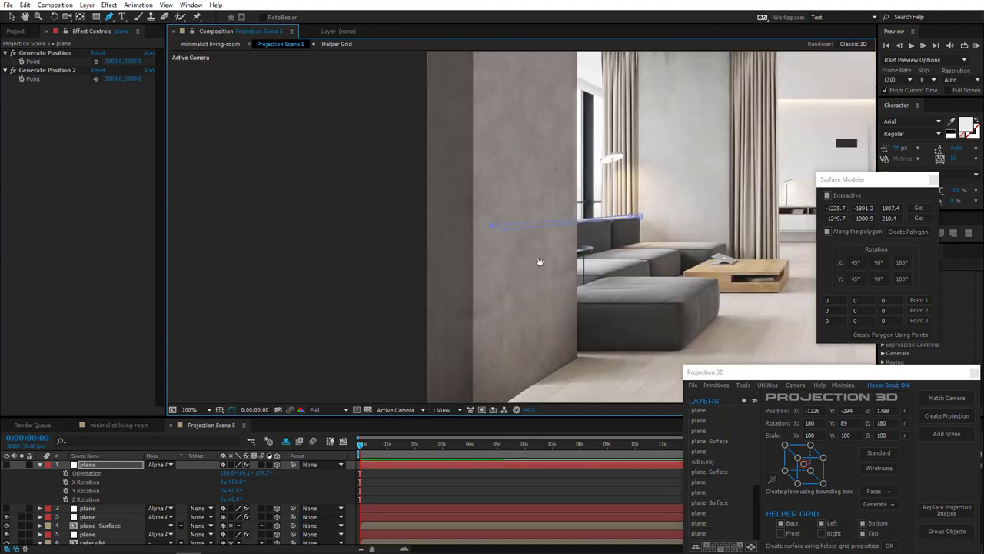
{"action": "left_click_drag", "start_coordinate": [539, 262], "coordinate": [435, 247]}
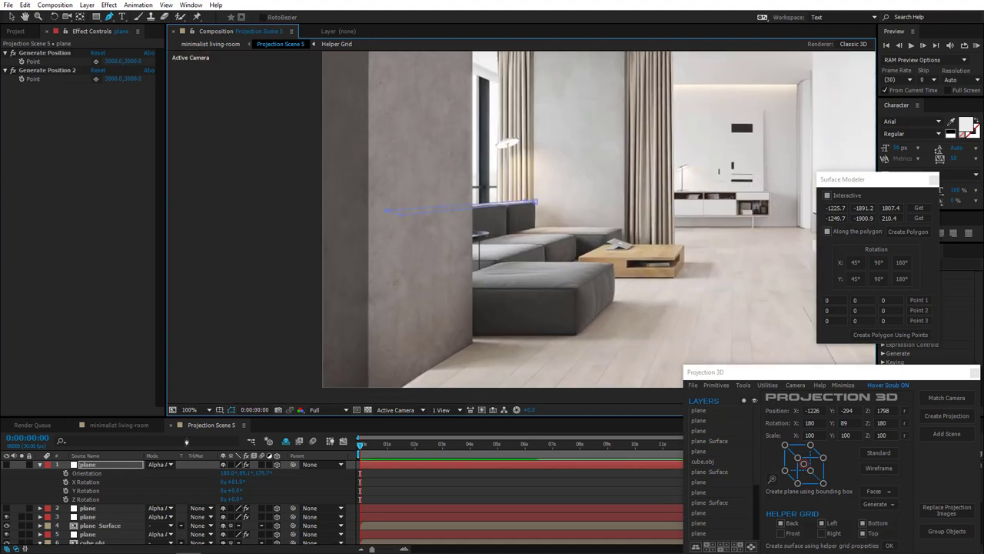
Turn the visibility of both backrest planes, the upright one and the top one, back on
{"action": "left_click", "coordinate": [36, 466]}
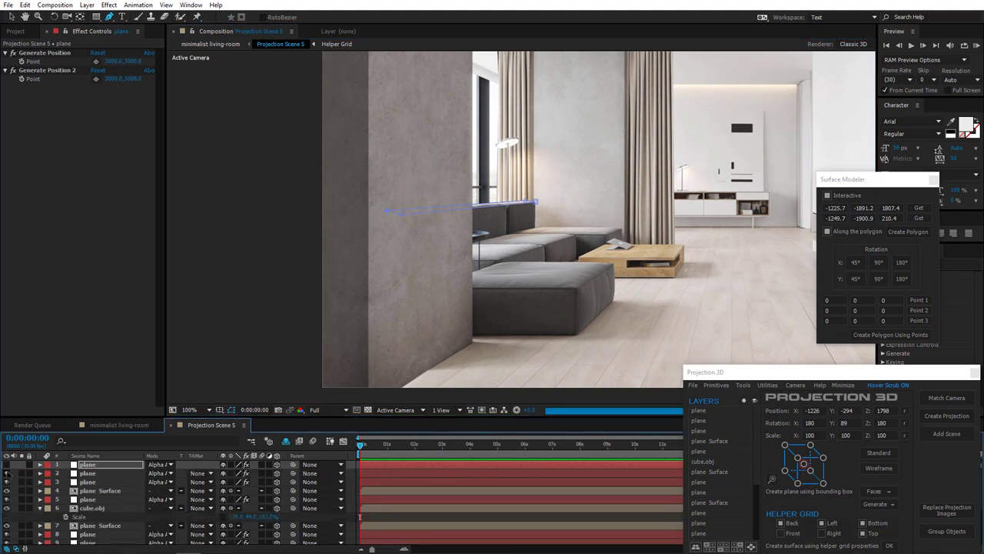
{"action": "left_click", "coordinate": [96, 475]}
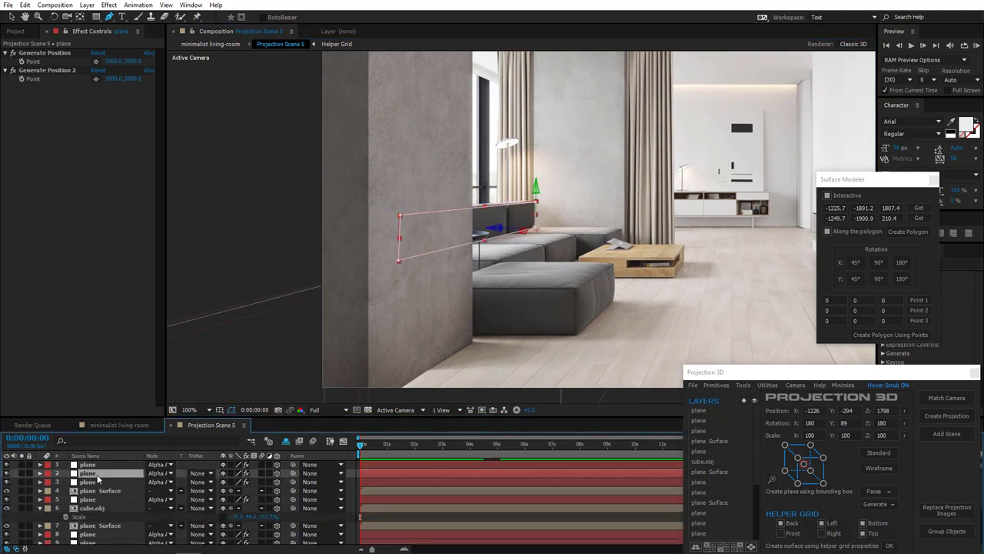
{"action": "left_click", "coordinate": [90, 465]}
{"action": "key", "text": "comma"}
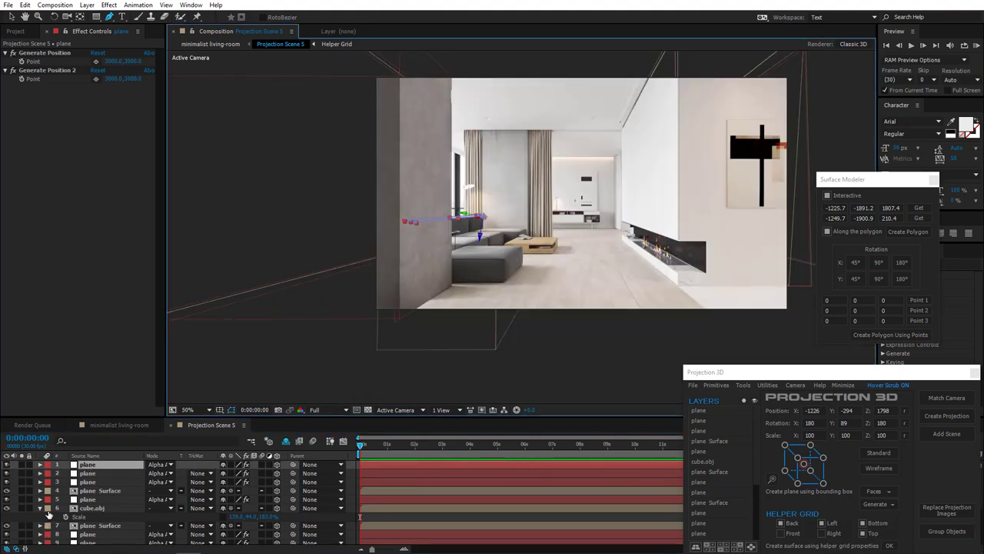
{"action": "scroll", "coordinate": [77, 513], "scroll_direction": "down", "scroll_amount": 3}
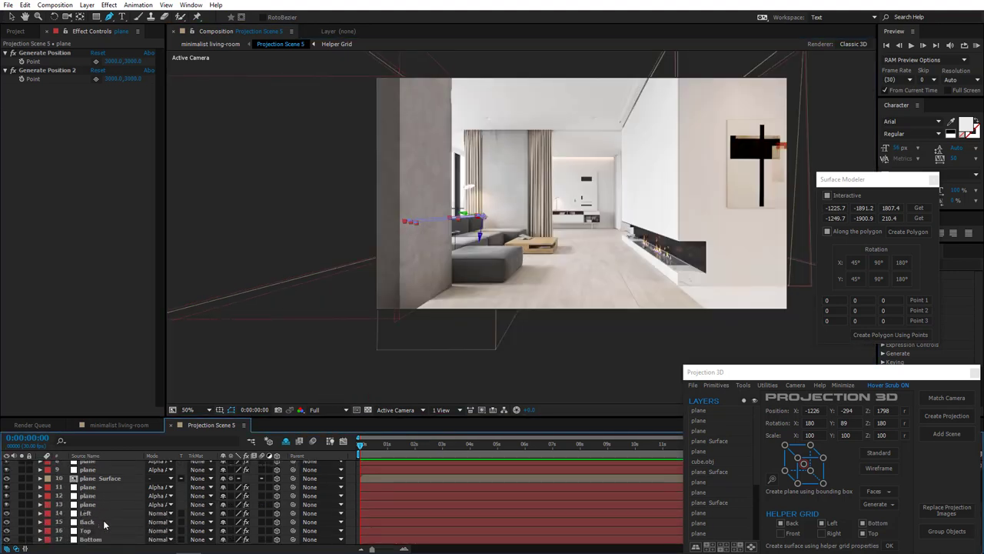
{"action": "scroll", "coordinate": [104, 524], "scroll_direction": "up", "scroll_amount": 3}
{"action": "left_click_drag", "start_coordinate": [508, 321], "coordinate": [454, 345]}
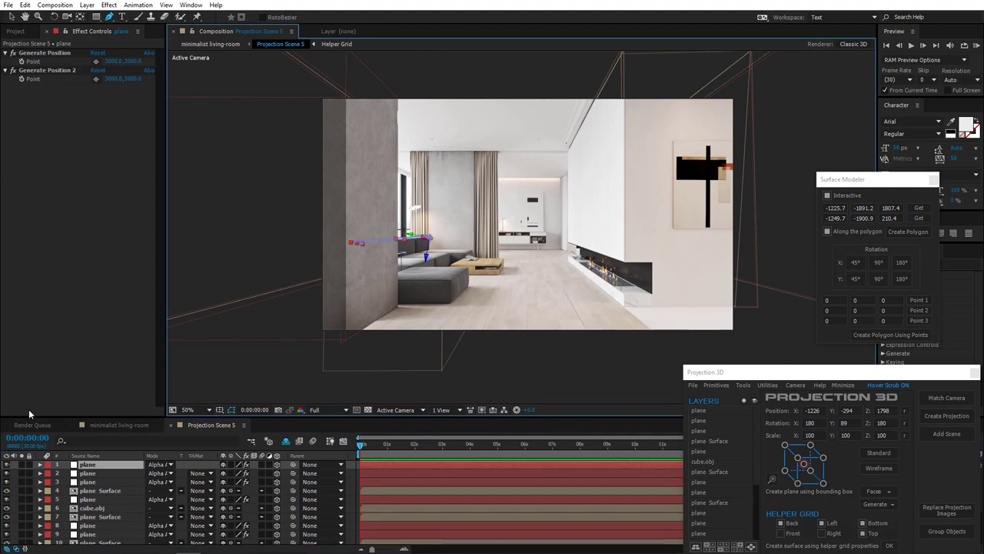
Close the Surface Modeler and orbit the camera in the minimalist living-room composition to check the modelled scene's depth
{"action": "left_click", "coordinate": [111, 426]}
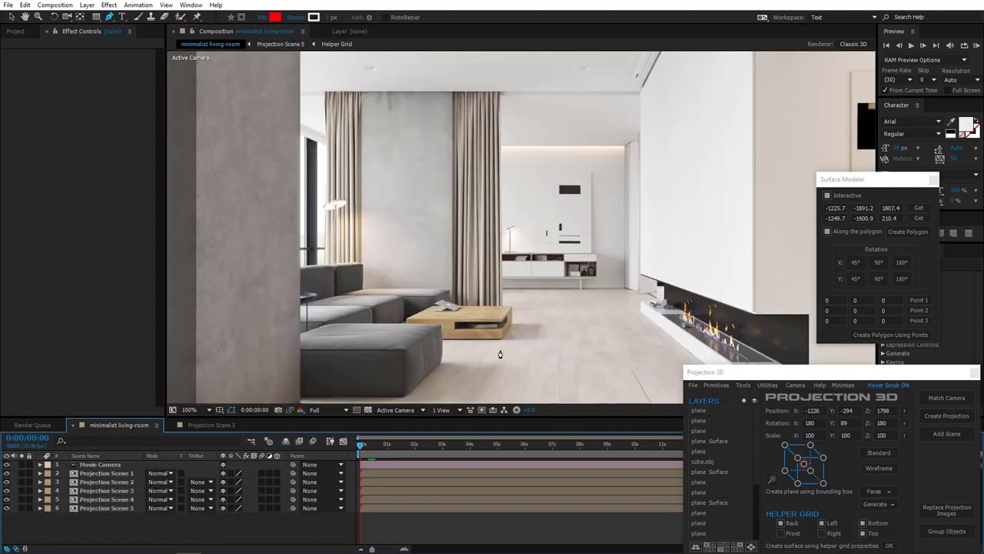
{"action": "left_click", "coordinate": [933, 179]}
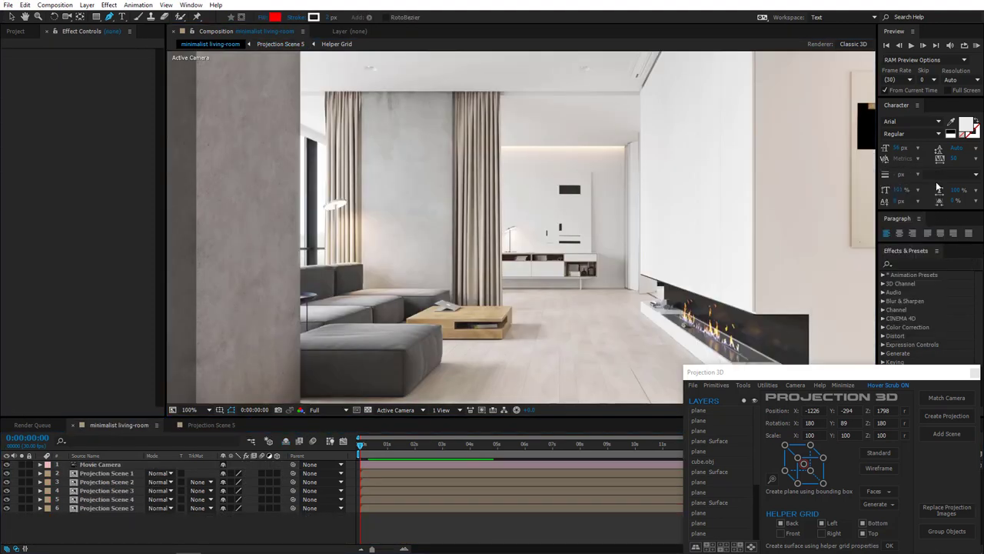
{"action": "key", "text": "c"}
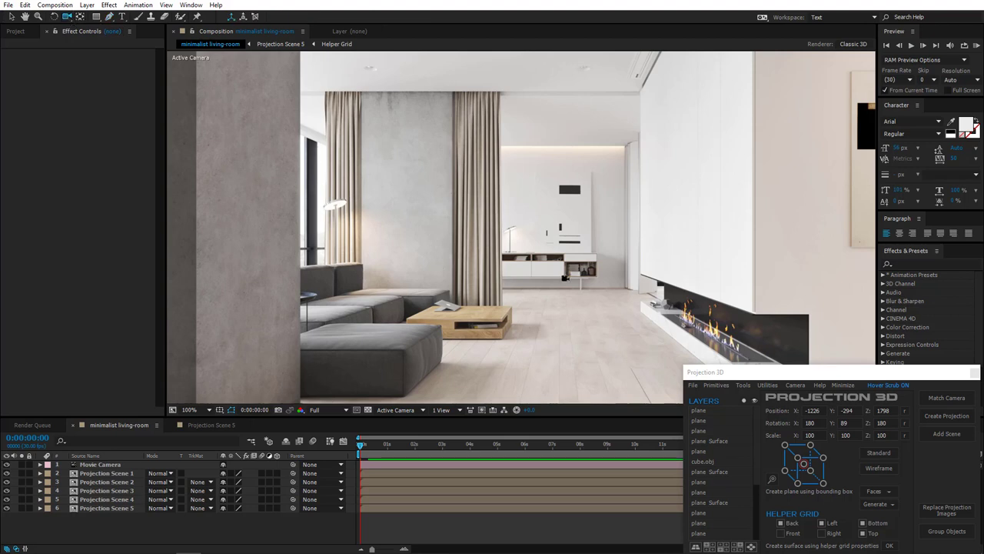
{"action": "left_click_drag", "start_coordinate": [535, 271], "coordinate": [316, 360]}
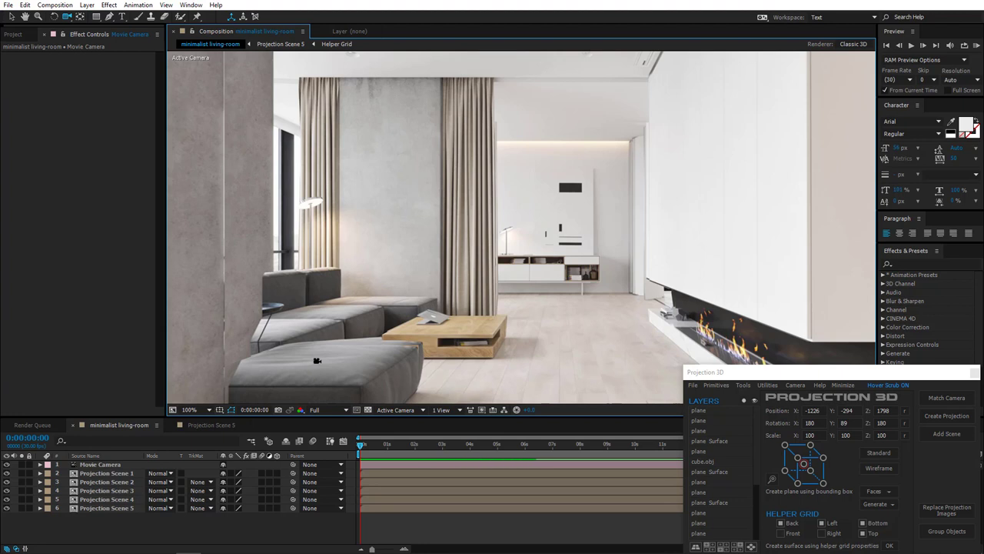
{"action": "left_click", "coordinate": [188, 410]}
{"action": "left_click", "coordinate": [215, 236]}
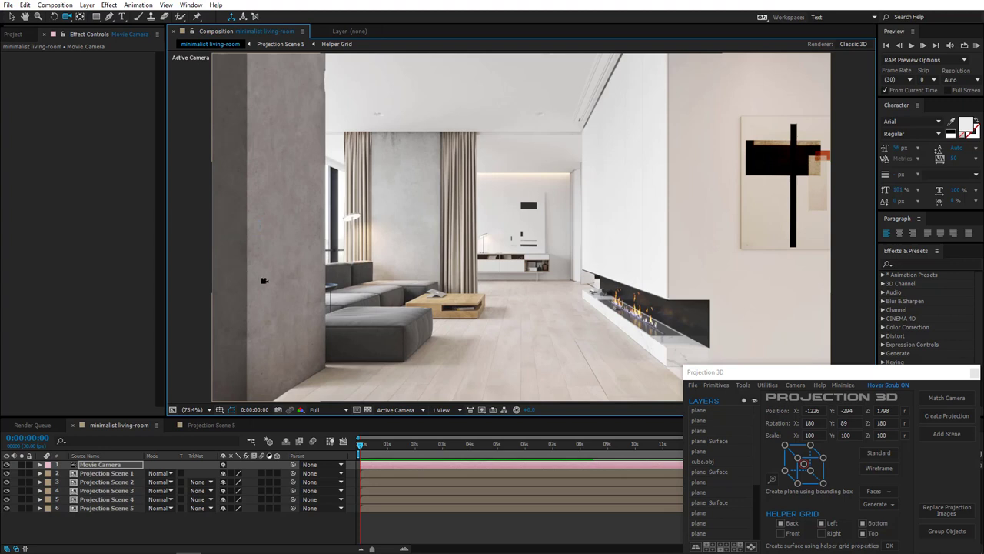
Replace the projection image of Projection Scene 2 with the file minimalist living-room 2
{"action": "left_click", "coordinate": [108, 473]}
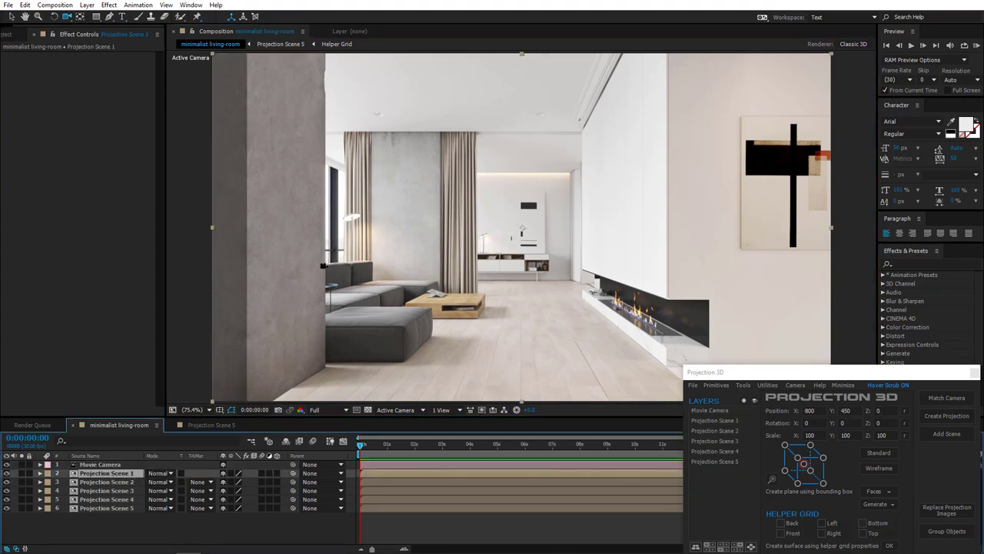
{"action": "left_click", "coordinate": [131, 482]}
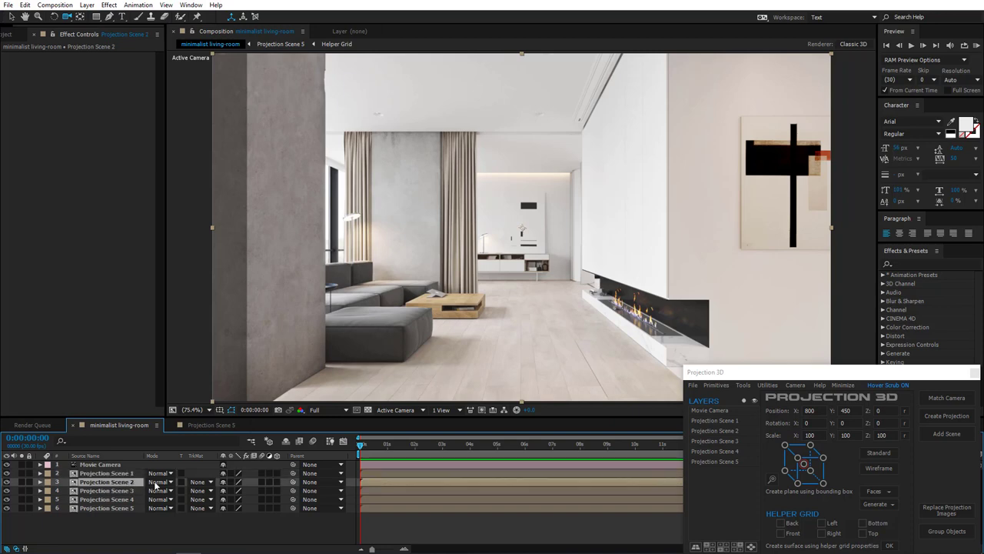
{"action": "left_click", "coordinate": [946, 510]}
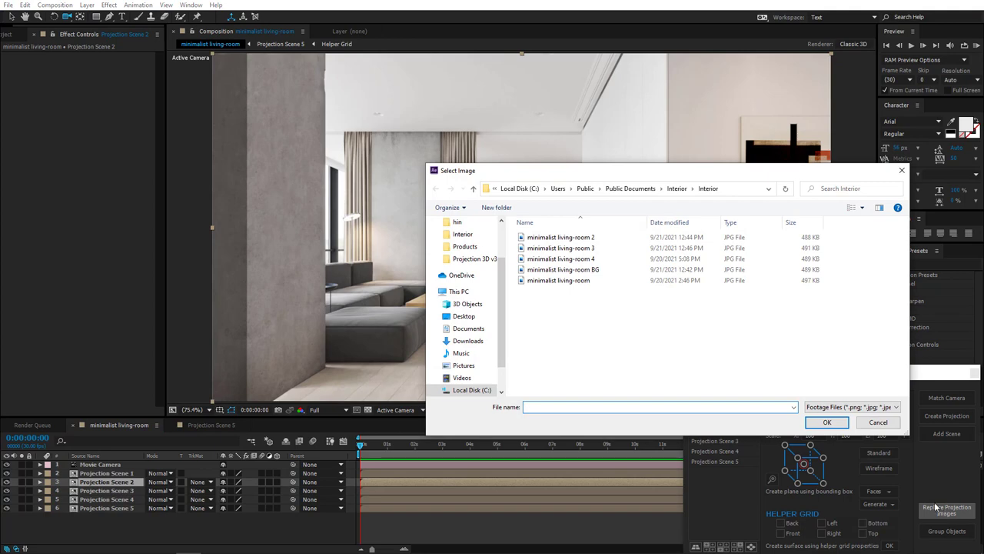
{"action": "double_click", "coordinate": [560, 236]}
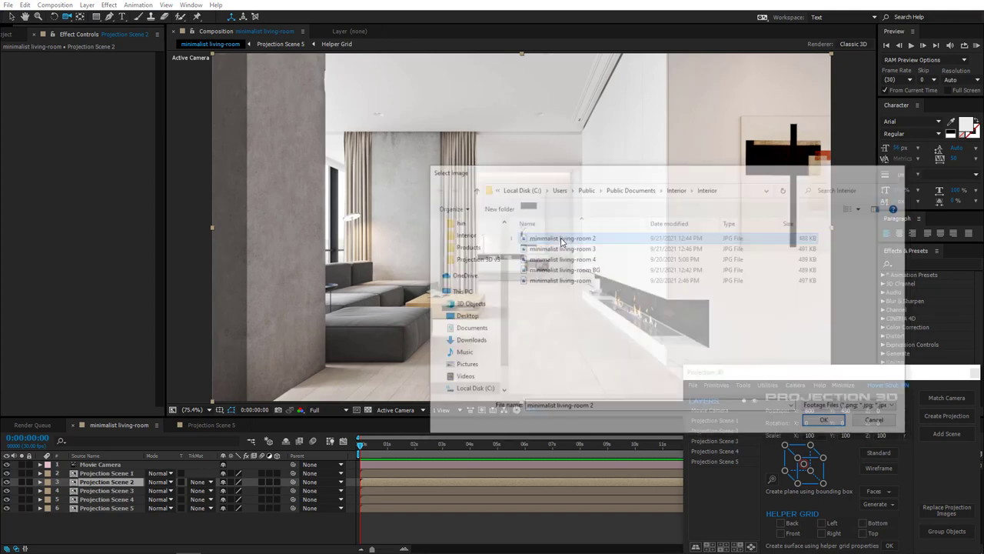
{"action": "left_click", "coordinate": [529, 318]}
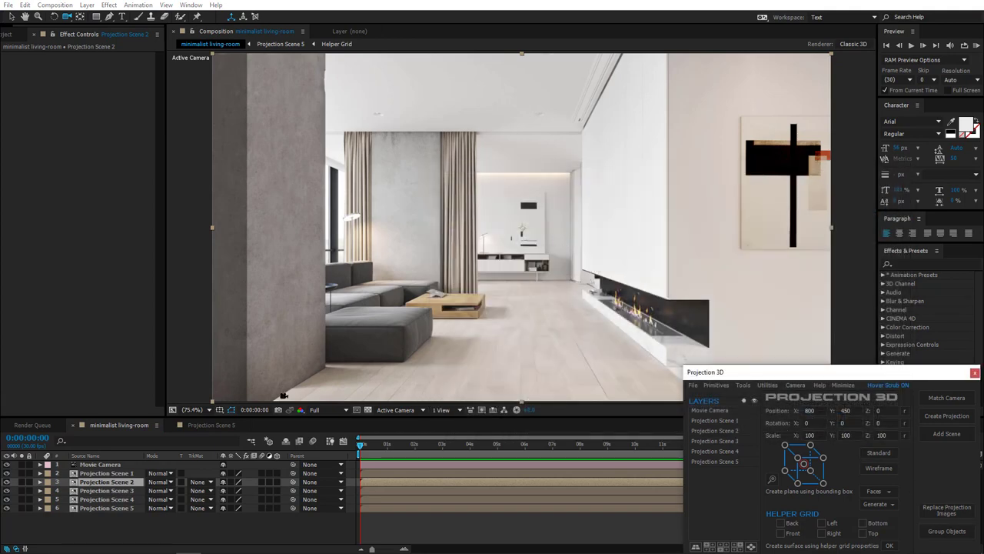
Replace the projection image of Projection Scene 3 with the file minimalist living-room 3
{"action": "left_click", "coordinate": [127, 492]}
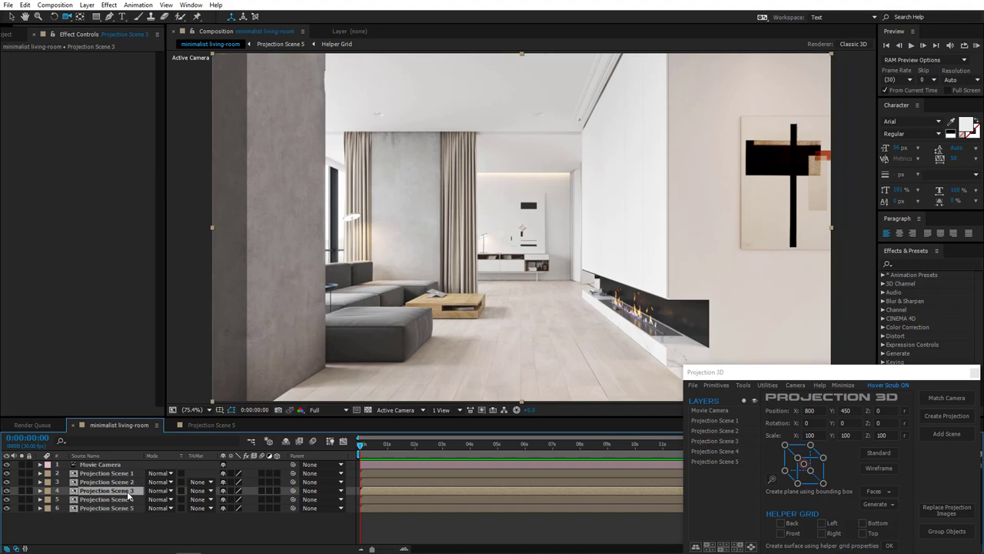
{"action": "left_click", "coordinate": [937, 513]}
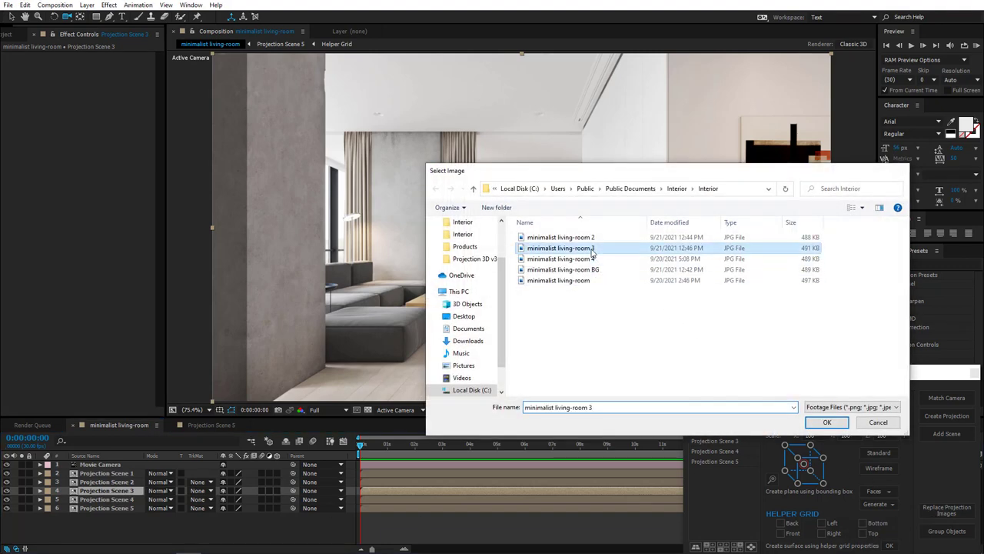
{"action": "double_click", "coordinate": [566, 249]}
{"action": "left_click", "coordinate": [529, 319]}
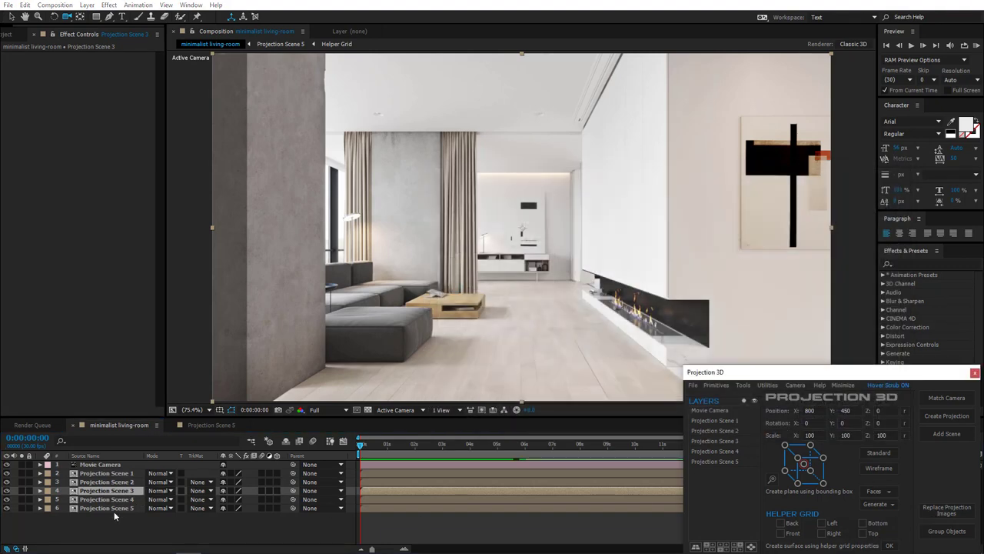
Replace the projection image of Projection Scene 4 with the file minimalist living-room 4
{"action": "left_click", "coordinate": [128, 500]}
{"action": "left_click", "coordinate": [947, 510]}
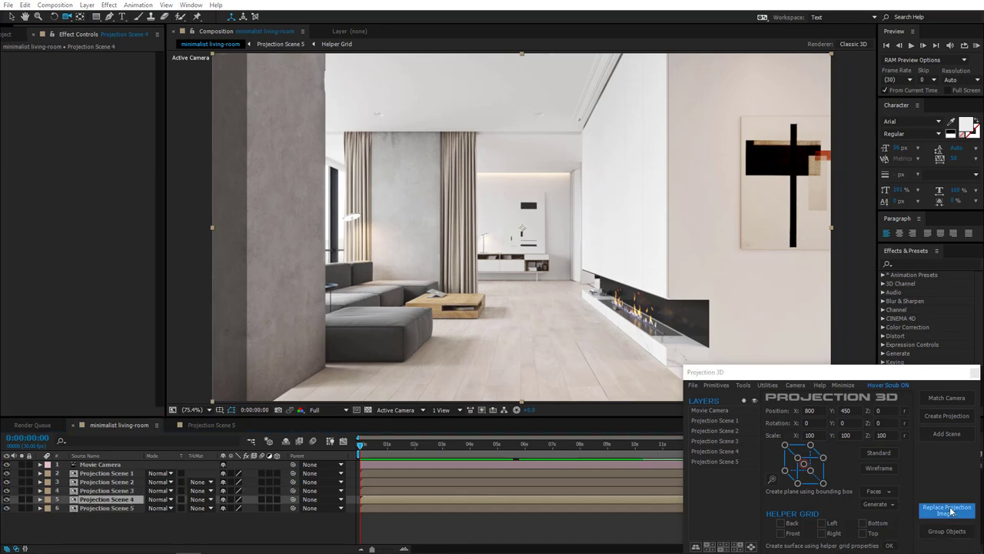
{"action": "double_click", "coordinate": [561, 259]}
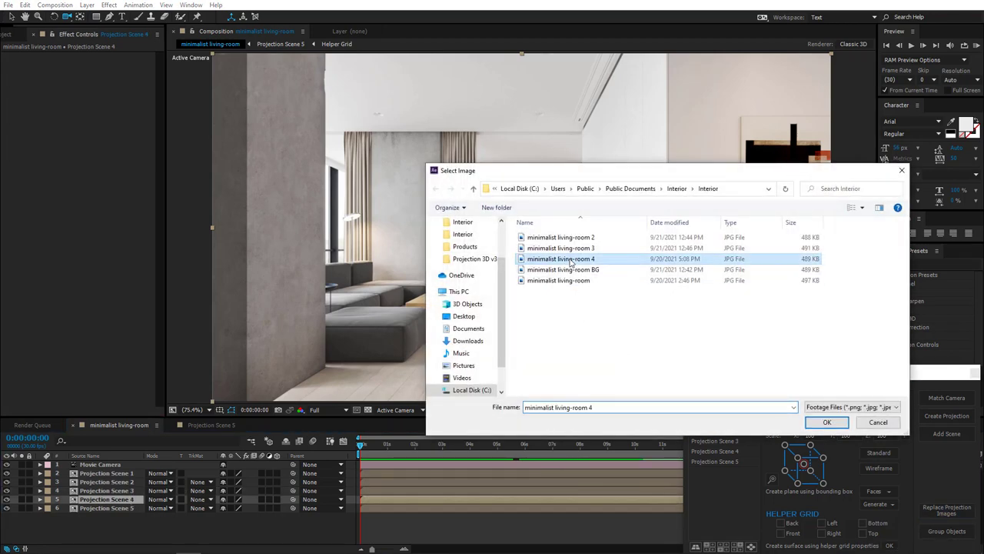
{"action": "left_click", "coordinate": [529, 320]}
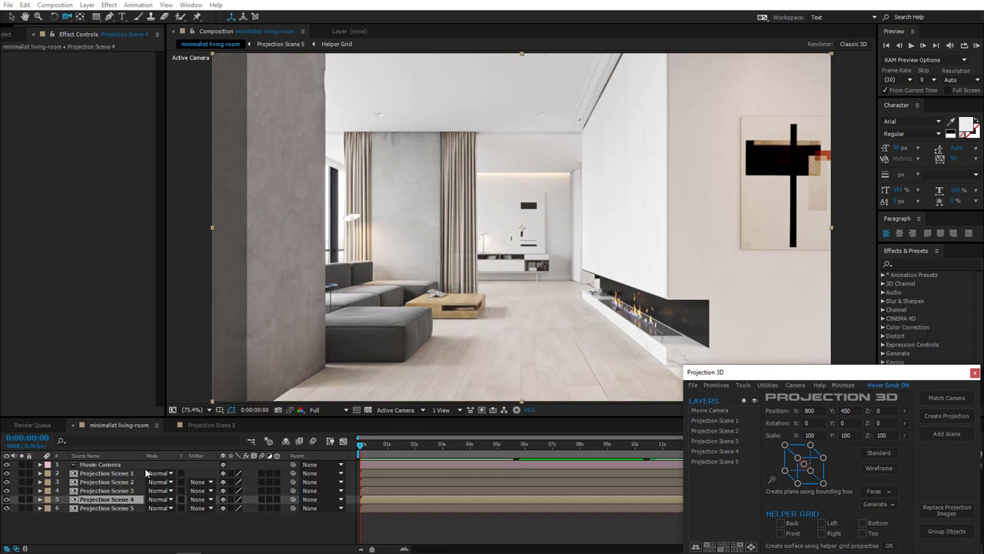
Replace the projection image of Projection Scene 5 with the background image minimalist living-room BG
{"action": "left_click", "coordinate": [108, 509]}
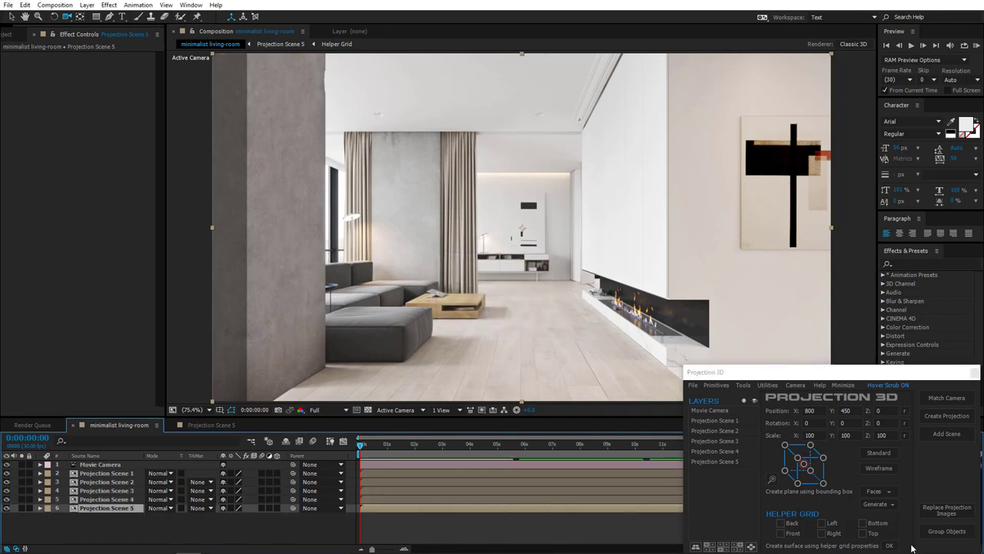
{"action": "left_click", "coordinate": [961, 512]}
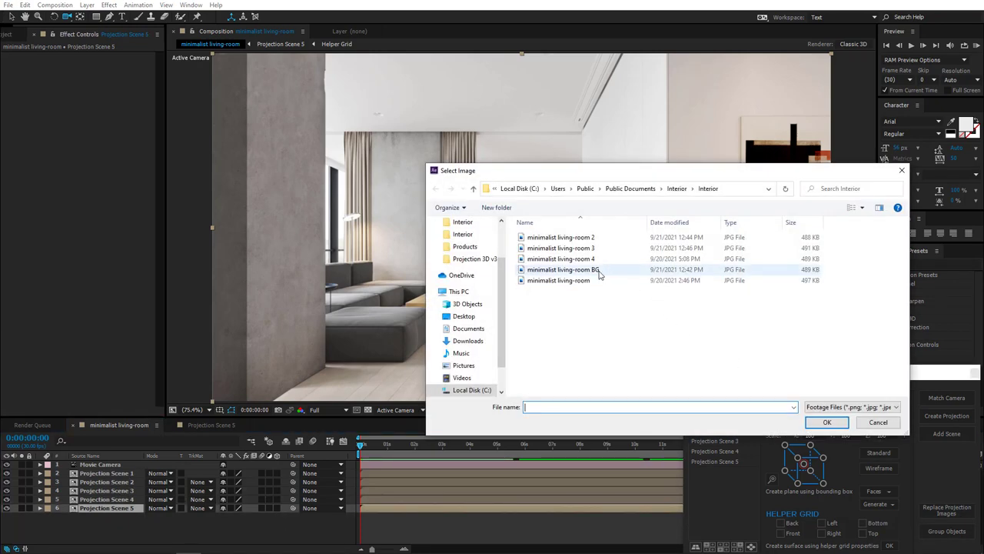
{"action": "double_click", "coordinate": [599, 271]}
{"action": "left_click", "coordinate": [546, 319]}
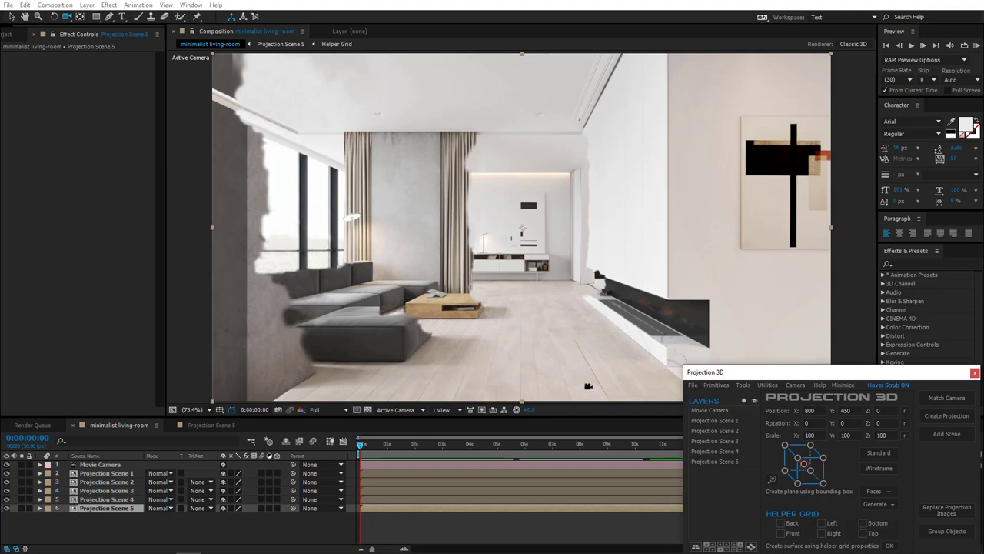
{"action": "left_click", "coordinate": [11, 17]}
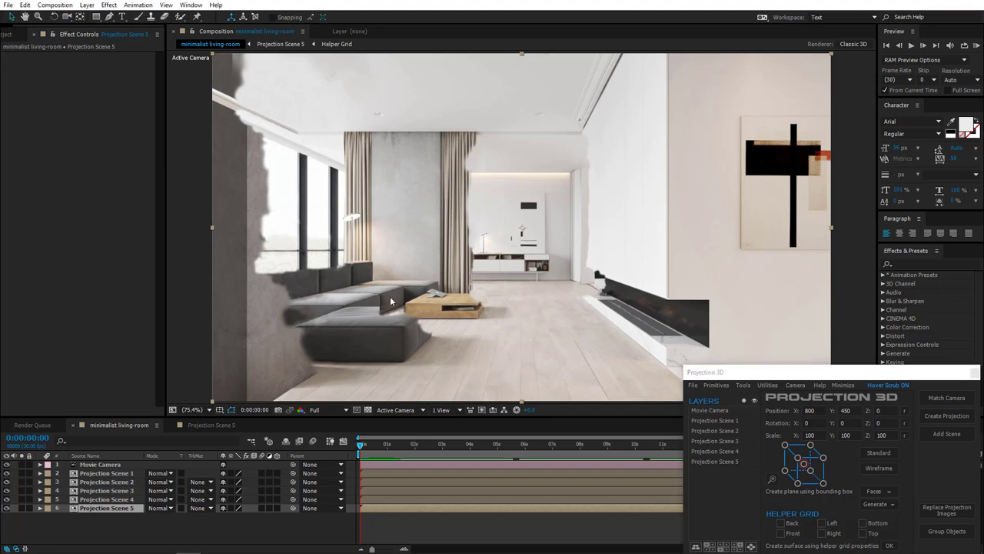
{"action": "left_click_drag", "start_coordinate": [404, 297], "coordinate": [456, 288]}
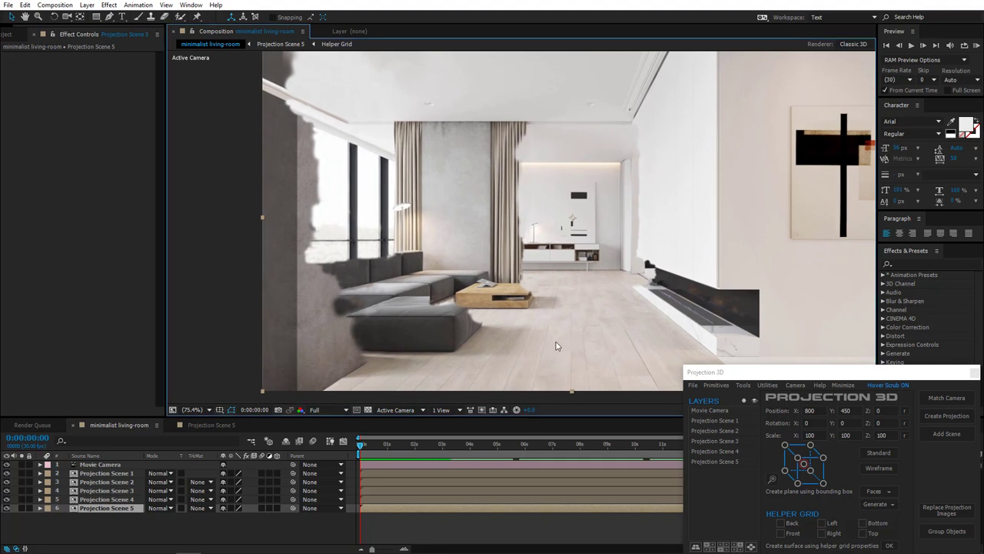
{"action": "left_click_drag", "start_coordinate": [556, 345], "coordinate": [543, 348]}
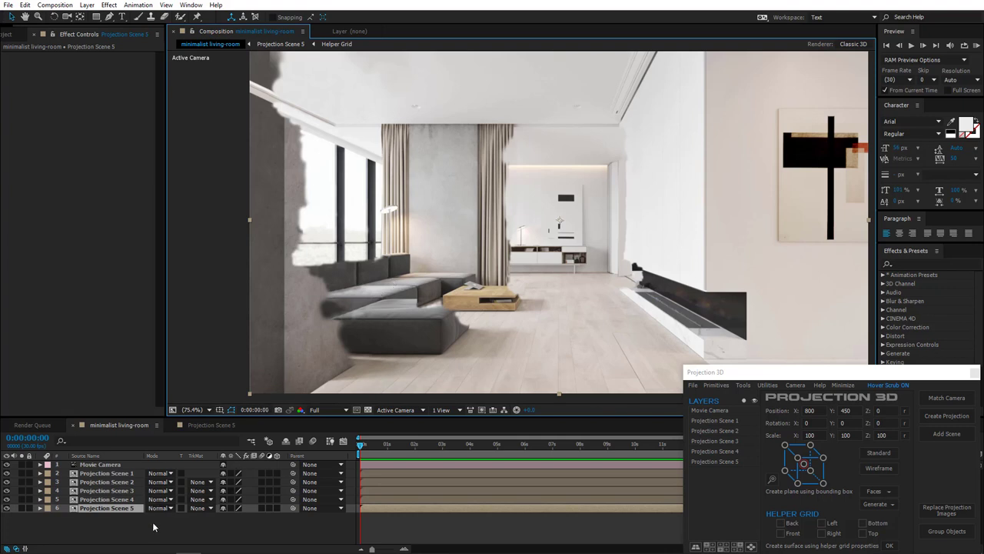
Cut the two plane layers of the concrete column from Projection Scene 5 and paste them into Projection Scene 1
{"action": "left_click", "coordinate": [210, 425]}
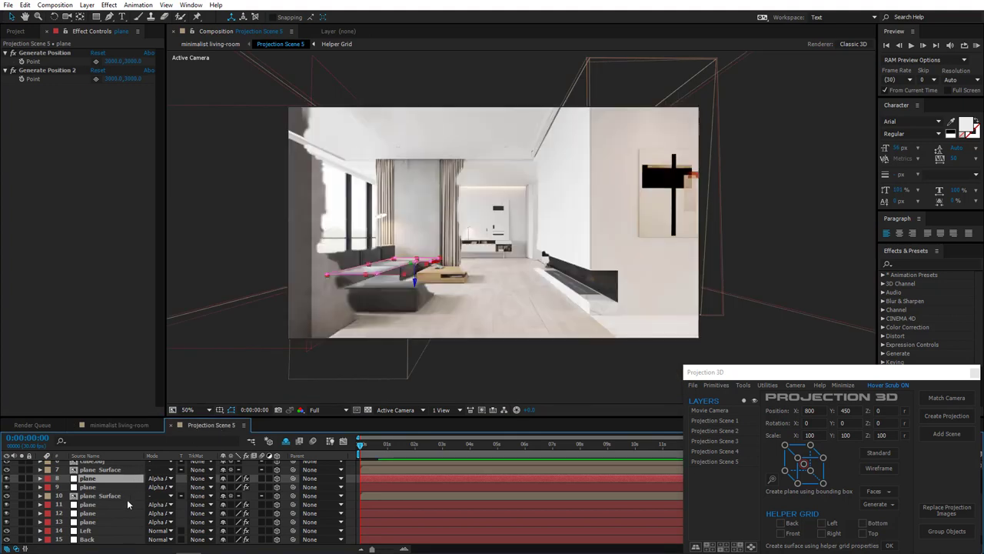
{"action": "scroll", "coordinate": [128, 504], "scroll_direction": "down", "scroll_amount": 2}
{"action": "left_click", "coordinate": [91, 539]}
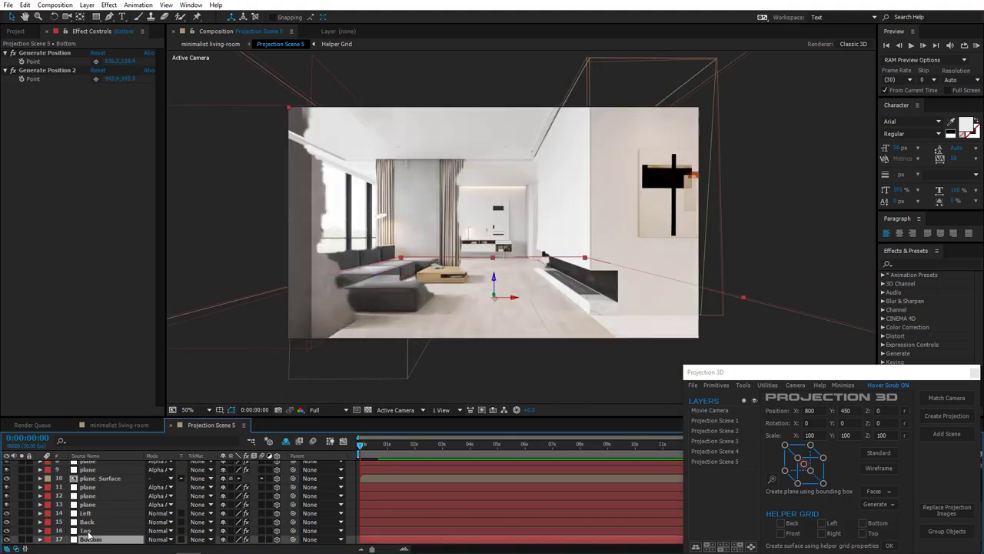
{"action": "left_click", "coordinate": [88, 531]}
{"action": "left_click", "coordinate": [87, 522]}
{"action": "left_click", "coordinate": [89, 513]}
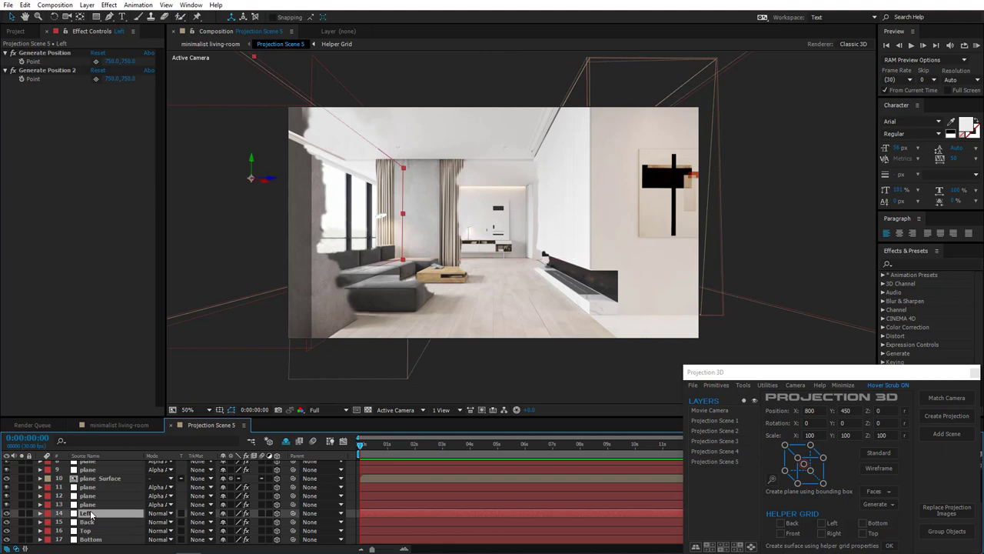
{"action": "left_click", "coordinate": [93, 504]}
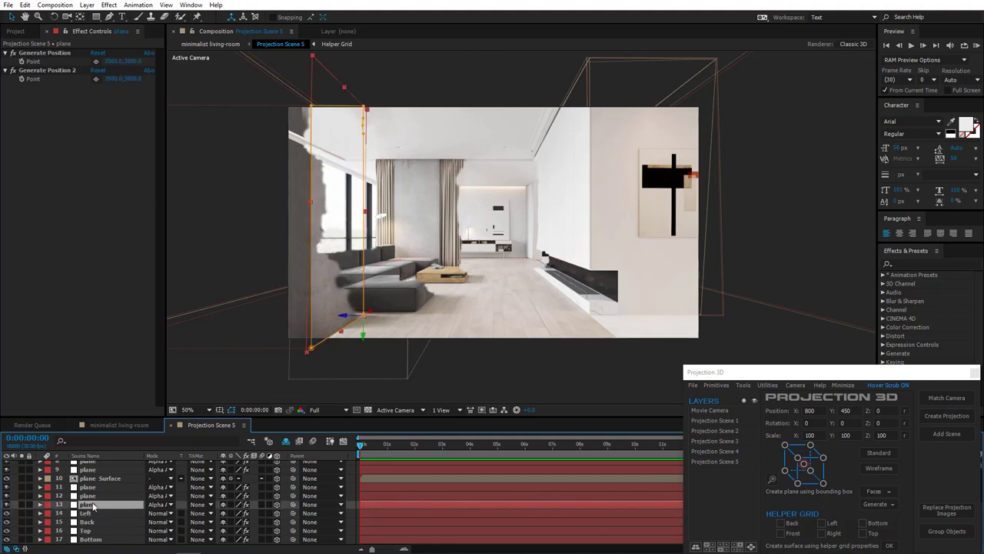
{"action": "left_click", "coordinate": [96, 496]}
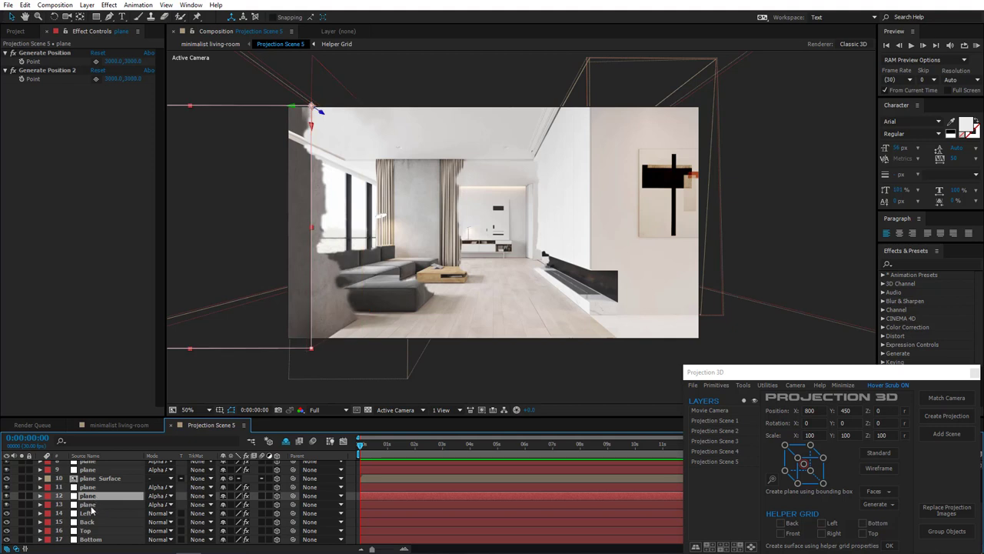
{"action": "left_click", "coordinate": [89, 505], "text": "shift"}
{"action": "key", "text": "ctrl+x"}
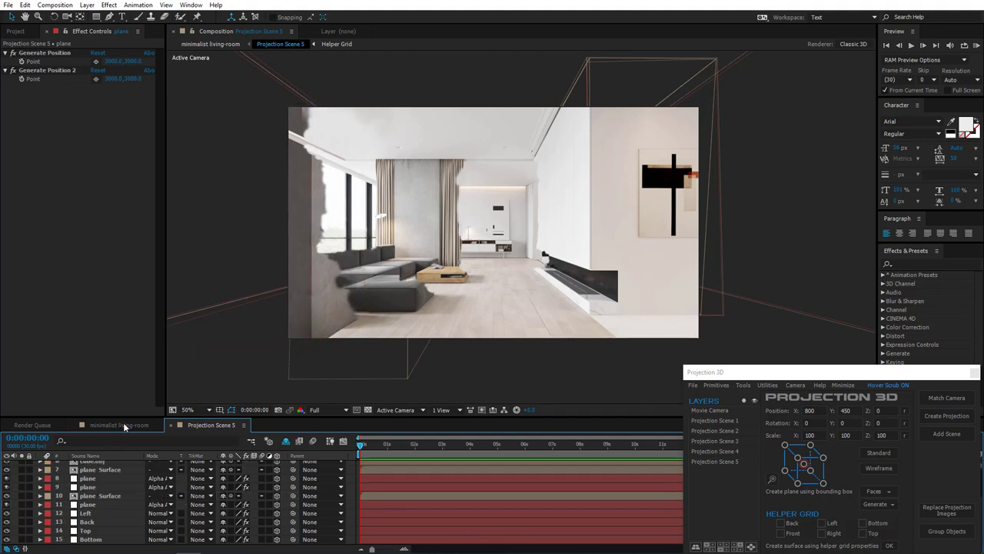
{"action": "left_click", "coordinate": [119, 424]}
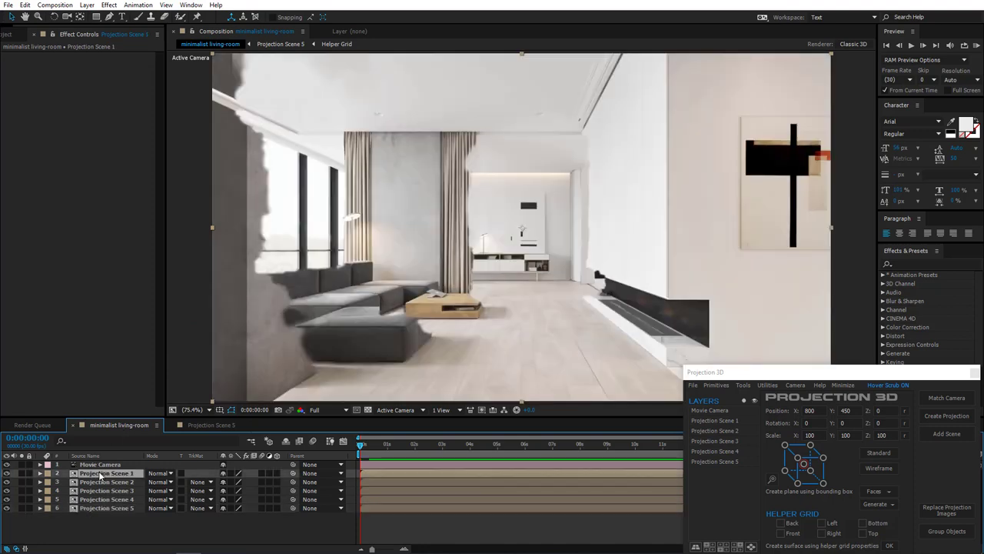
{"action": "double_click", "coordinate": [99, 473]}
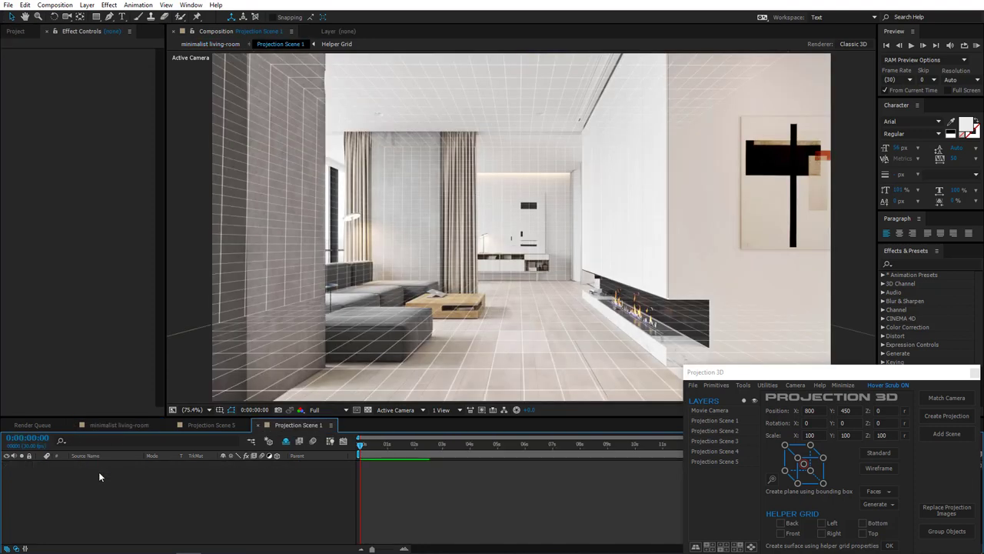
{"action": "key", "text": "ctrl+v"}
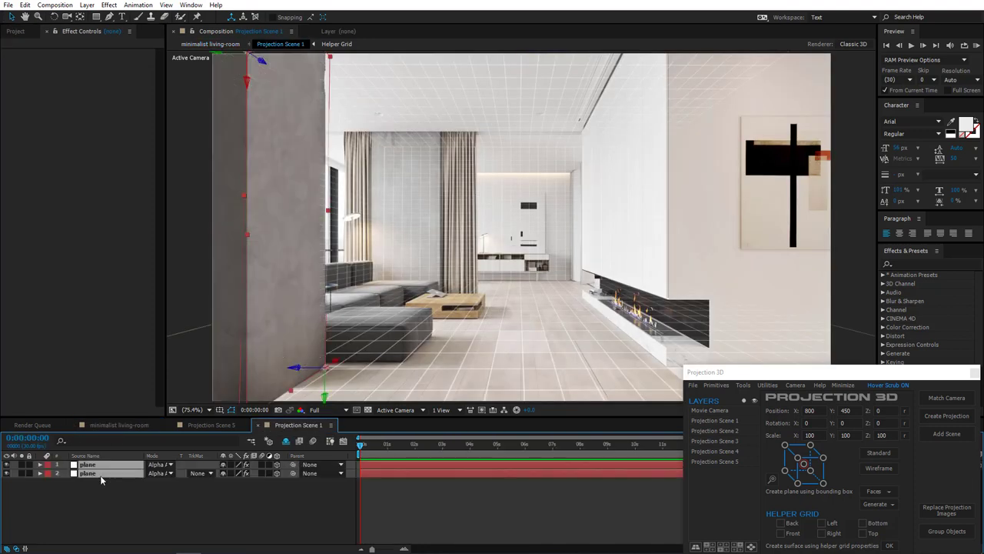
Solo Projection Scene 1 in the minimalist living-room composition to inspect the column alone, and turn the solo off
{"action": "left_click", "coordinate": [124, 425]}
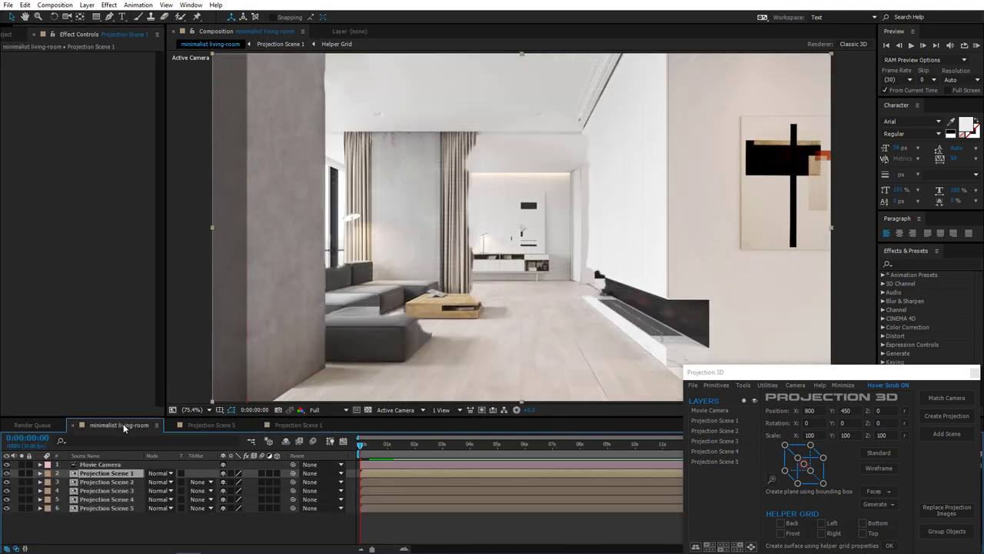
{"action": "left_click", "coordinate": [22, 472]}
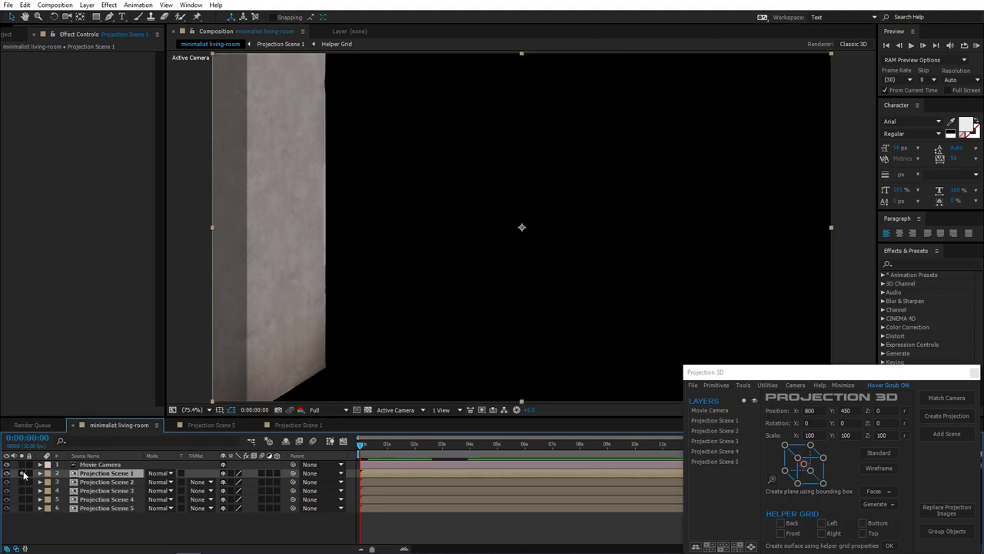
{"action": "left_click", "coordinate": [22, 472]}
Set the Classic 3D renderer's shadow map resolution to 4000 for Projection Scene 1
{"action": "double_click", "coordinate": [131, 474]}
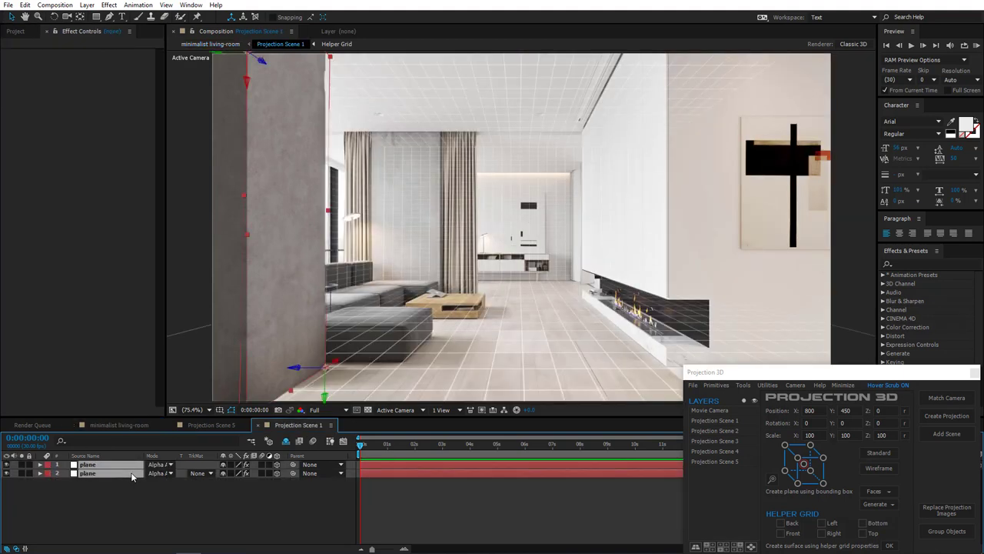
{"action": "left_click", "coordinate": [239, 496]}
{"action": "left_click", "coordinate": [482, 409]}
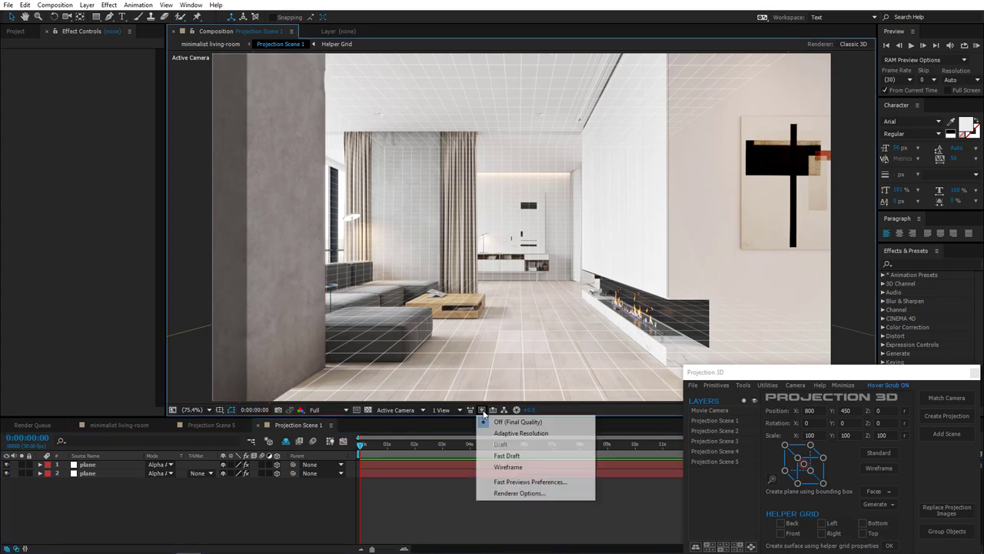
{"action": "left_click", "coordinate": [509, 493]}
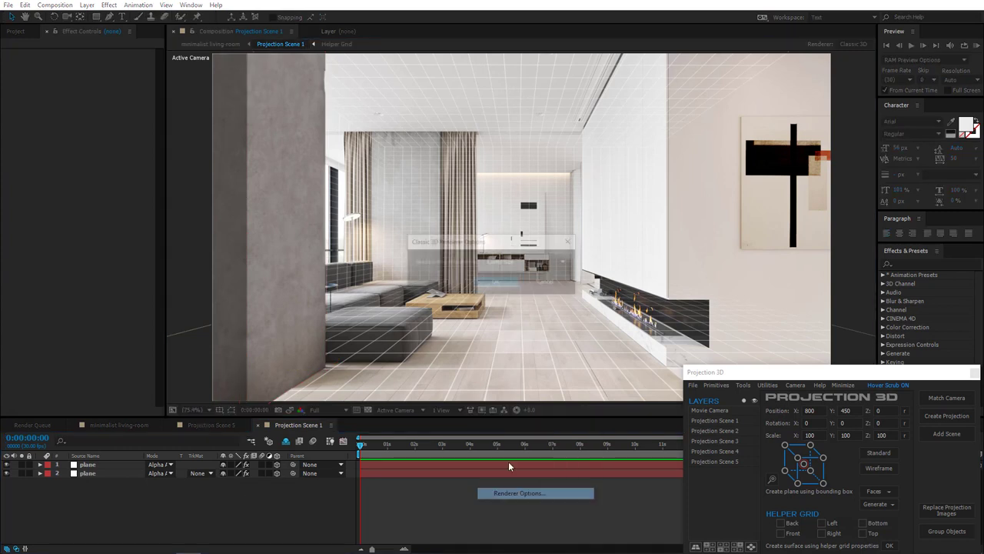
{"action": "left_click", "coordinate": [503, 261]}
{"action": "left_click", "coordinate": [507, 363]}
{"action": "left_click", "coordinate": [488, 280]}
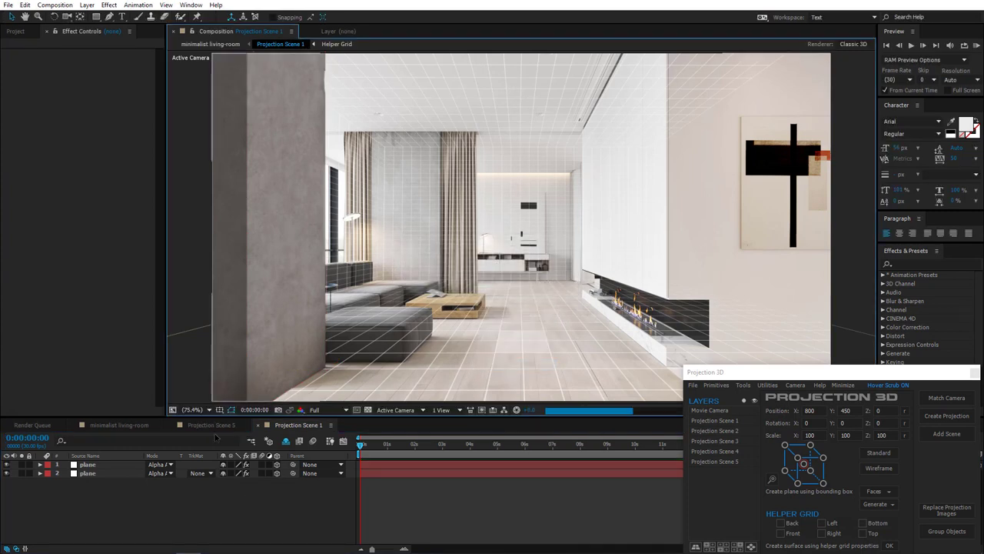
Set the Classic 3D renderer's shadow map resolution to 4000 for Projection Scene 2
{"action": "left_click", "coordinate": [153, 429]}
{"action": "double_click", "coordinate": [132, 477]}
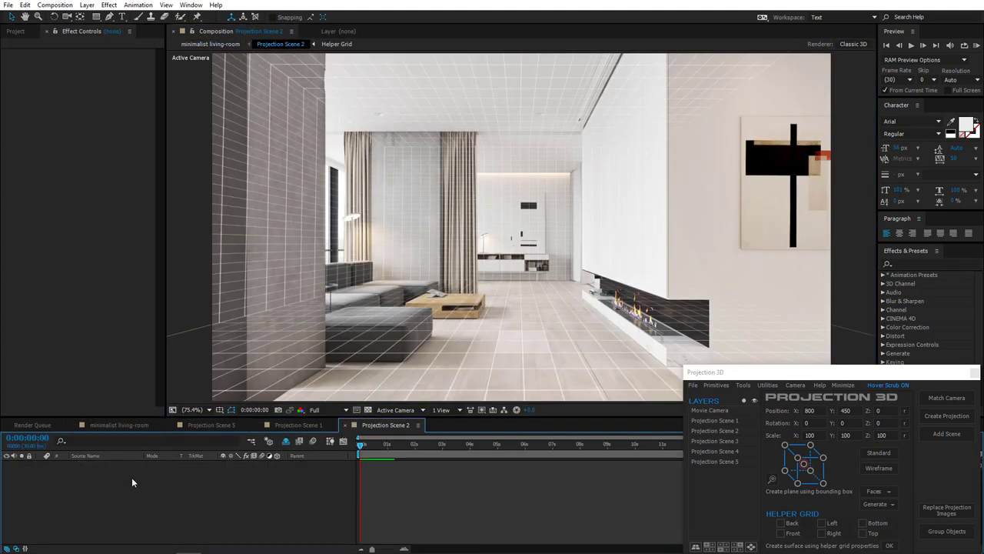
{"action": "left_click", "coordinate": [481, 409]}
{"action": "left_click", "coordinate": [507, 262]}
{"action": "left_click", "coordinate": [504, 362]}
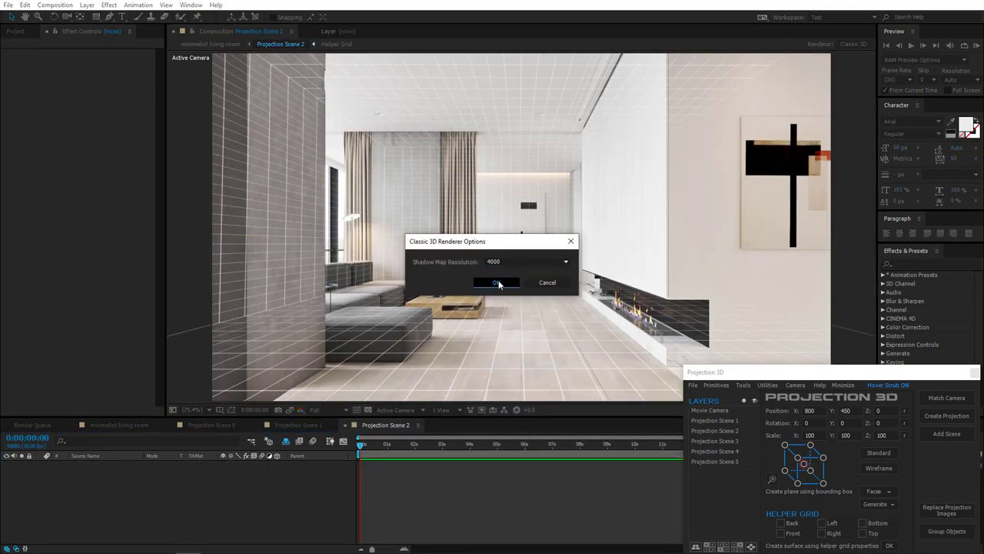
{"action": "left_click", "coordinate": [495, 283]}
Set the Classic 3D renderer's shadow map resolution to 4000 for Projection Scene 3
{"action": "left_click", "coordinate": [122, 426]}
{"action": "double_click", "coordinate": [117, 492]}
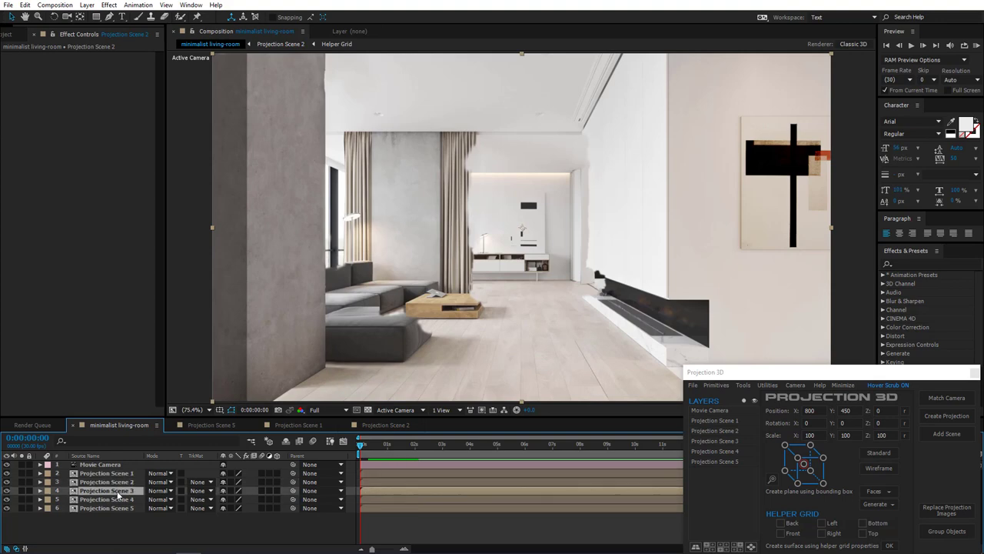
{"action": "left_click", "coordinate": [482, 409]}
{"action": "left_click", "coordinate": [519, 493]}
{"action": "left_click", "coordinate": [507, 262]}
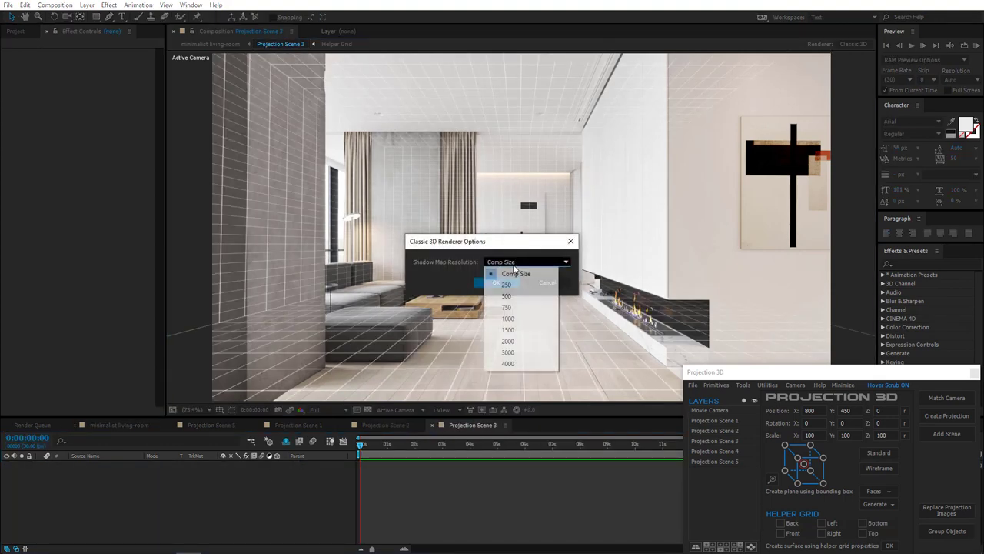
{"action": "left_click", "coordinate": [503, 362]}
{"action": "left_click", "coordinate": [496, 283]}
Set the Classic 3D renderer's shadow map resolution to 4000 for Projection Scene 4
{"action": "left_click", "coordinate": [120, 424]}
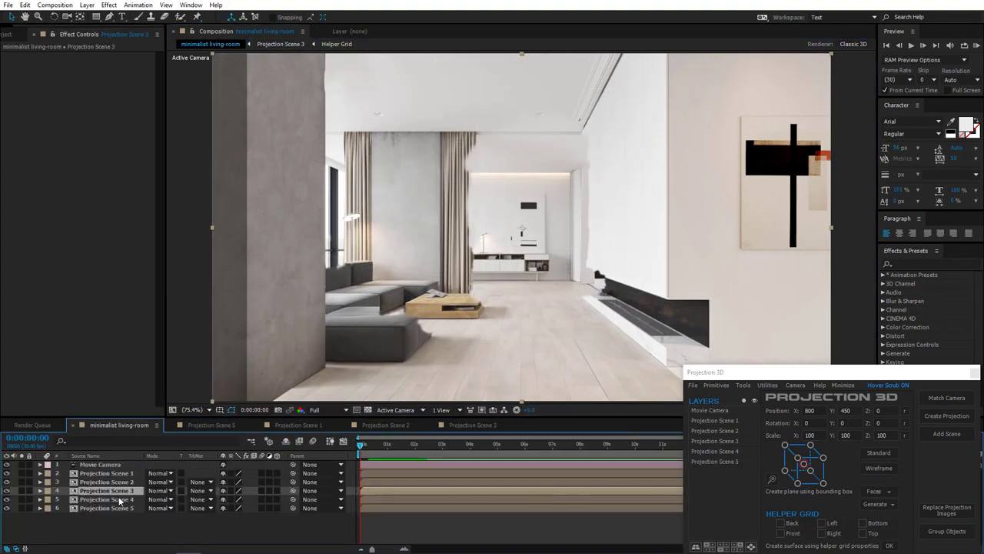
{"action": "double_click", "coordinate": [92, 498]}
{"action": "left_click", "coordinate": [482, 409]}
{"action": "left_click", "coordinate": [519, 493]}
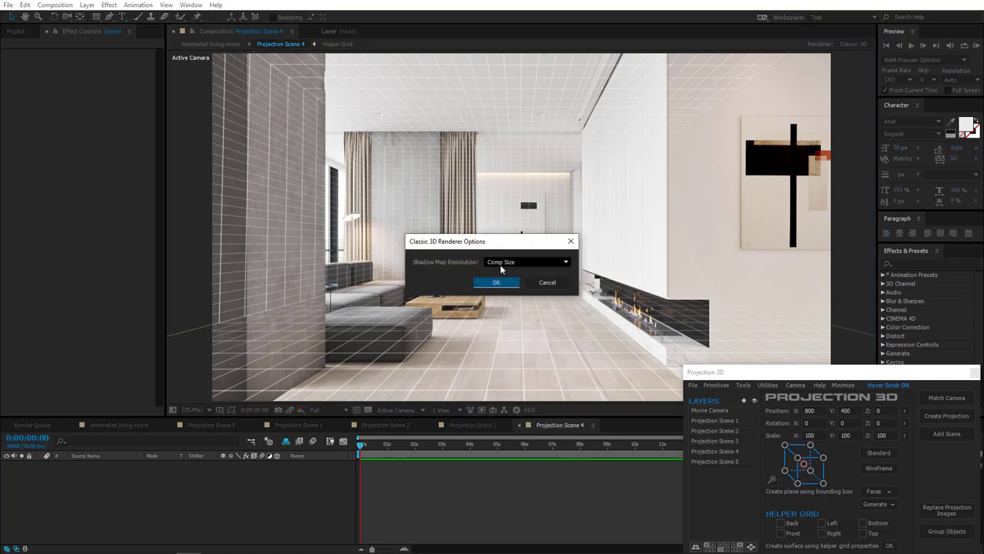
{"action": "left_click", "coordinate": [507, 262]}
{"action": "left_click", "coordinate": [504, 362]}
{"action": "left_click", "coordinate": [495, 283]}
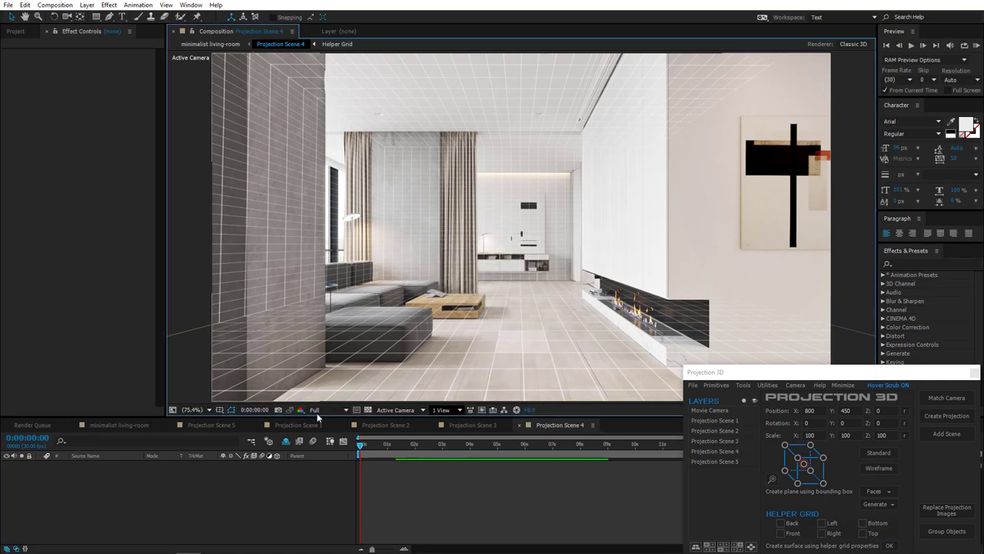
Reorder the open compositions so Projection Scene 5 follows Projection Scene 4, and return to the minimalist living-room composition
{"action": "left_click_drag", "start_coordinate": [211, 424], "coordinate": [582, 432]}
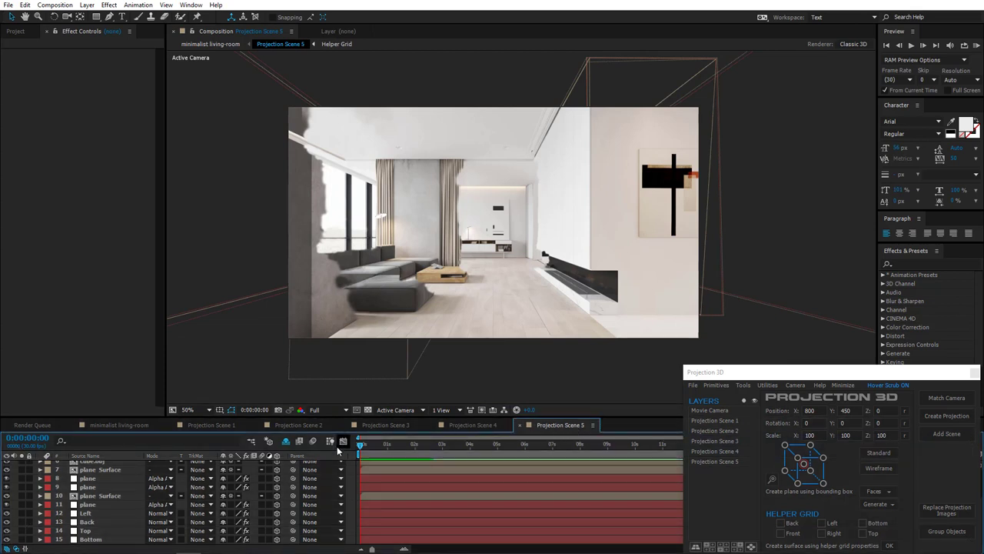
{"action": "left_click", "coordinate": [210, 421]}
{"action": "left_click", "coordinate": [118, 425]}
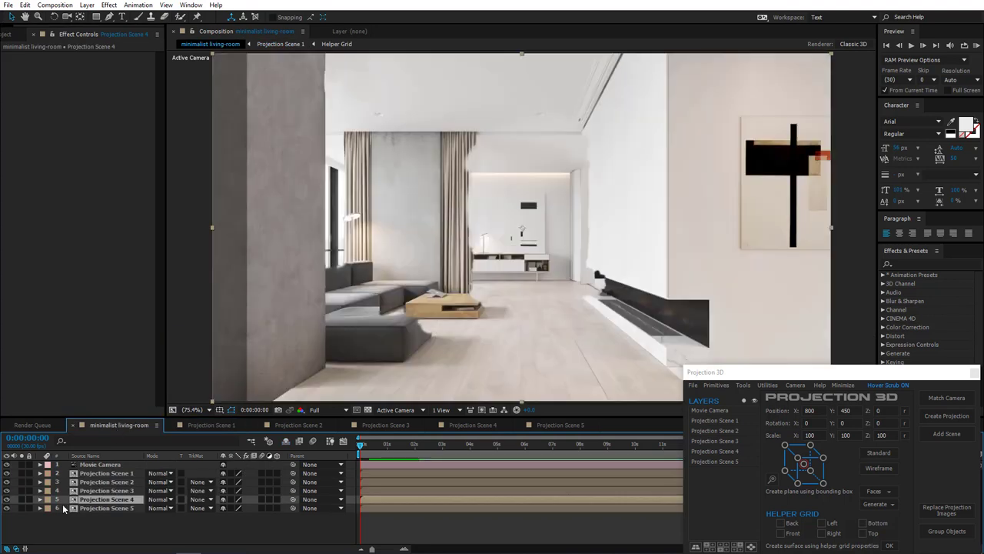
Solo Projection Scene 5 and toggle the solo of Projection Scene 1 to compare the room with and without the column; clear both solos
{"action": "left_click", "coordinate": [21, 507]}
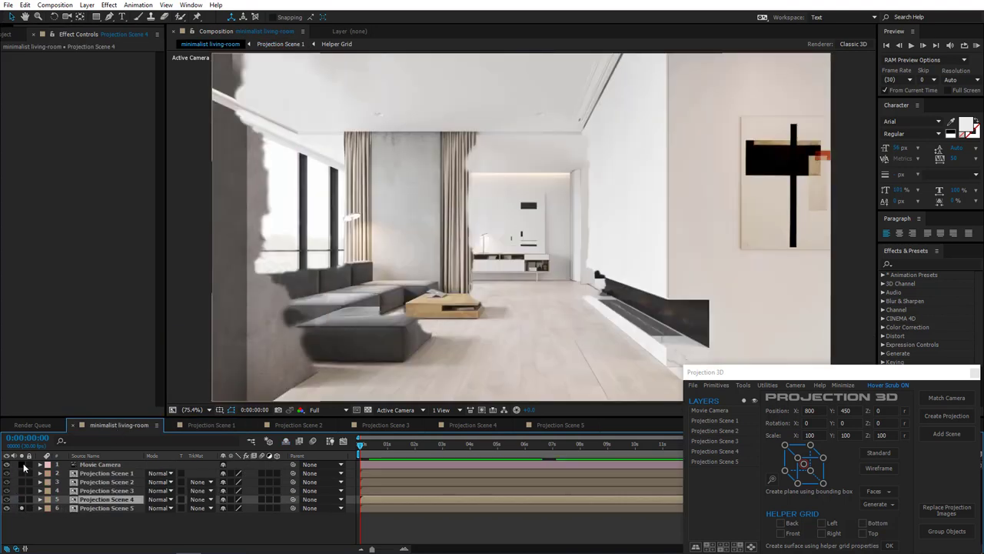
{"action": "left_click", "coordinate": [22, 473]}
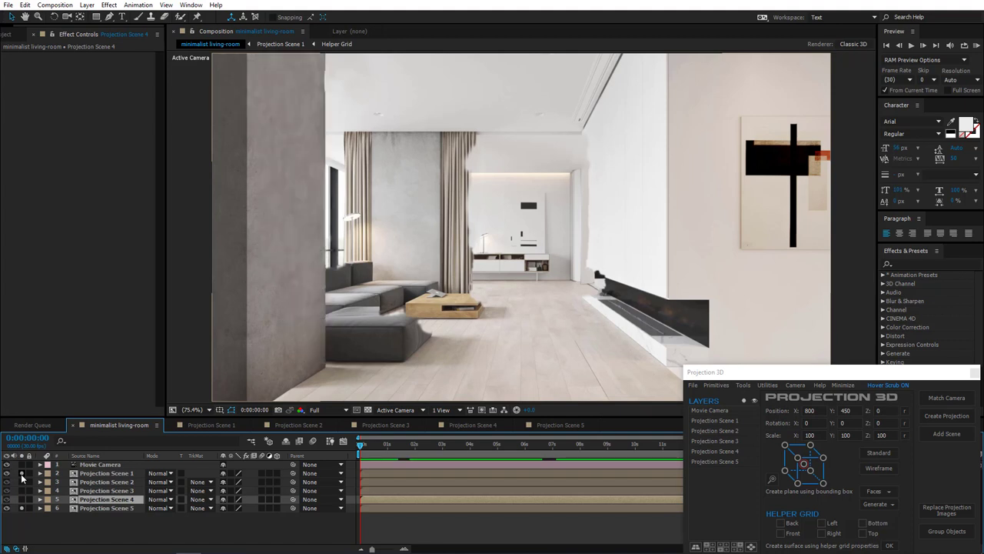
{"action": "left_click", "coordinate": [22, 474]}
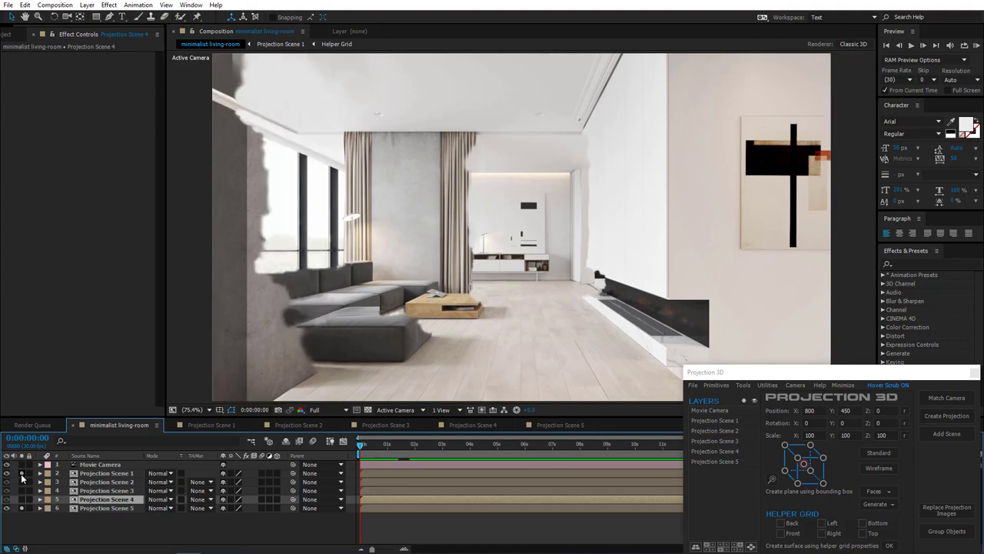
{"action": "left_click", "coordinate": [21, 473]}
{"action": "left_click", "coordinate": [22, 474]}
{"action": "left_click", "coordinate": [22, 507]}
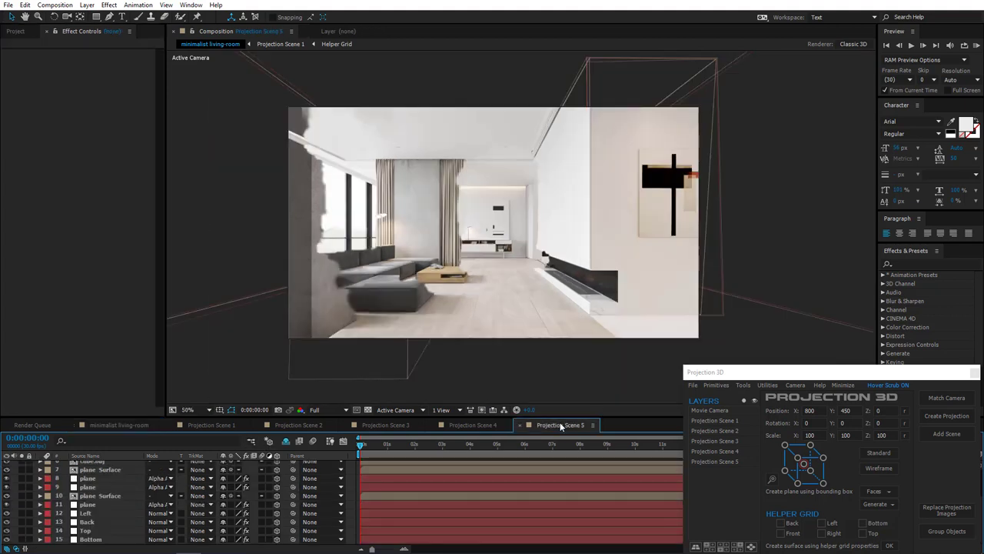
Cut the fireplace wall's plane and plane Surface layers from Projection Scene 5 and paste them into Projection Scene 2
{"action": "left_click", "coordinate": [560, 424]}
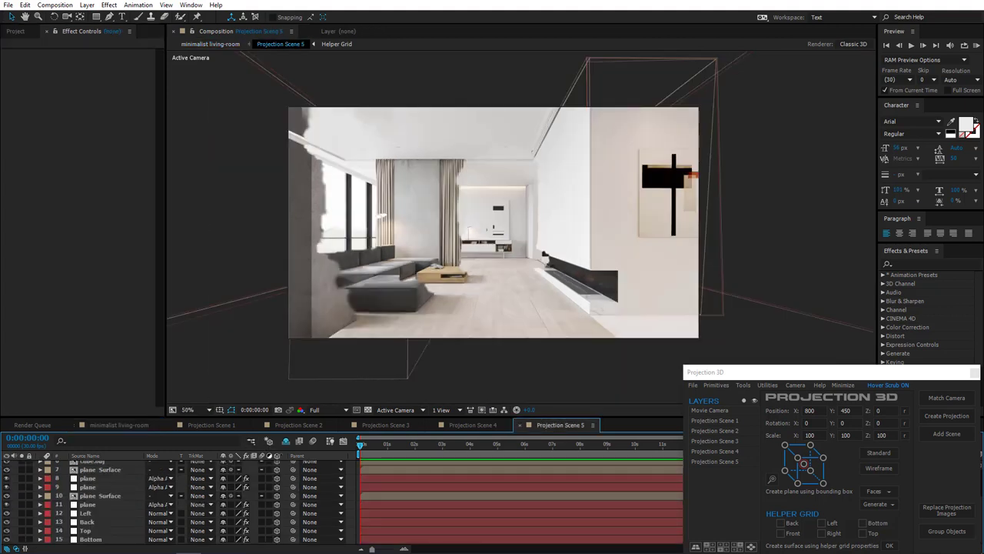
{"action": "left_click", "coordinate": [91, 511]}
{"action": "left_click", "coordinate": [88, 505]}
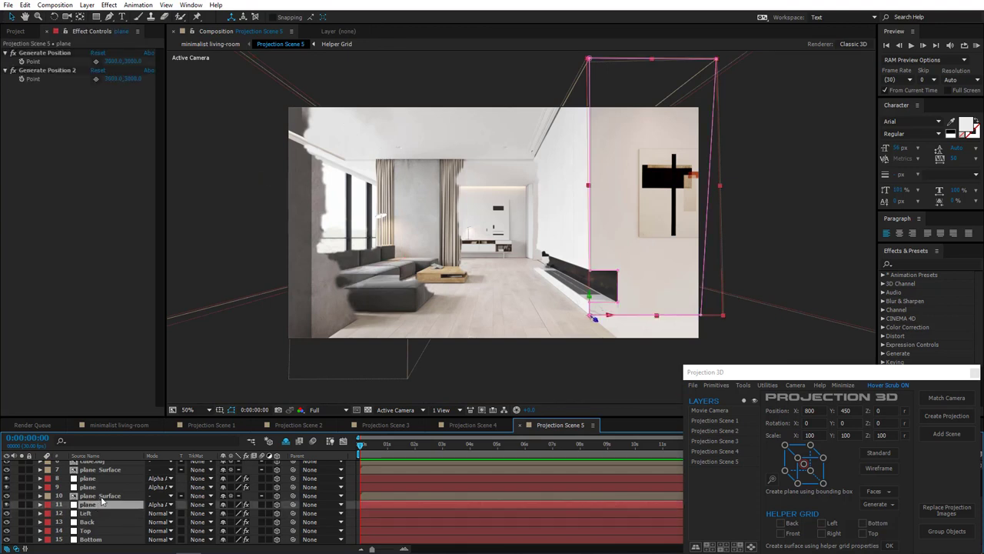
{"action": "left_click", "coordinate": [101, 496]}
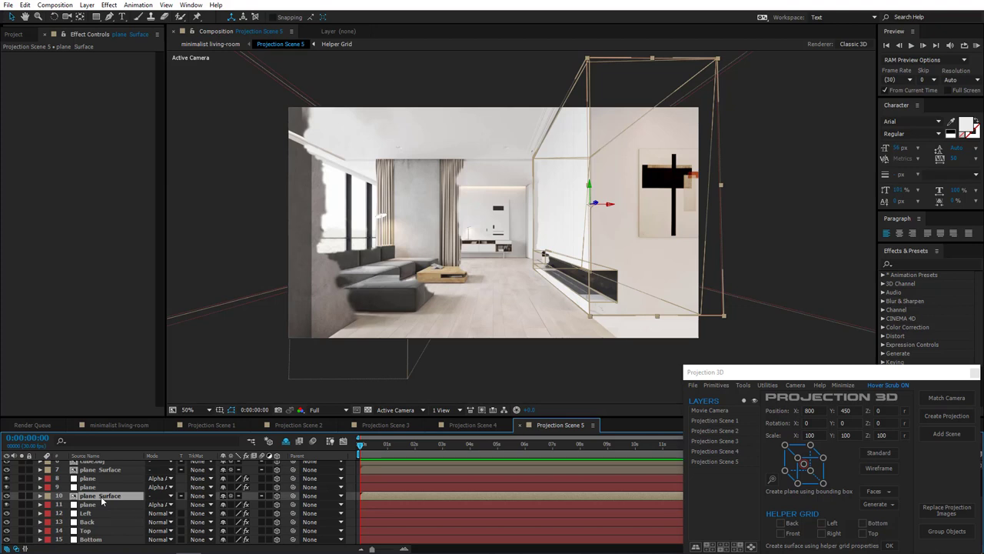
{"action": "left_click", "coordinate": [101, 487]}
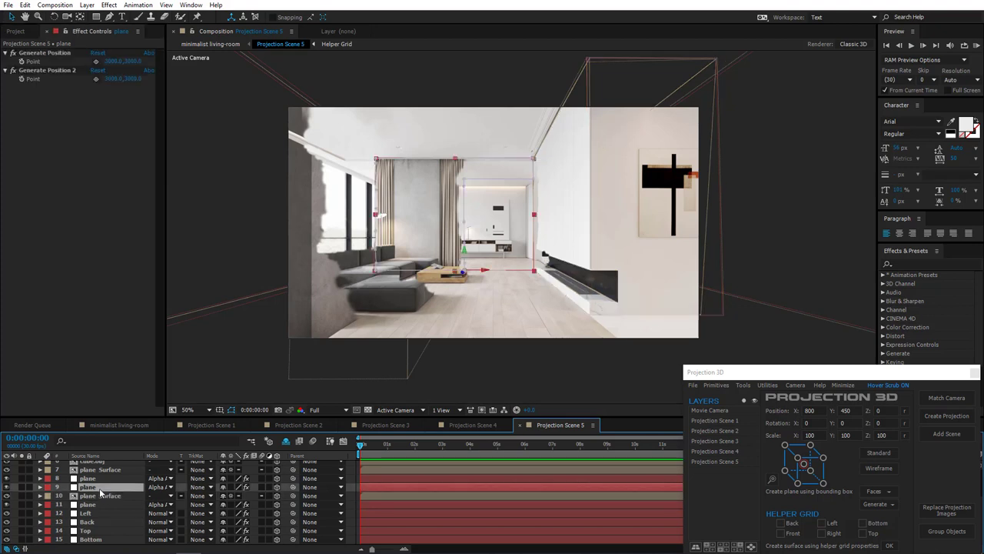
{"action": "left_click", "coordinate": [101, 503]}
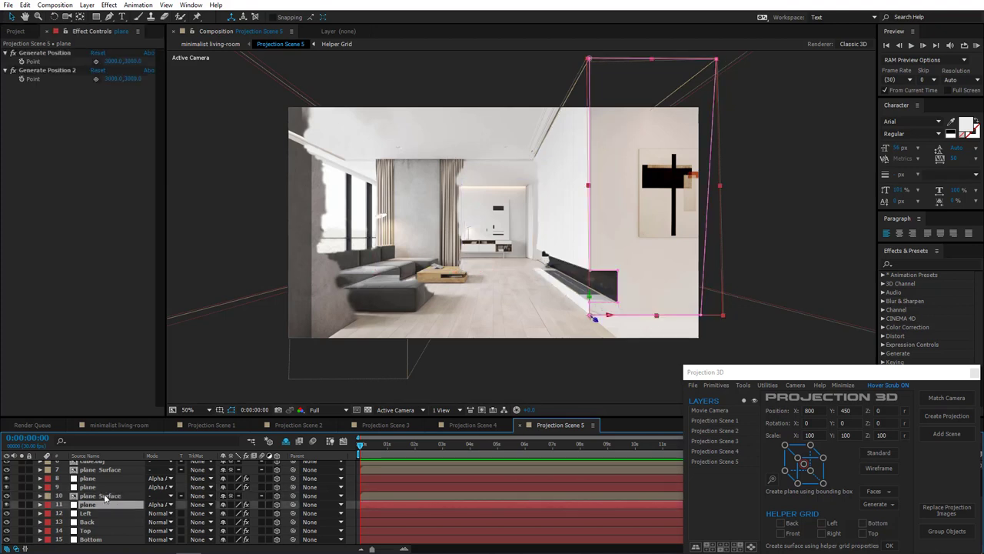
{"action": "left_click", "coordinate": [105, 497]}
{"action": "key", "text": "ctrl+x"}
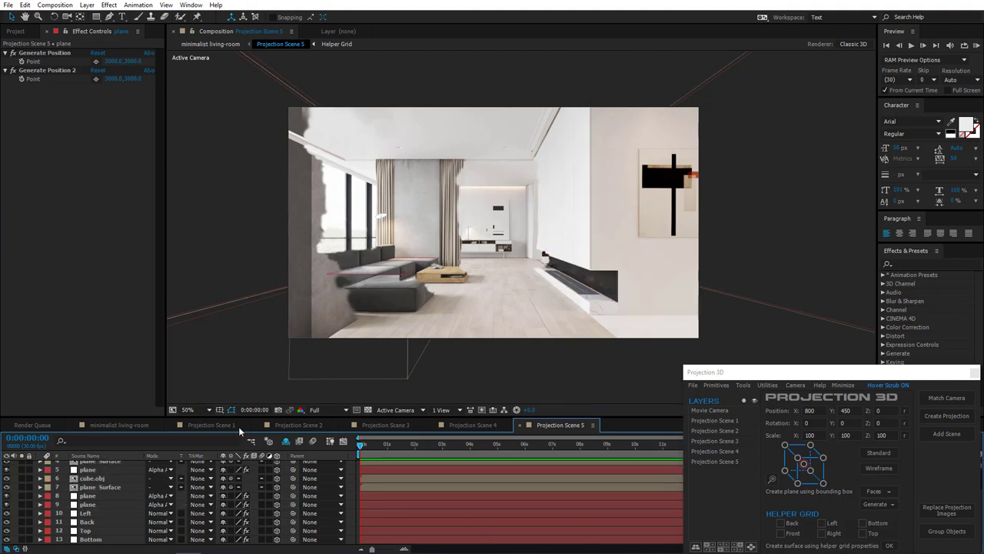
{"action": "left_click", "coordinate": [292, 424]}
{"action": "key", "text": "ctrl+v"}
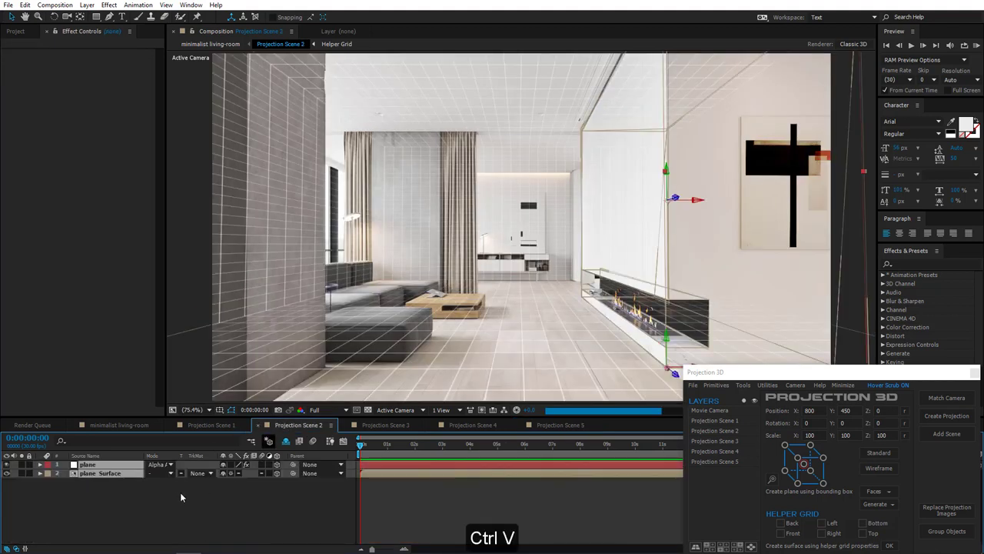
Cut the front ottoman's cube.obj layer from Projection Scene 5 and paste it into Projection Scene 2
{"action": "left_click", "coordinate": [111, 426]}
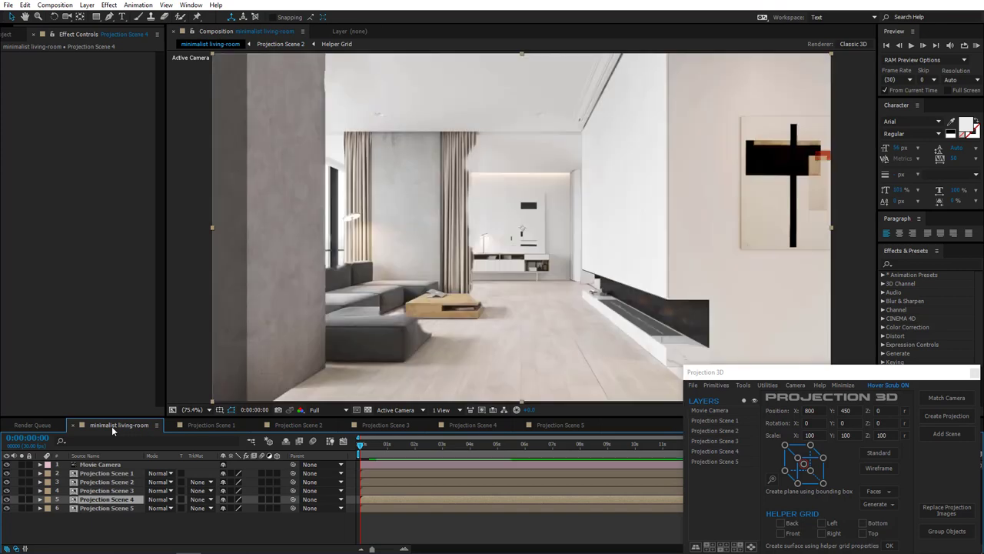
{"action": "key", "text": "F2"}
{"action": "left_click", "coordinate": [571, 426]}
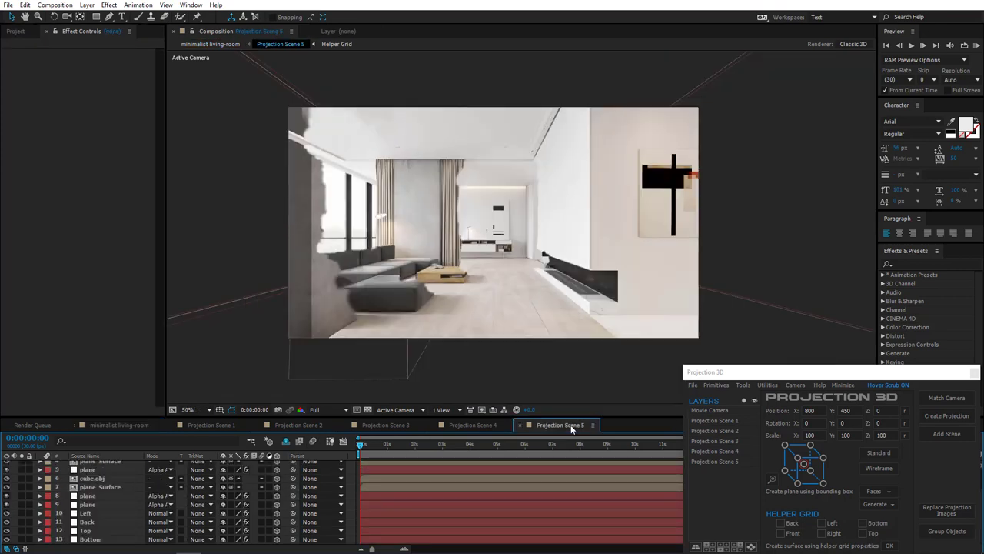
{"action": "left_click", "coordinate": [91, 495]}
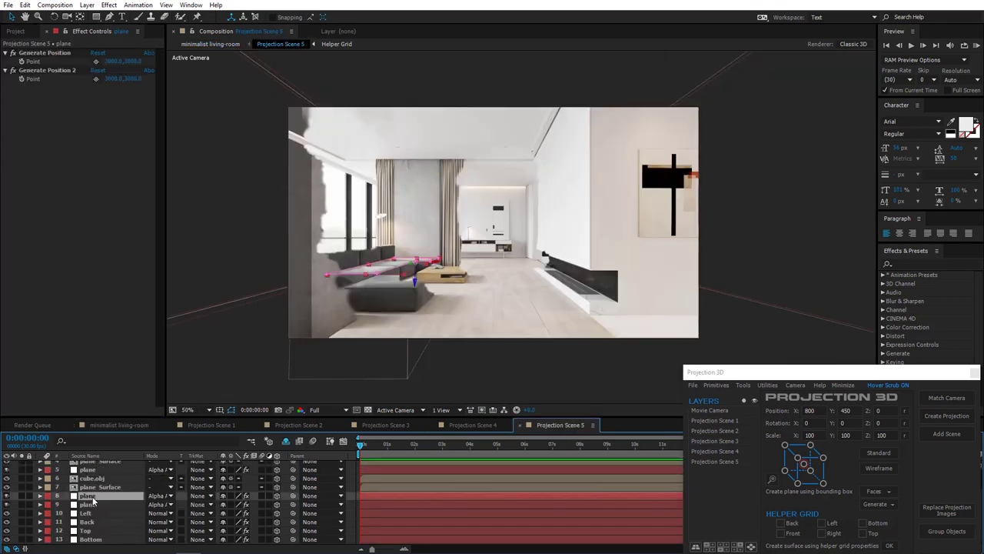
{"action": "left_click", "coordinate": [96, 486]}
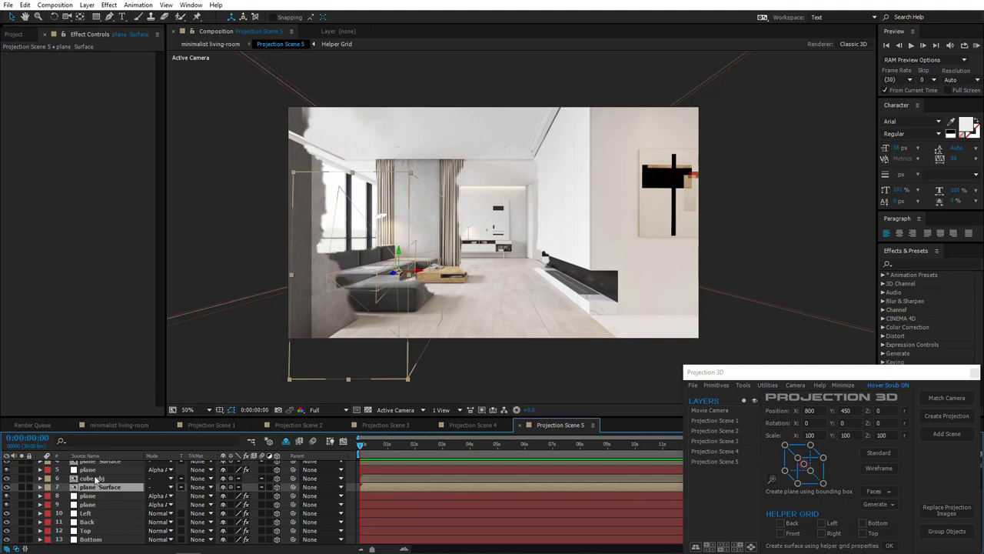
{"action": "left_click", "coordinate": [94, 478]}
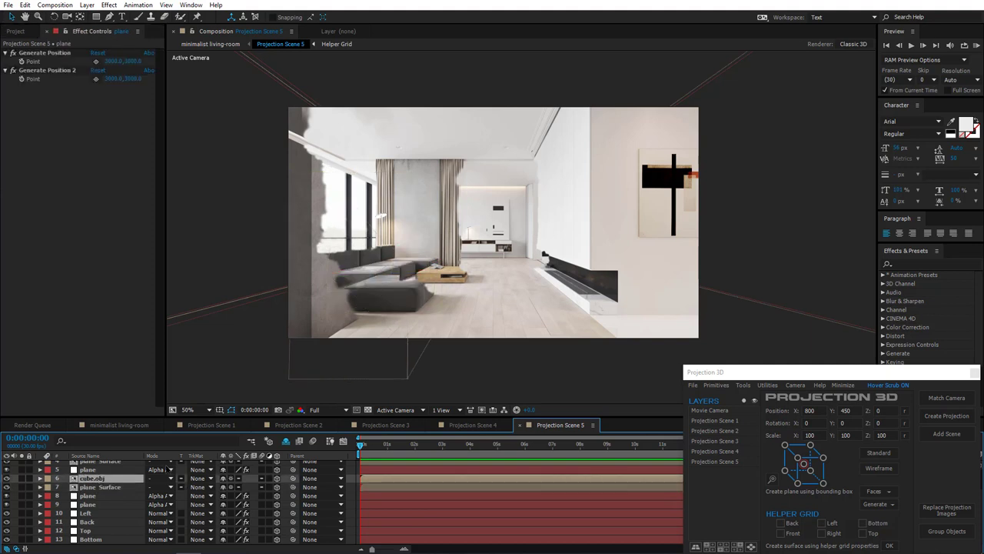
{"action": "left_click", "coordinate": [297, 425]}
{"action": "left_click", "coordinate": [206, 486]}
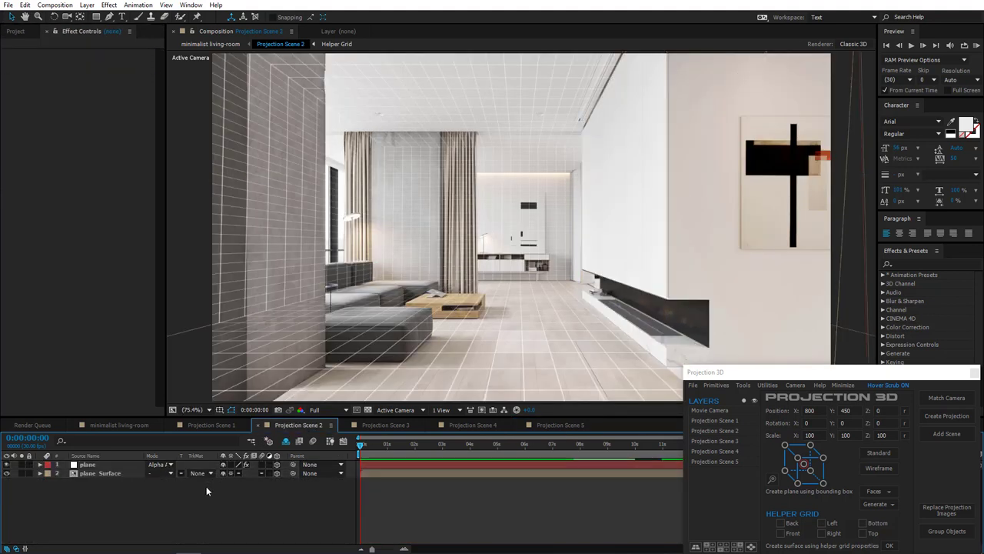
{"action": "key", "text": "ctrl+v"}
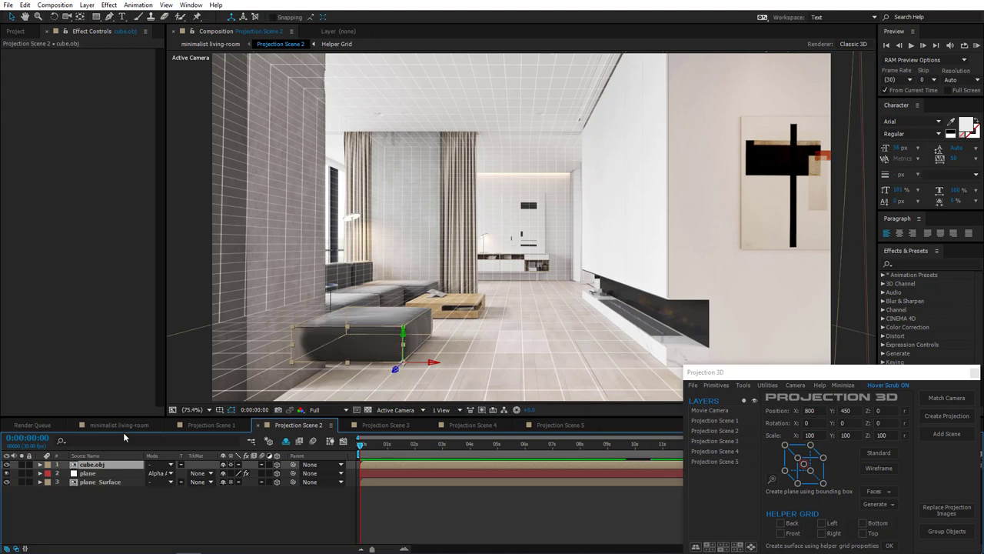
In the minimalist living-room composition, move the Movie Camera forward with a Position keyframe at 0:00:04:00, and minimize the Projection 3D panel
{"action": "left_click", "coordinate": [121, 424]}
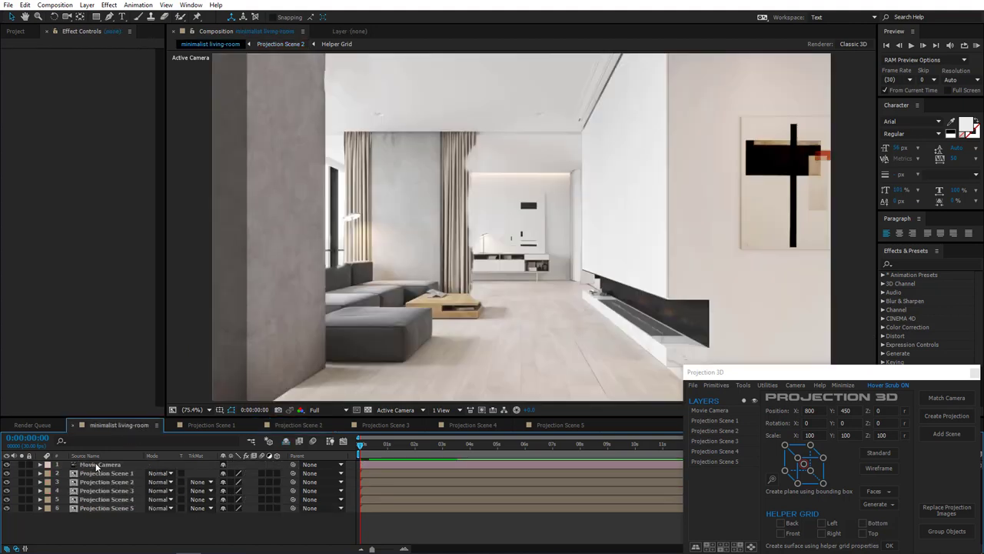
{"action": "left_click", "coordinate": [99, 464]}
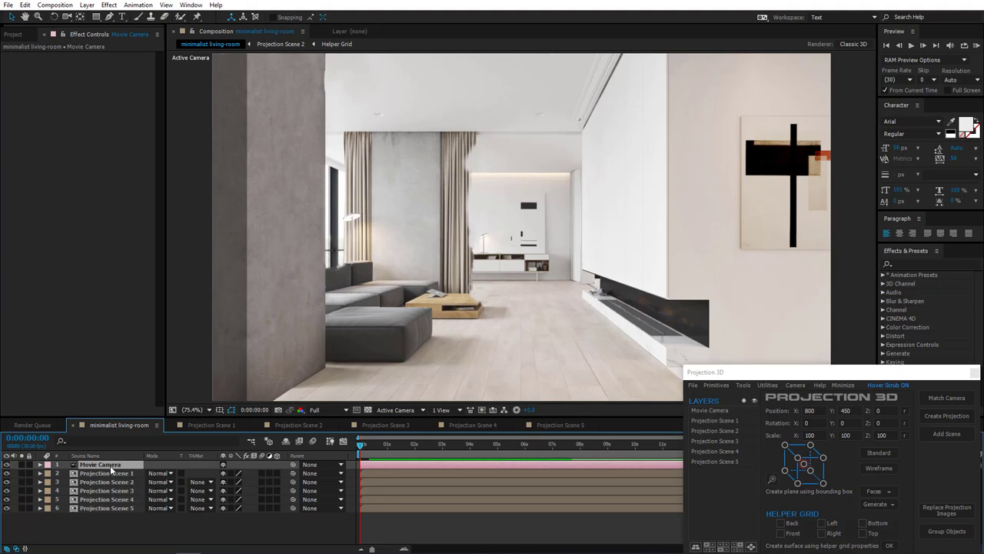
{"action": "key", "text": "p"}
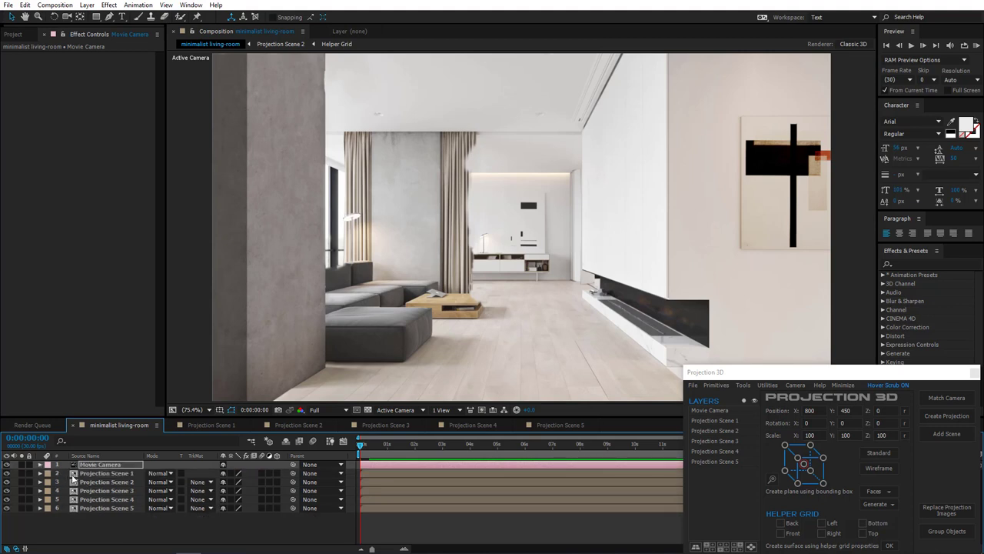
{"action": "key", "text": "u"}
{"action": "left_click", "coordinate": [94, 482]}
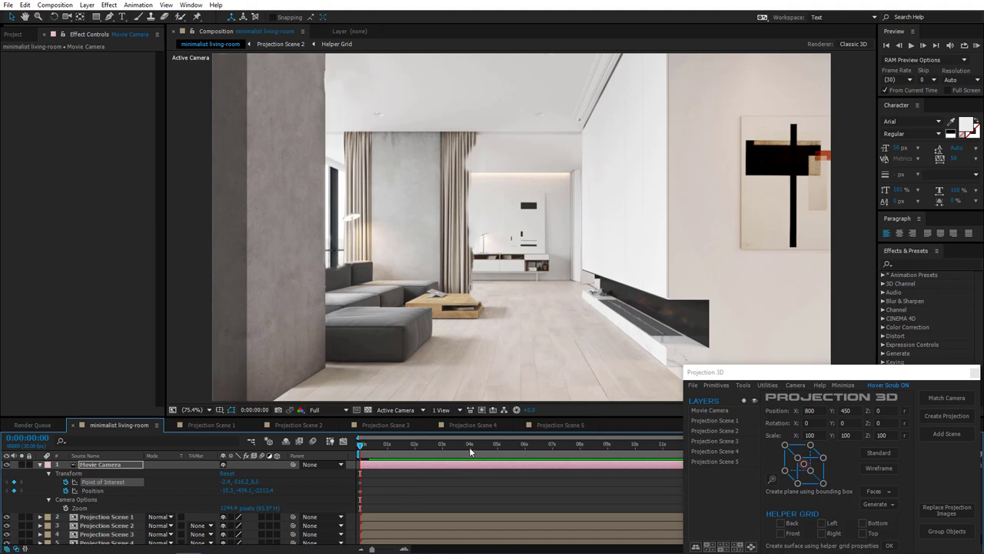
{"action": "left_click", "coordinate": [470, 446]}
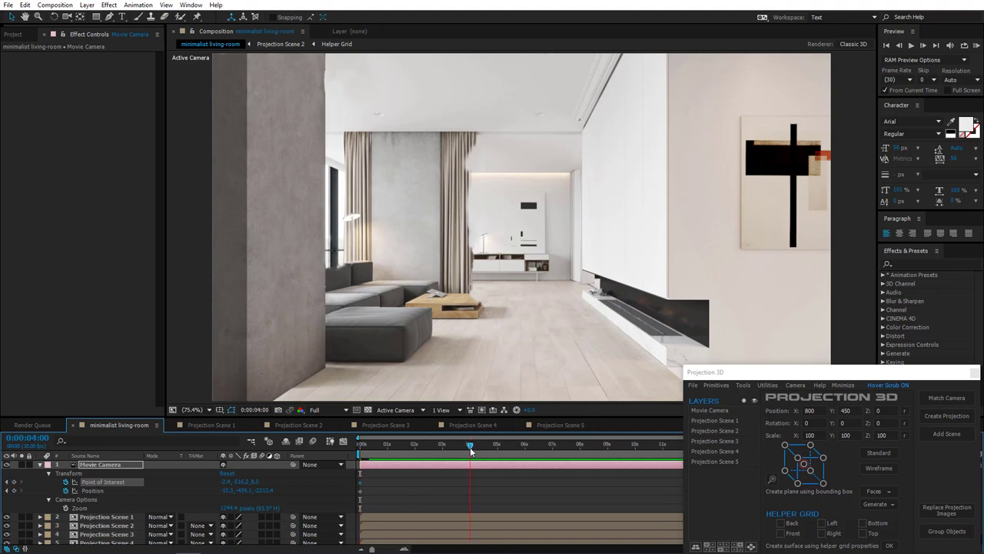
{"action": "left_click", "coordinate": [68, 17]}
{"action": "left_click_drag", "start_coordinate": [500, 292], "coordinate": [515, 333]}
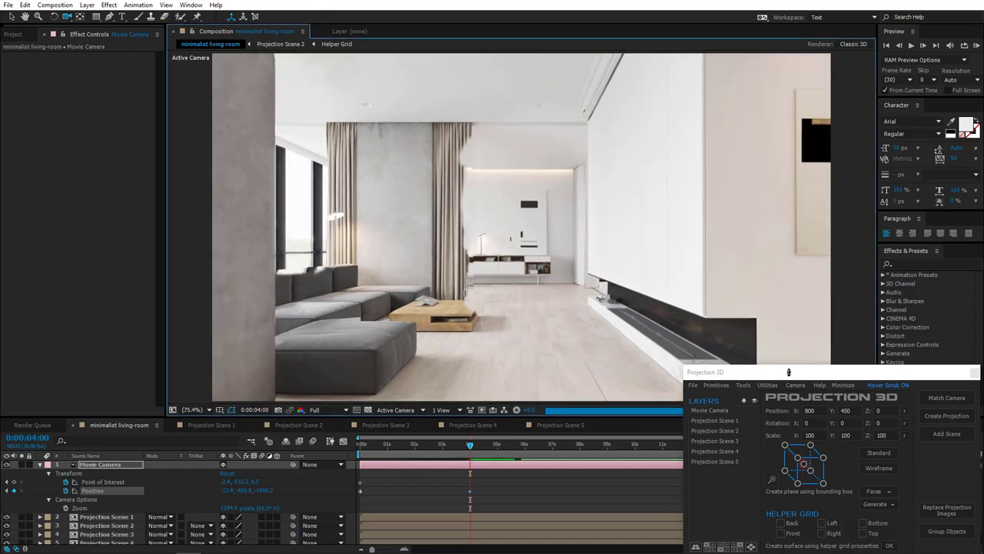
{"action": "left_click", "coordinate": [845, 388]}
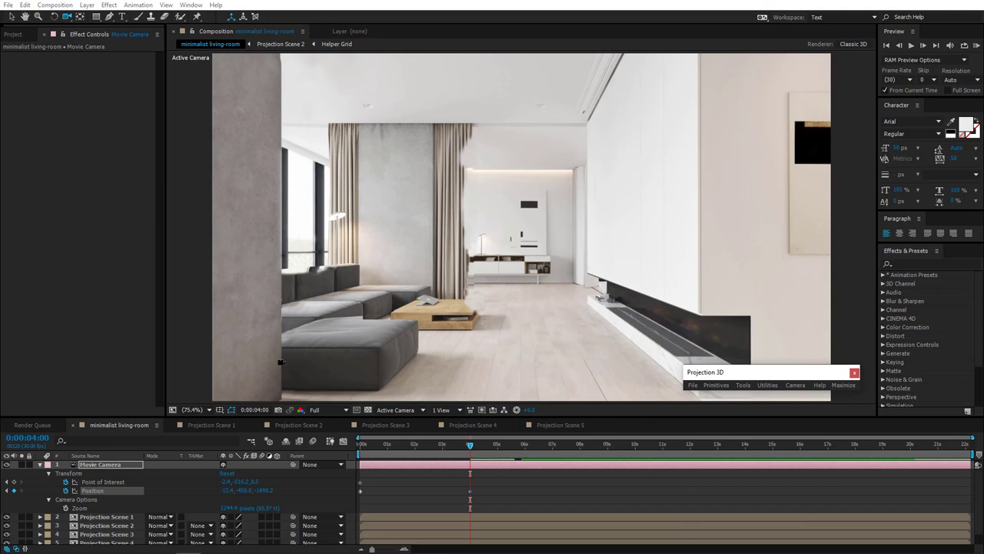
{"action": "left_click", "coordinate": [40, 465]}
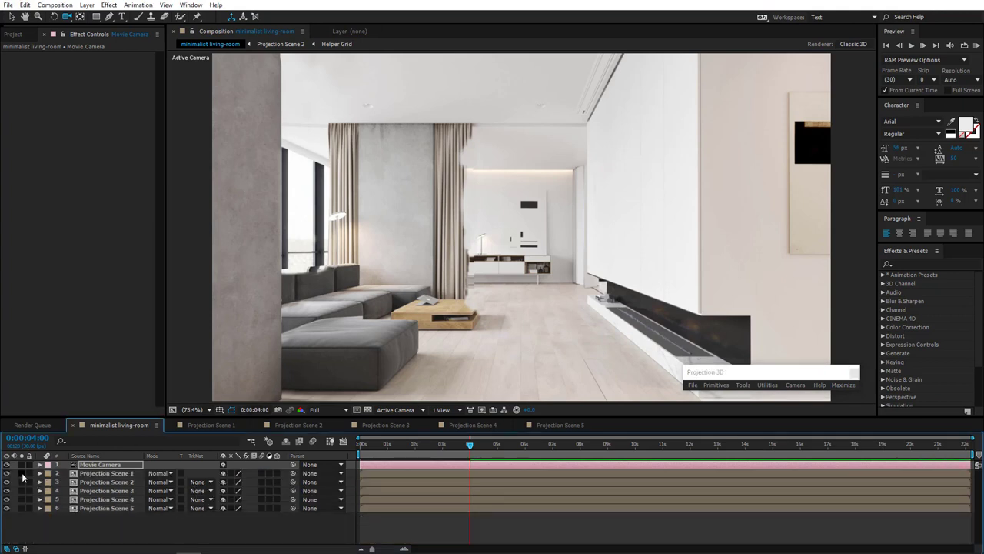
Solo Projection Scene 1 and Projection Scene 2 to inspect the parts they contain, and clear both solos
{"action": "left_click", "coordinate": [23, 474]}
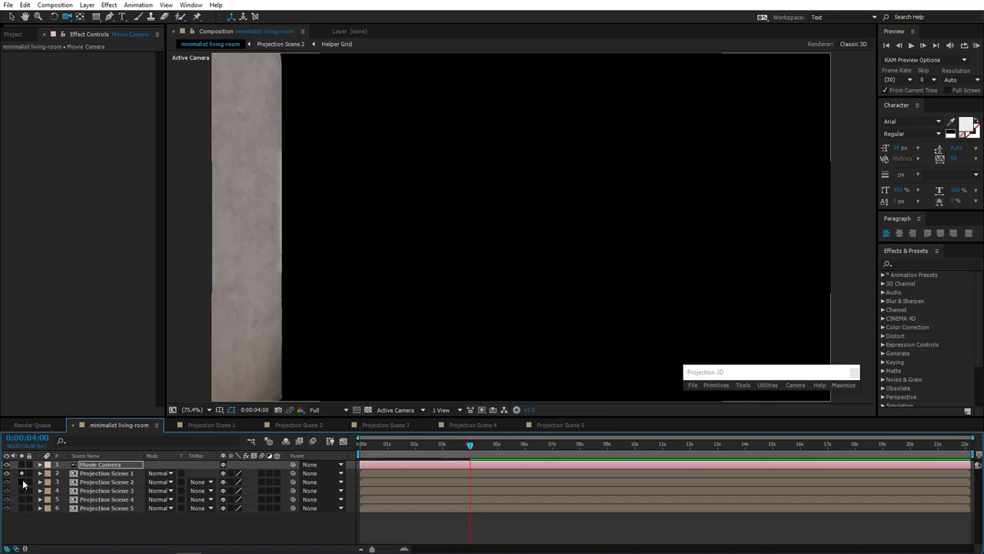
{"action": "left_click", "coordinate": [23, 482]}
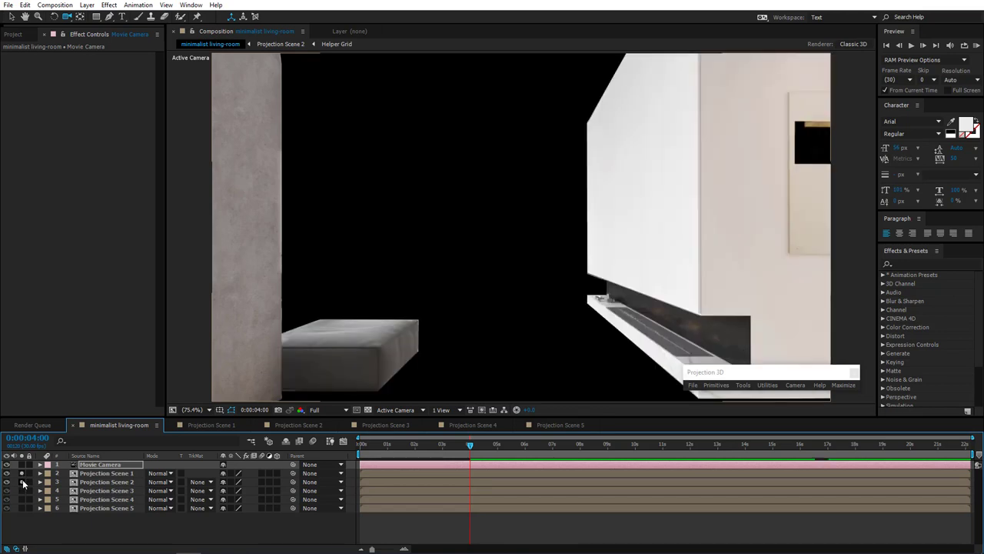
{"action": "left_click", "coordinate": [23, 482]}
{"action": "left_click", "coordinate": [22, 474]}
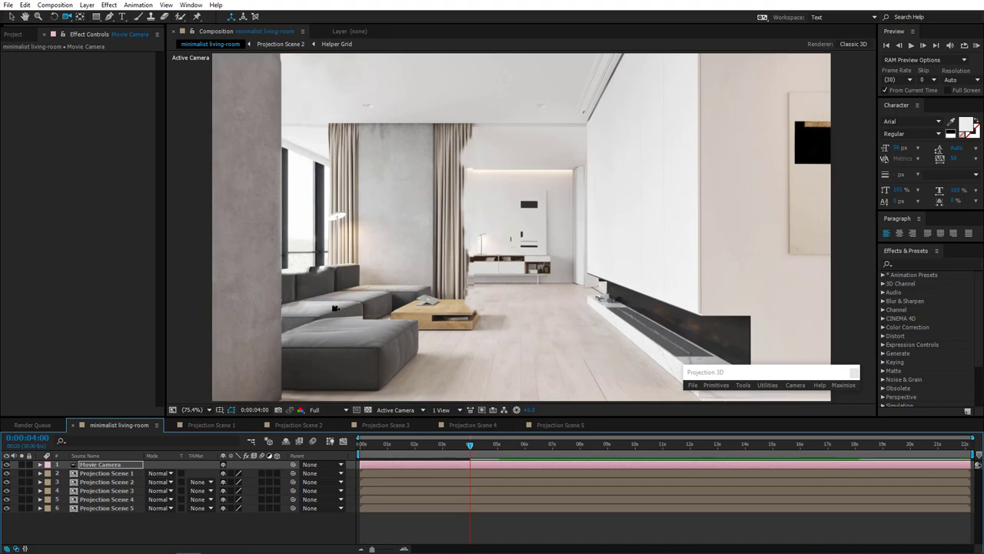
Cut the coffee table's and sofa's plane and plane Surface layers from Projection Scene 5 and paste them into Projection Scene 3
{"action": "left_click", "coordinate": [560, 425]}
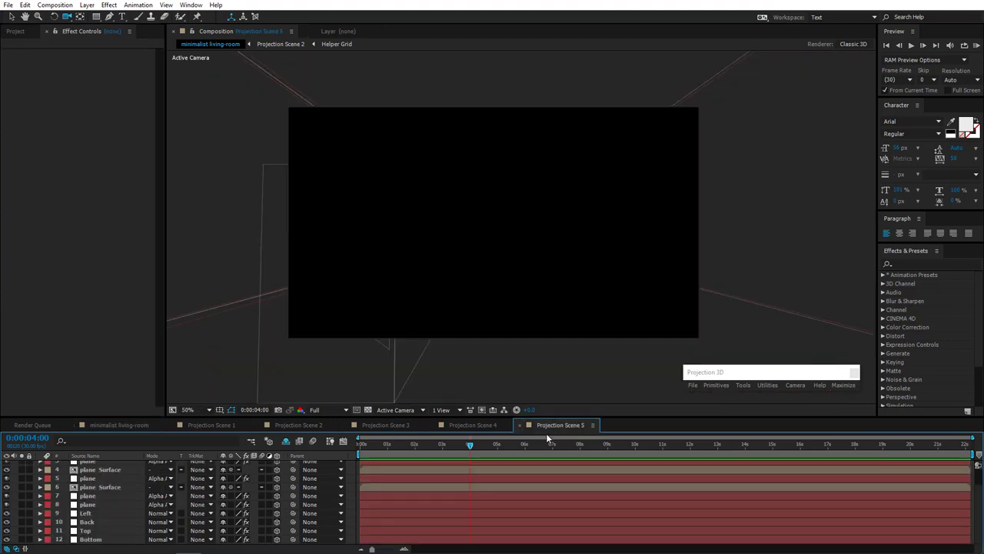
{"action": "left_click", "coordinate": [102, 482]}
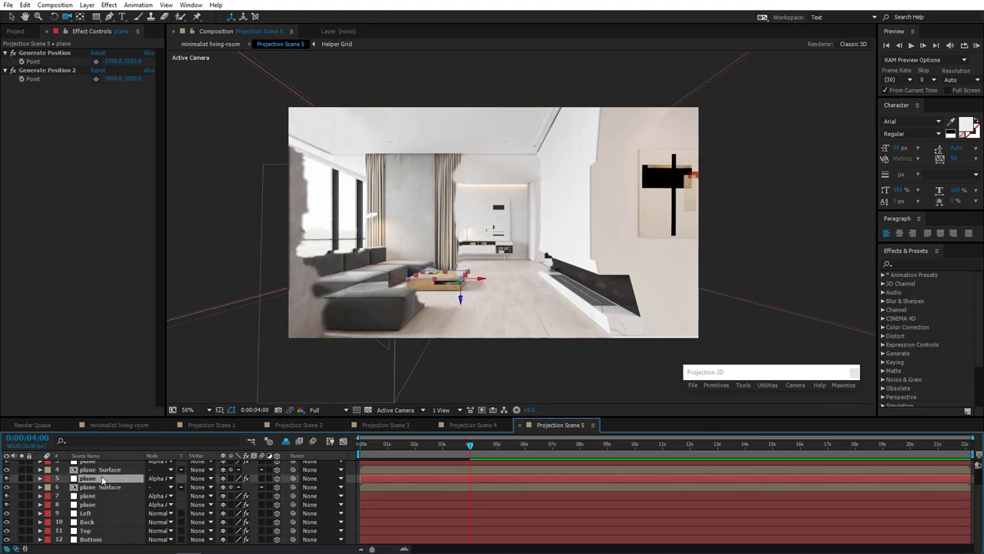
{"action": "left_click", "coordinate": [103, 470]}
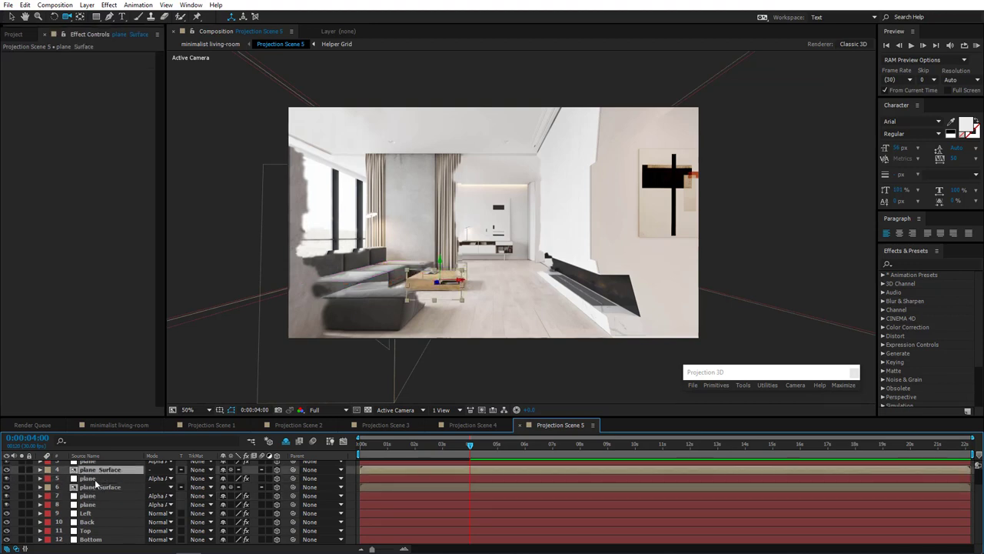
{"action": "left_click", "coordinate": [97, 488]}
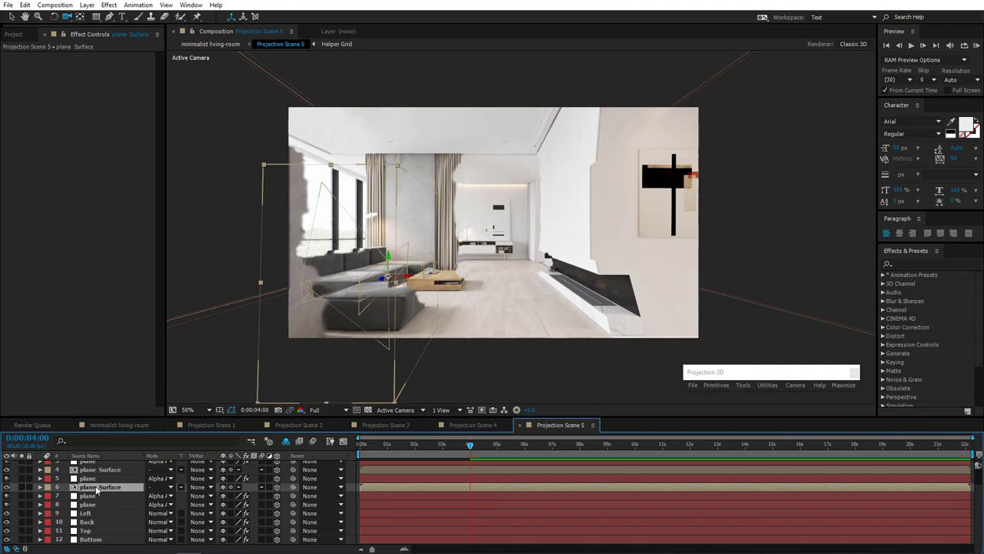
{"action": "left_click", "coordinate": [92, 496]}
{"action": "left_click", "coordinate": [92, 488], "text": "ctrl"}
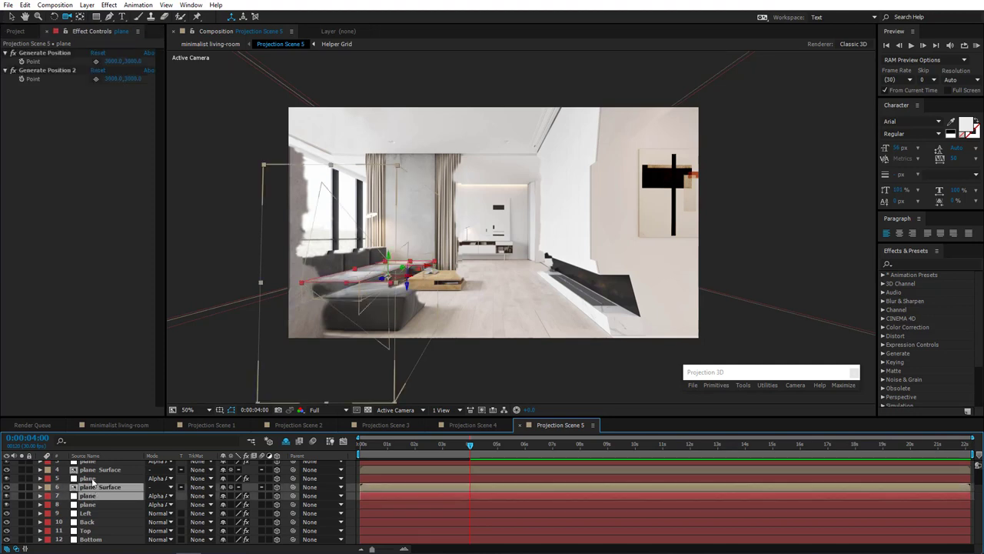
{"action": "left_click", "coordinate": [94, 479], "text": "ctrl"}
{"action": "left_click", "coordinate": [98, 471], "text": "ctrl"}
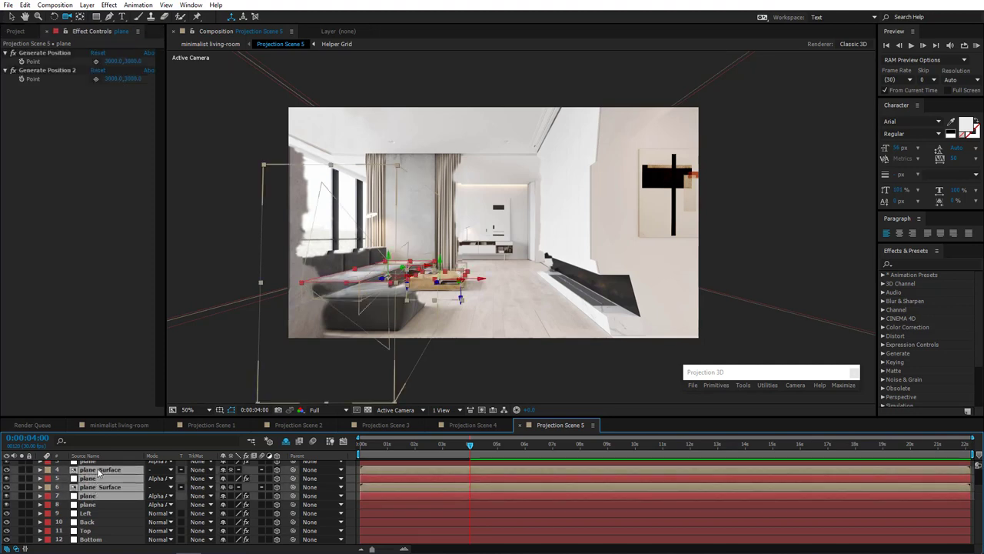
{"action": "key", "text": "ctrl+x"}
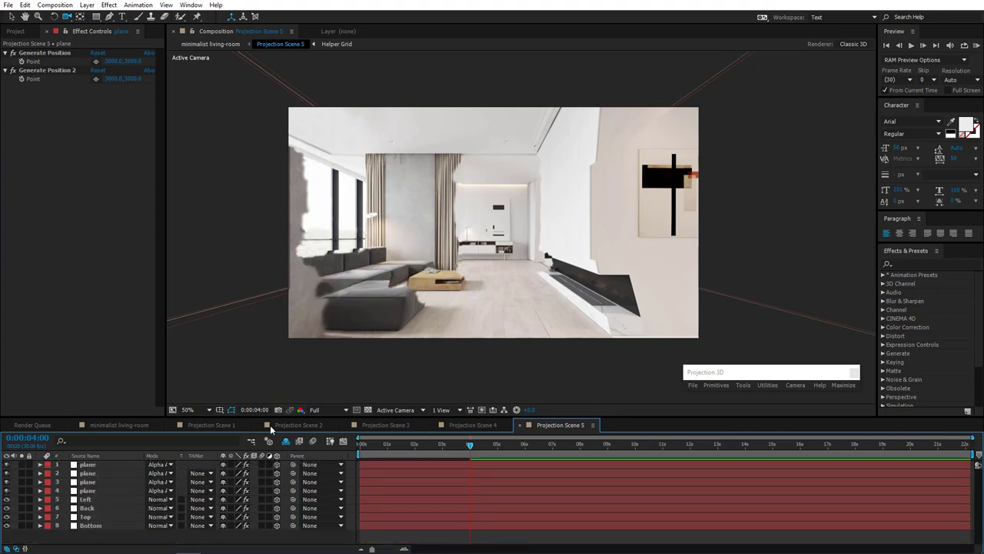
{"action": "left_click", "coordinate": [386, 425]}
{"action": "key", "text": "ctrl+v"}
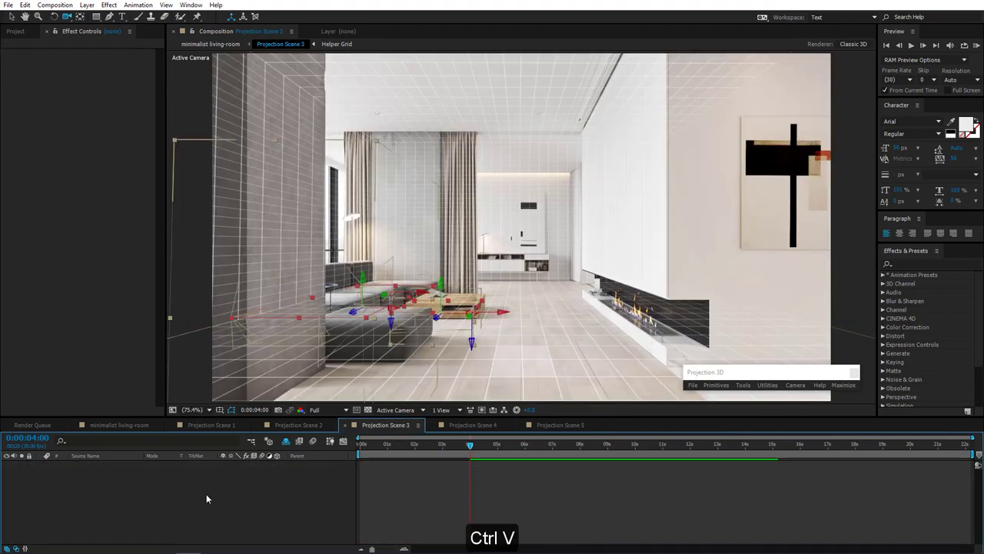
{"action": "left_click", "coordinate": [193, 514]}
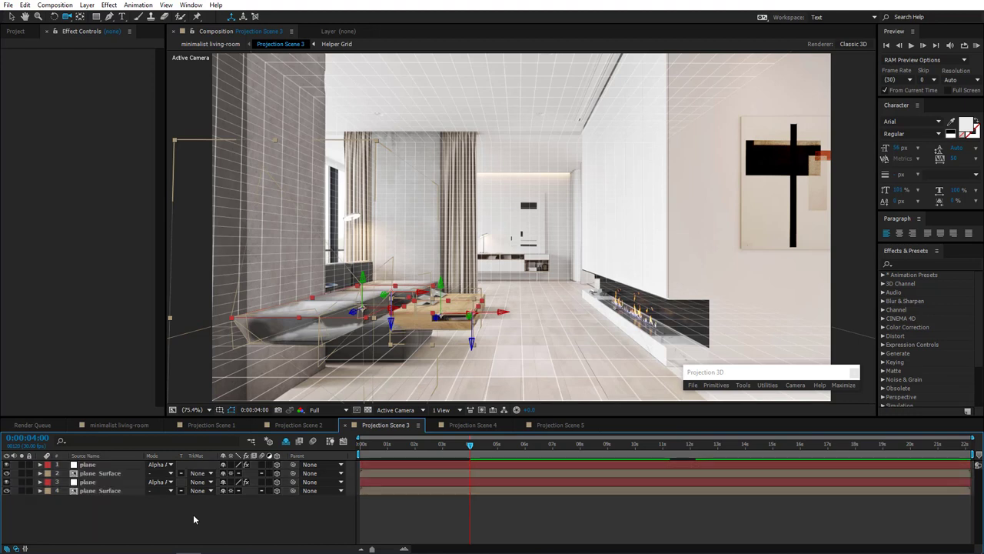
Cut the three remaining plane layers of the sofa and coffee table from Projection Scene 5 and paste them into Projection Scene 3
{"action": "left_click", "coordinate": [135, 426]}
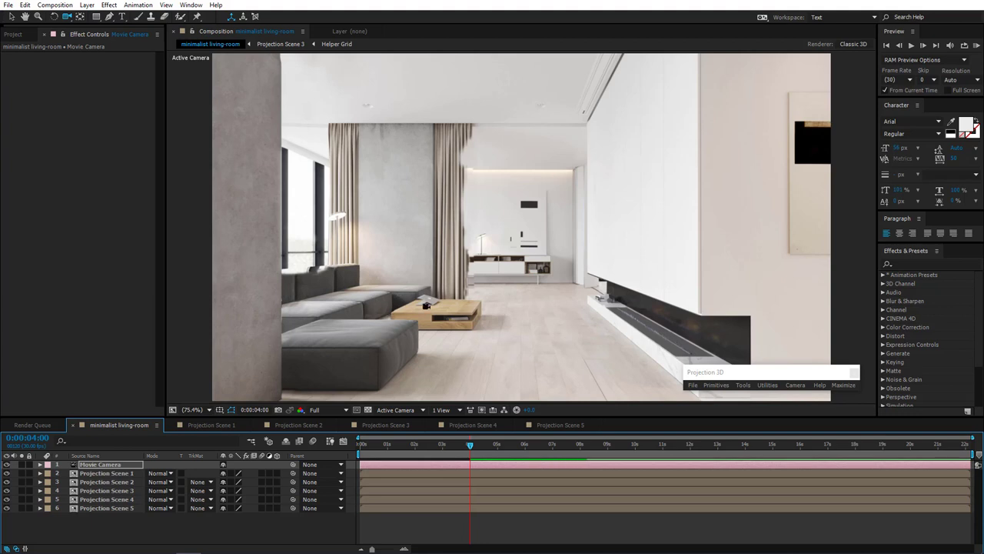
{"action": "left_click", "coordinate": [567, 426]}
{"action": "left_click", "coordinate": [94, 489]}
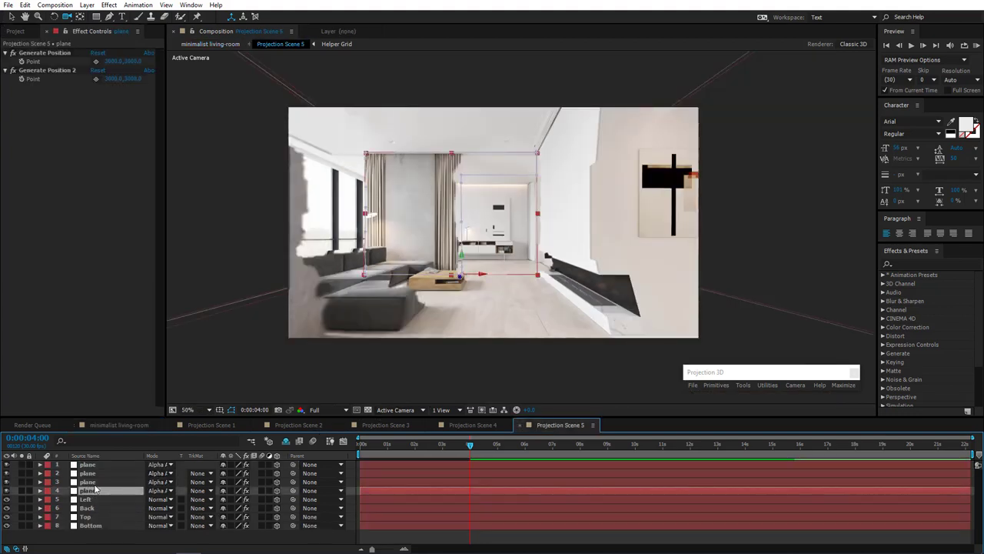
{"action": "left_click", "coordinate": [91, 484]}
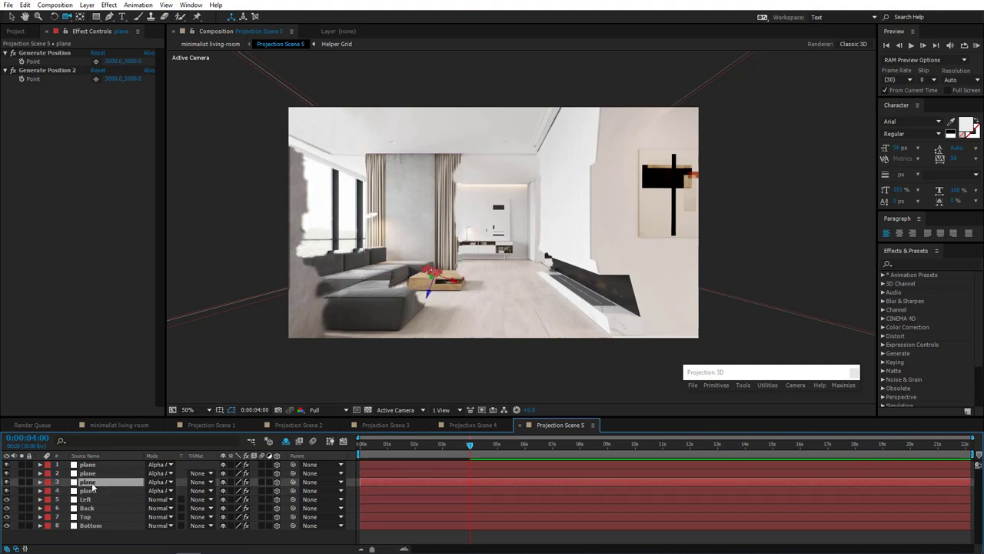
{"action": "left_click", "coordinate": [92, 473]}
{"action": "left_click", "coordinate": [93, 465]}
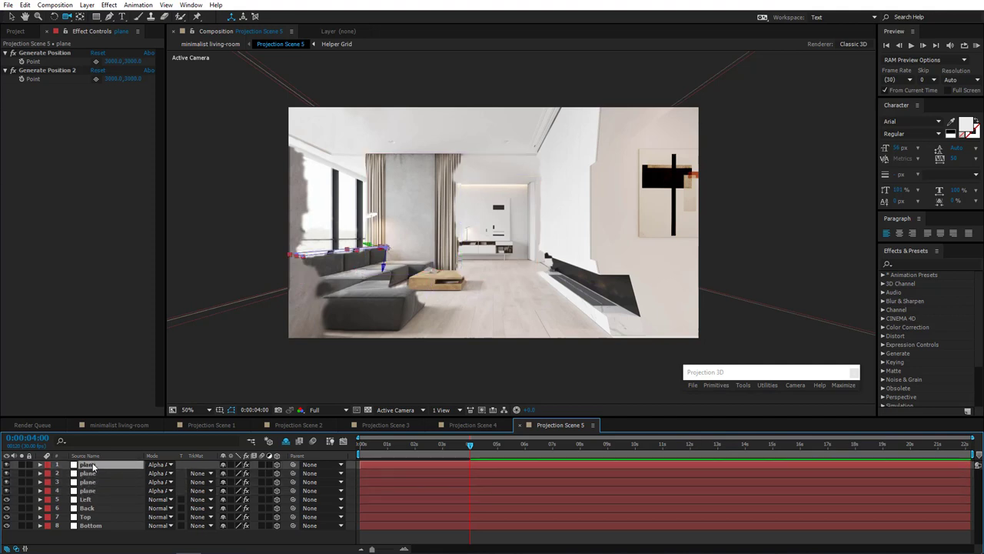
{"action": "left_click", "coordinate": [94, 480]}
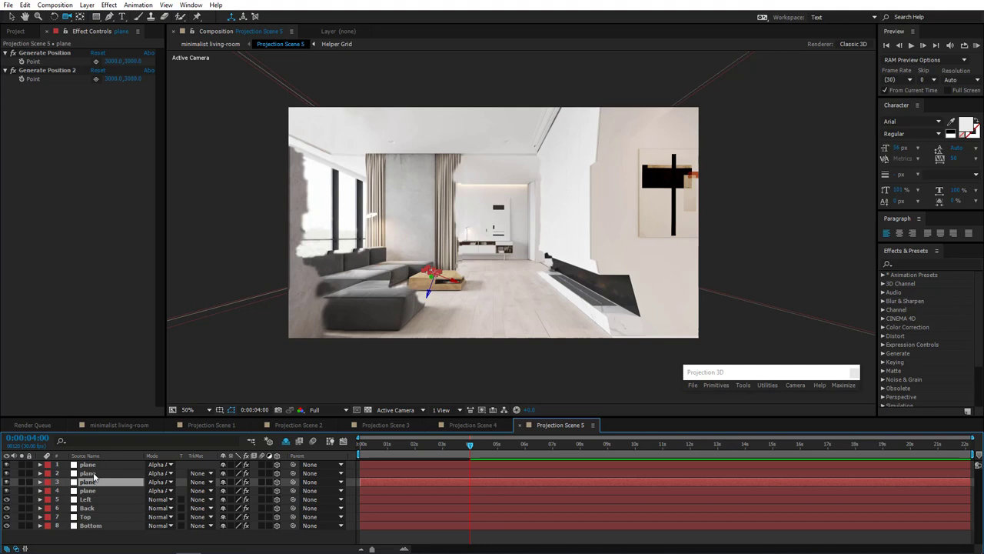
{"action": "left_click", "coordinate": [94, 472], "text": "ctrl"}
{"action": "left_click", "coordinate": [95, 466], "text": "ctrl"}
{"action": "key", "text": "ctrl+x"}
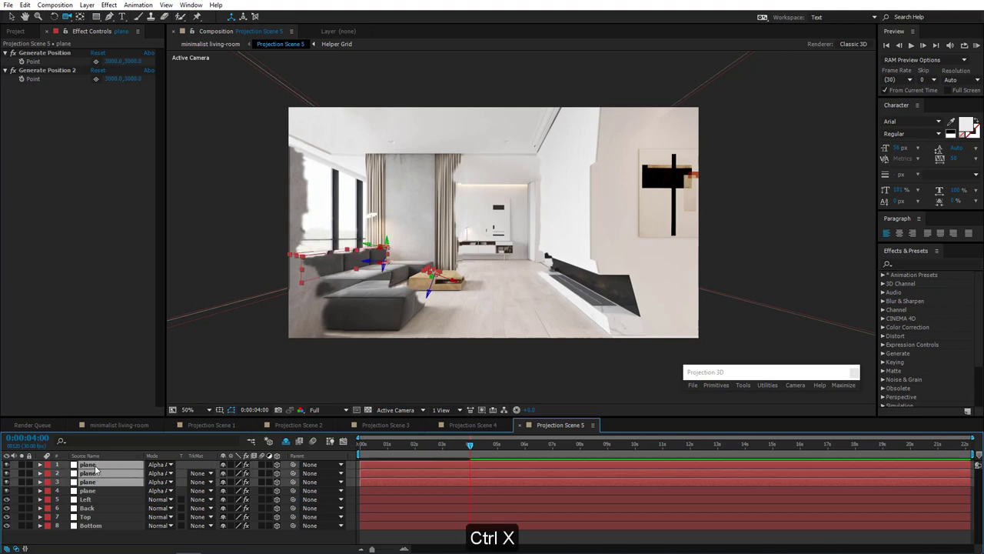
{"action": "left_click", "coordinate": [406, 424]}
{"action": "key", "text": "ctrl+v"}
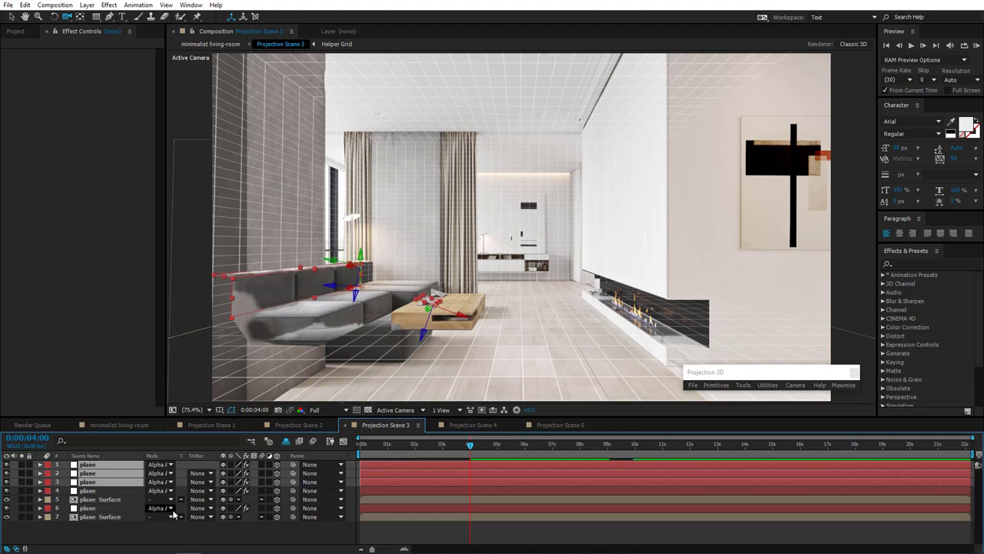
Cut the topmost plane layer from Projection Scene 5 and paste it into Projection Scene 4
{"action": "left_click", "coordinate": [563, 425]}
{"action": "left_click", "coordinate": [88, 465]}
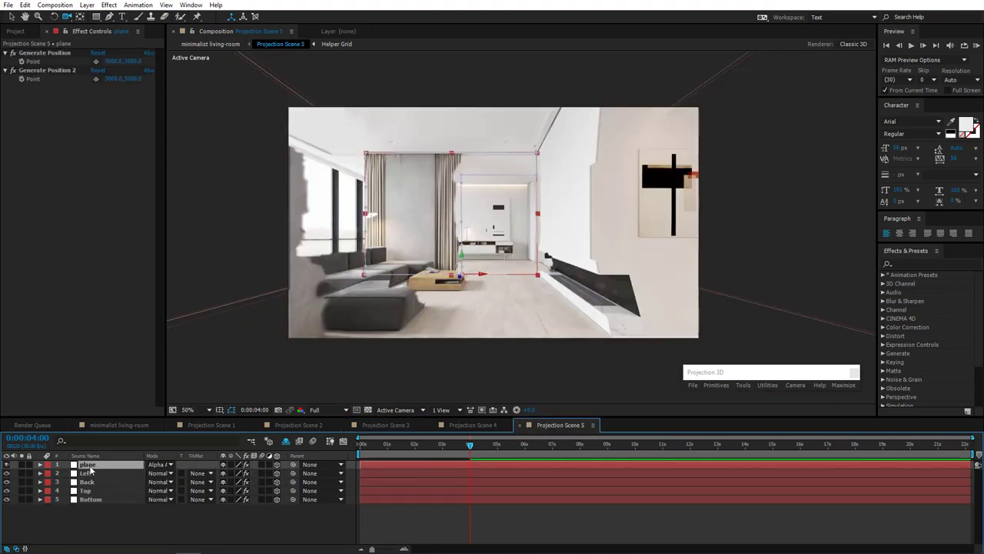
{"action": "key", "text": "ctrl+x"}
{"action": "left_click", "coordinate": [477, 424]}
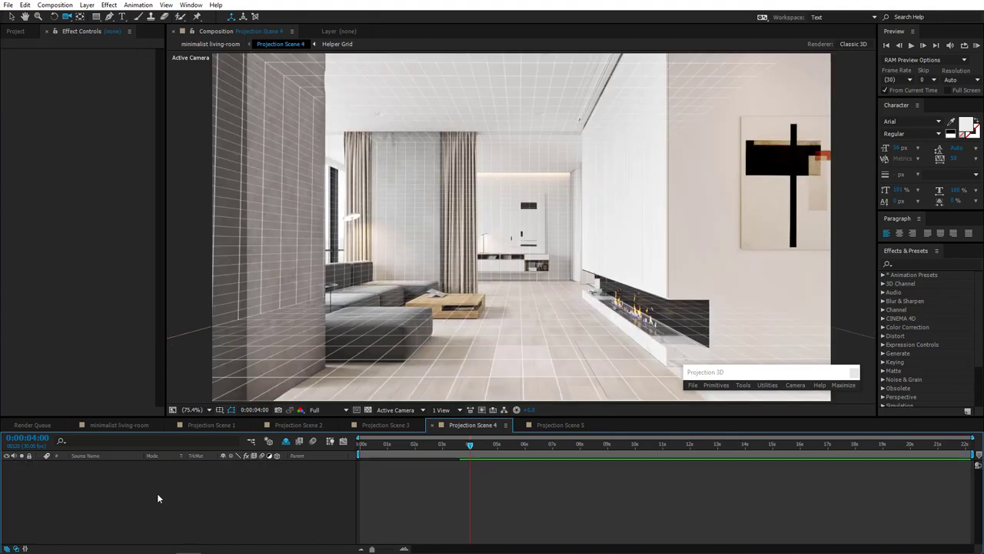
{"action": "key", "text": "ctrl+v"}
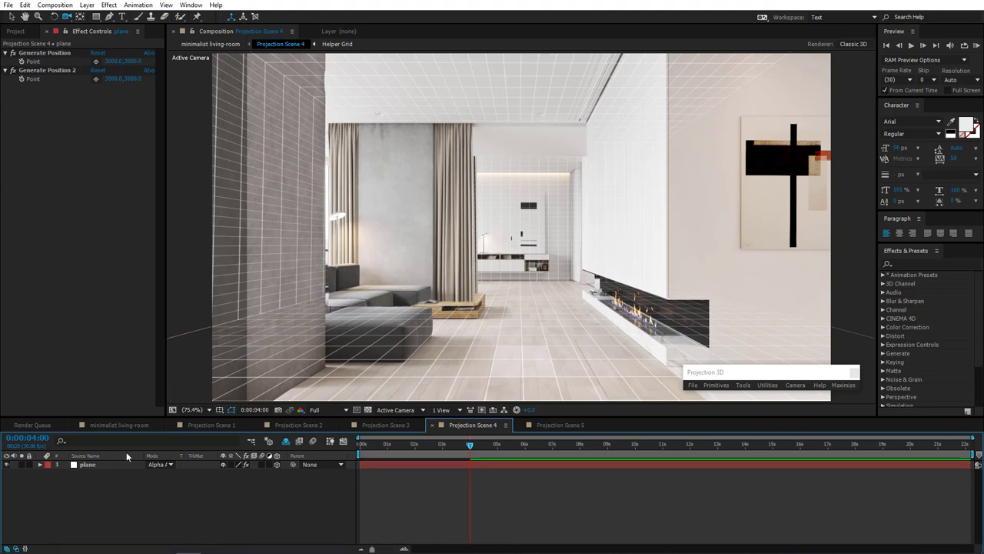
Check the camera move at several times up to 0:00:04:00 in the minimalist living-room composition
{"action": "left_click", "coordinate": [120, 424]}
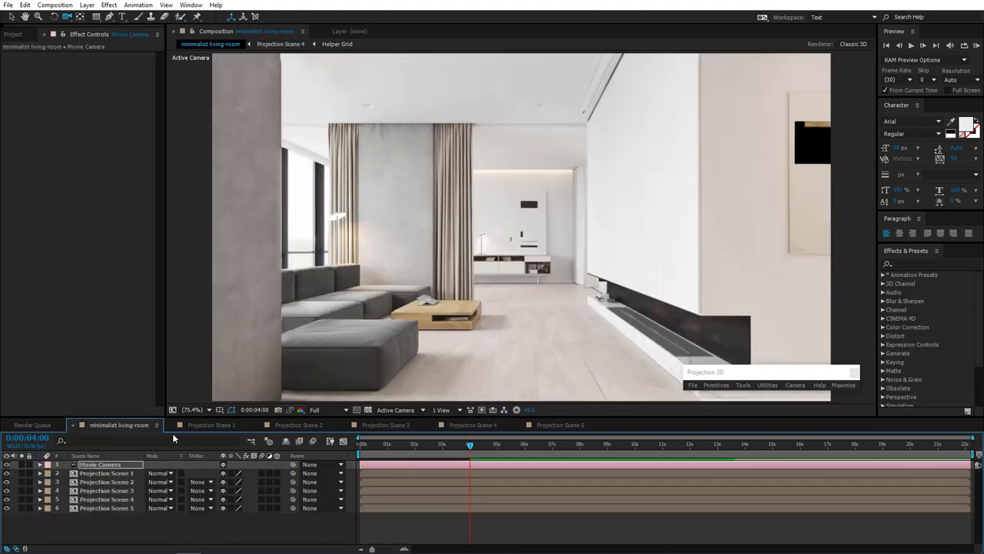
{"action": "left_click", "coordinate": [433, 444]}
{"action": "key", "text": "space"}
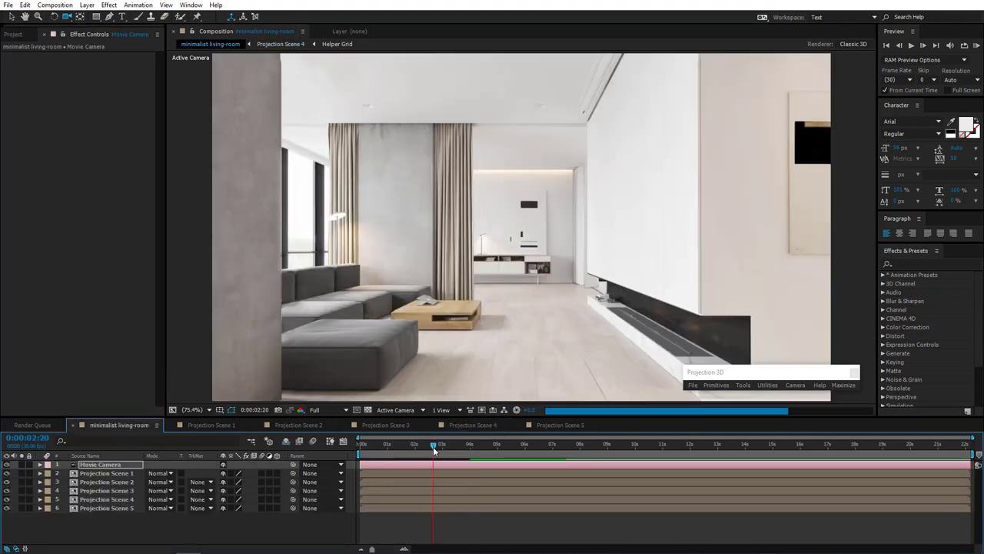
{"action": "left_click", "coordinate": [376, 445]}
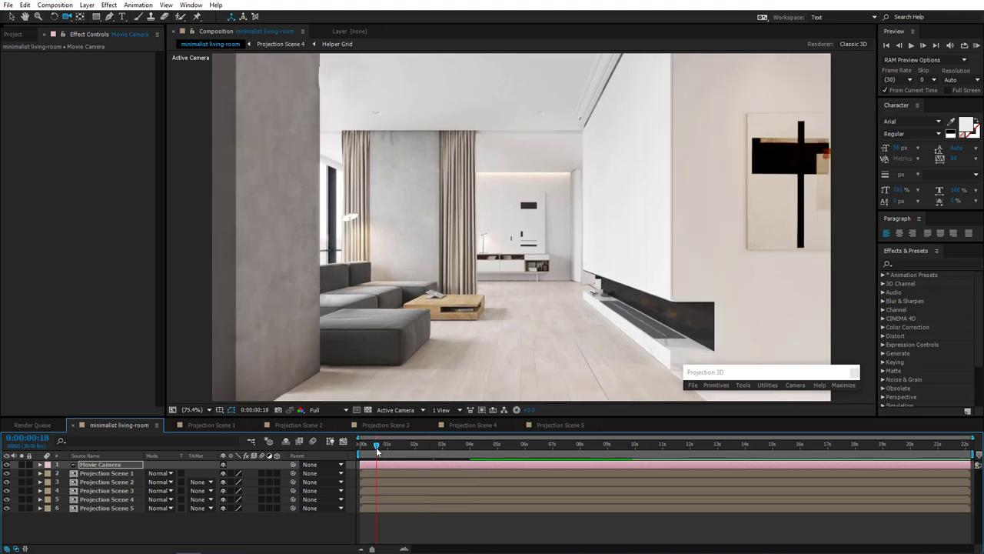
{"action": "left_click", "coordinate": [468, 445]}
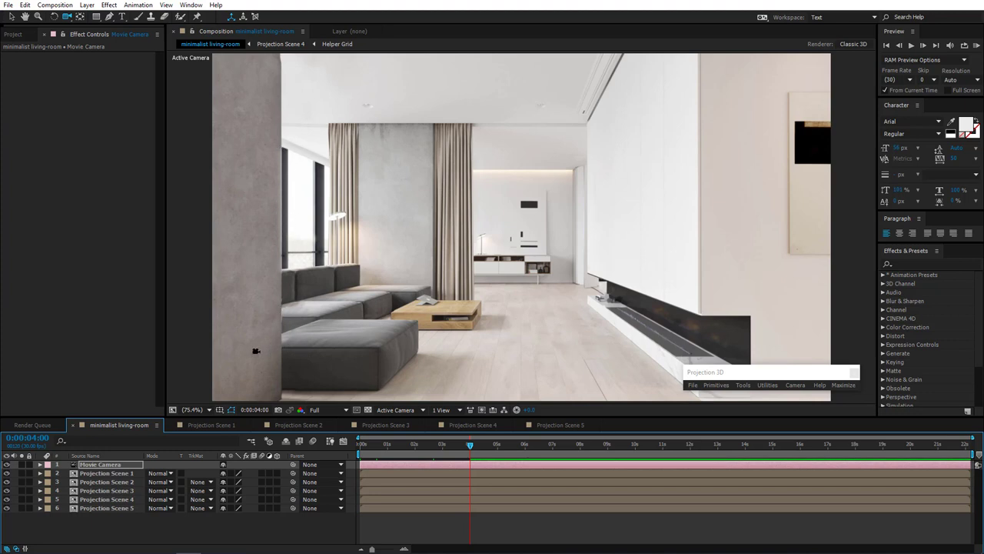
In Projection Scene 1, nudge the lower mask point of the pillar's front plane slightly outward at the pillar's vertical corner edge
{"action": "left_click", "coordinate": [210, 425]}
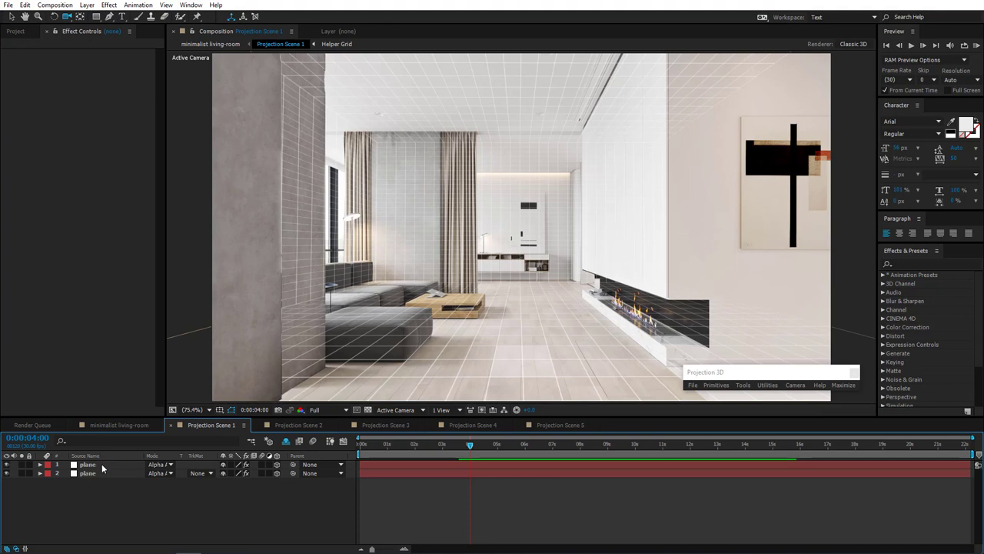
{"action": "left_click", "coordinate": [103, 466]}
{"action": "left_click", "coordinate": [103, 474]}
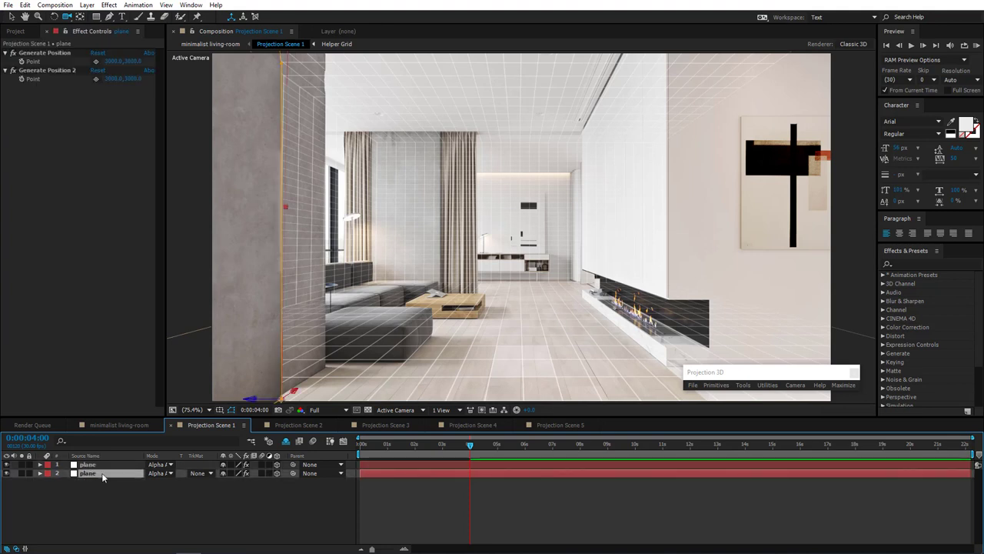
{"action": "left_click", "coordinate": [11, 17]}
{"action": "left_click_drag", "start_coordinate": [311, 323], "coordinate": [381, 209]}
{"action": "scroll", "coordinate": [381, 209], "scroll_direction": "up", "scroll_amount": 1}
{"action": "left_click_drag", "start_coordinate": [326, 286], "coordinate": [383, 380]}
{"action": "left_click_drag", "start_coordinate": [370, 251], "coordinate": [389, 213]}
{"action": "left_click", "coordinate": [6, 473]}
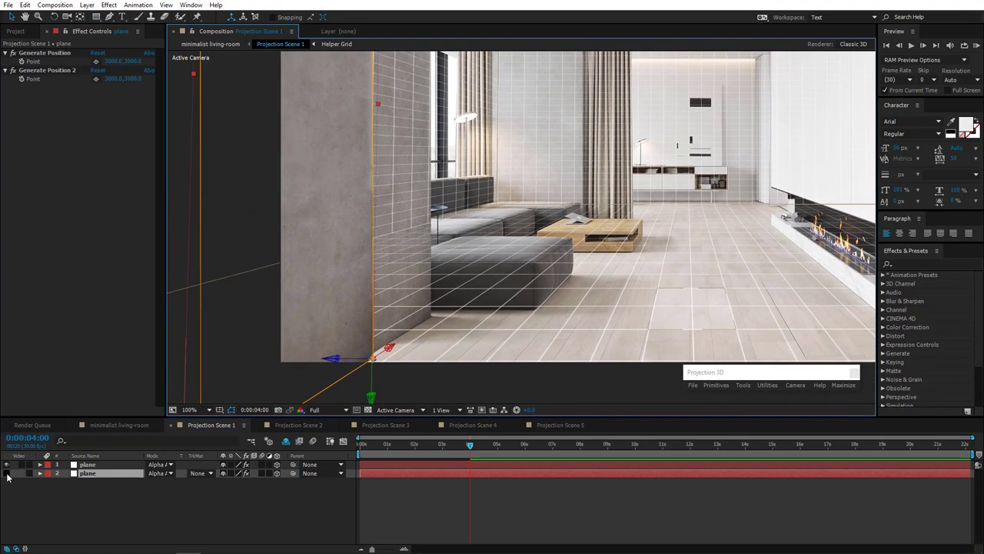
{"action": "left_click_drag", "start_coordinate": [374, 359], "coordinate": [371, 359]}
{"action": "left_click", "coordinate": [6, 473]}
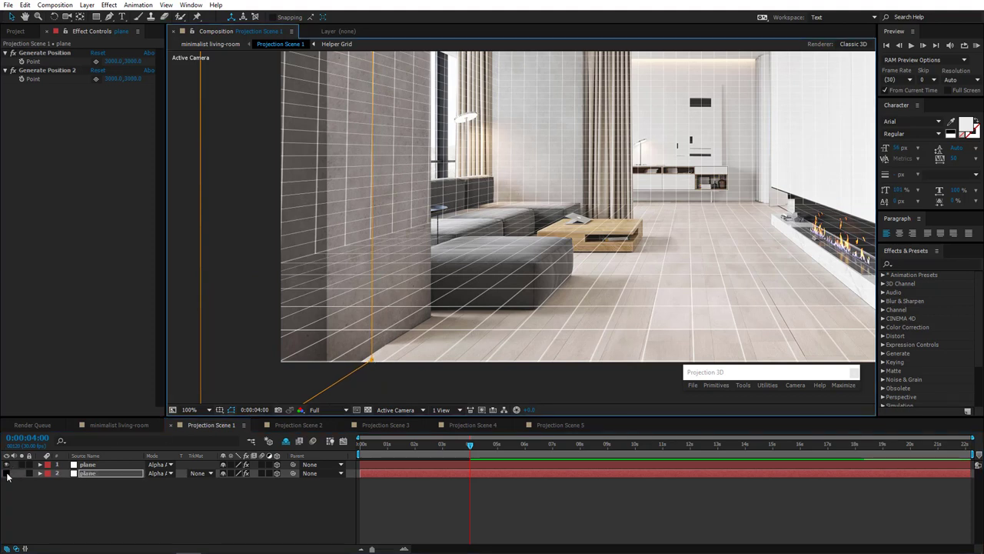
Nudge the upper mask point of the pillar's front plane to match its corner edge, and check it in the minimalist living-room composition
{"action": "left_click_drag", "start_coordinate": [357, 222], "coordinate": [349, 403]}
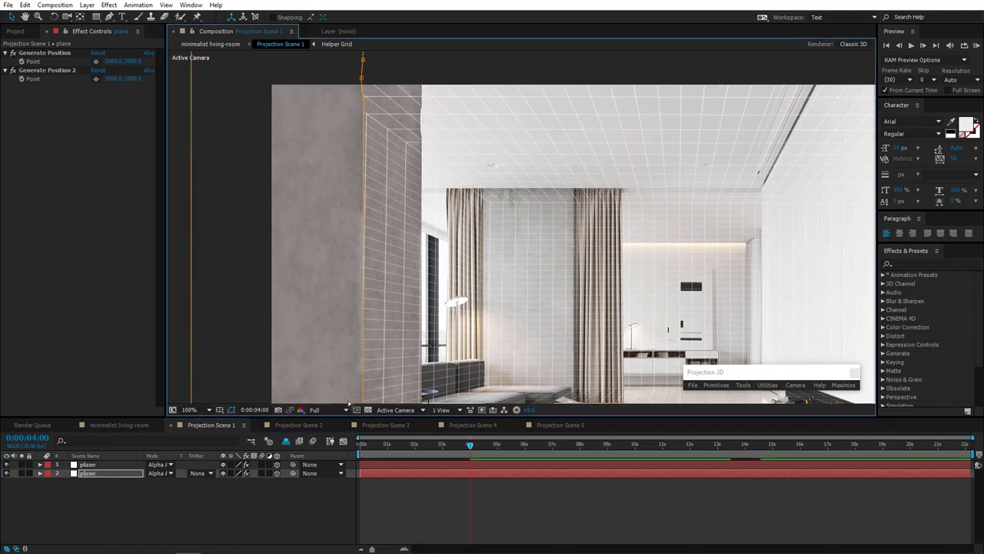
{"action": "left_click", "coordinate": [119, 423]}
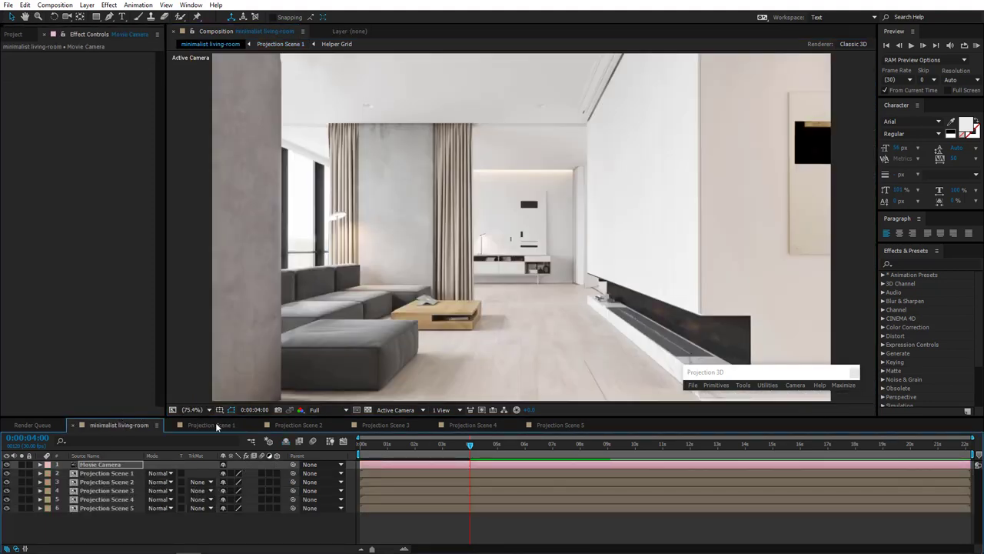
{"action": "left_click", "coordinate": [211, 424]}
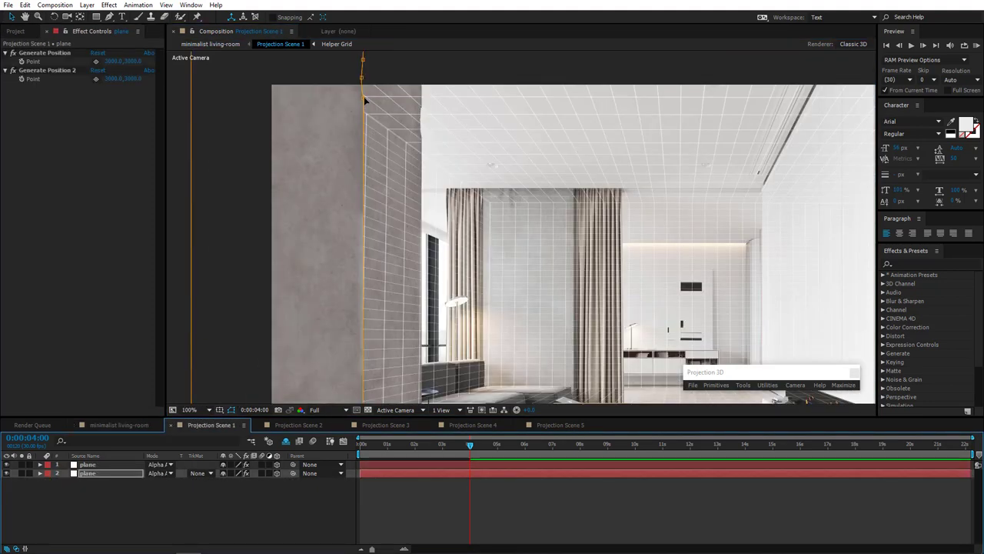
{"action": "left_click_drag", "start_coordinate": [364, 98], "coordinate": [361, 97]}
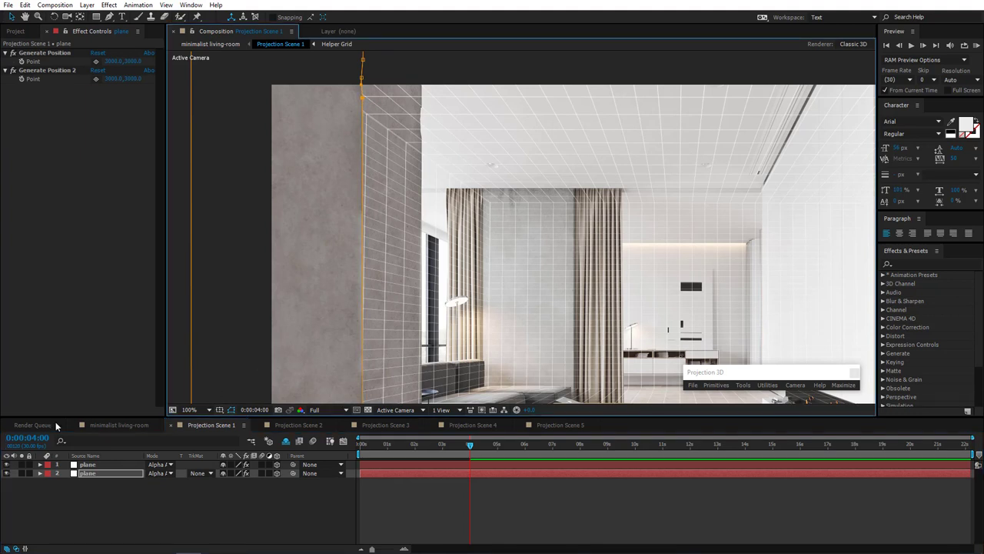
{"action": "left_click", "coordinate": [113, 425]}
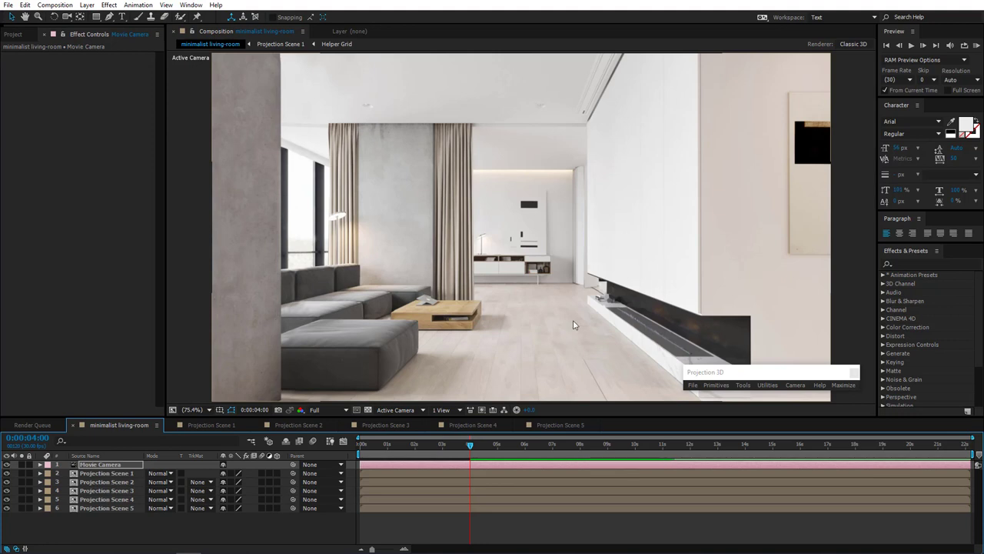
End the minimalist living-room work area at about 0:00:04:00 and trim the composition to the work area
{"action": "left_click", "coordinate": [441, 447]}
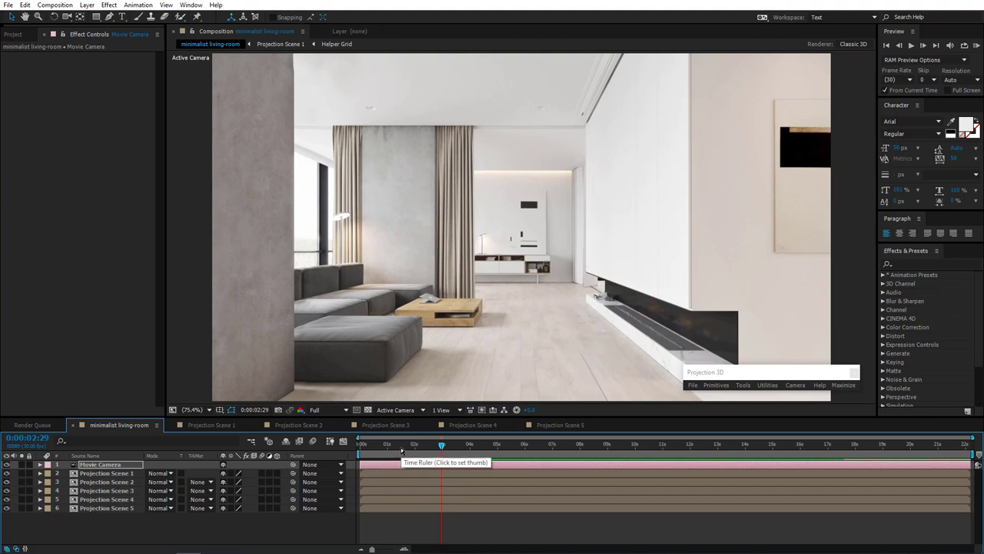
{"action": "left_click_drag", "start_coordinate": [970, 454], "coordinate": [532, 454]}
{"action": "left_click", "coordinate": [469, 450]}
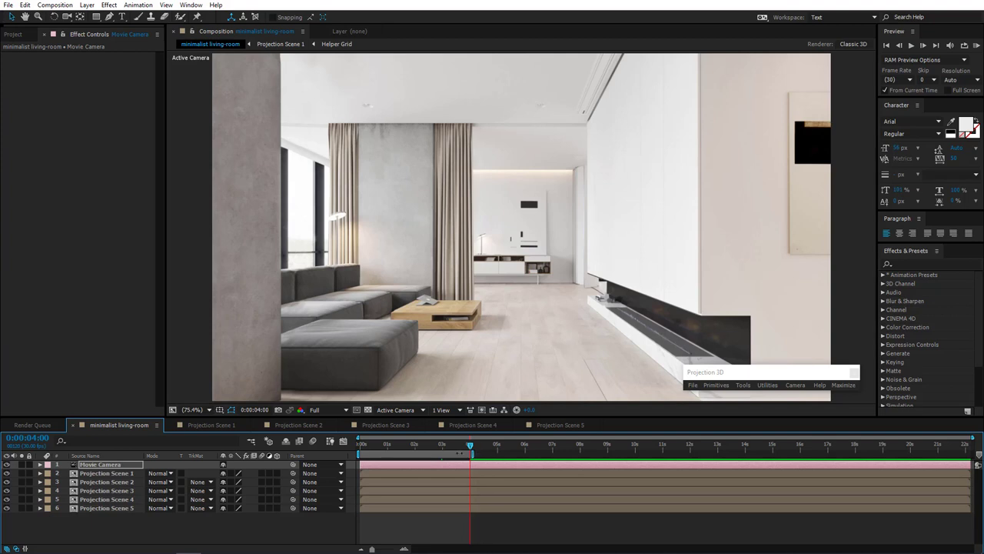
{"action": "right_click", "coordinate": [460, 453]}
{"action": "left_click", "coordinate": [472, 483]}
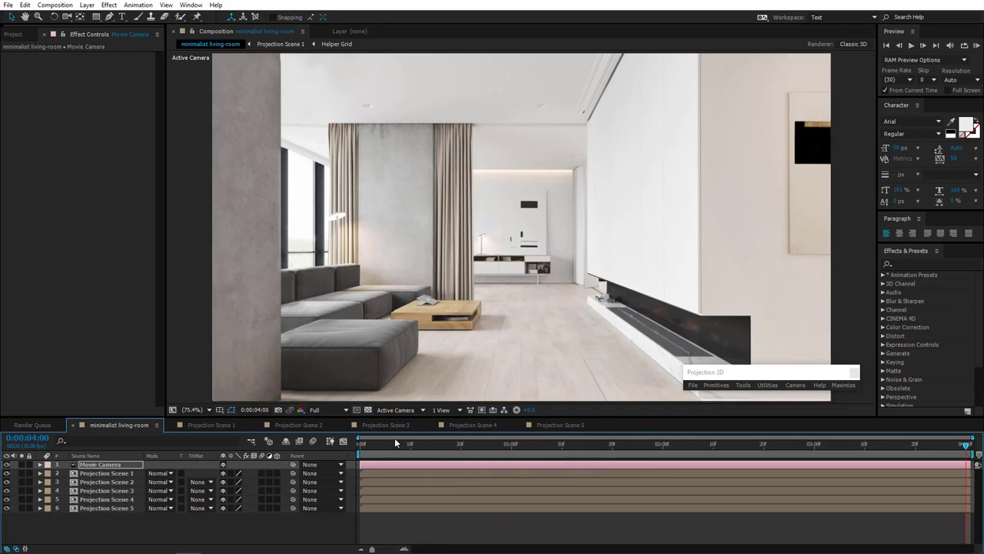
Run a RAM preview of the trimmed composition from 0:00:00:00, stop it, and scrub to 0:00:04:00
{"action": "left_click_drag", "start_coordinate": [344, 446], "coordinate": [304, 445]}
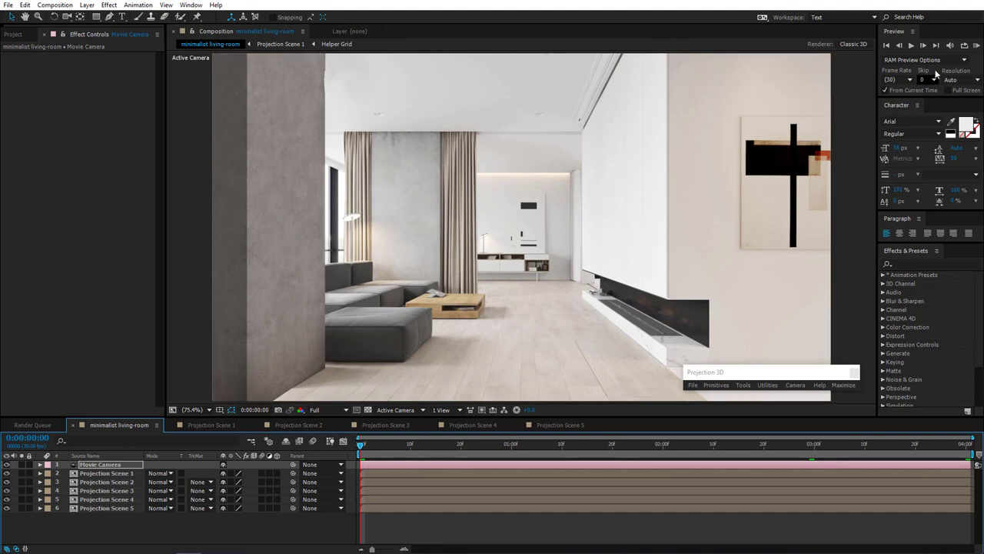
{"action": "left_click", "coordinate": [978, 46]}
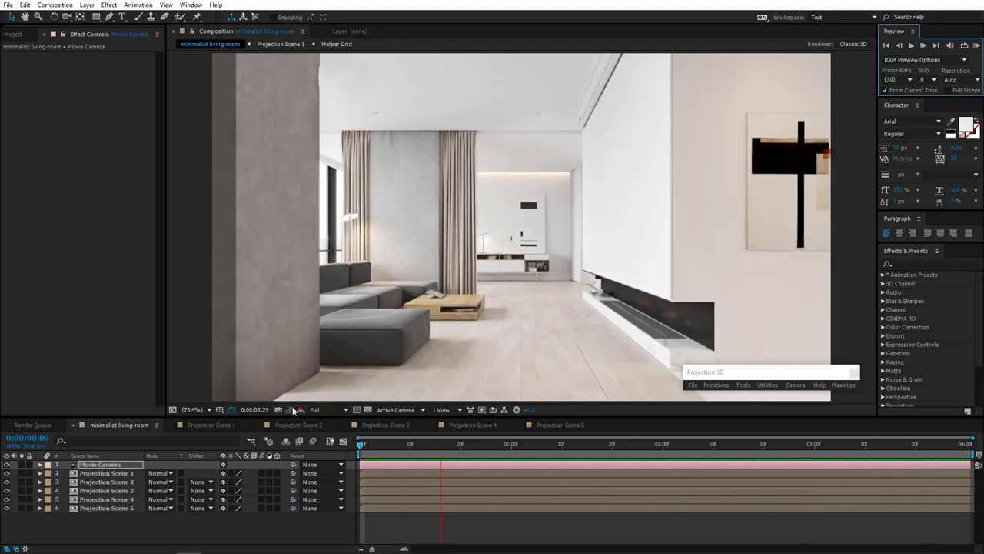
{"action": "key", "text": "space"}
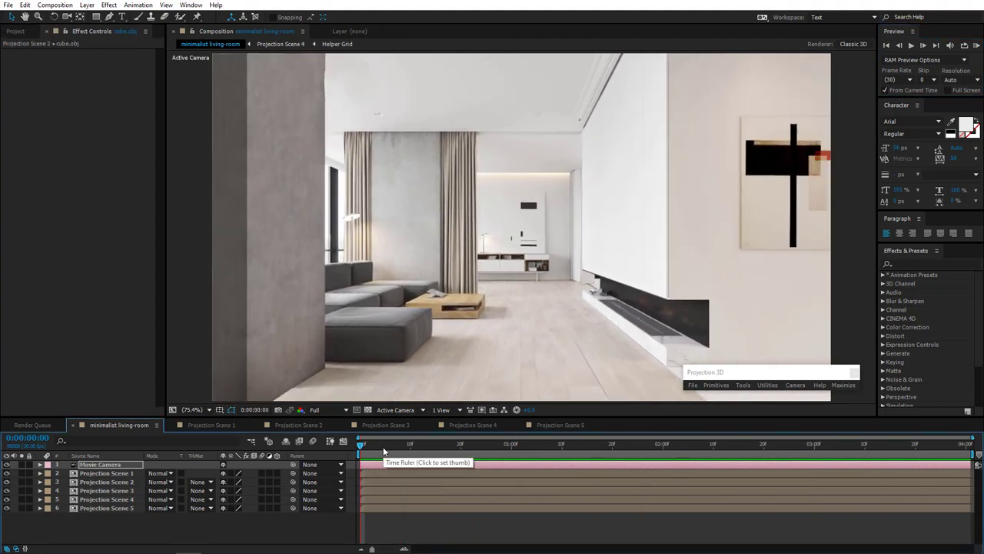
{"action": "left_click_drag", "start_coordinate": [383, 450], "coordinate": [967, 452]}
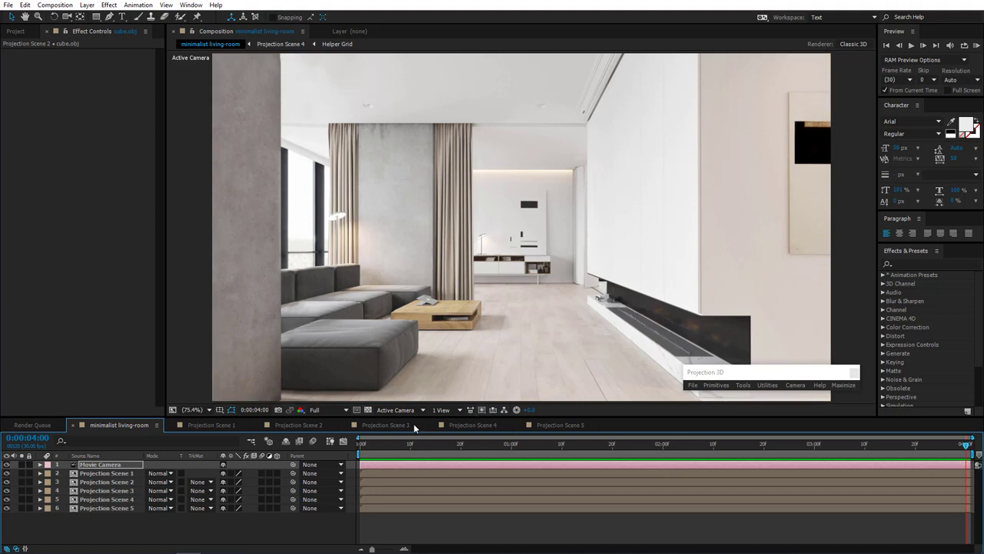
Cut the sofa's upper plane Surface layer from Projection Scene 3 and paste it into Projection Scene 4
{"action": "left_click", "coordinate": [394, 428]}
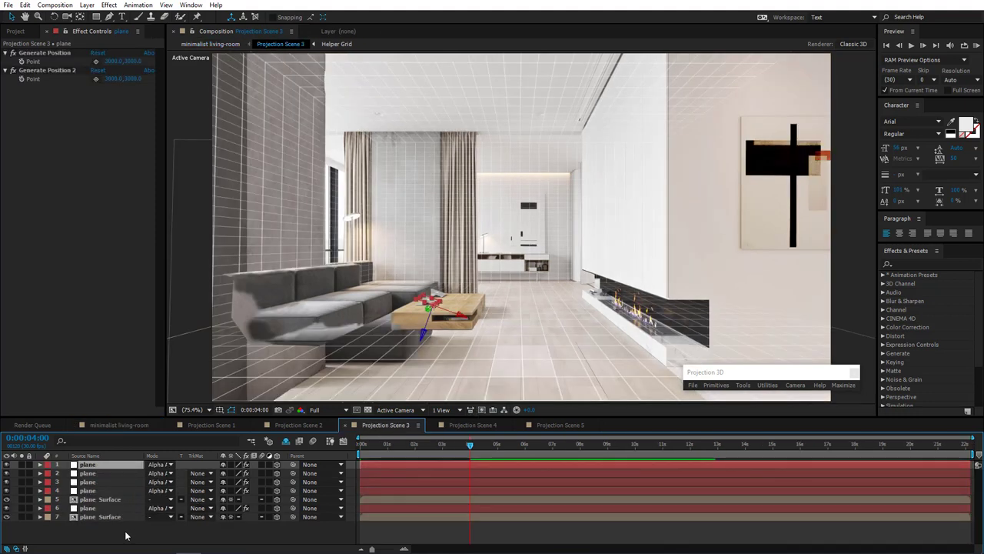
{"action": "left_click", "coordinate": [113, 501]}
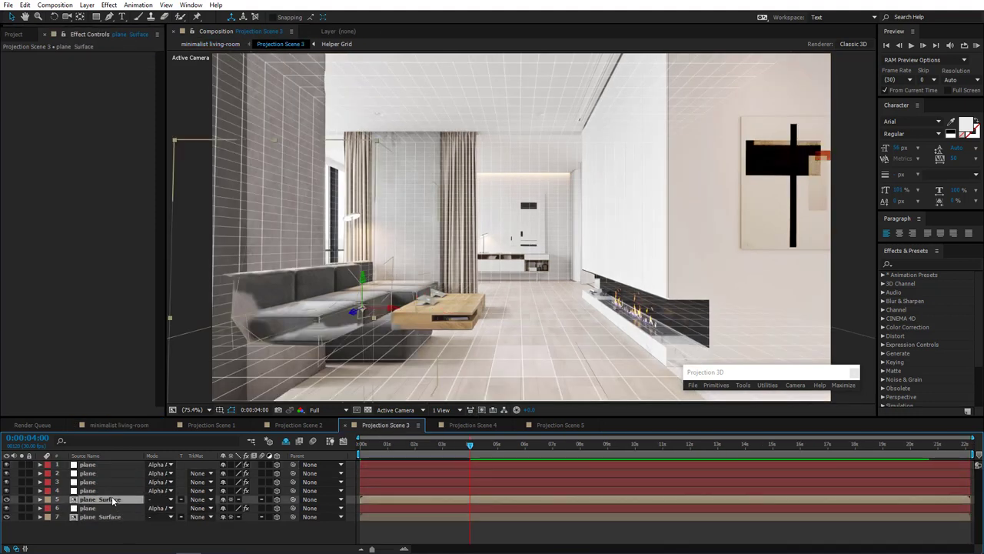
{"action": "left_click", "coordinate": [88, 465]}
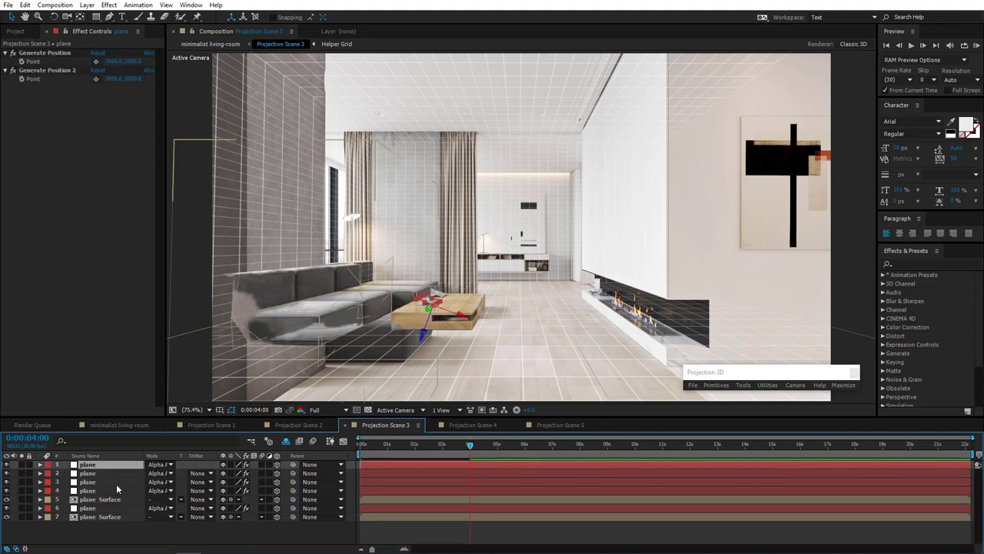
{"action": "left_click", "coordinate": [102, 499]}
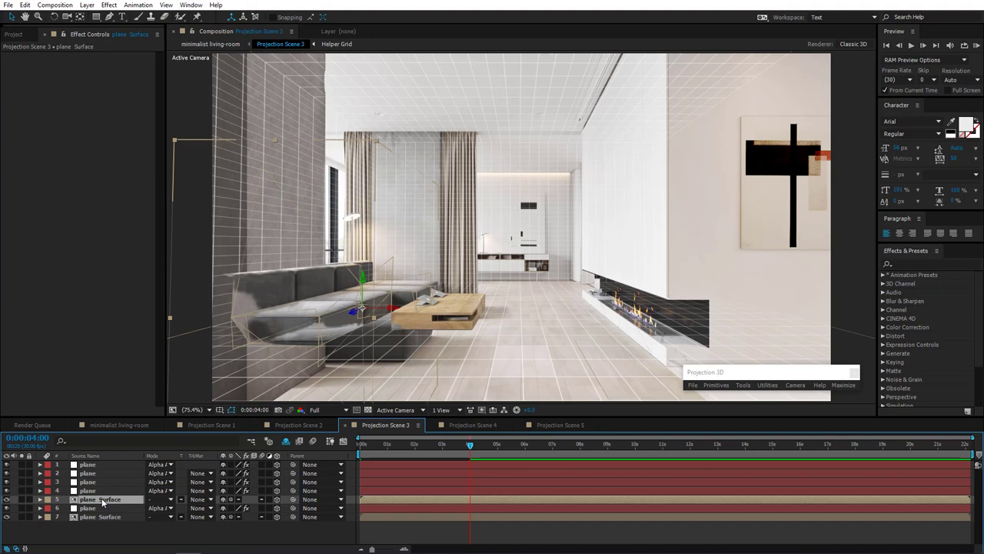
{"action": "key", "text": "Delete"}
{"action": "left_click", "coordinate": [464, 423]}
{"action": "left_click", "coordinate": [468, 425]}
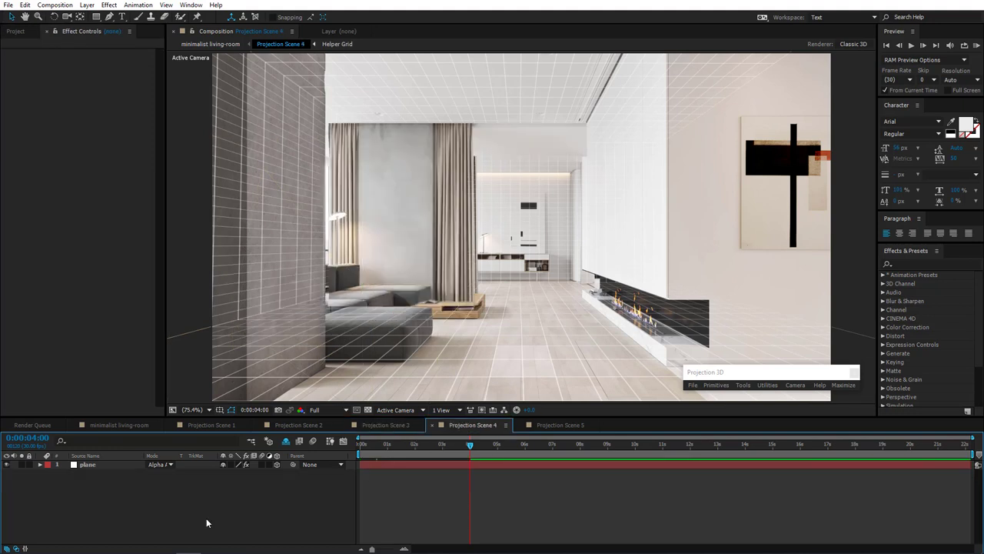
{"action": "key", "text": "ctrl+v"}
{"action": "left_click", "coordinate": [204, 522]}
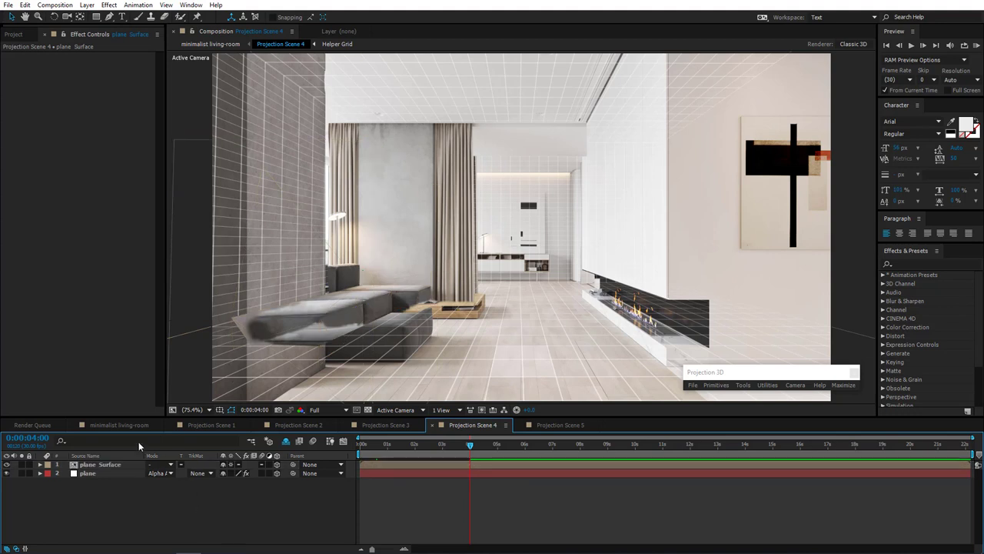
Check the minimalist living-room composition after the layer transfer, scrubbing the timeline and playing a RAM preview from the first frame
{"action": "left_click", "coordinate": [128, 425]}
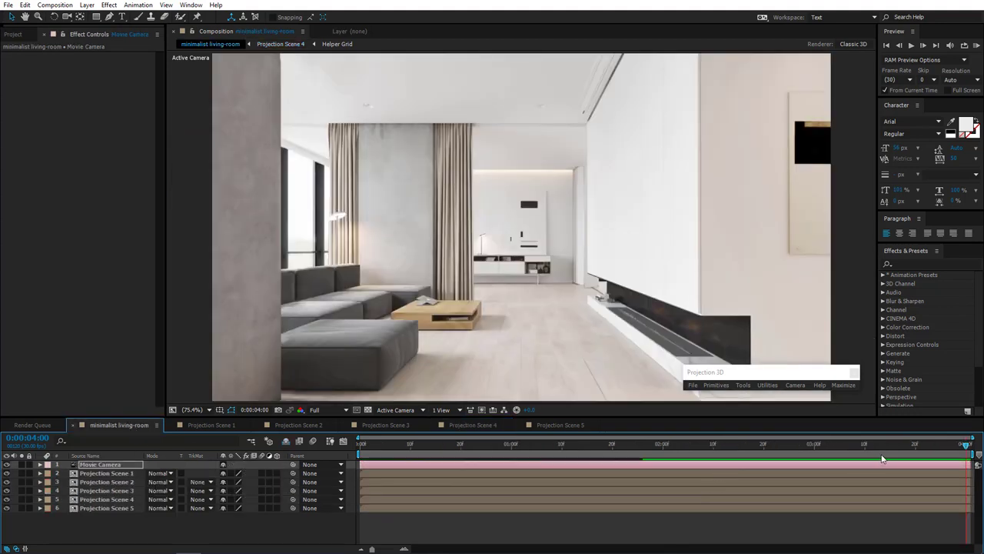
{"action": "left_click_drag", "start_coordinate": [884, 444], "coordinate": [758, 446]}
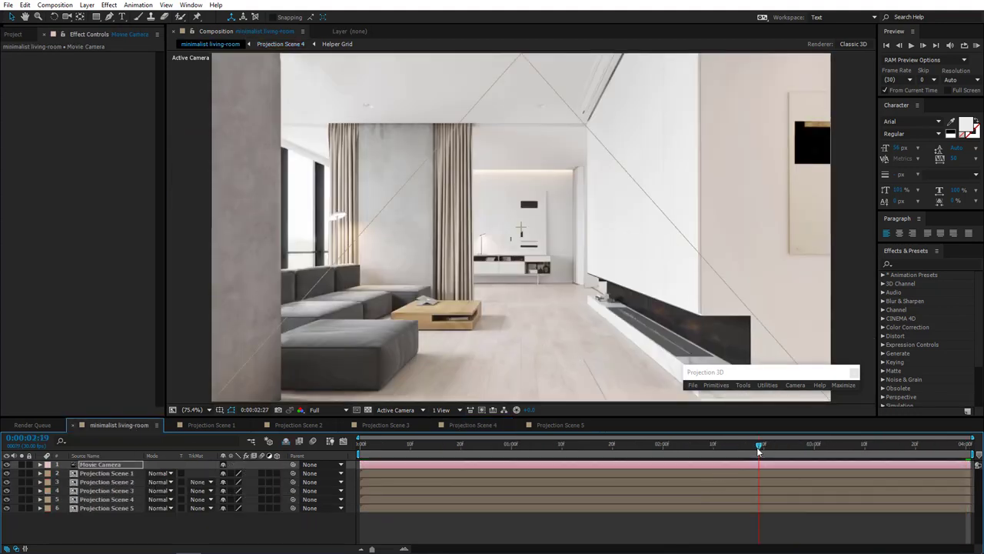
{"action": "left_click", "coordinate": [966, 445]}
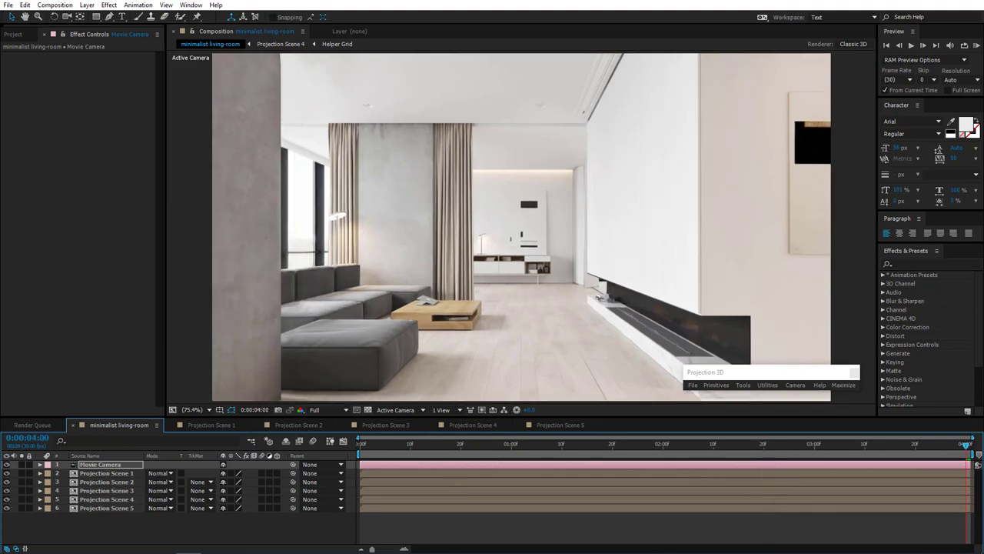
{"action": "key", "text": "Home"}
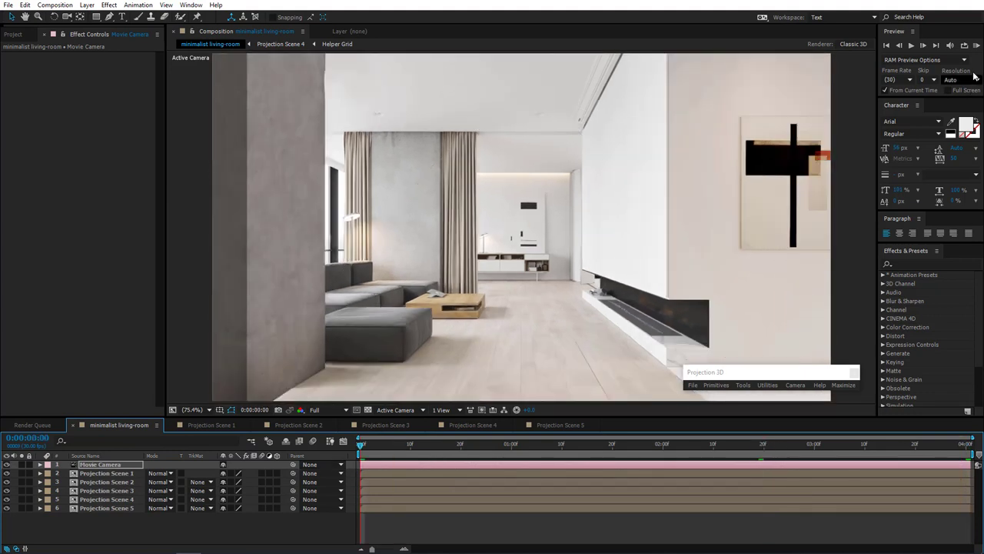
{"action": "left_click", "coordinate": [976, 44]}
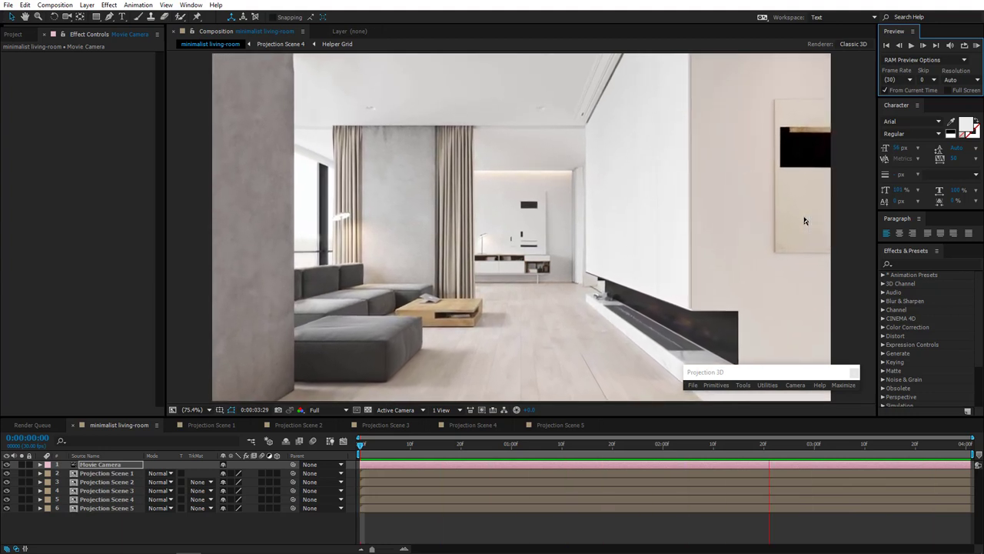
{"action": "left_click", "coordinate": [804, 220]}
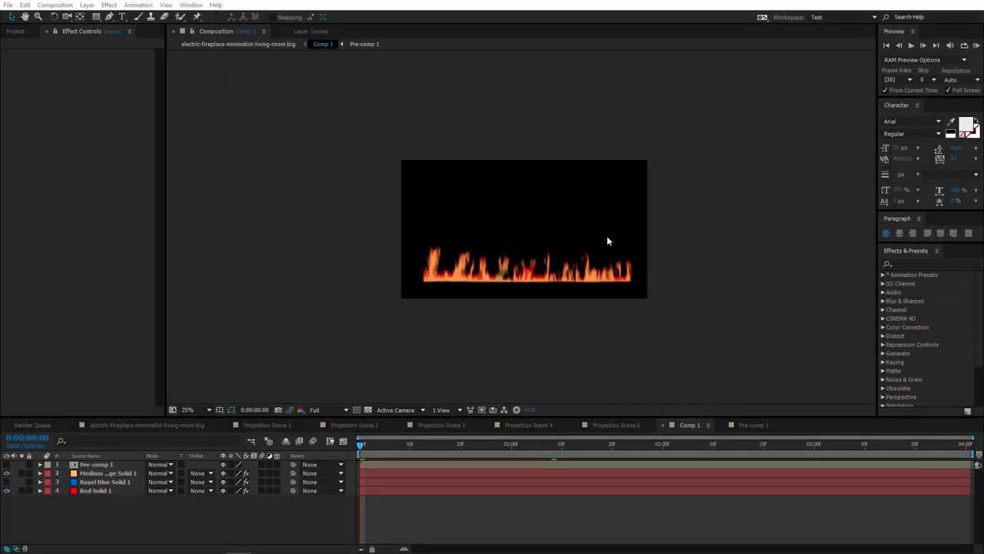
Inspect the fire in Comp 1 by soloing Red Solid 1 and the medium orange solid individually, and play a preview
{"action": "left_click", "coordinate": [93, 473]}
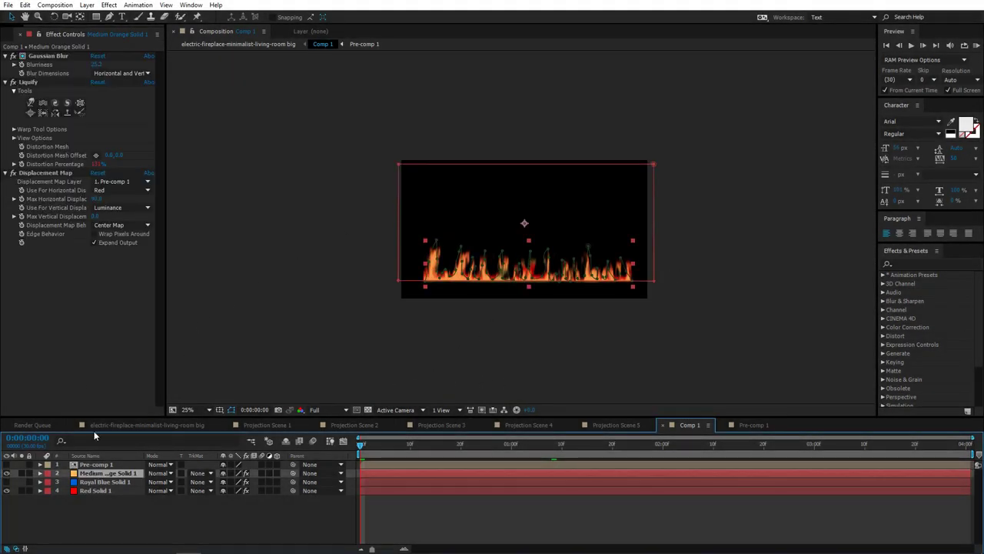
{"action": "left_click", "coordinate": [94, 491]}
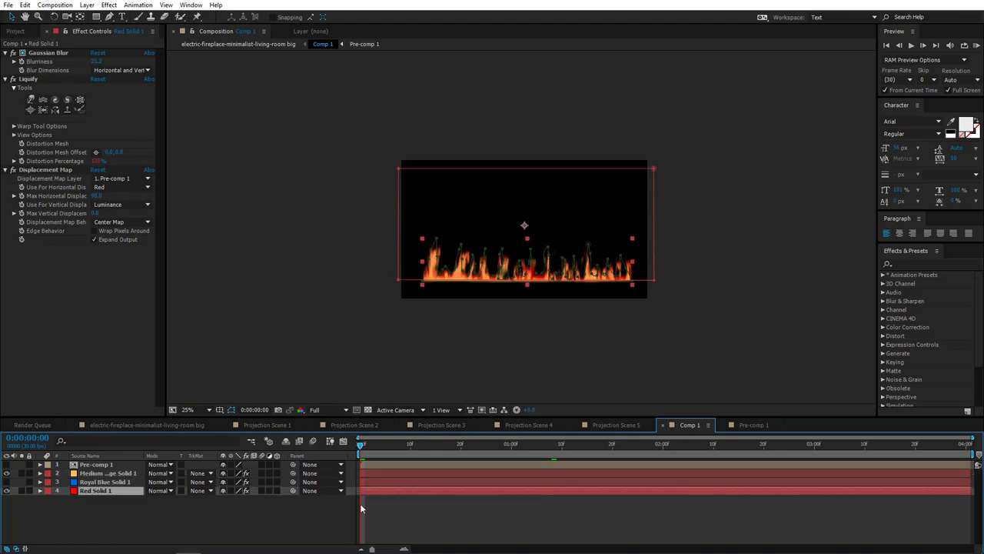
{"action": "left_click", "coordinate": [22, 490]}
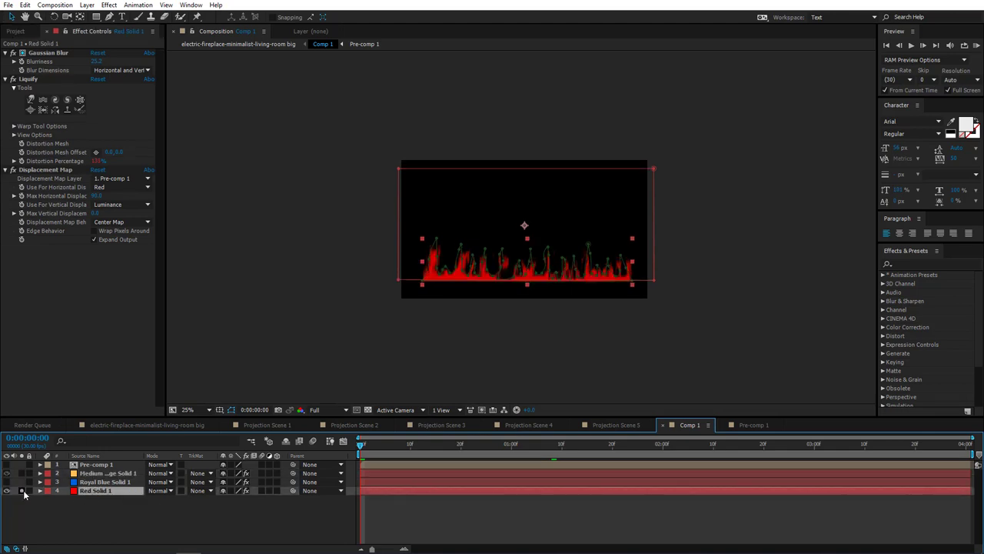
{"action": "left_click", "coordinate": [23, 490]}
{"action": "left_click", "coordinate": [22, 473]}
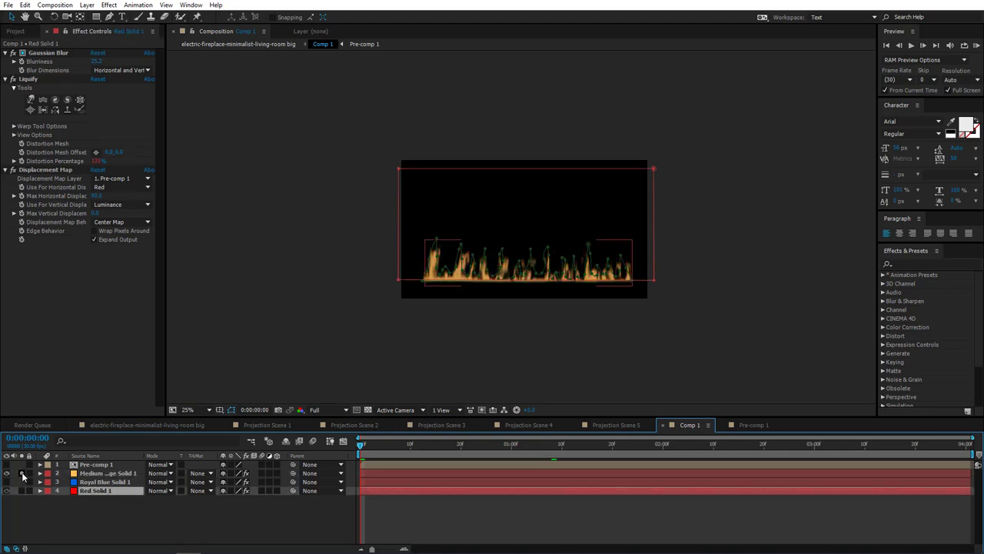
{"action": "left_click", "coordinate": [22, 473]}
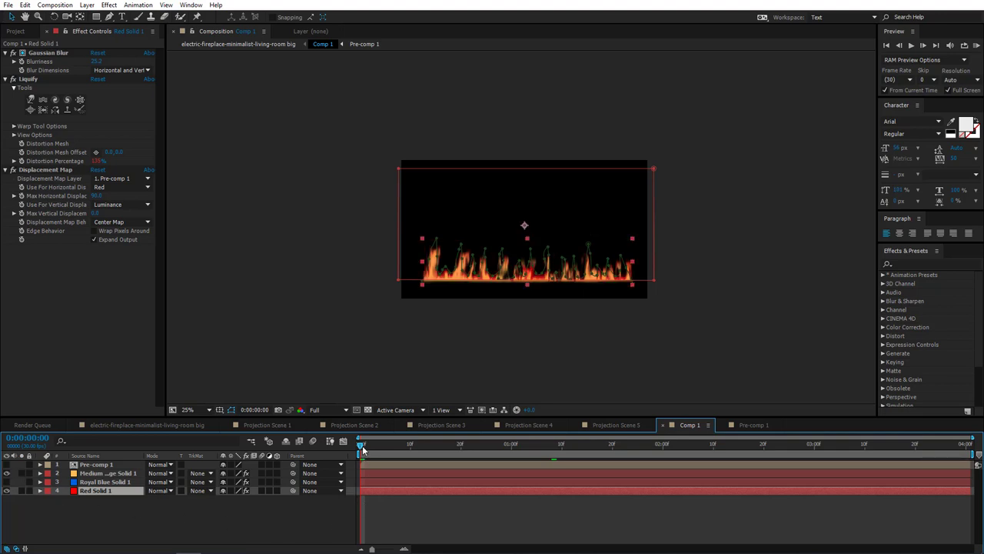
{"action": "key", "text": "space"}
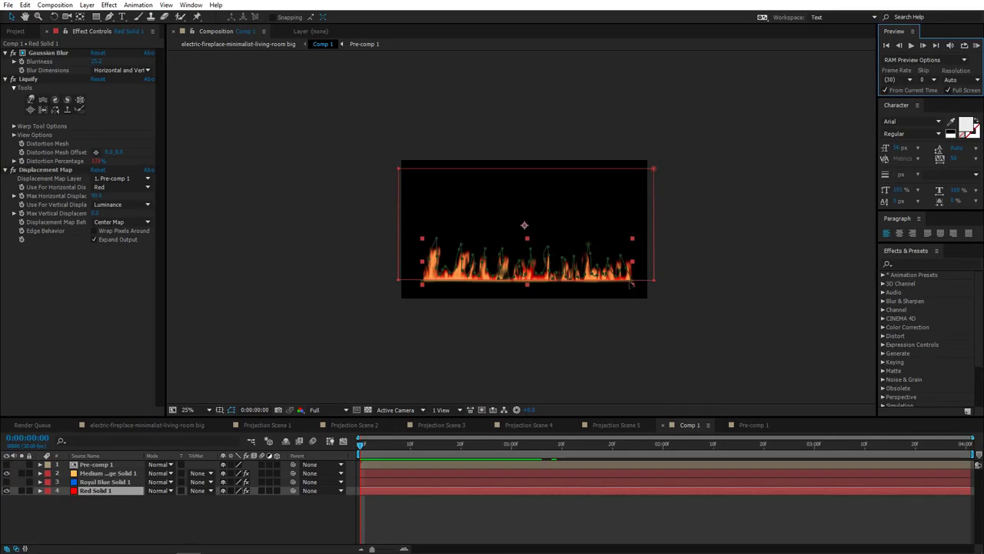
Add the fire composition Comp 1 to the render queue and start rendering it
{"action": "left_click", "coordinate": [63, 7]}
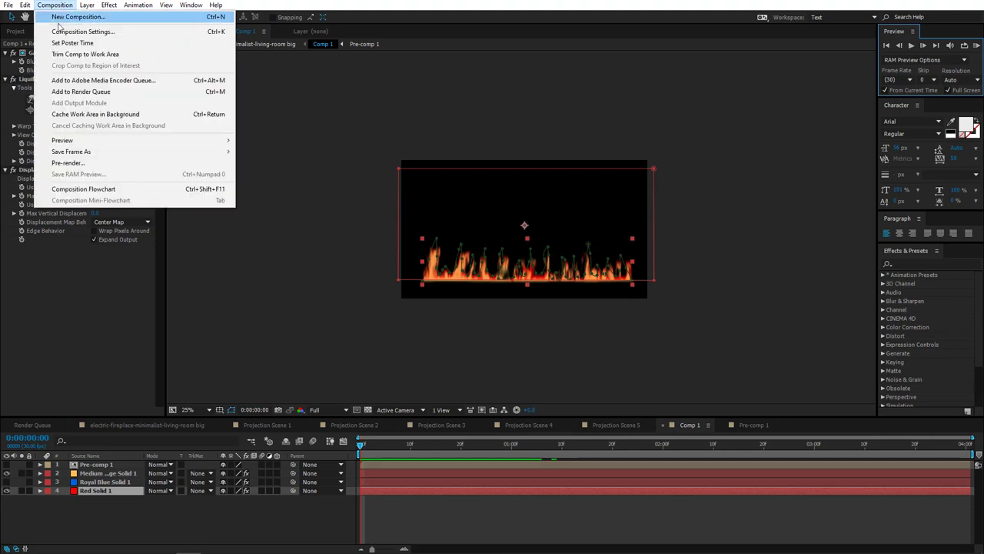
{"action": "left_click", "coordinate": [68, 93]}
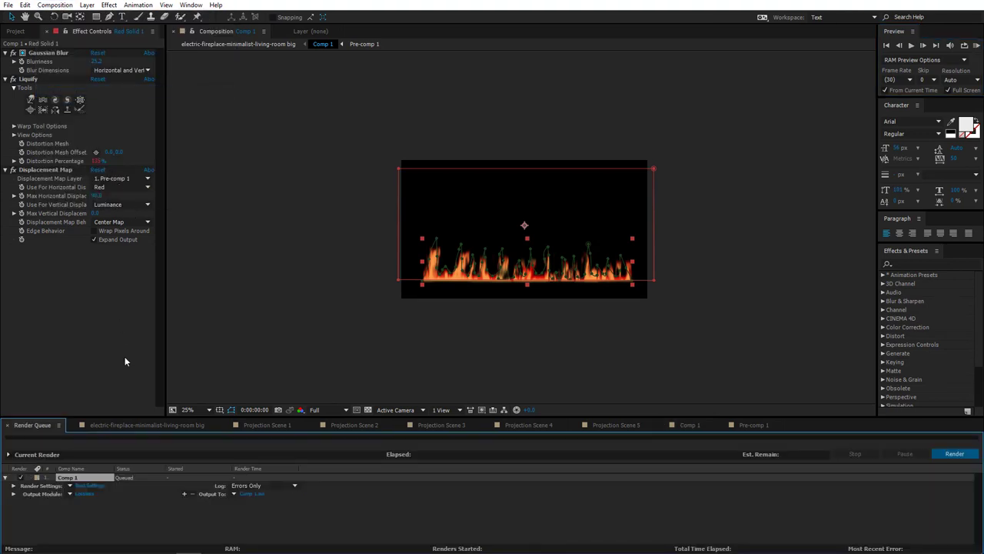
{"action": "left_click", "coordinate": [958, 455]}
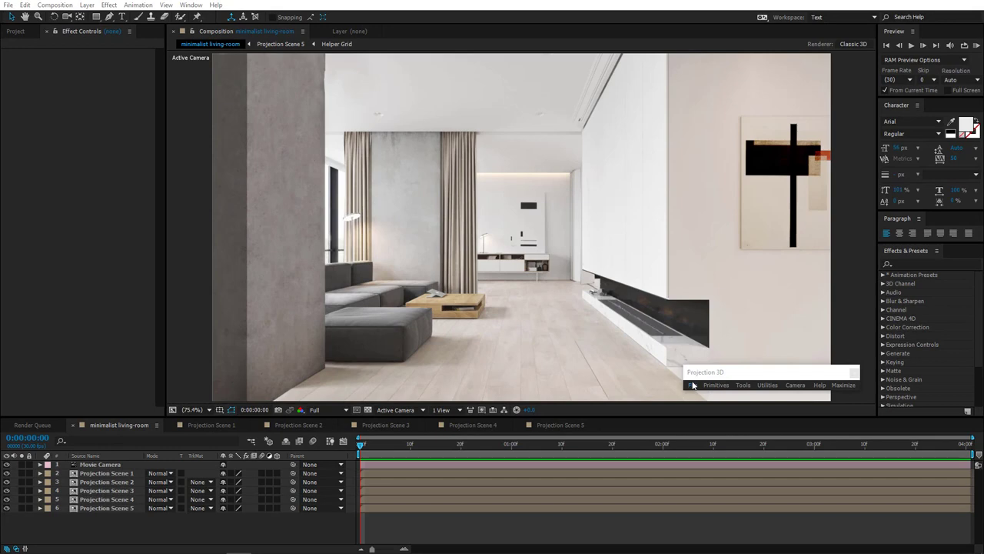
Import the fire MOV footage from the Interior folder into the minimalist living-room composition with Projection 3D
{"action": "left_click", "coordinate": [693, 384]}
{"action": "left_click", "coordinate": [722, 397]}
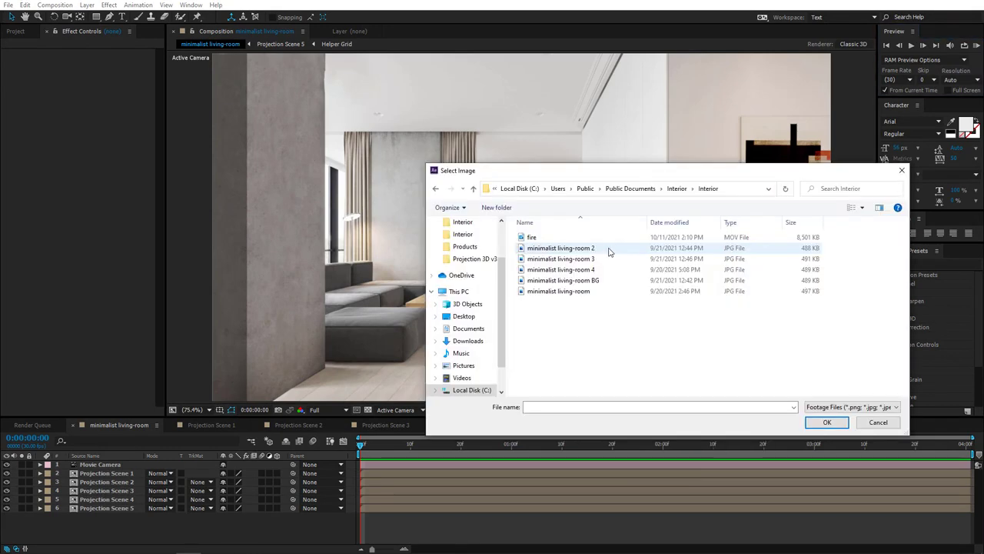
{"action": "double_click", "coordinate": [529, 237]}
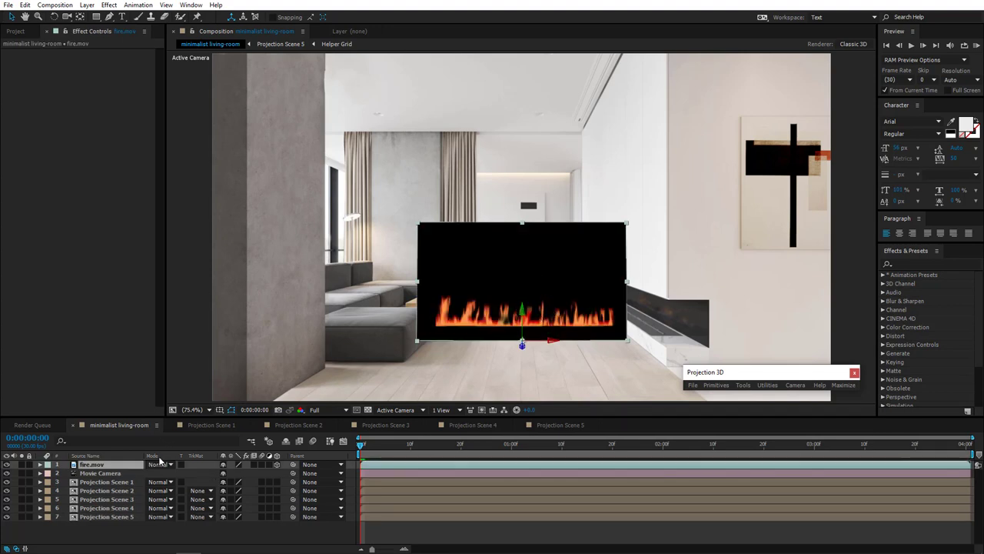
Move the fire.mov layer's anchor point to the lower right end of the flames and return to the composition view
{"action": "double_click", "coordinate": [109, 466]}
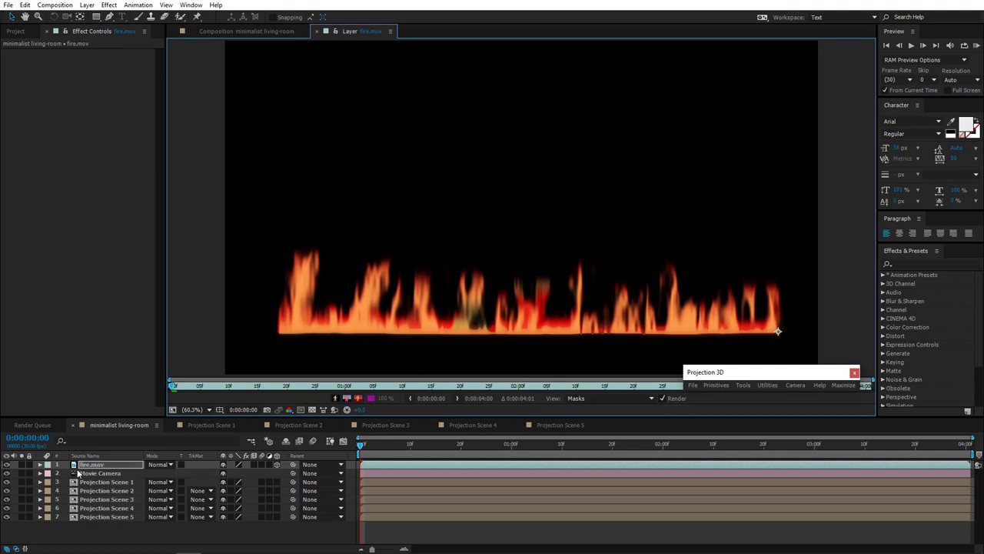
{"action": "left_click", "coordinate": [223, 32]}
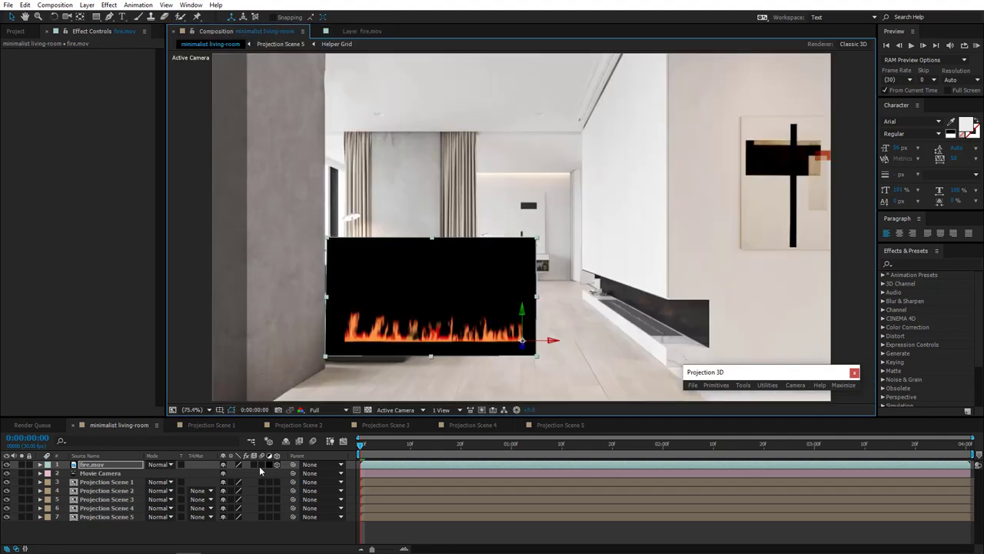
{"action": "left_click", "coordinate": [112, 467]}
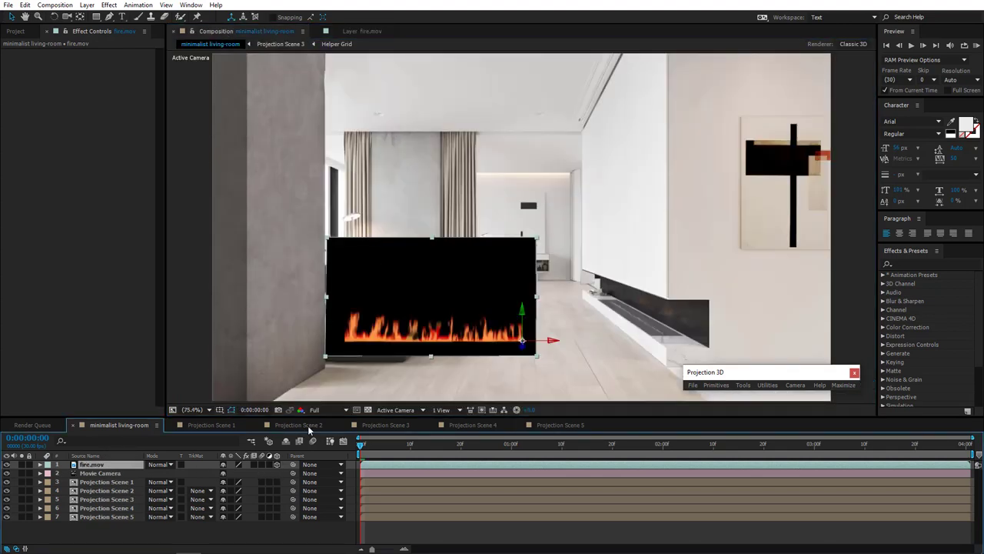
In Projection Scene 2, place the wall plane's first Generate Position point on the lower edge of the fireplace opening
{"action": "left_click", "coordinate": [300, 425]}
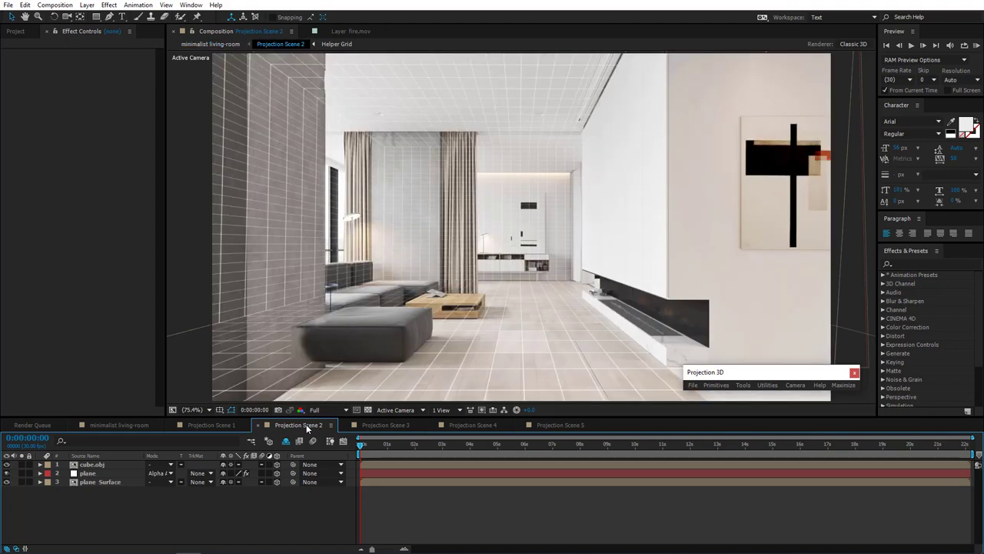
{"action": "left_click", "coordinate": [98, 466]}
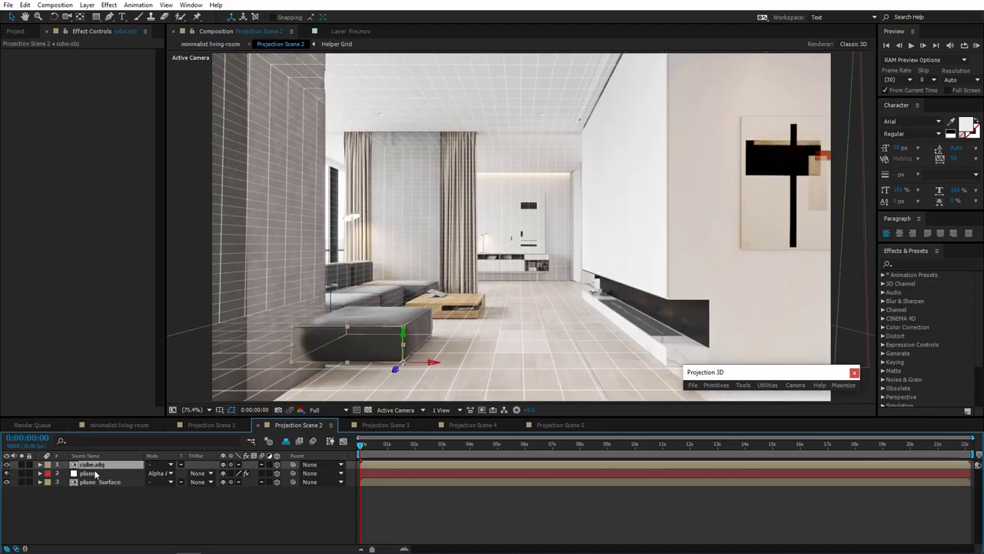
{"action": "left_click", "coordinate": [95, 474]}
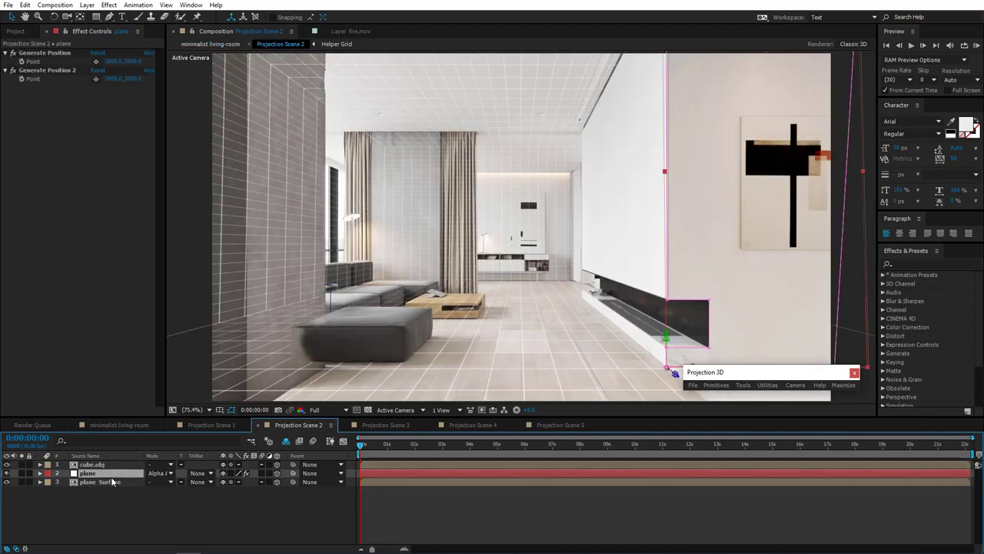
{"action": "left_click", "coordinate": [96, 64]}
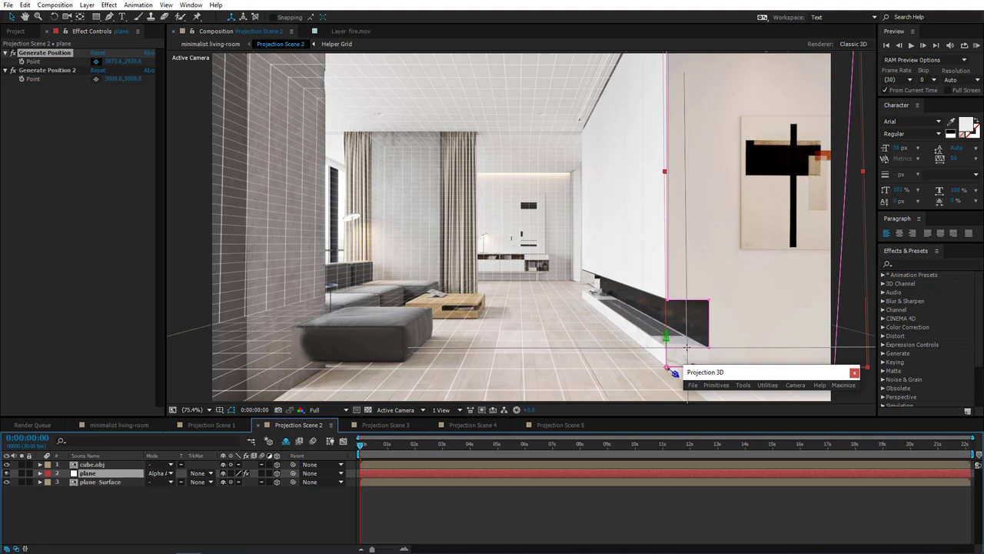
{"action": "left_click", "coordinate": [686, 347]}
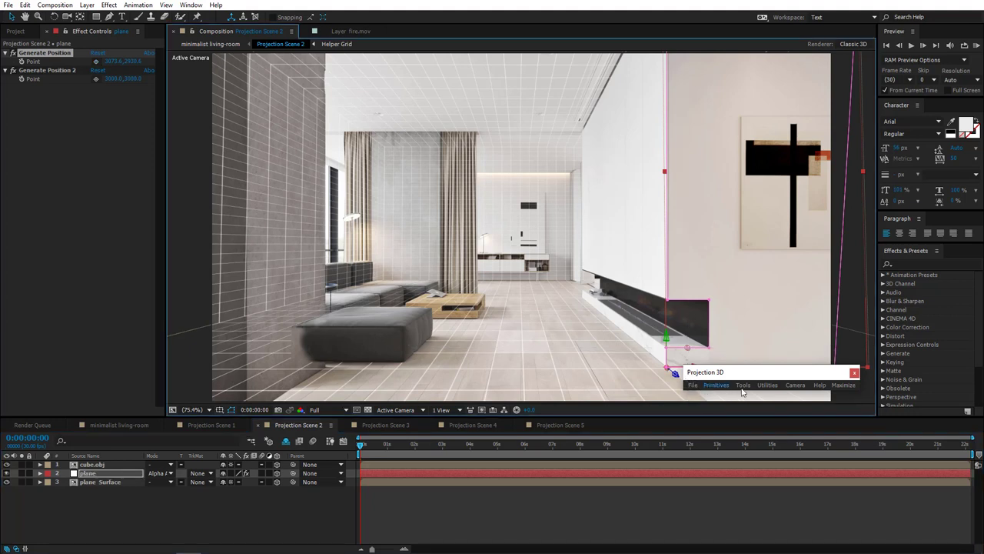
Generate a 3D position null from the point on the fireplace plane and collapse the Projection 3D window
{"action": "left_click", "coordinate": [844, 385]}
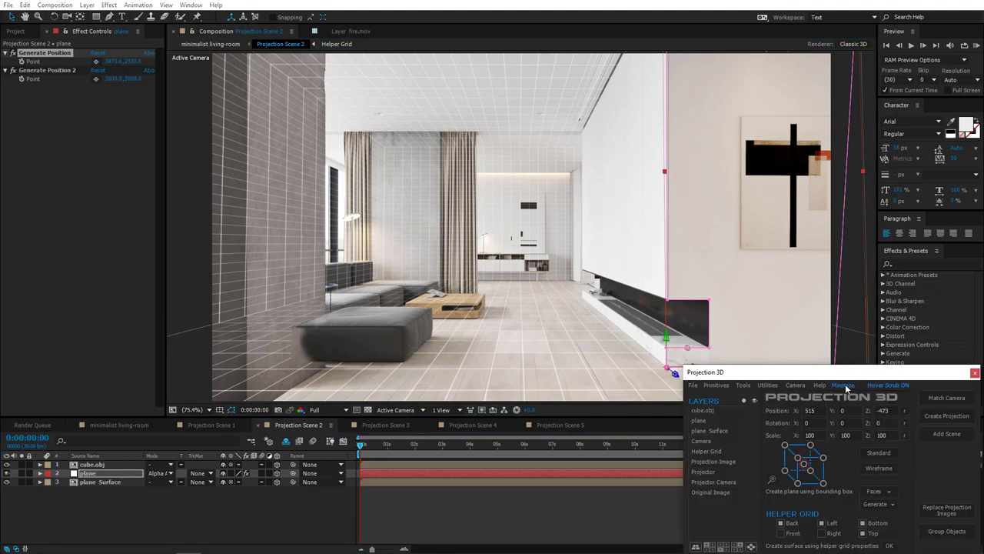
{"action": "left_click", "coordinate": [875, 505]}
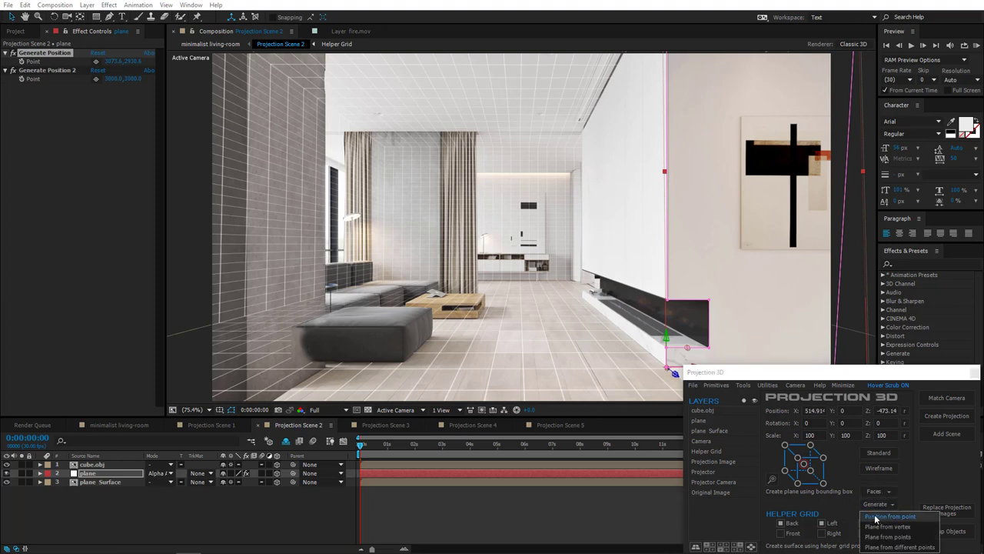
{"action": "left_click", "coordinate": [876, 516]}
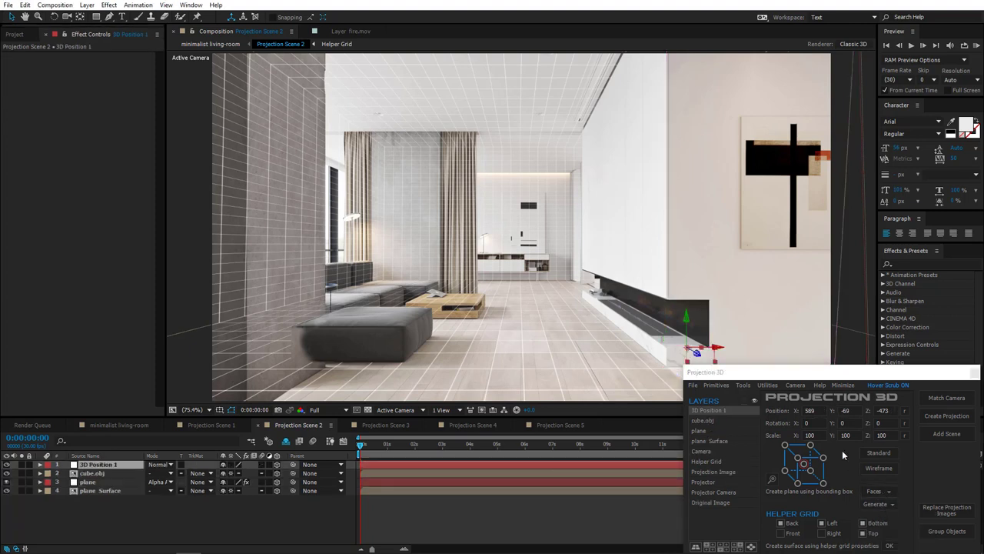
{"action": "left_click", "coordinate": [842, 385]}
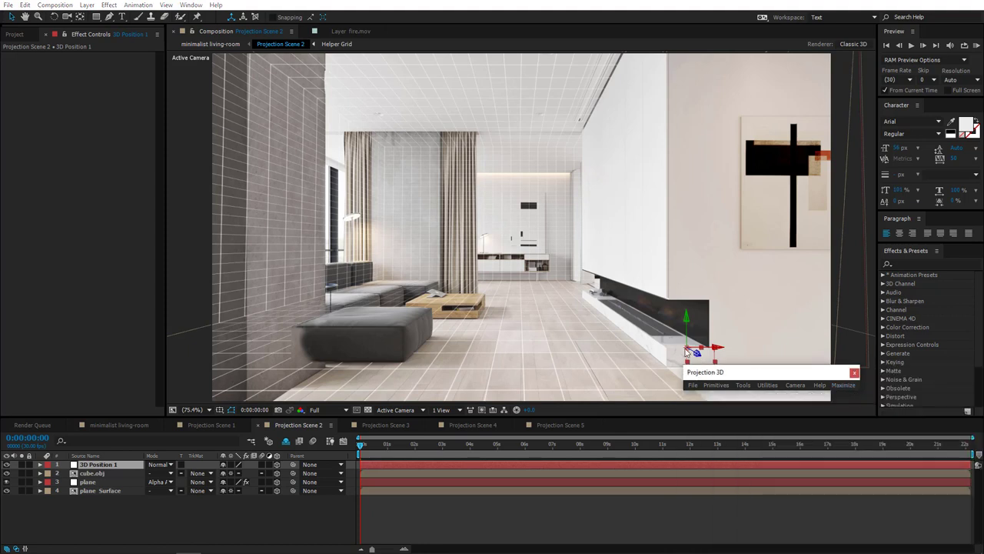
Cut the 3D Position 1 null from Projection Scene 2 and paste it into the minimalist living-room composition
{"action": "left_click", "coordinate": [95, 474]}
{"action": "left_click", "coordinate": [88, 466]}
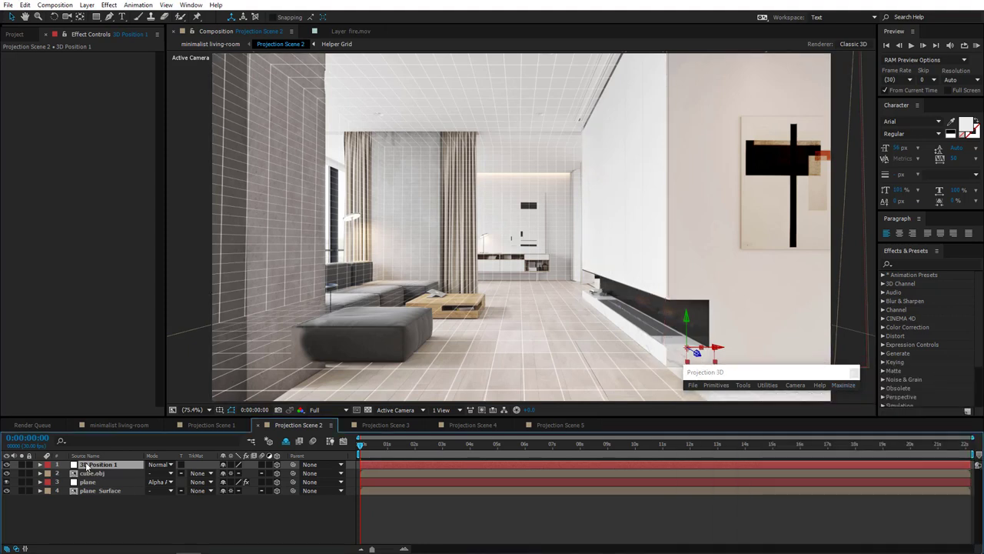
{"action": "key", "text": "Delete"}
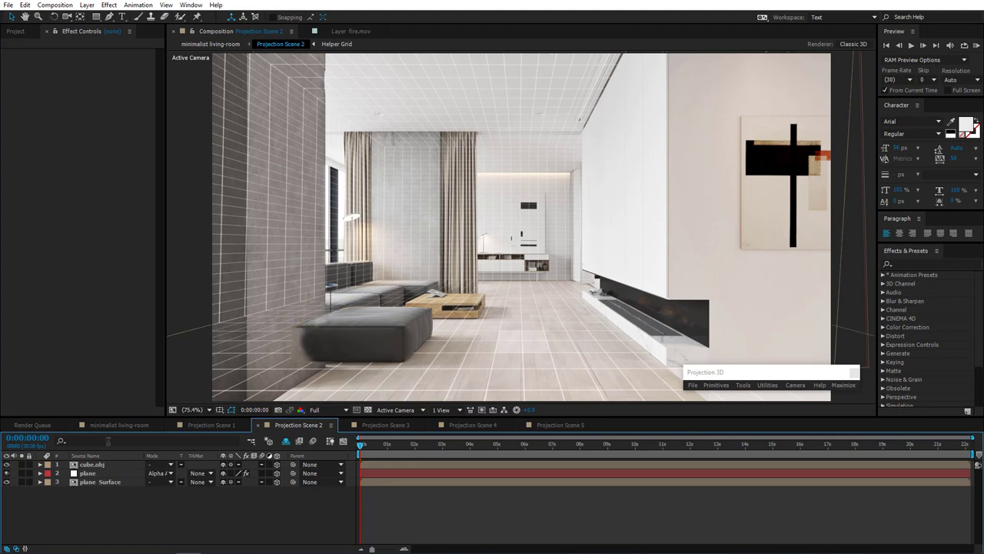
{"action": "left_click", "coordinate": [115, 424]}
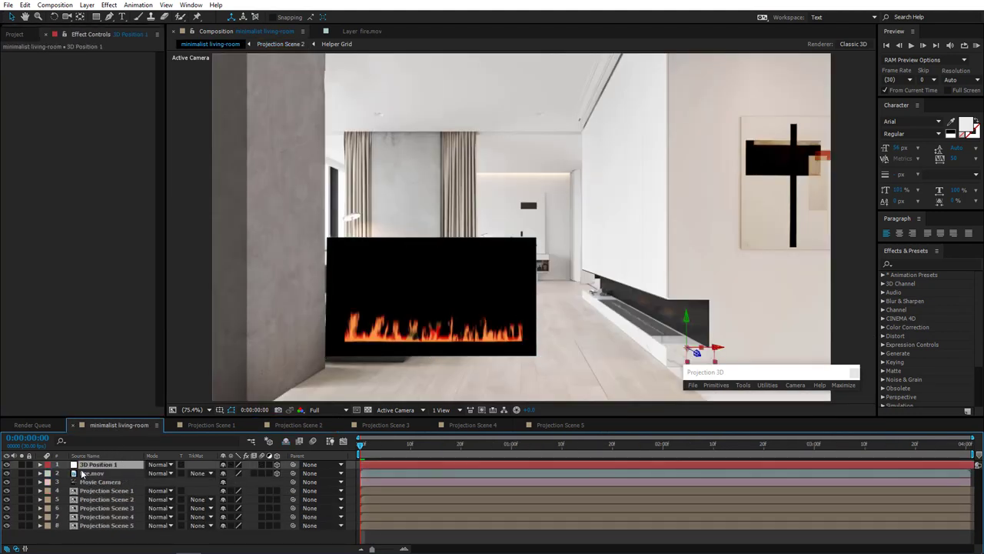
Copy the Position of 3D Position 1 onto the fire.mov layer and set the fire's Y Rotation to 90°
{"action": "key", "text": "p"}
{"action": "left_click", "coordinate": [91, 473]}
{"action": "key", "text": "ctrl+c"}
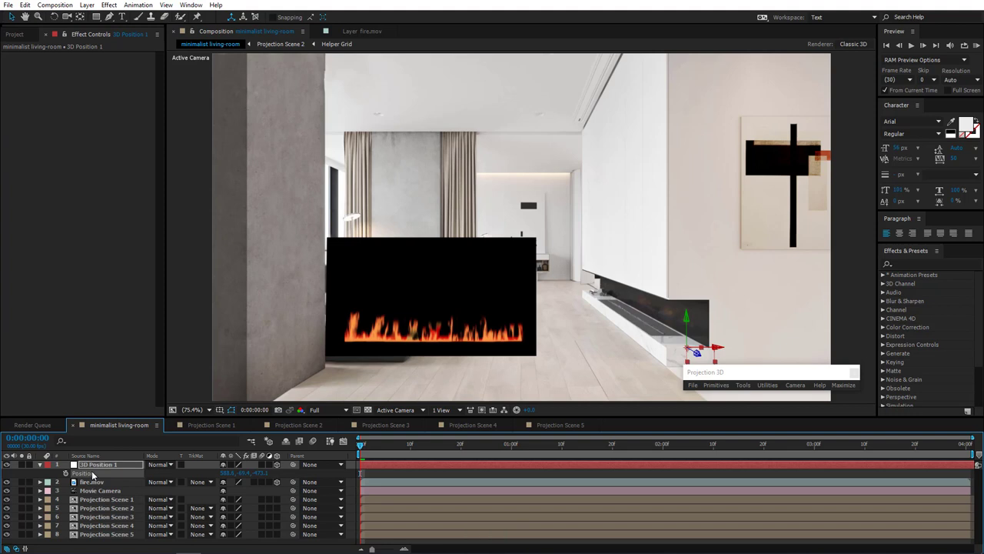
{"action": "left_click", "coordinate": [98, 483]}
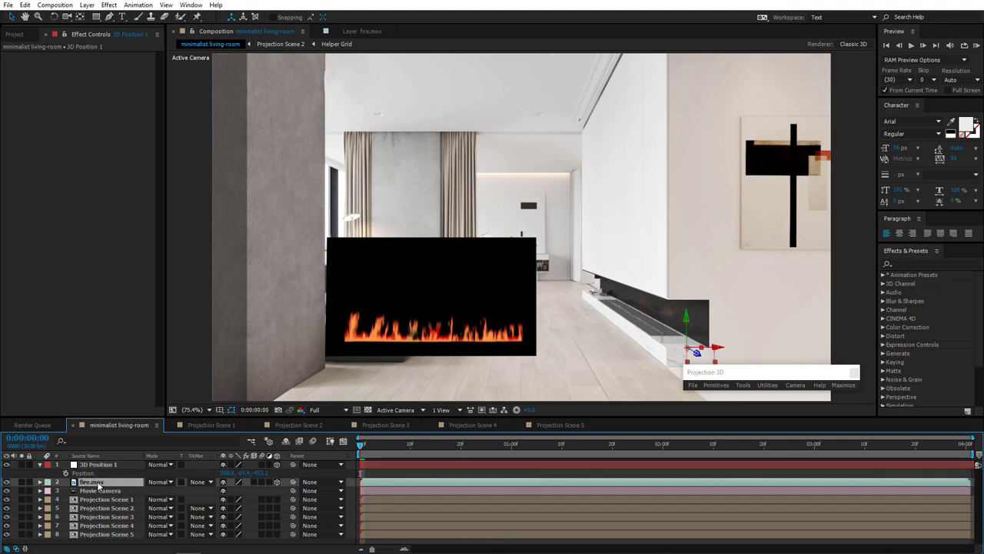
{"action": "key", "text": "ctrl+v"}
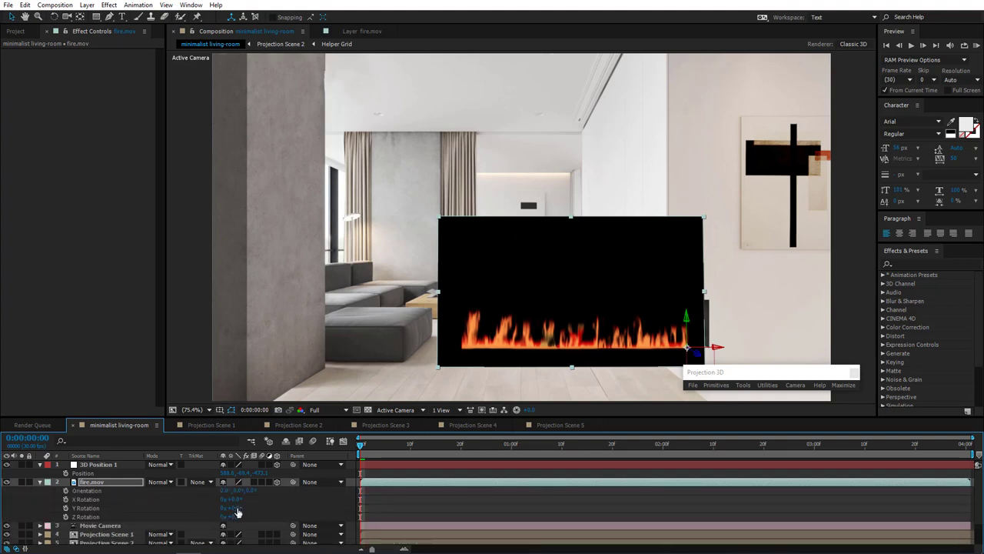
{"action": "key", "text": "Return"}
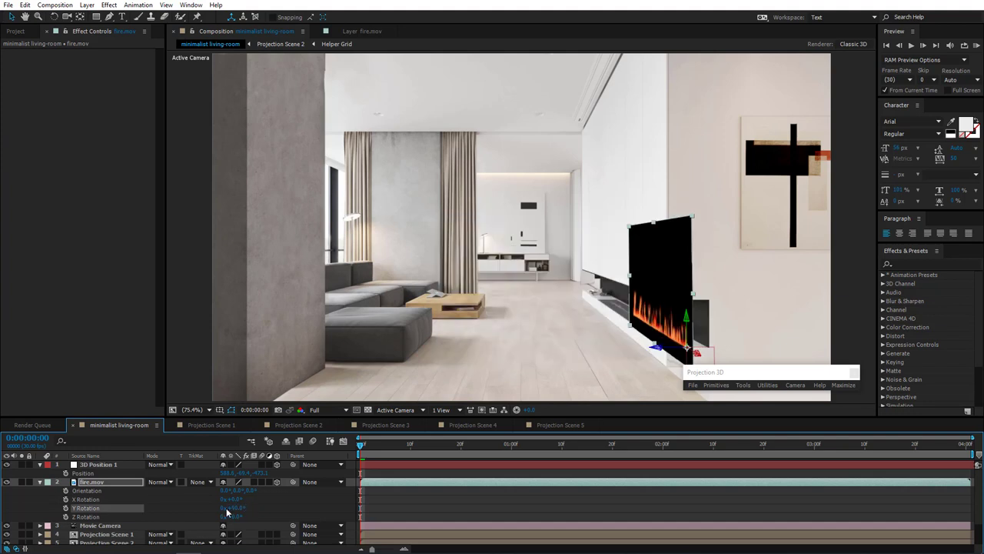
{"action": "left_click", "coordinate": [40, 482]}
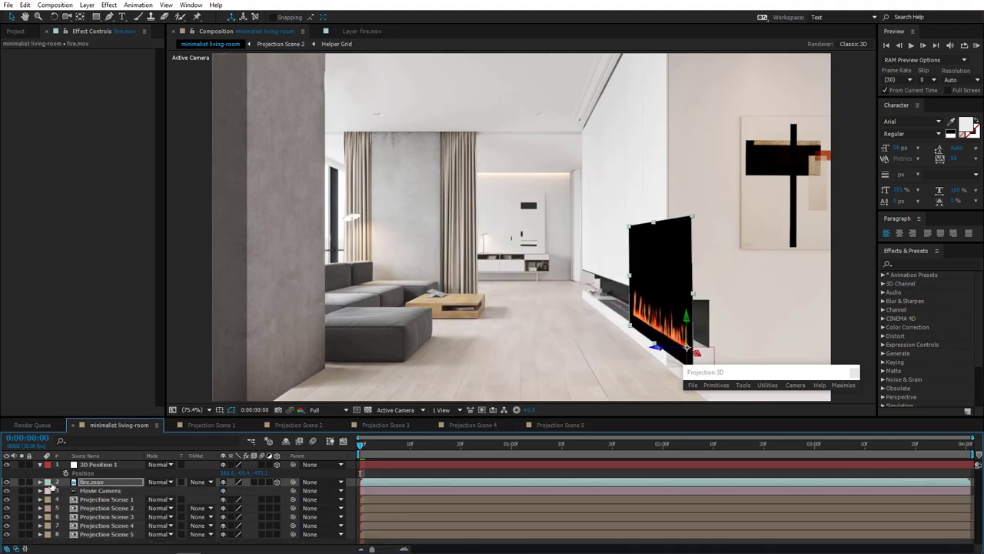
Try the Screen blending mode on the fire.mov layer and switch it to Add
{"action": "left_click", "coordinate": [158, 483]}
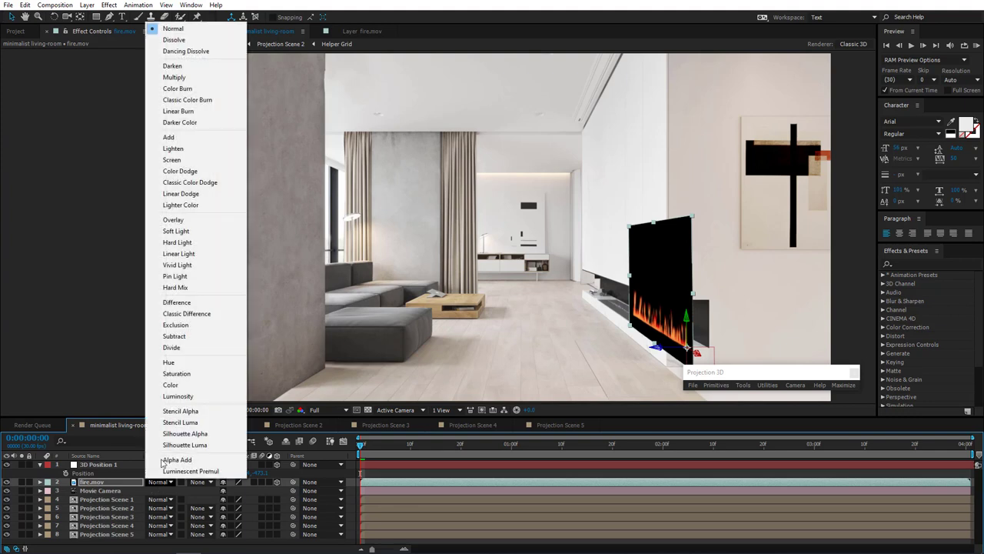
{"action": "left_click", "coordinate": [185, 162]}
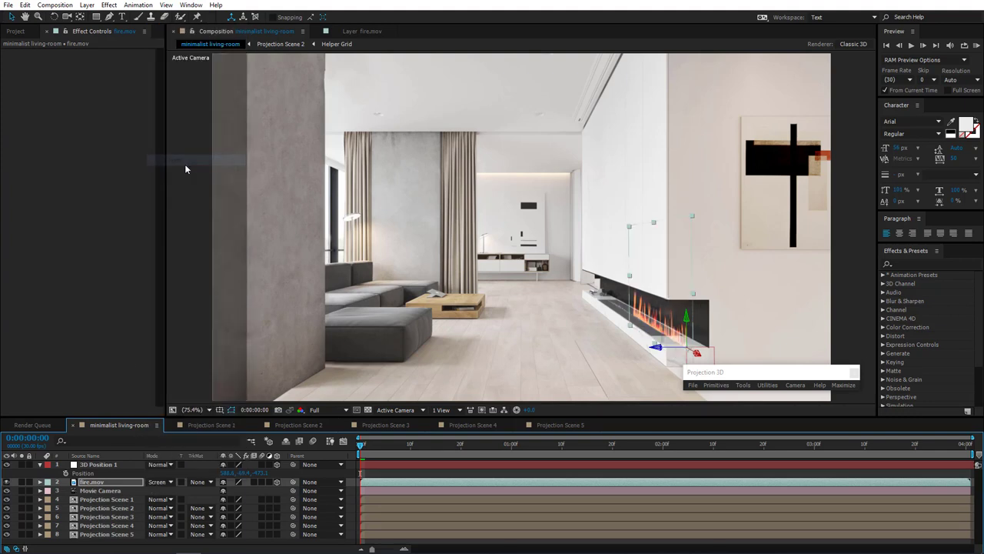
{"action": "left_click", "coordinate": [160, 483]}
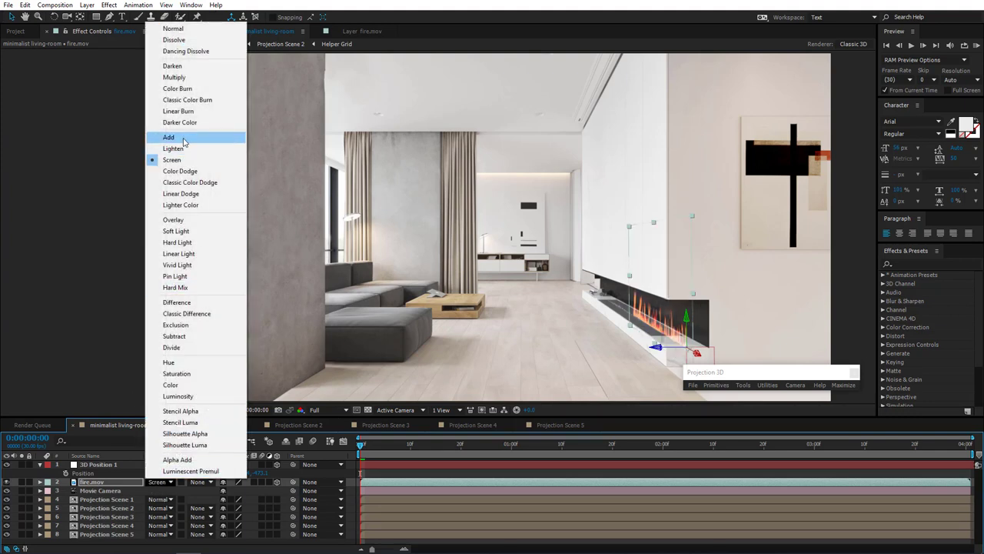
{"action": "left_click", "coordinate": [183, 137]}
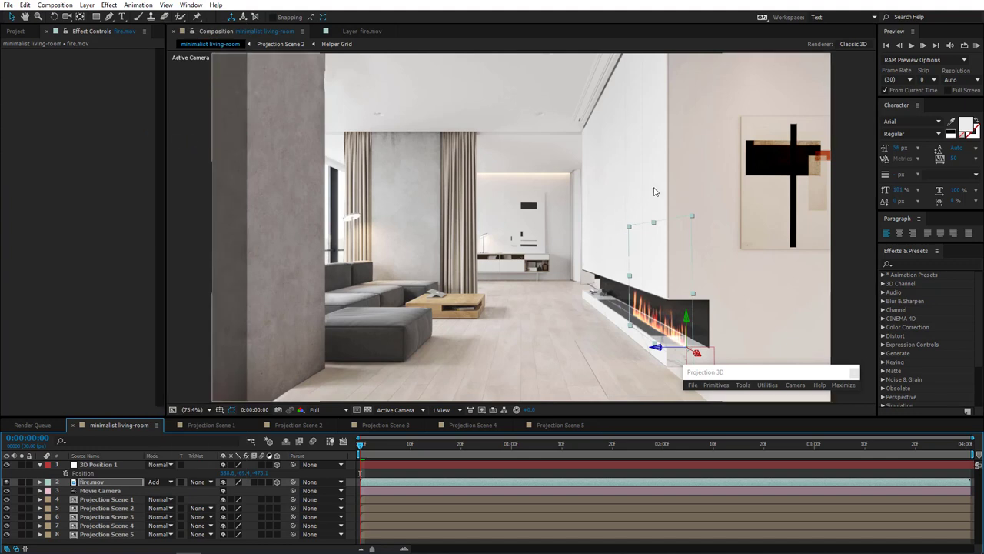
Flatten the fire.mov layer, slide it along its X axis and stretch its far end so the flames fit the fireplace burner slot
{"action": "left_click_drag", "start_coordinate": [654, 226], "coordinate": [639, 306]}
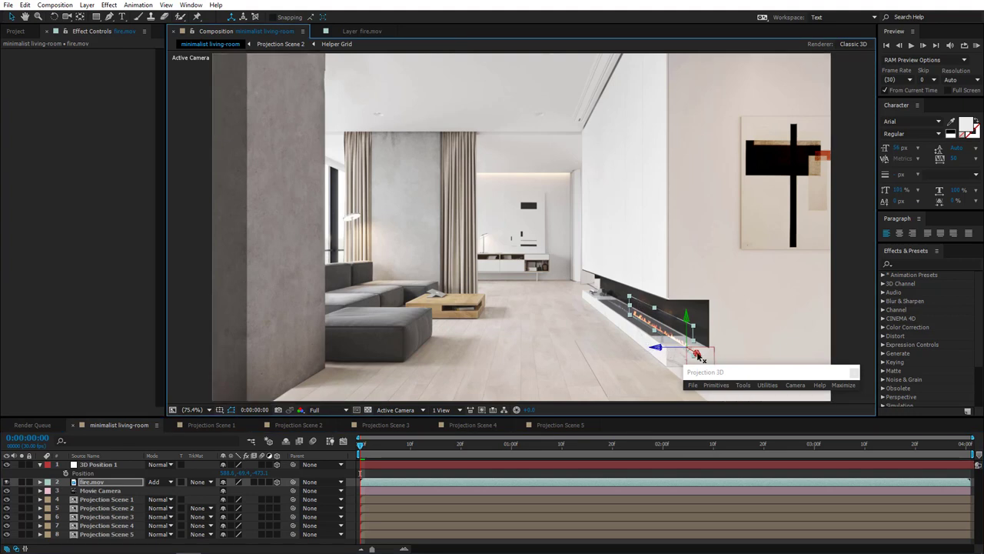
{"action": "left_click_drag", "start_coordinate": [696, 356], "coordinate": [612, 316]}
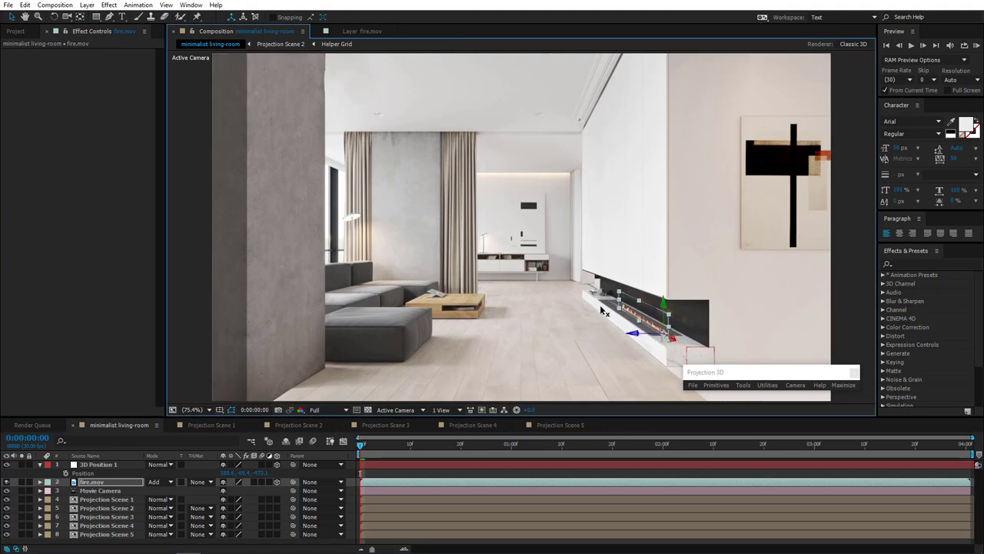
{"action": "scroll", "coordinate": [584, 336], "scroll_direction": "up", "scroll_amount": 5}
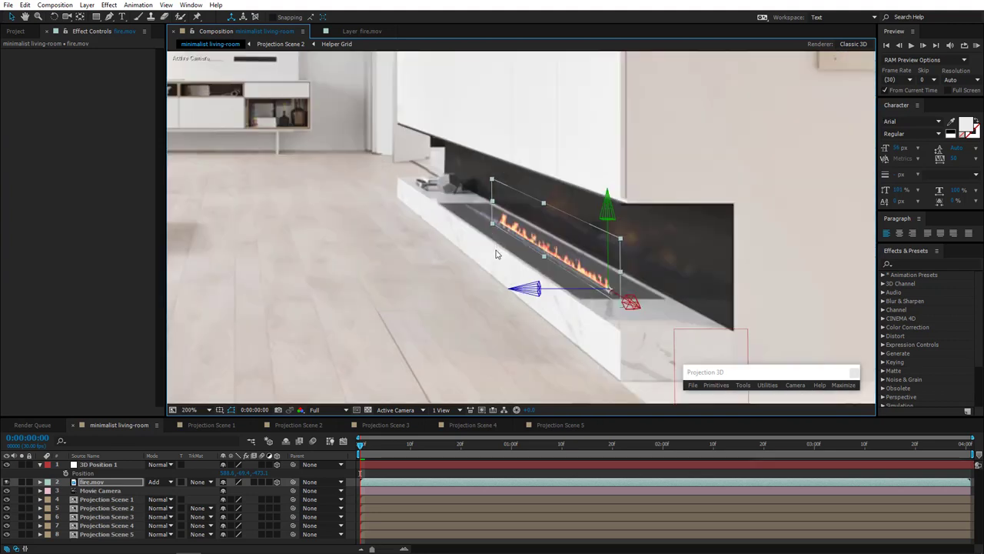
{"action": "left_click_drag", "start_coordinate": [490, 277], "coordinate": [513, 309]}
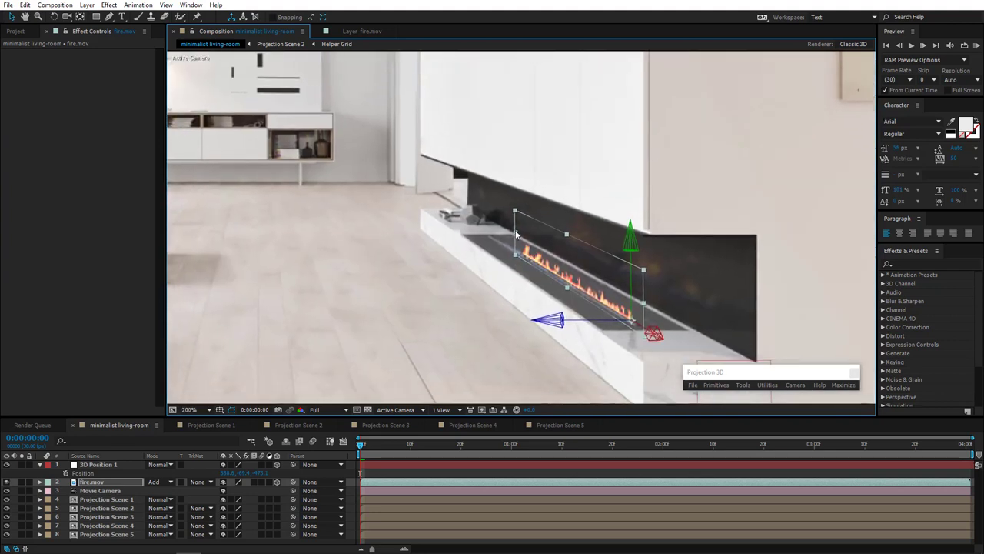
{"action": "left_click_drag", "start_coordinate": [517, 234], "coordinate": [487, 218]}
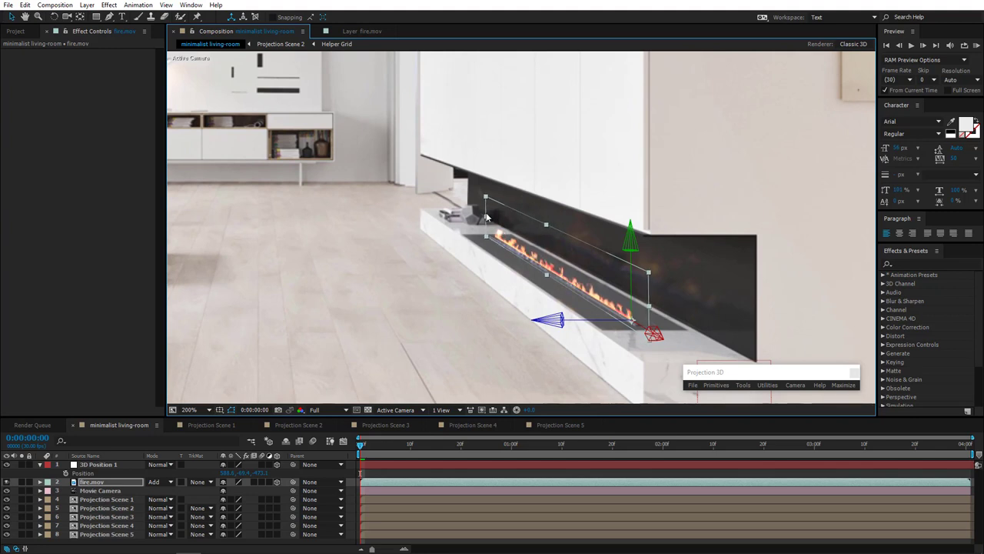
{"action": "left_click_drag", "start_coordinate": [592, 322], "coordinate": [586, 324]}
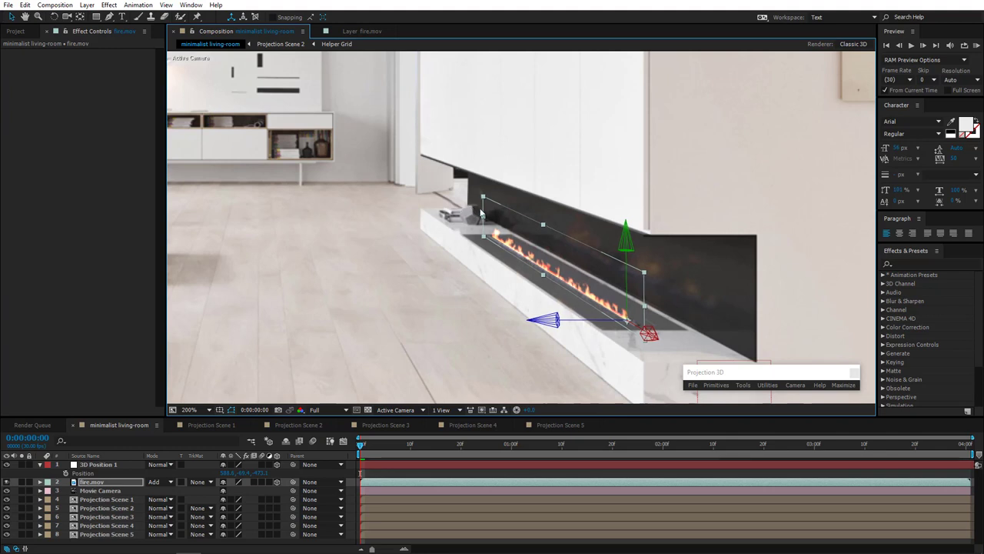
{"action": "left_click_drag", "start_coordinate": [482, 219], "coordinate": [486, 221]}
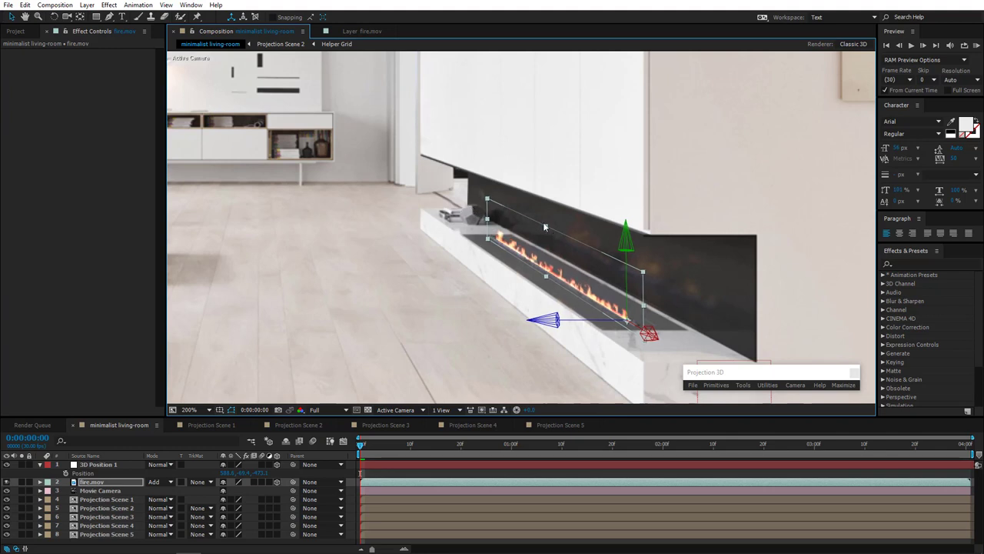
{"action": "left_click_drag", "start_coordinate": [547, 228], "coordinate": [547, 231]}
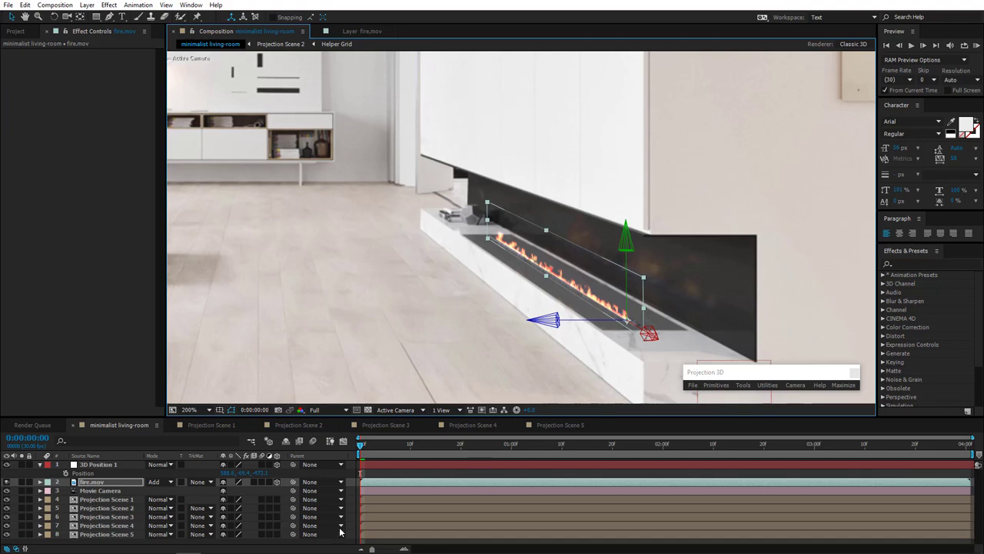
{"action": "left_click", "coordinate": [356, 510]}
Fit the whole composition in view and play a RAM preview to check the fire in the moving shot
{"action": "scroll", "coordinate": [497, 257], "scroll_direction": "down", "scroll_amount": 1}
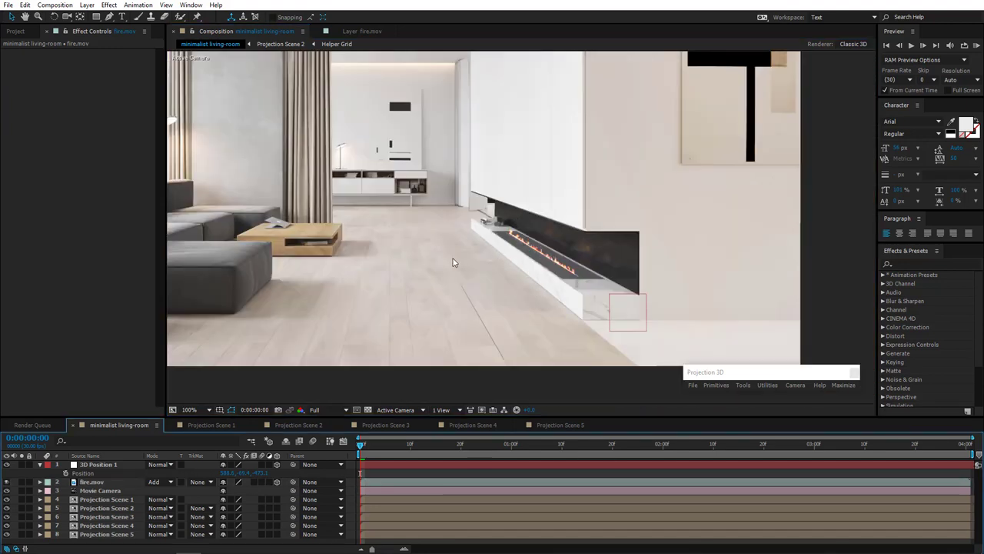
{"action": "left_click_drag", "start_coordinate": [436, 267], "coordinate": [541, 303]}
{"action": "left_click", "coordinate": [188, 411]}
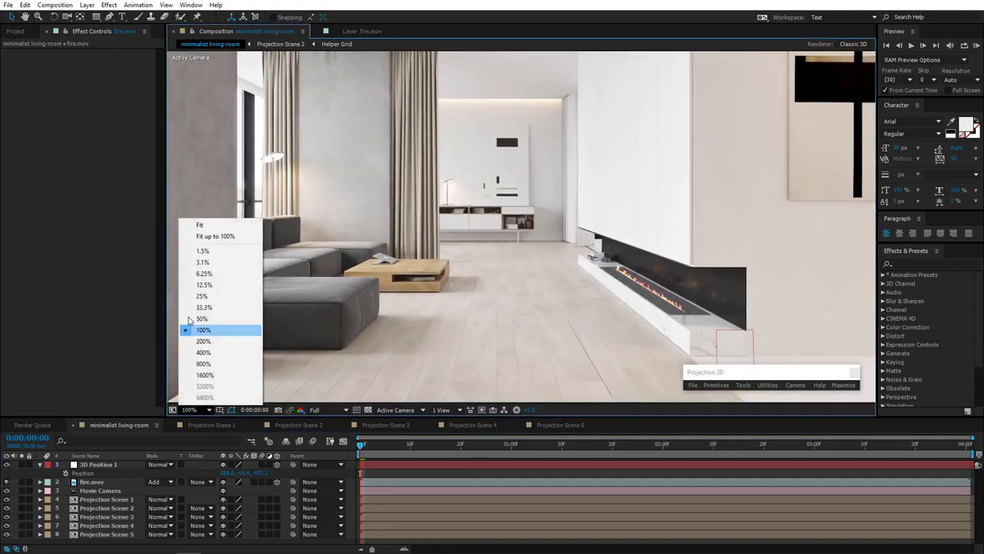
{"action": "left_click", "coordinate": [215, 235]}
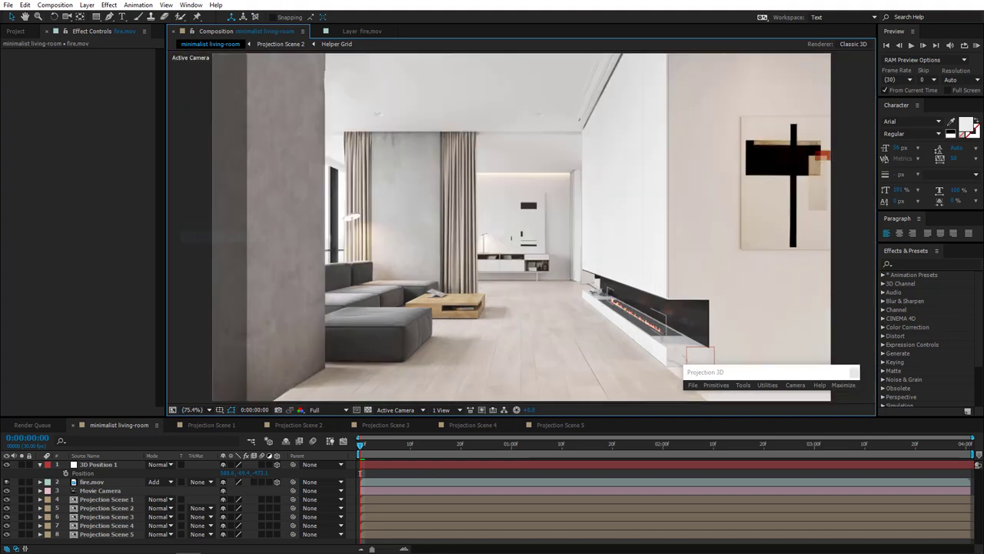
{"action": "left_click", "coordinate": [975, 46]}
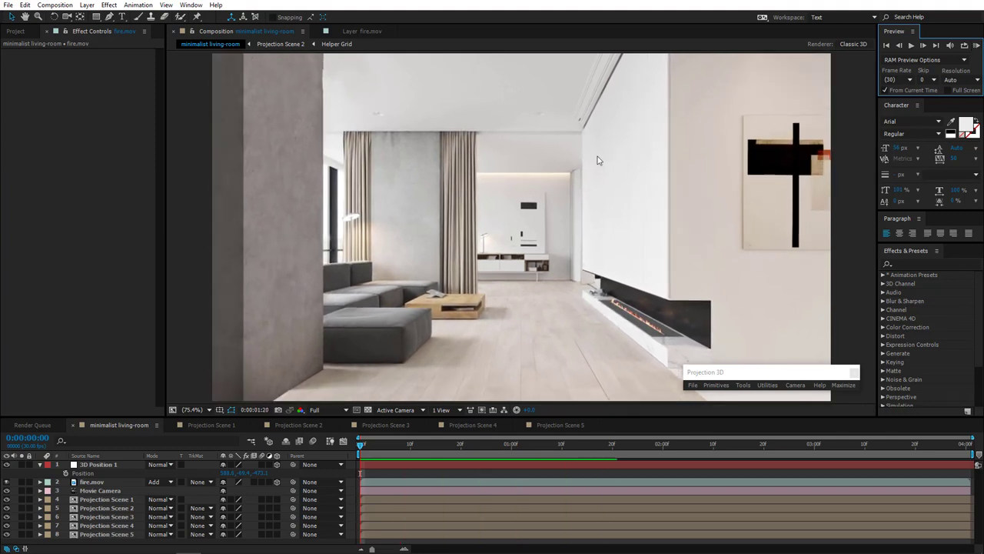
{"action": "key", "text": "space"}
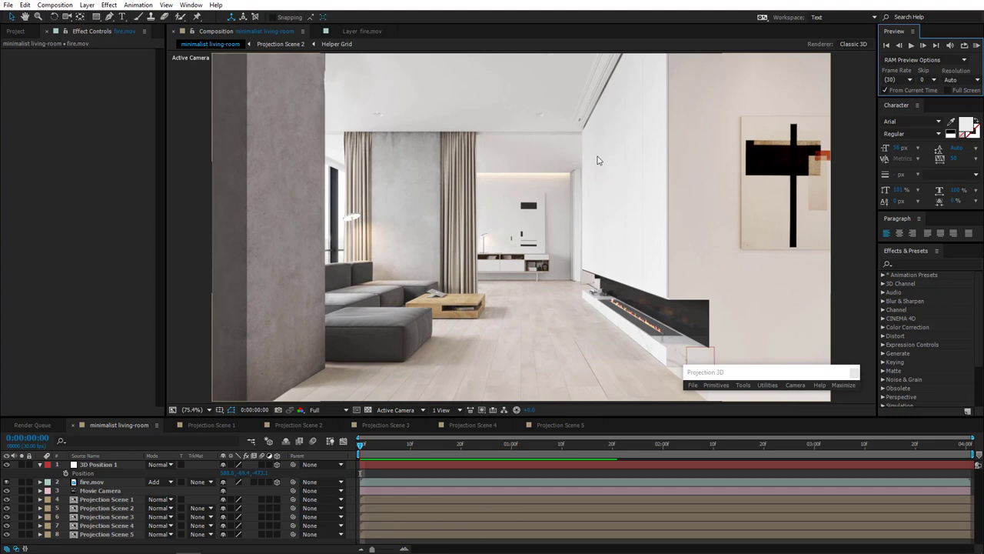
Add an adjustment layer above all layers and apply the Sharpen effect to it with a Sharpen Amount of 10
{"action": "right_click", "coordinate": [353, 476]}
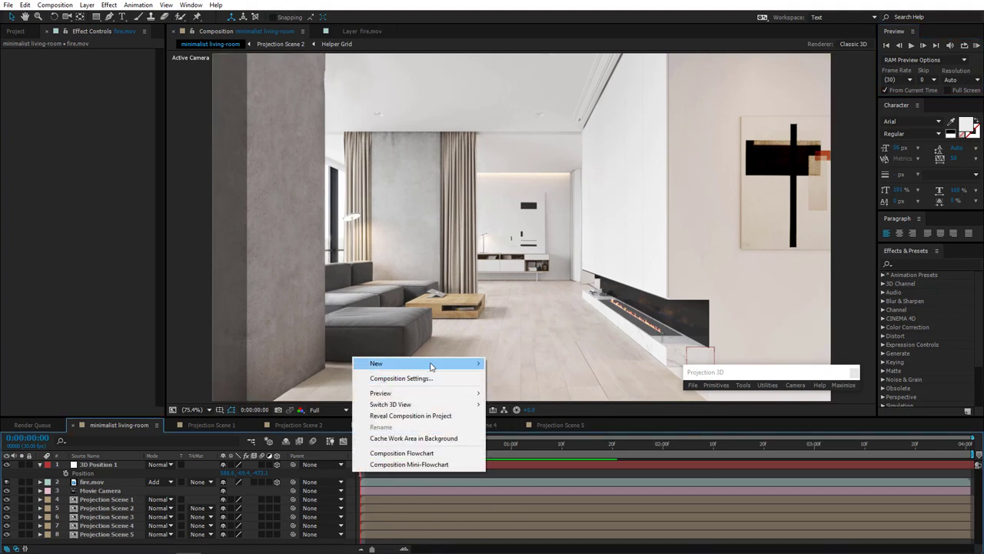
{"action": "mouse_move", "coordinate": [432, 366]}
{"action": "left_click", "coordinate": [524, 445]}
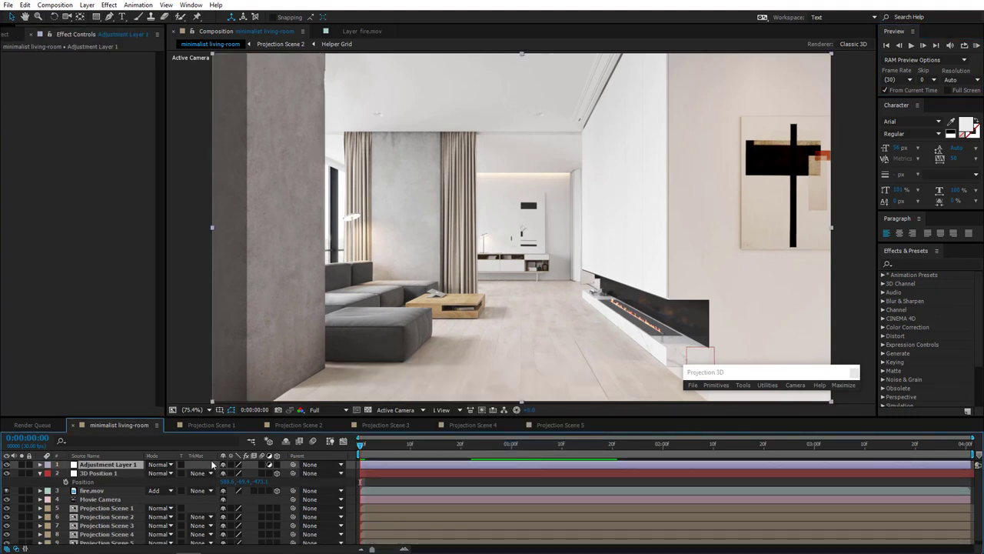
{"action": "left_click", "coordinate": [108, 5]}
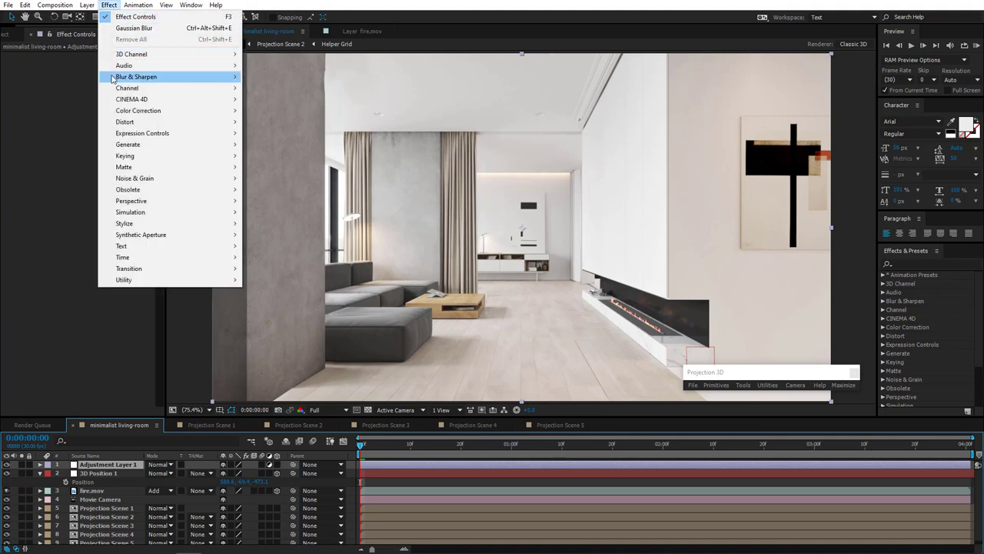
{"action": "mouse_move", "coordinate": [177, 84]}
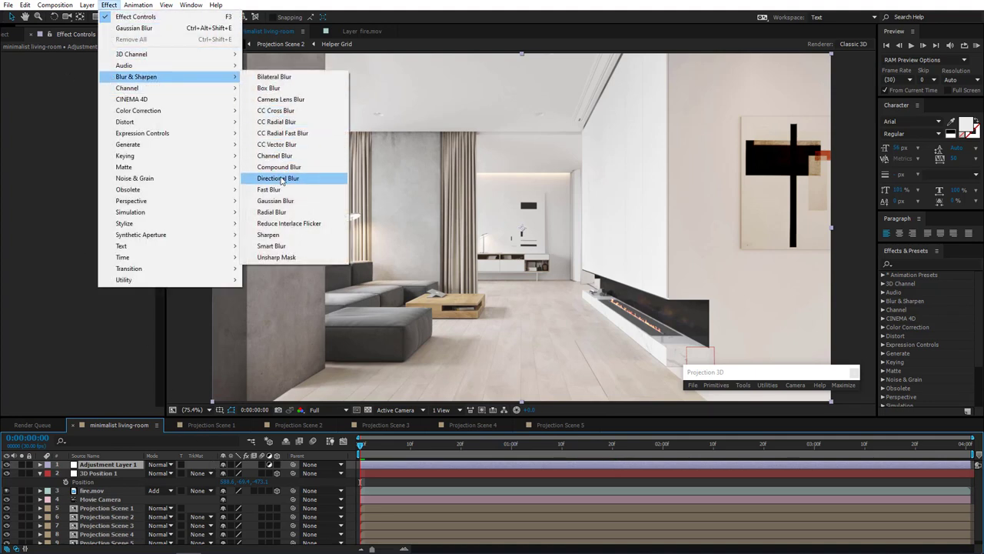
{"action": "left_click", "coordinate": [269, 234]}
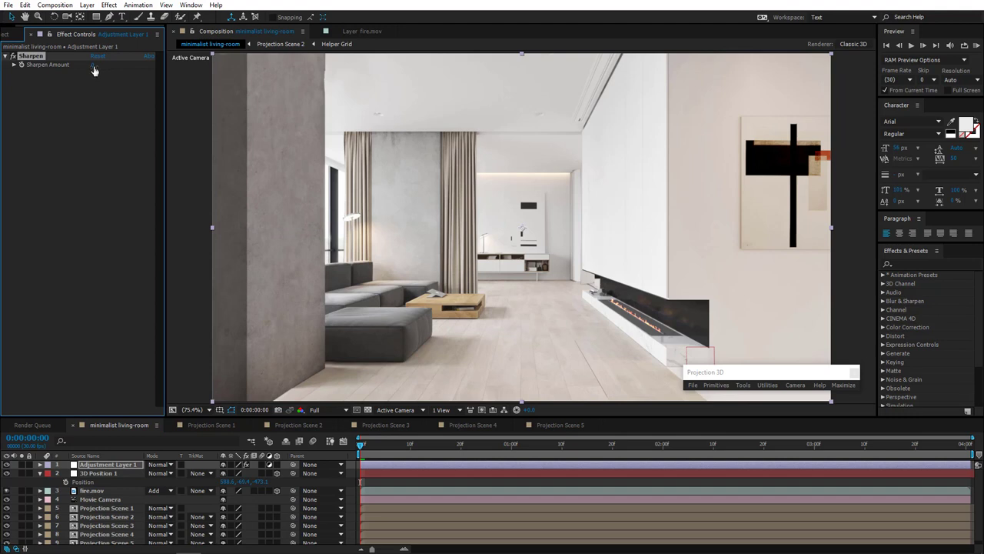
{"action": "type", "text": "10"}
{"action": "left_click", "coordinate": [95, 153]}
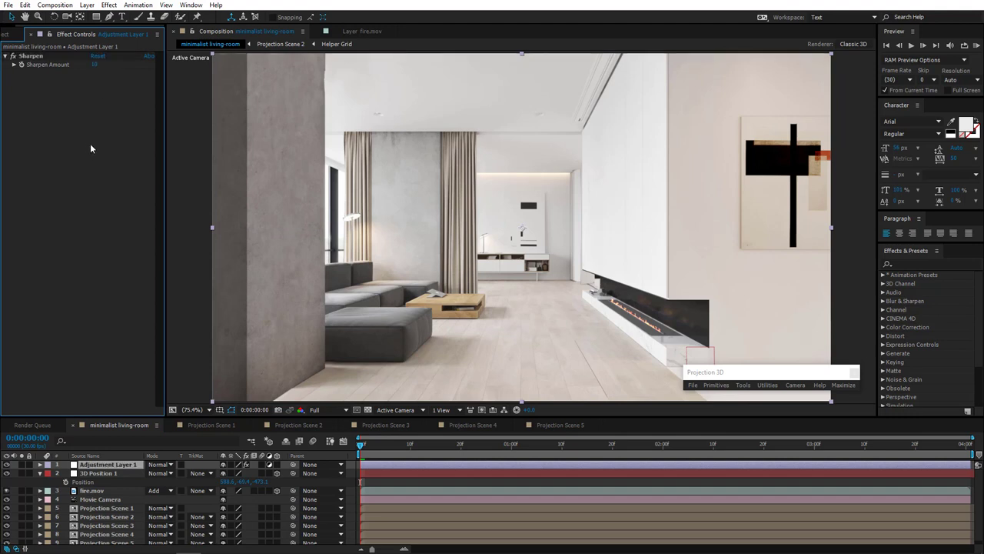
Play a RAM preview of the sharpened composition, enable the Full Screen preview option and play the animation again full screen
{"action": "left_click", "coordinate": [977, 47]}
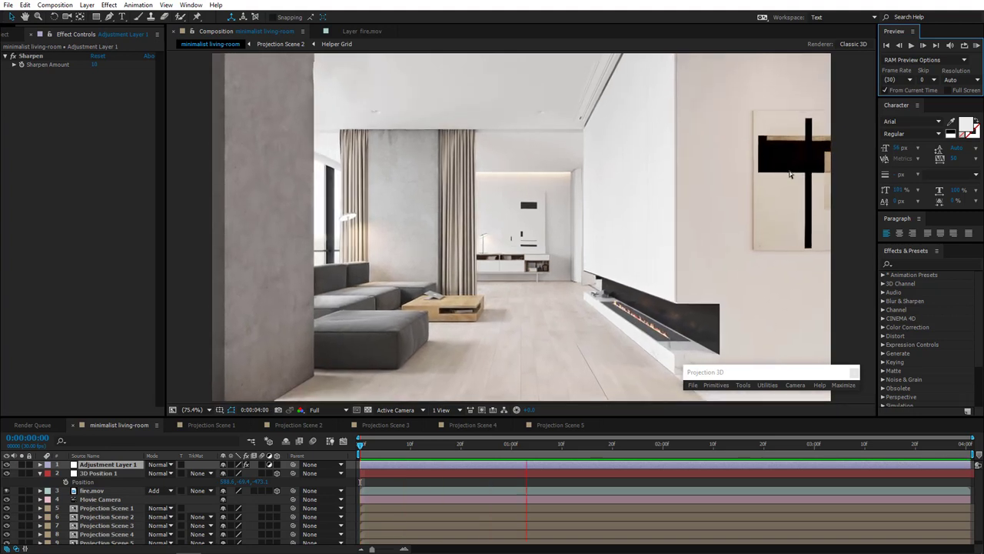
{"action": "left_click", "coordinate": [963, 91]}
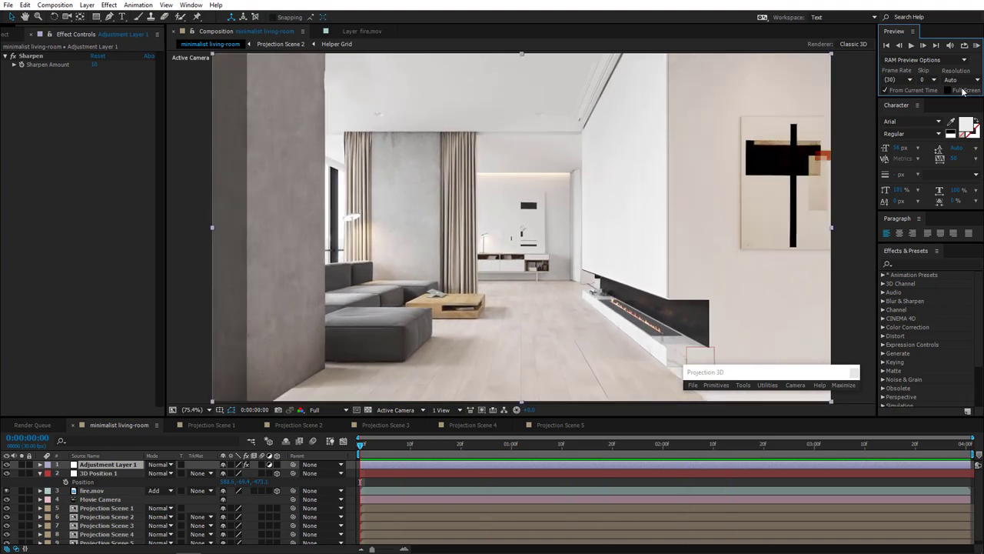
{"action": "left_click", "coordinate": [976, 45]}
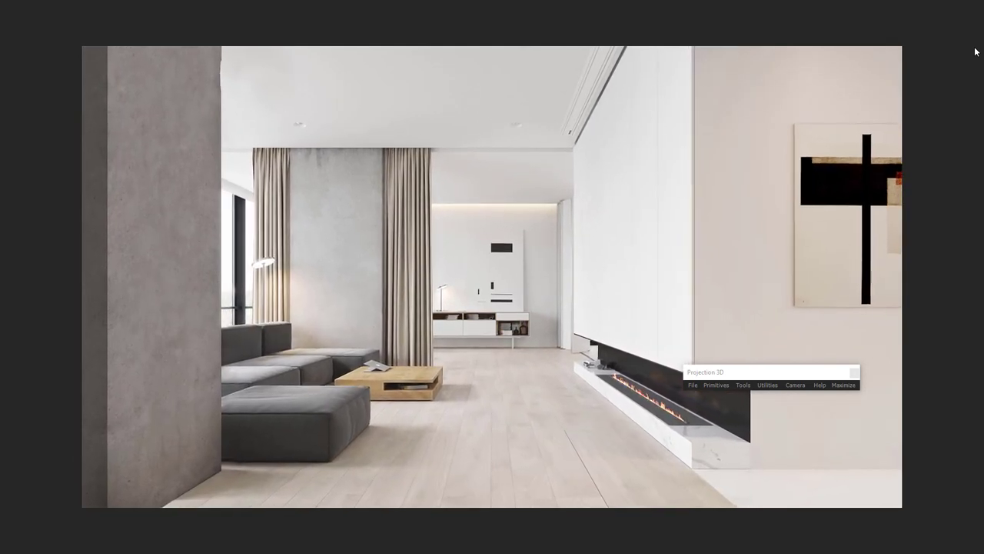
{"action": "key", "text": "space"}
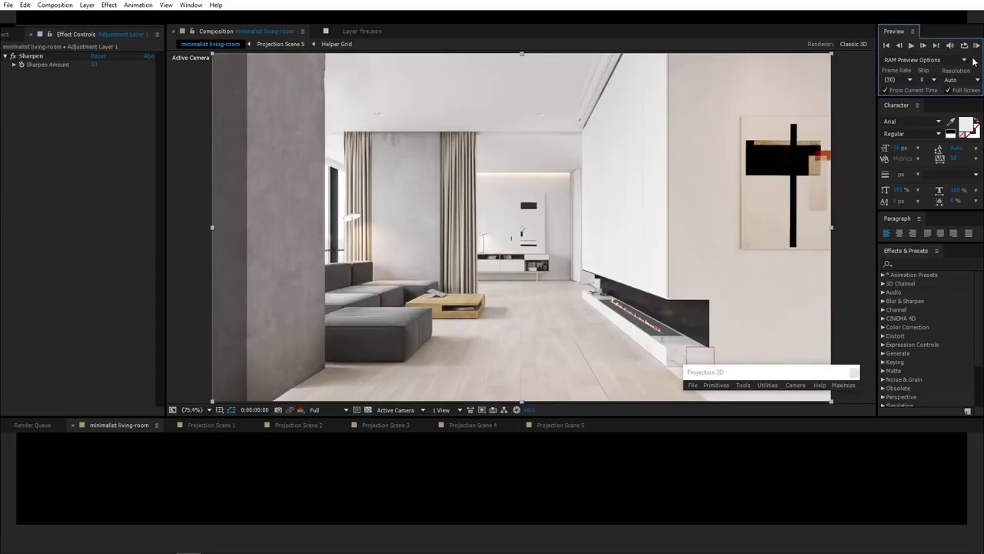